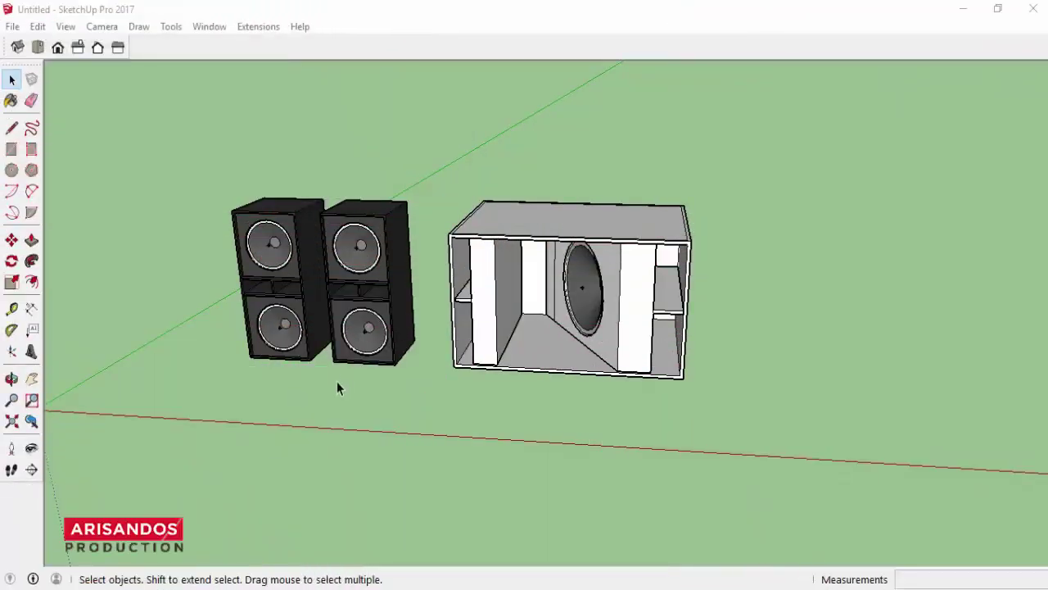
Step: Orbit and zoom around the speaker models until they face the camera from a lower angle
click(11, 378)
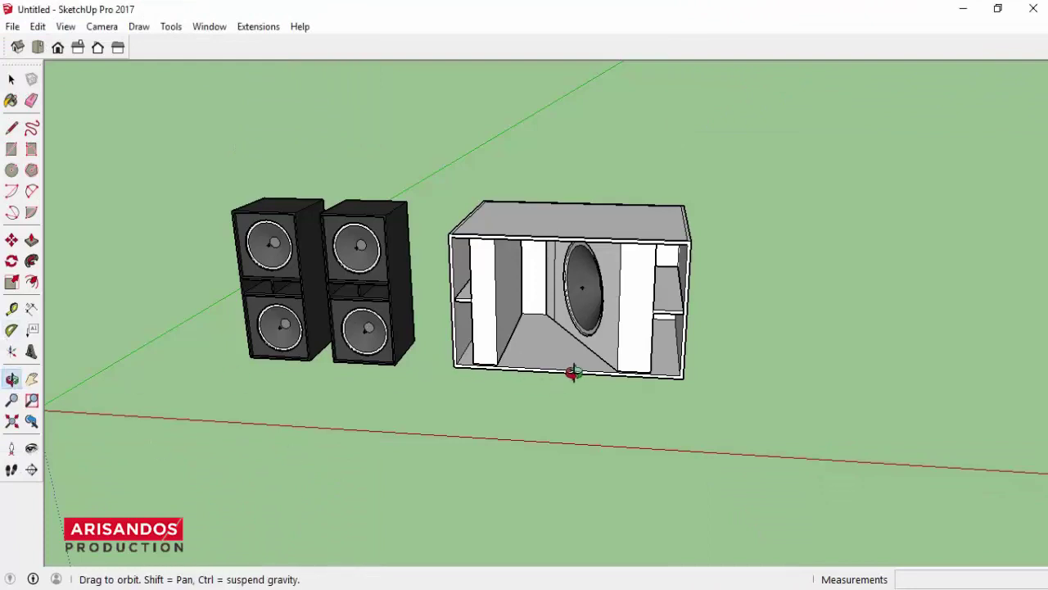
drag(371, 257, 410, 235)
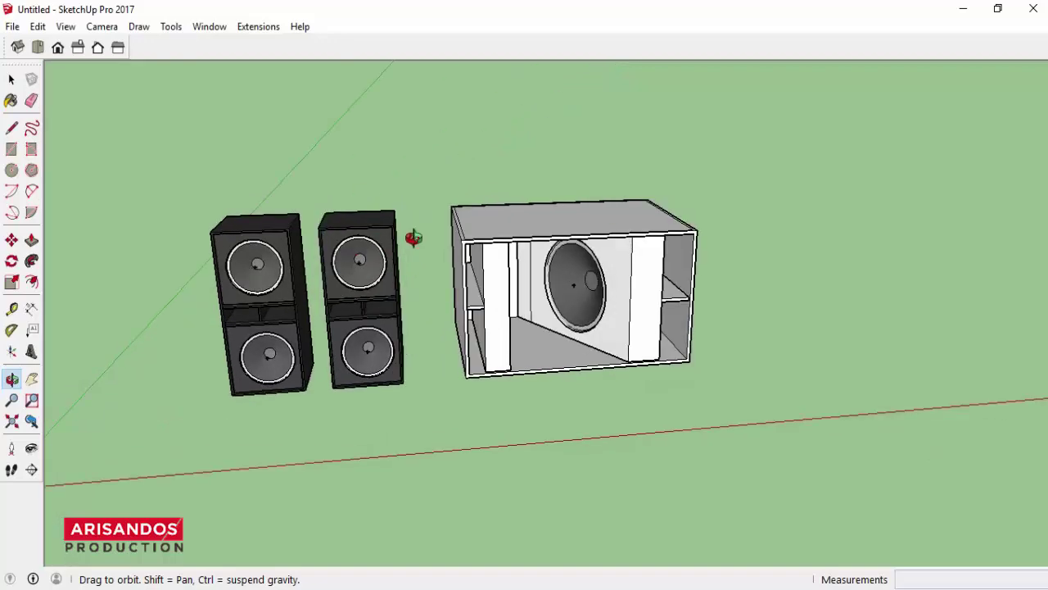
scroll(339, 262, up, 3)
mouse_move(384, 292)
mouse_down()
mouse_move(442, 304)
mouse_move(293, 285)
mouse_move(270, 259)
mouse_up()
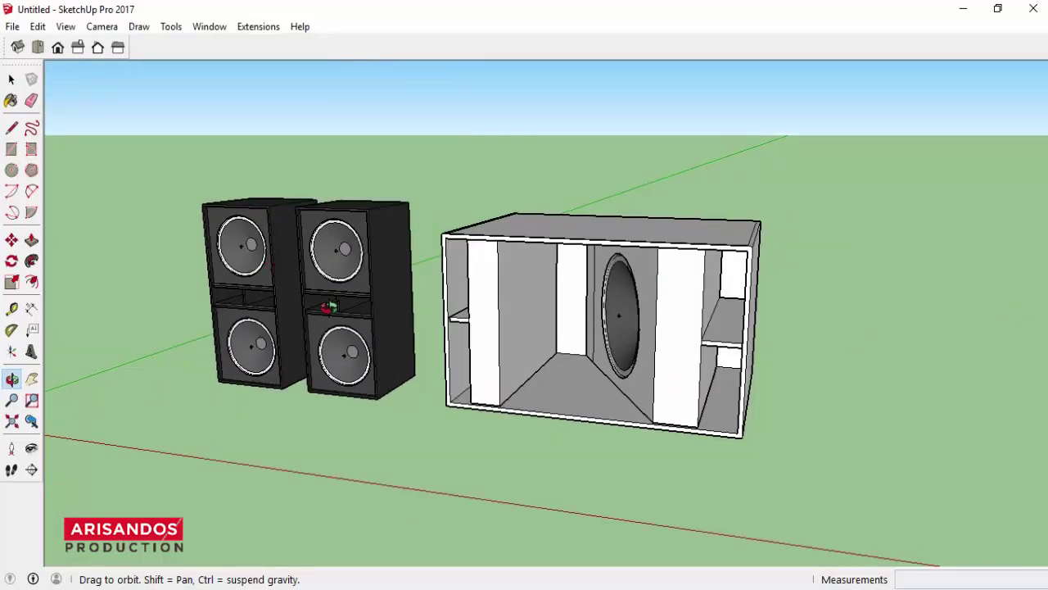
scroll(331, 307, down, 3)
scroll(331, 301, up, 3)
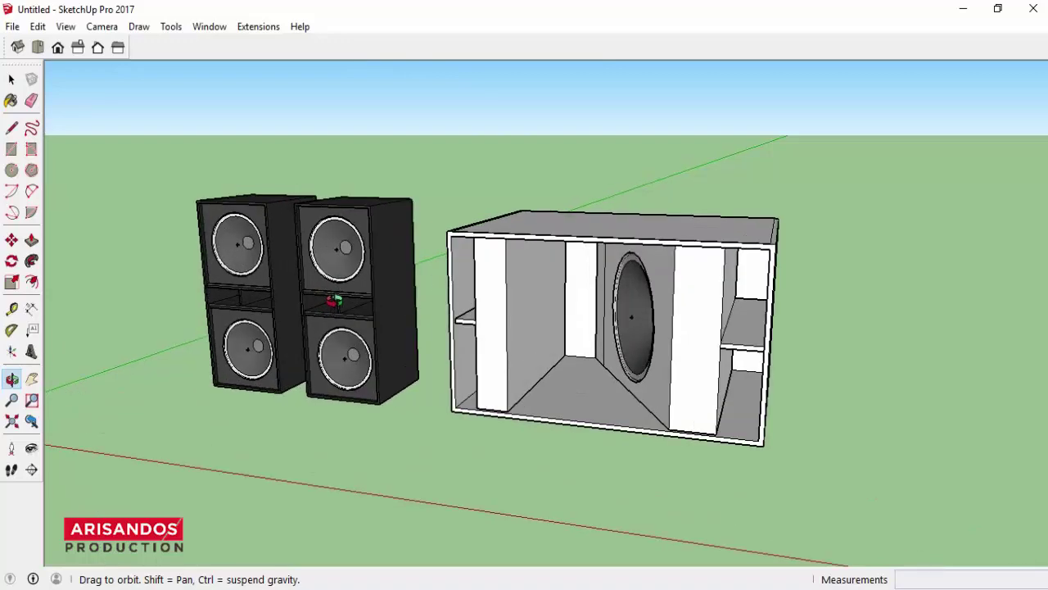
mouse_move(334, 300)
mouse_down()
mouse_move(374, 262)
mouse_move(262, 304)
mouse_move(489, 363)
mouse_move(504, 254)
mouse_up()
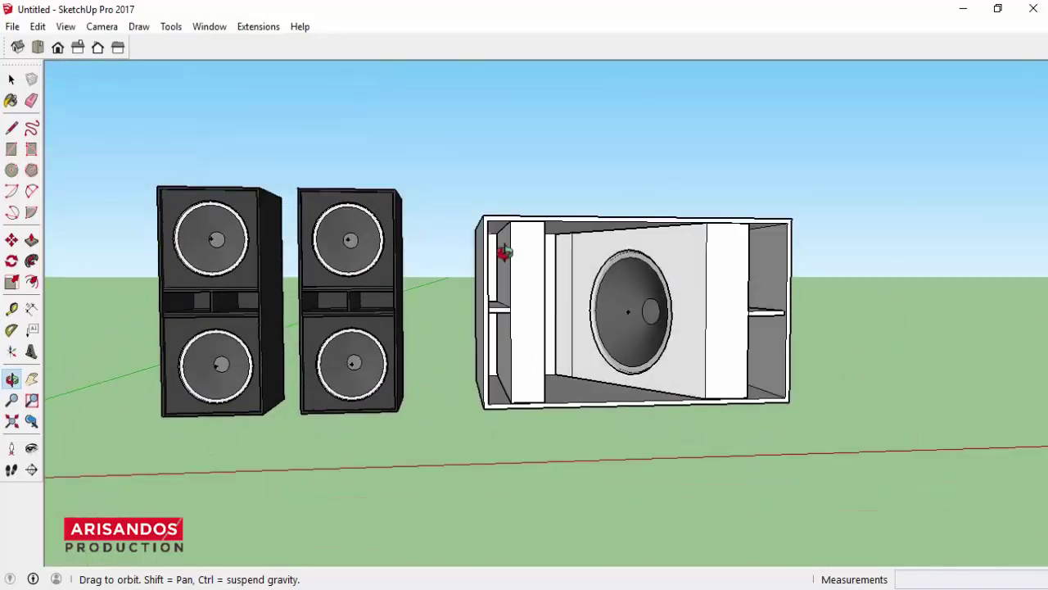
middle_drag(504, 254, 516, 251)
scroll(418, 273, up, 3)
scroll(422, 271, down, 2)
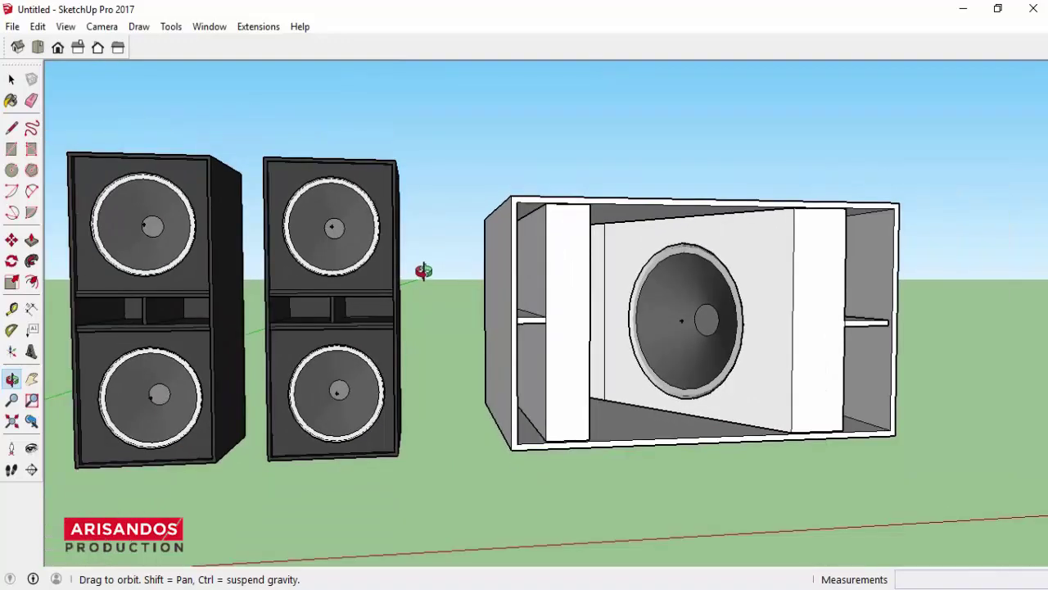
mouse_move(599, 276)
mouse_down()
mouse_move(592, 325)
mouse_move(474, 337)
mouse_up()
scroll(335, 273, down, 2)
mouse_move(335, 274)
mouse_down()
mouse_move(307, 300)
mouse_move(328, 262)
mouse_up()
scroll(363, 305, up, 3)
scroll(364, 304, up, 1)
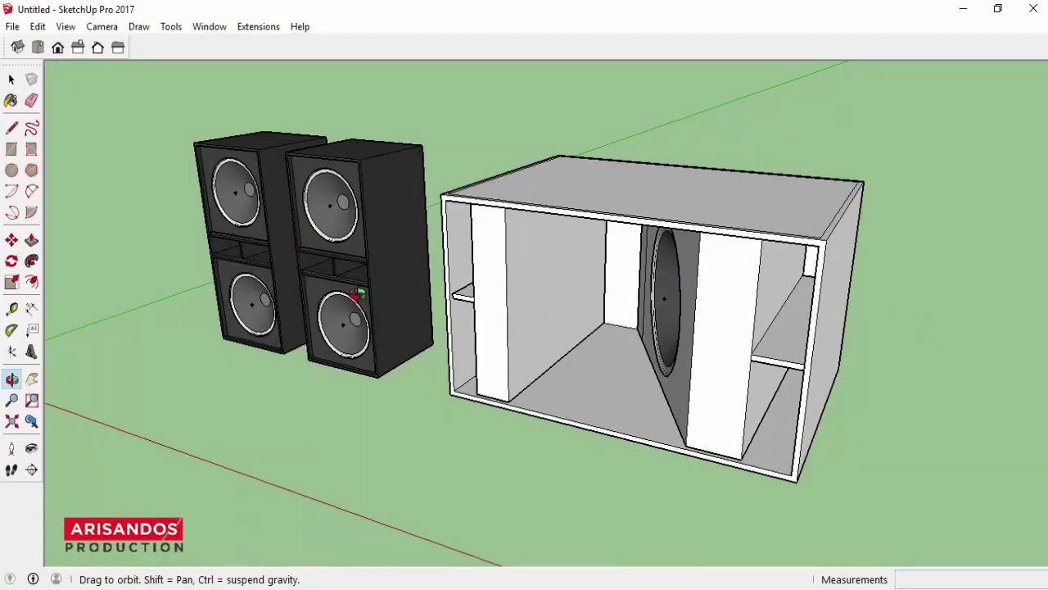
scroll(333, 262, down, 3)
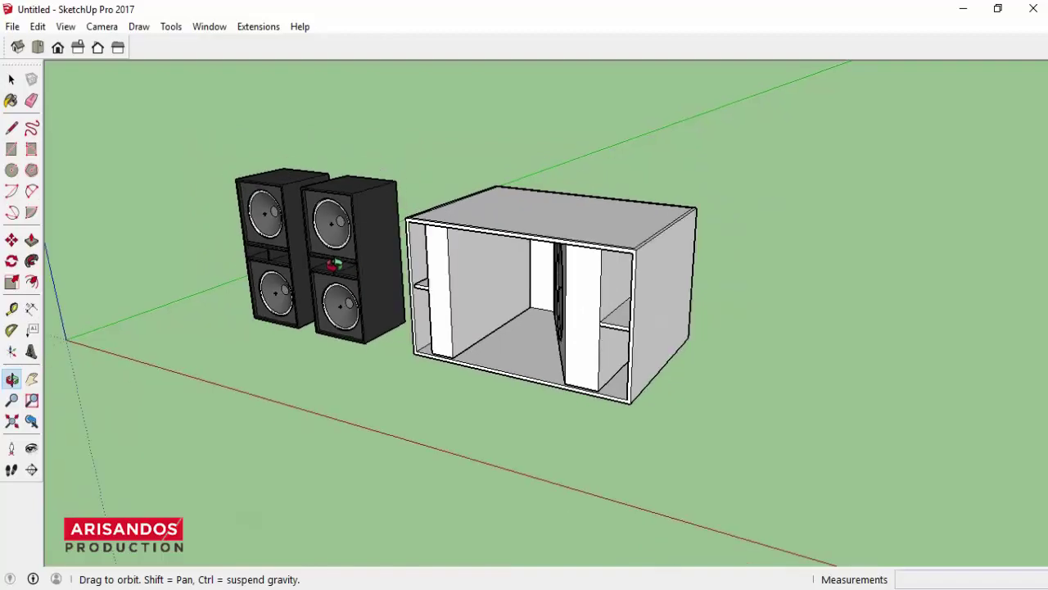
scroll(333, 263, up, 4)
scroll(333, 264, up, 2)
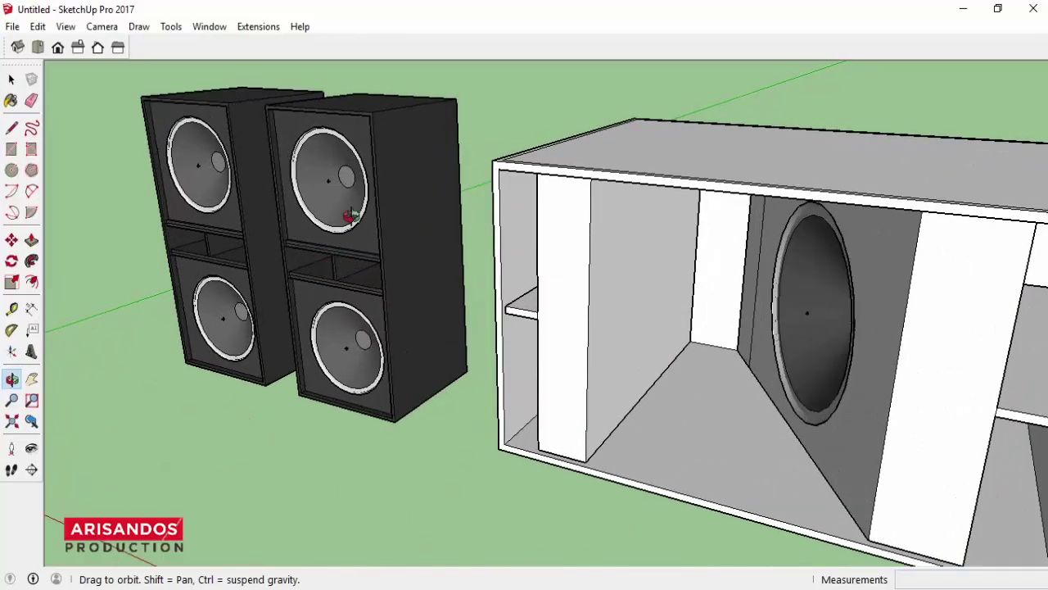
mouse_move(350, 215)
mouse_down()
mouse_move(352, 167)
mouse_move(300, 239)
mouse_up()
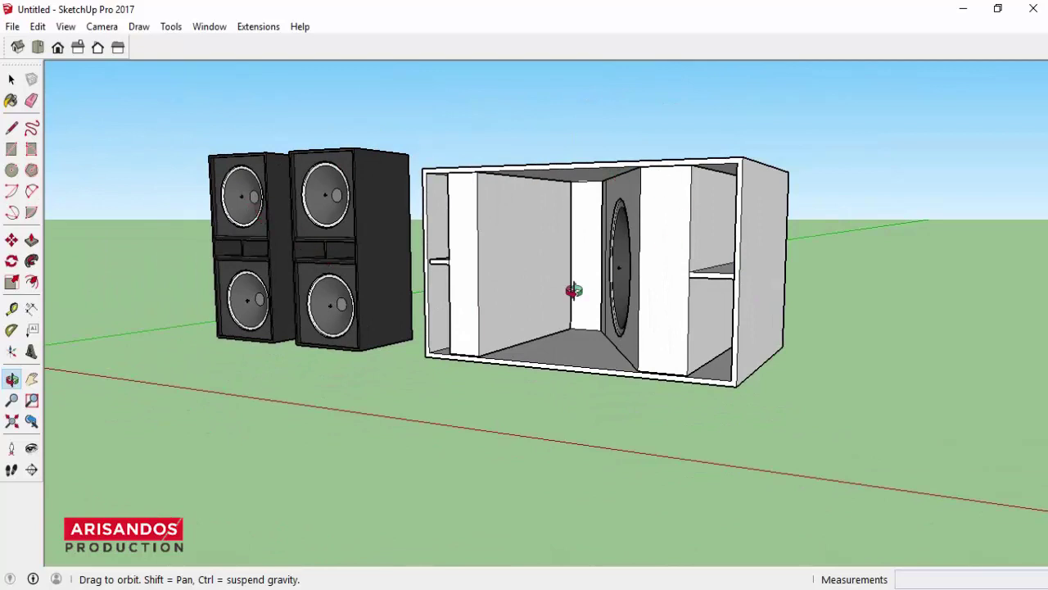
Step: Pan the scene left and re-orbit to lower the horizon beside the cabinet
click(31, 380)
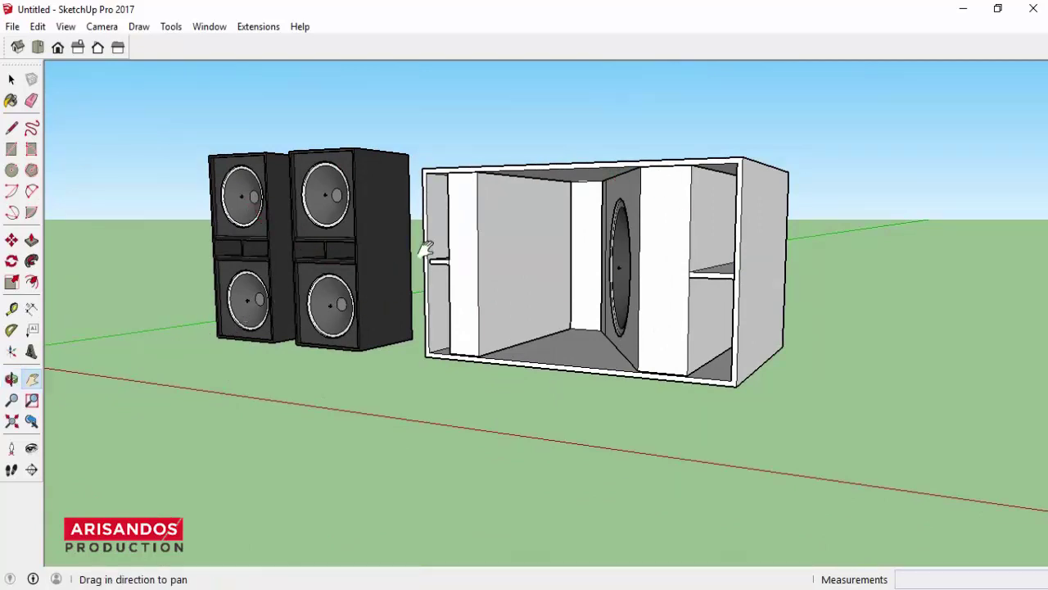
drag(425, 250, 276, 234)
scroll(241, 280, down, 2)
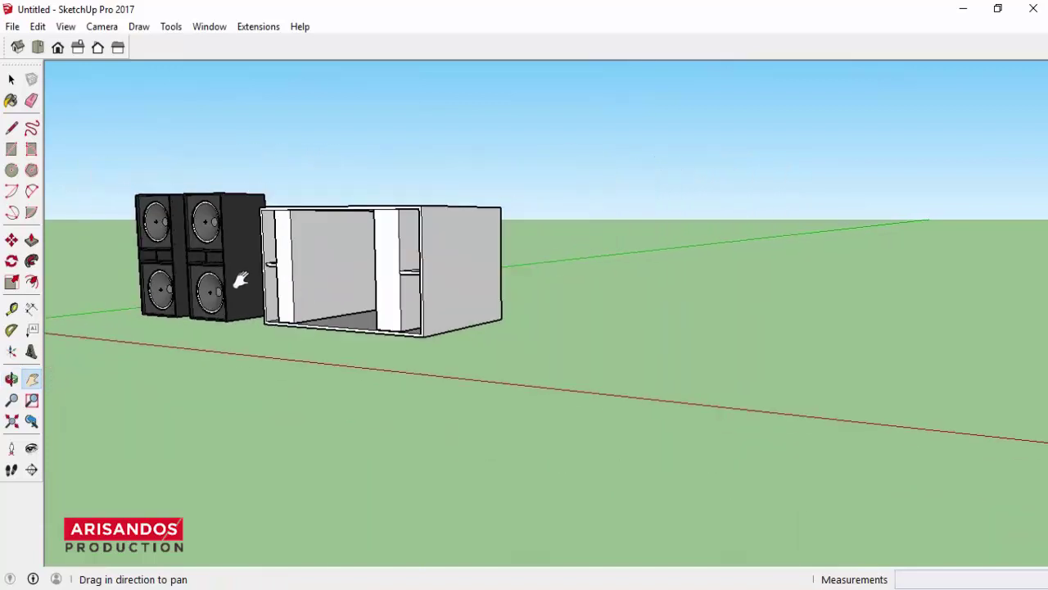
click(11, 379)
mouse_move(440, 351)
mouse_down()
mouse_move(535, 367)
mouse_move(453, 283)
mouse_up()
mouse_move(496, 312)
mouse_down()
mouse_move(538, 298)
mouse_move(548, 307)
mouse_move(498, 314)
mouse_move(475, 280)
mouse_move(465, 301)
mouse_up()
scroll(465, 301, up, 3)
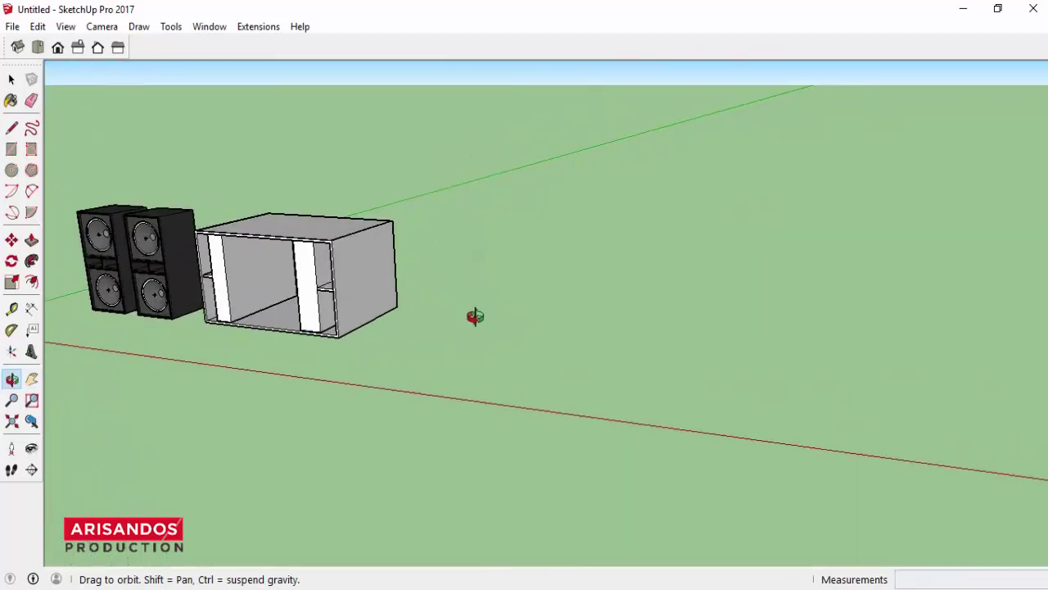
scroll(139, 275, up, 2)
scroll(112, 244, up, 2)
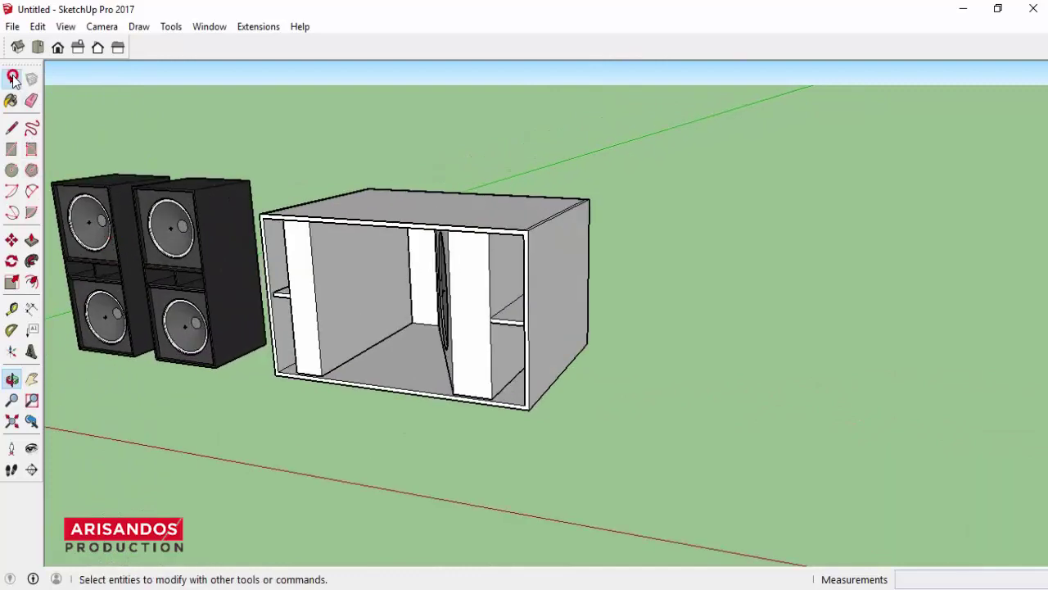
Step: Select the left speaker cabinet and its top driver, and view the cabinet from above
click(12, 78)
scroll(91, 232, up, 2)
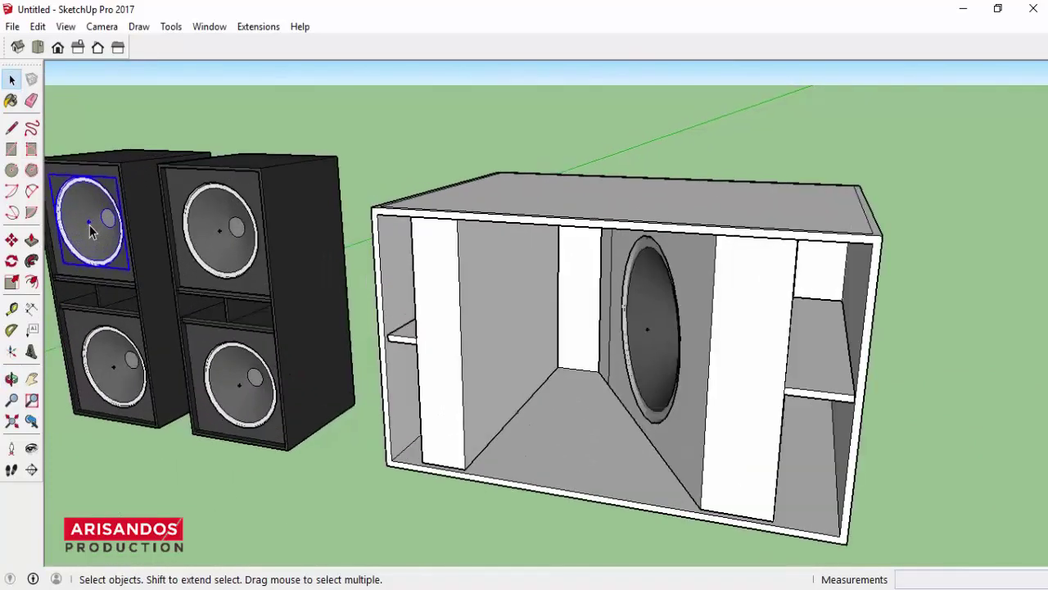
click(127, 173)
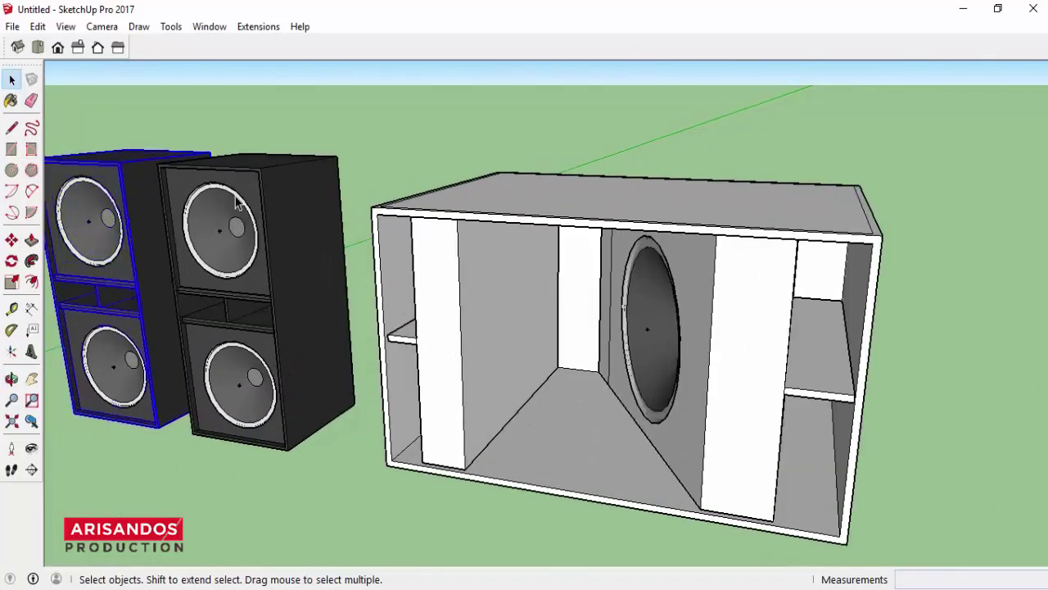
scroll(235, 203, down, 2)
double_click(161, 211)
scroll(244, 252, down, 2)
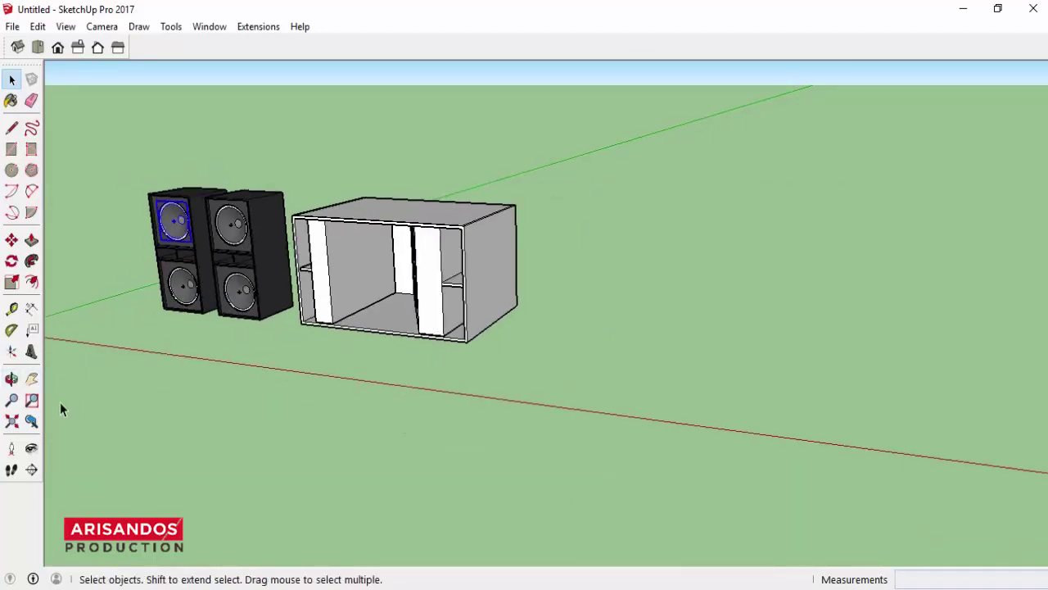
click(12, 378)
drag(573, 377, 736, 415)
scroll(742, 409, up, 2)
scroll(765, 386, up, 1)
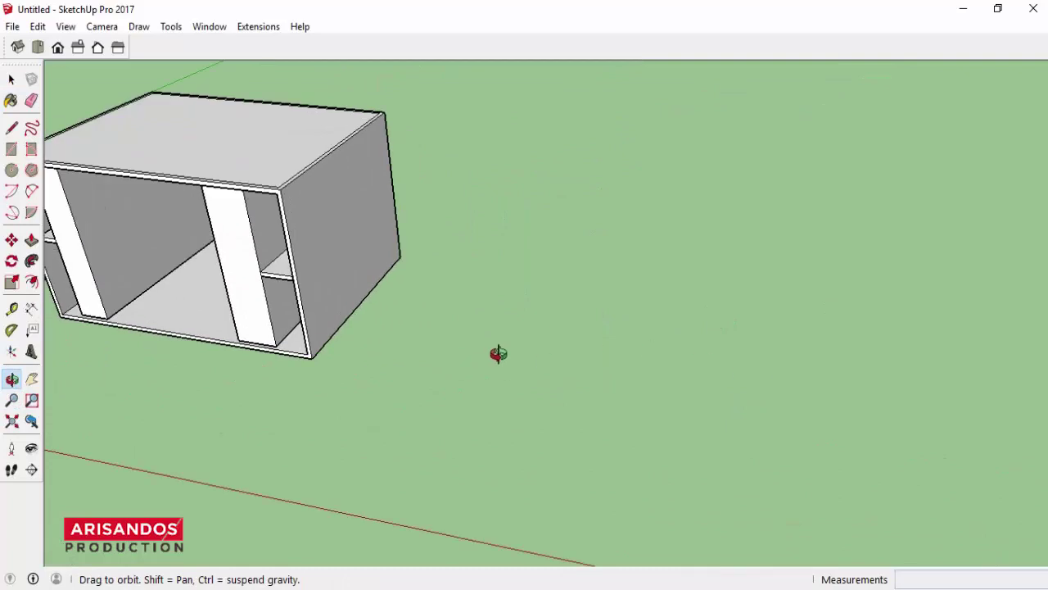
Step: Draw a 40 by 40 square on the ground beside the cabinet
click(12, 150)
click(489, 414)
text(40:40)
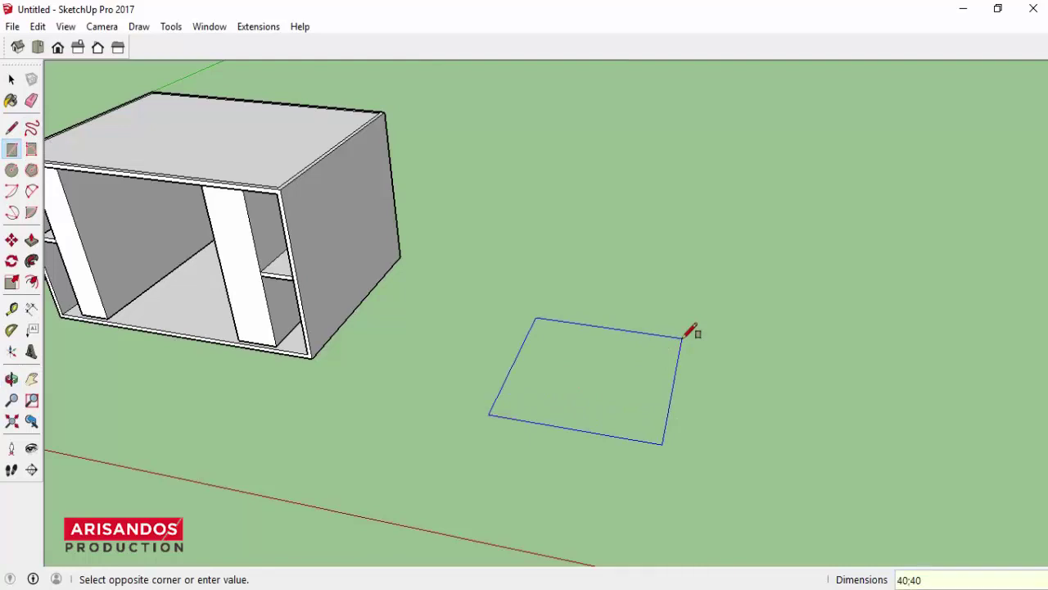
key(Return)
scroll(615, 389, up, 3)
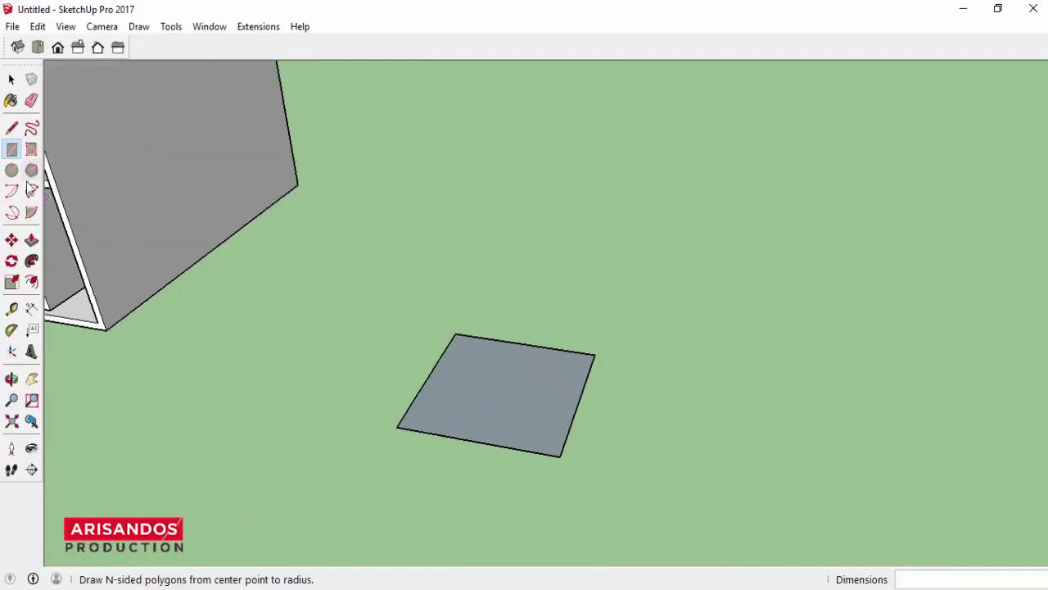
Step: Push/Pull the square up 90 cm into a tall solid block
click(12, 79)
click(31, 240)
click(484, 386)
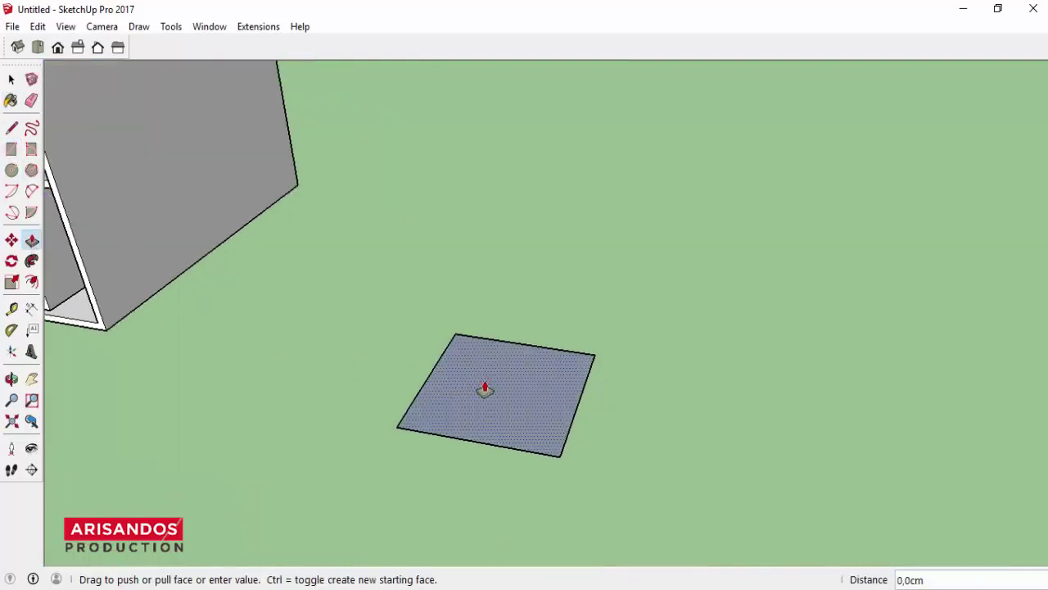
text(0)
key(Return)
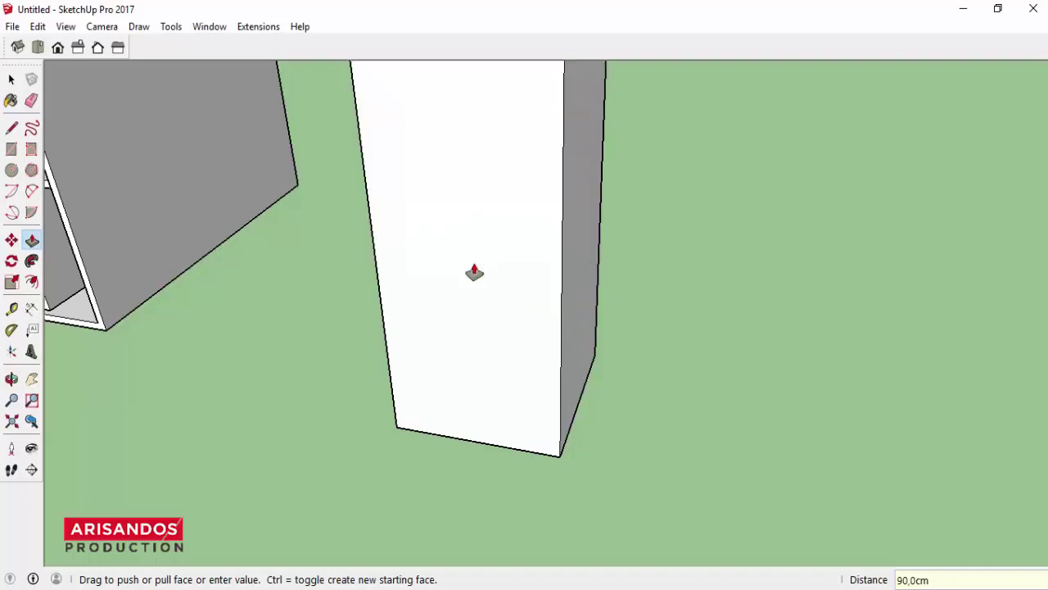
scroll(475, 273, down, 4)
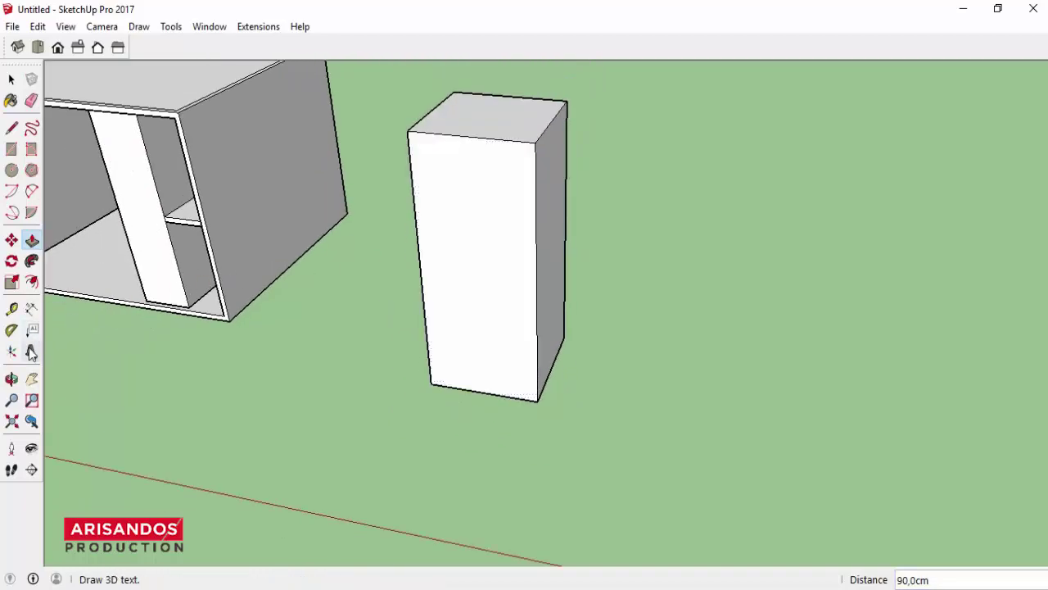
click(9, 376)
mouse_move(491, 262)
mouse_down()
mouse_move(554, 243)
mouse_move(470, 134)
mouse_up()
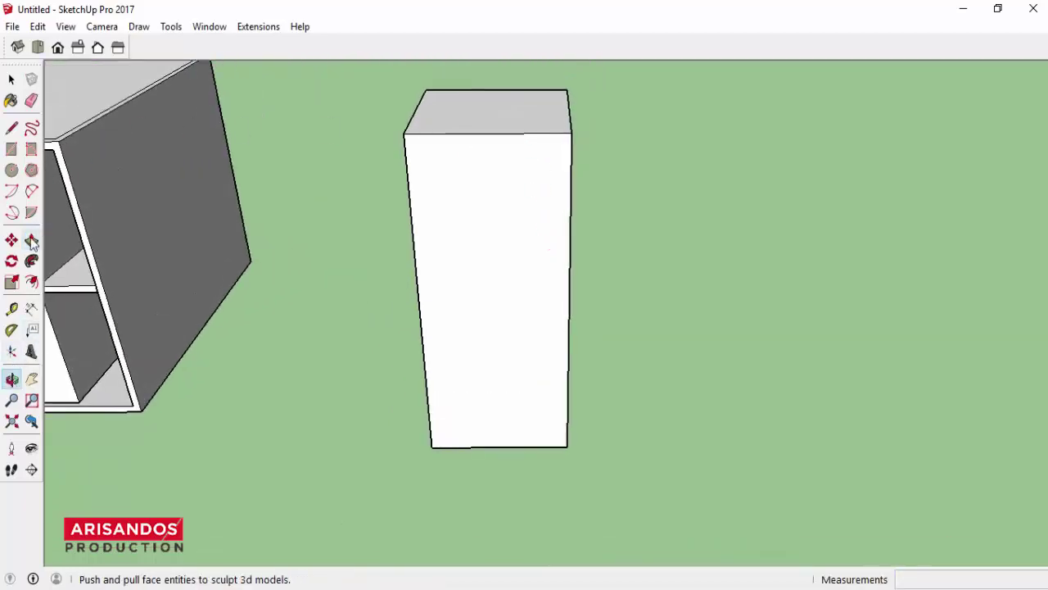
click(12, 308)
Step: Add guides 40 cm below the top and above the bottom, then draw edges across the front along them
click(488, 133)
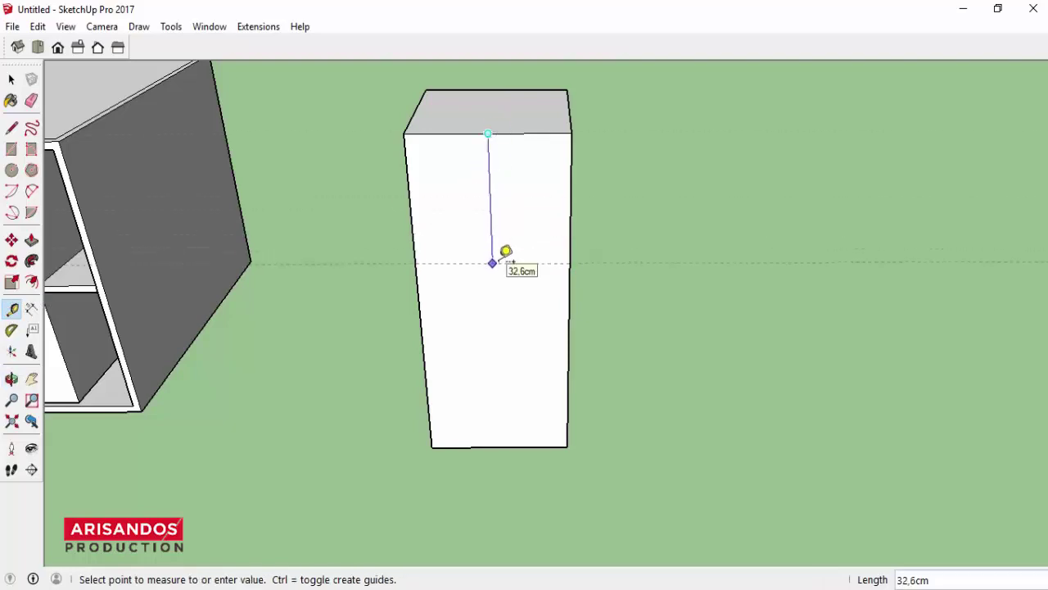
text(40)
key(Return)
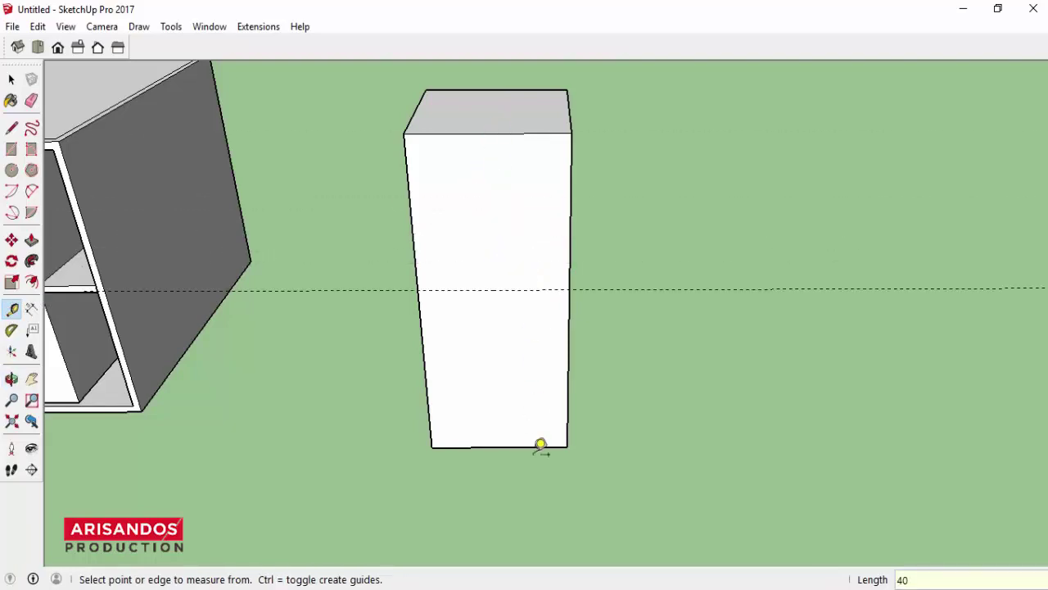
click(500, 446)
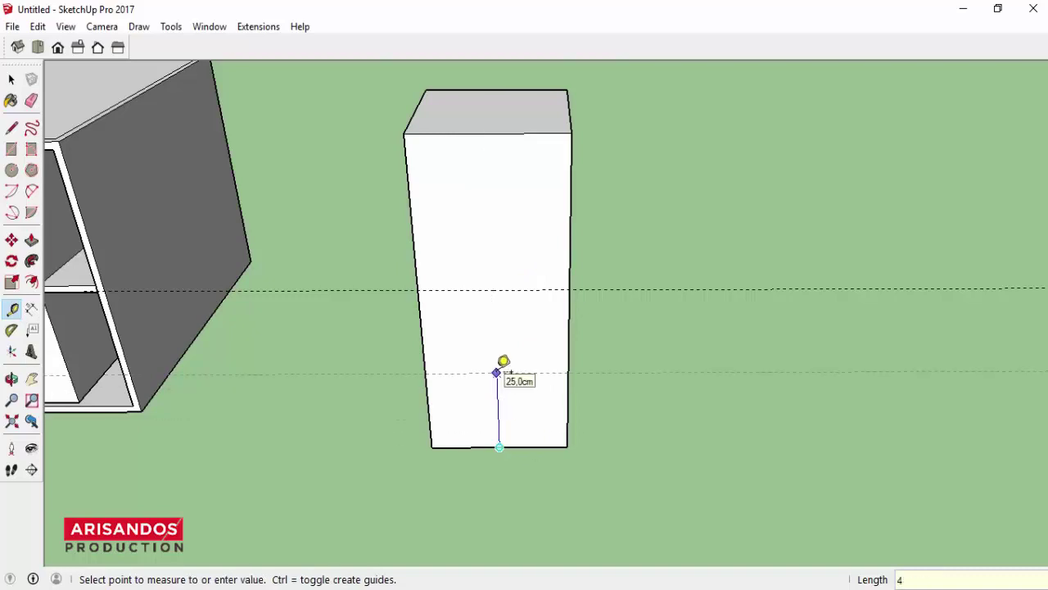
key(Return)
click(11, 128)
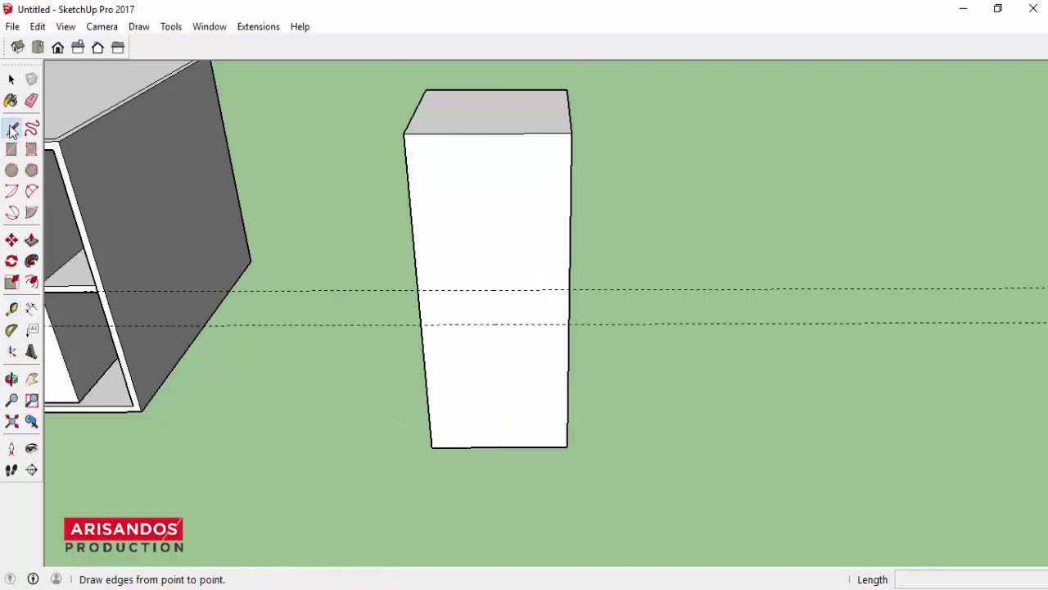
click(419, 289)
click(569, 289)
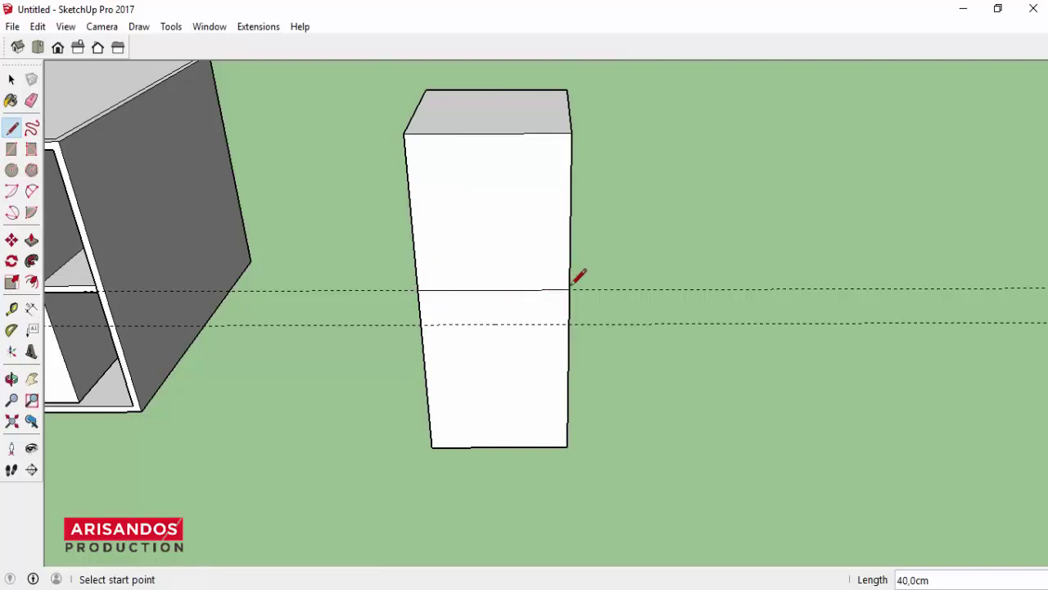
click(569, 324)
click(423, 324)
Step: Erase the two dashed guide lines from the box's front
click(31, 100)
click(336, 291)
click(389, 324)
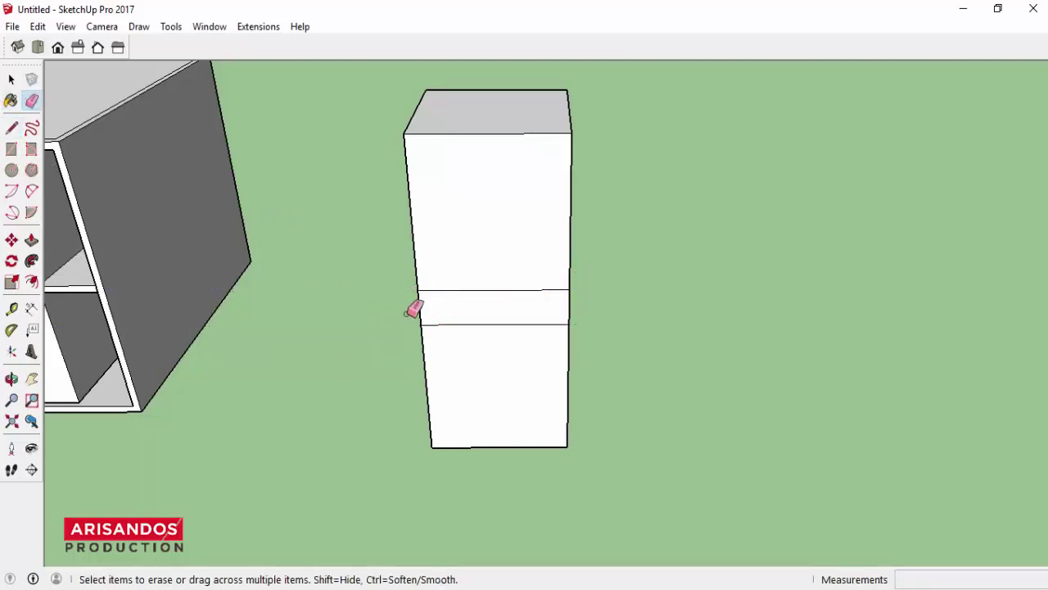
scroll(475, 299, up, 2)
scroll(475, 299, up, 2)
Step: Offset the upper, lower and middle front faces inward by 2 cm each
click(31, 281)
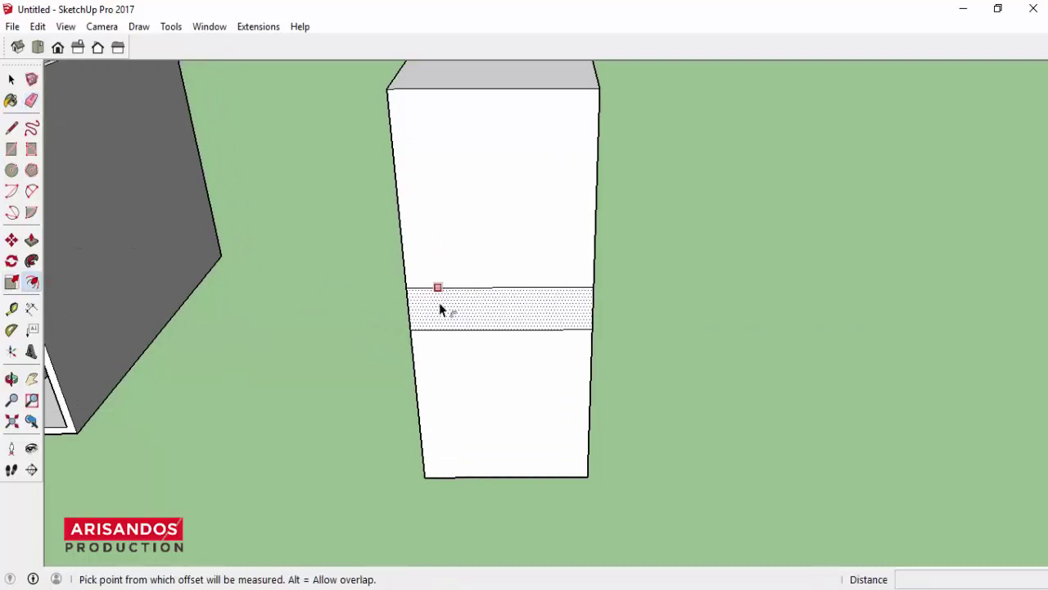
click(449, 284)
text(2)
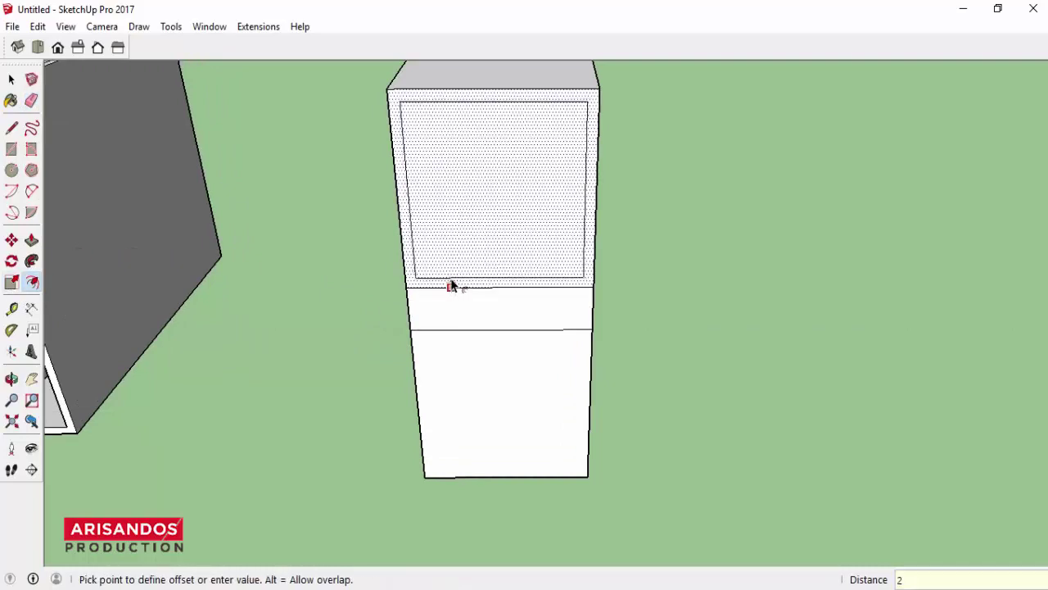
key(Return)
click(461, 331)
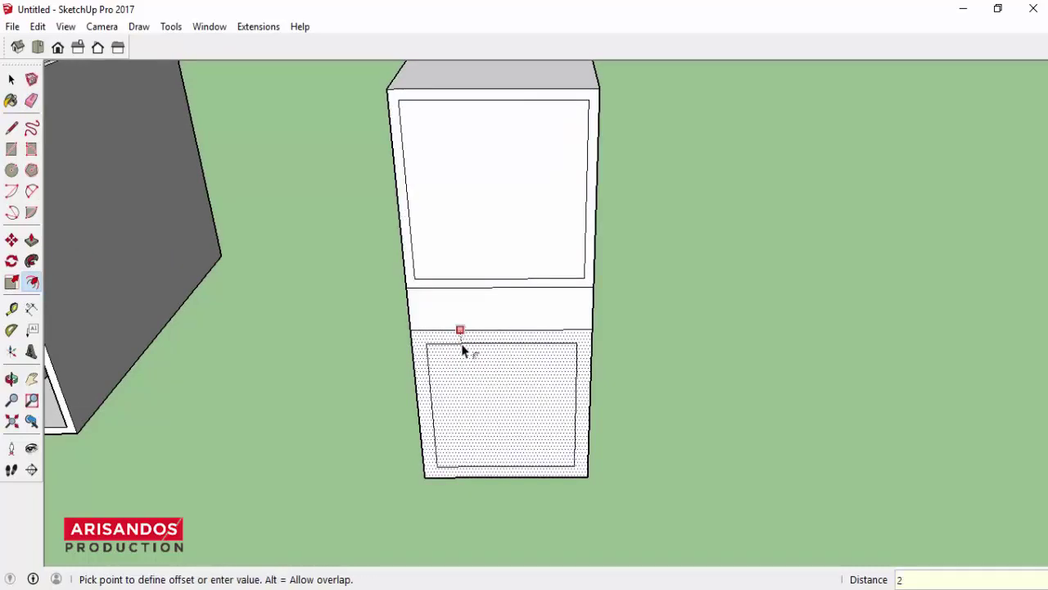
key(Return)
scroll(462, 336, up, 2)
click(456, 324)
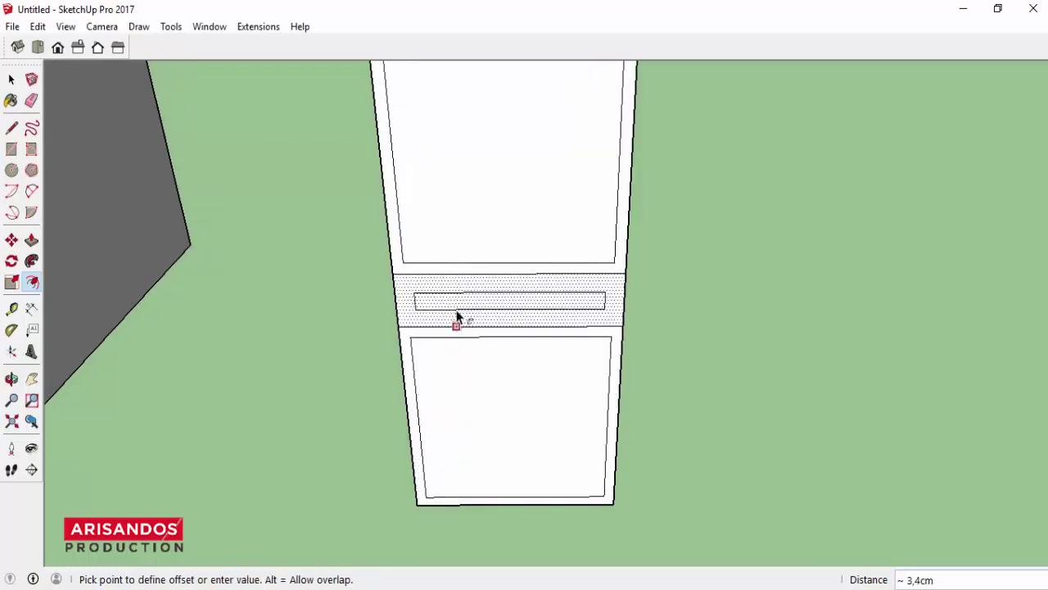
key(Return)
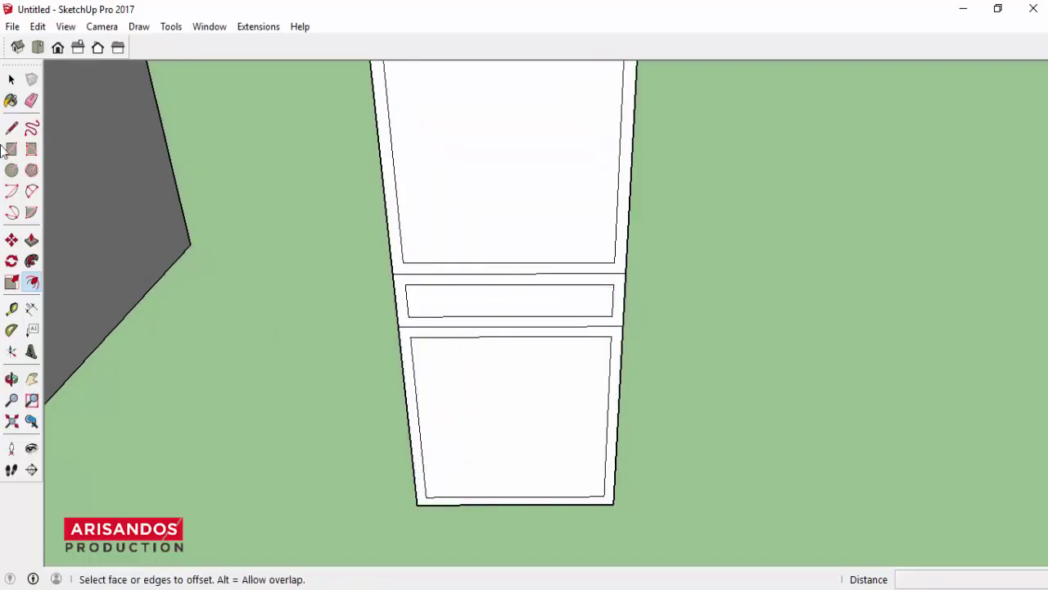
Step: Connect the left and right inset corners of the middle strip with vertical edges
key(l)
click(403, 262)
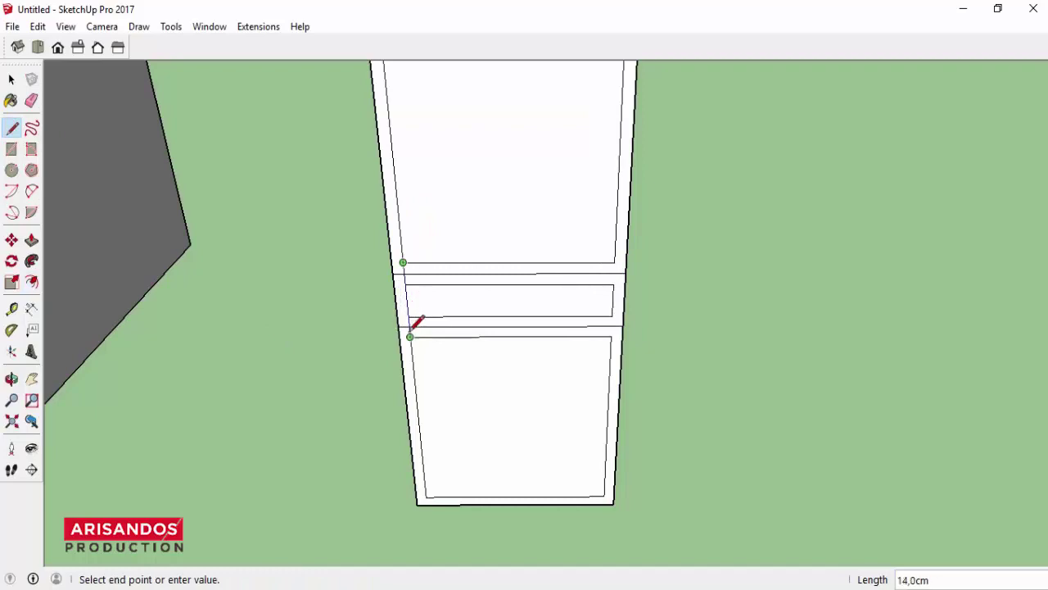
click(408, 326)
click(613, 262)
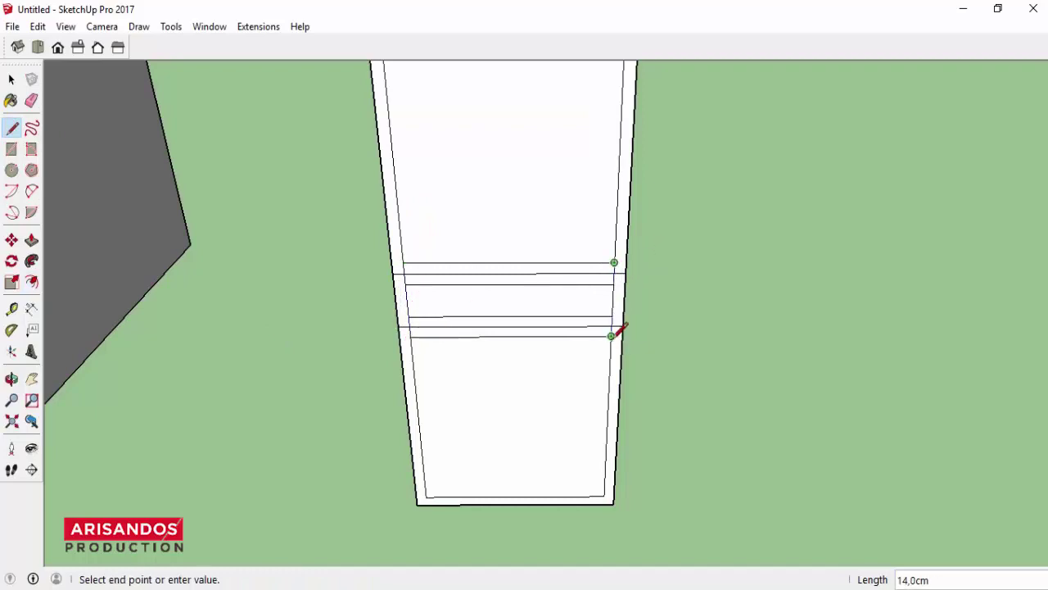
click(612, 327)
Step: Erase a horizontal edge across the strip, then undo the accidental deletion
click(31, 99)
scroll(398, 286, up, 3)
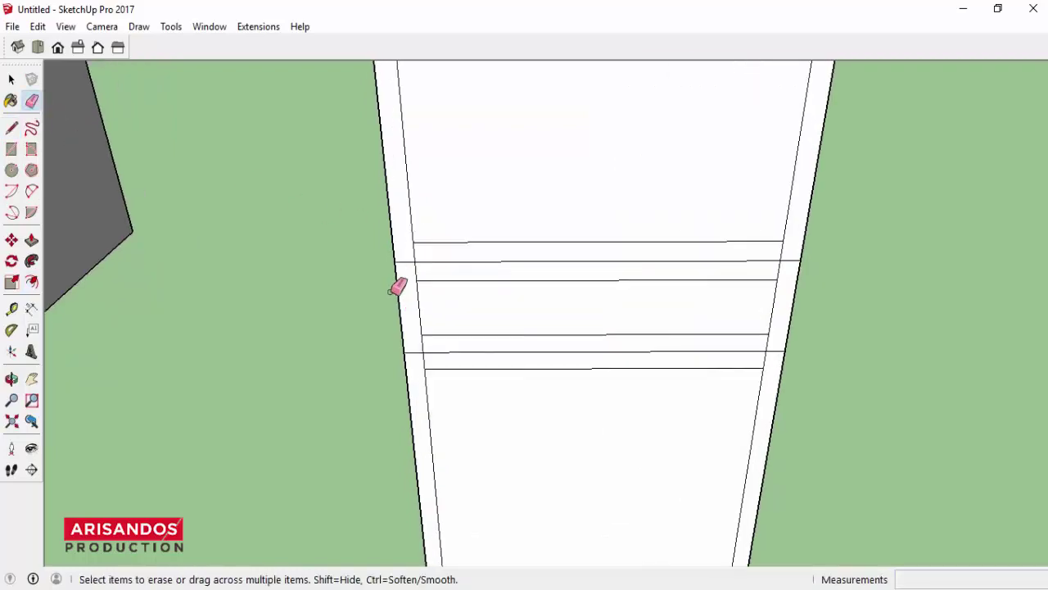
click(474, 276)
scroll(472, 283, down, 2)
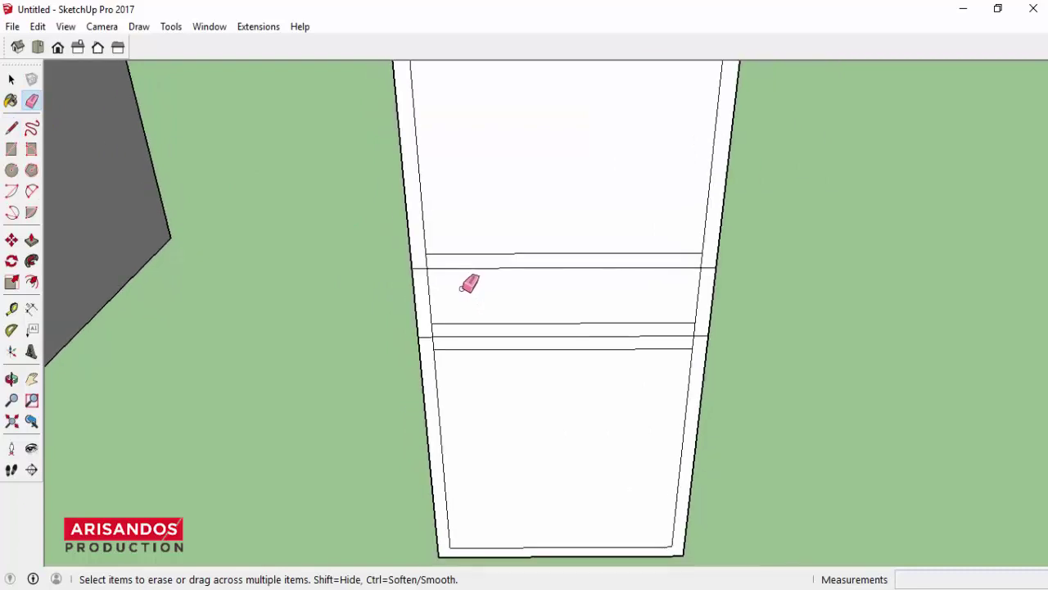
key(ctrl+z)
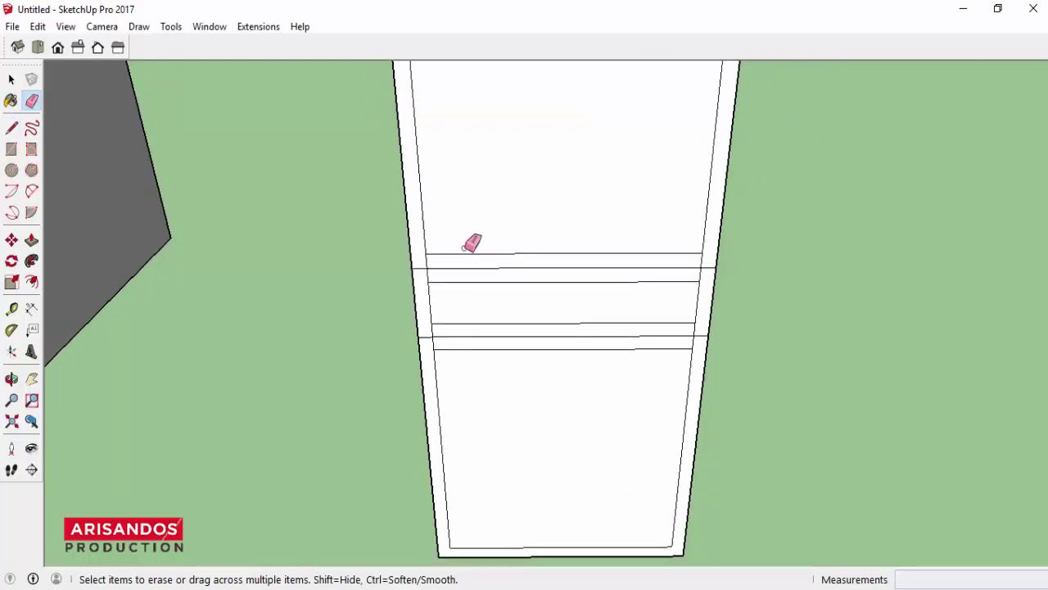
scroll(491, 270, down, 2)
scroll(511, 270, up, 1)
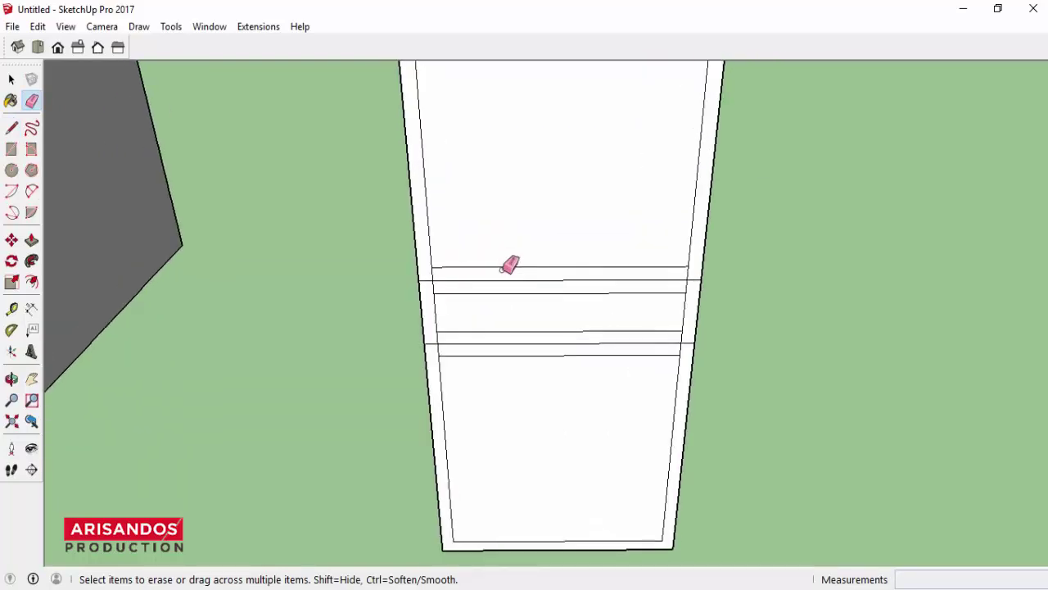
scroll(508, 264, down, 1)
scroll(508, 263, down, 1)
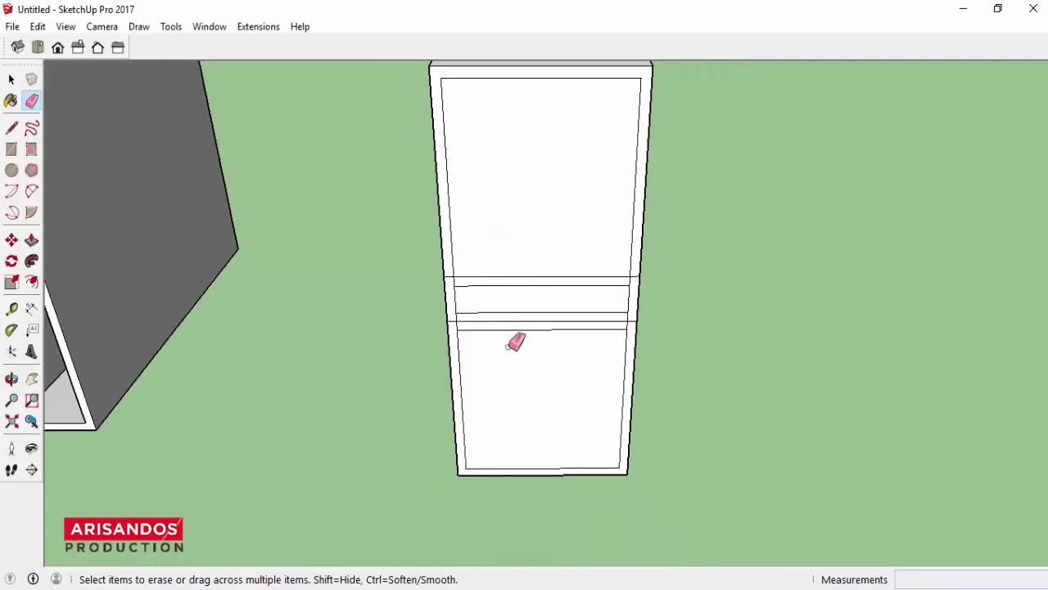
scroll(465, 315, up, 1)
scroll(465, 314, up, 1)
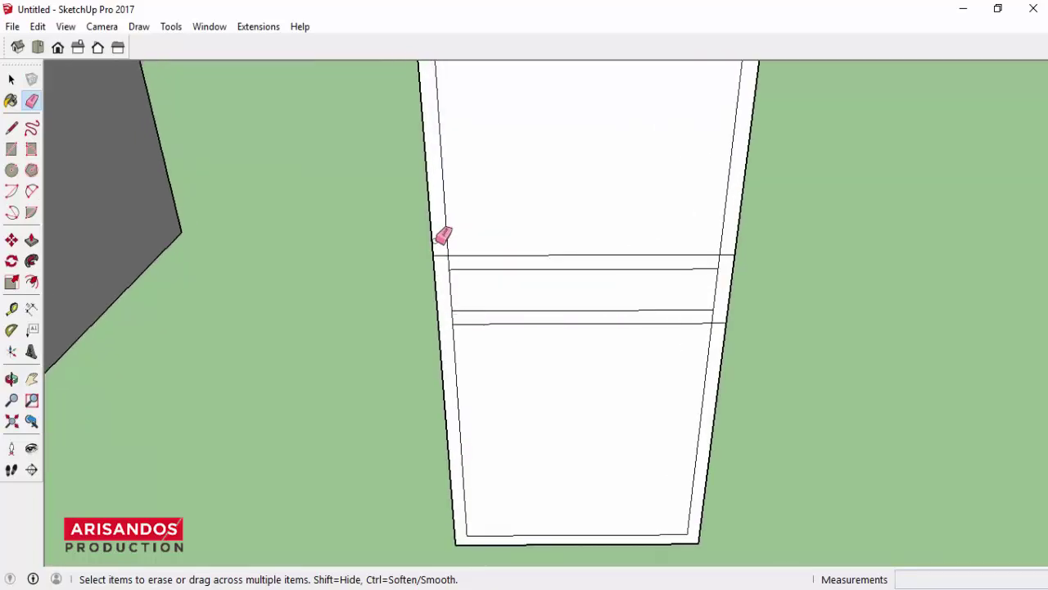
scroll(704, 270, up, 1)
scroll(712, 259, up, 1)
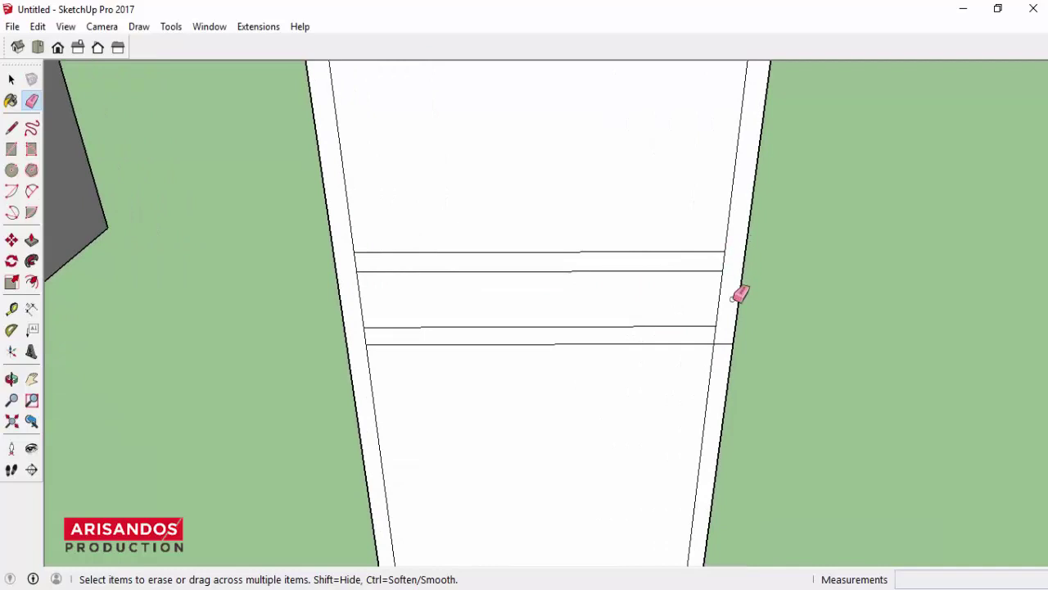
Step: Draw a vertical divider mid-strip and copy it 1 cm to each side
click(12, 129)
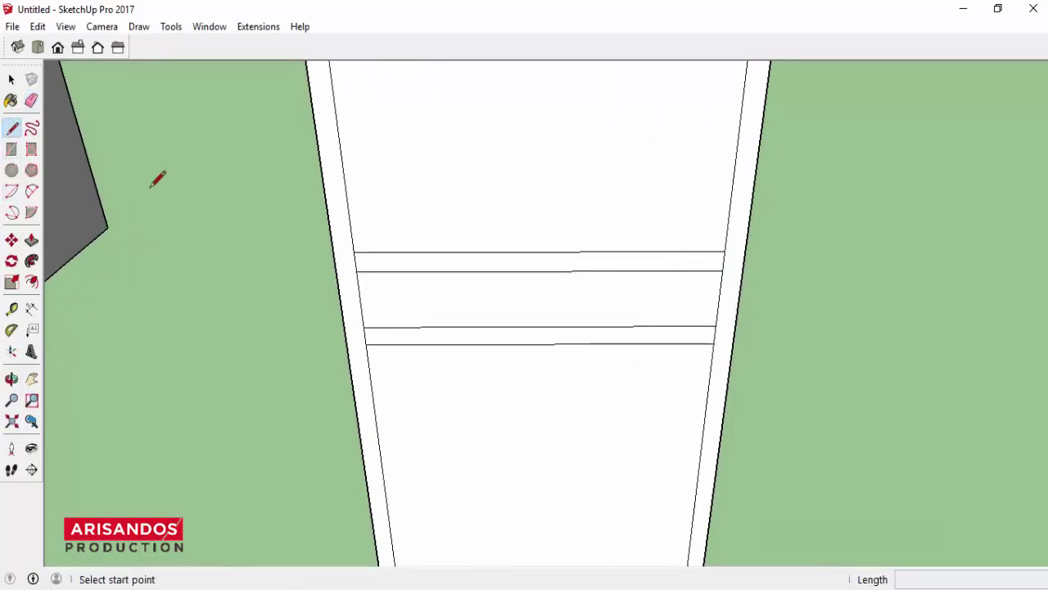
click(540, 270)
click(540, 326)
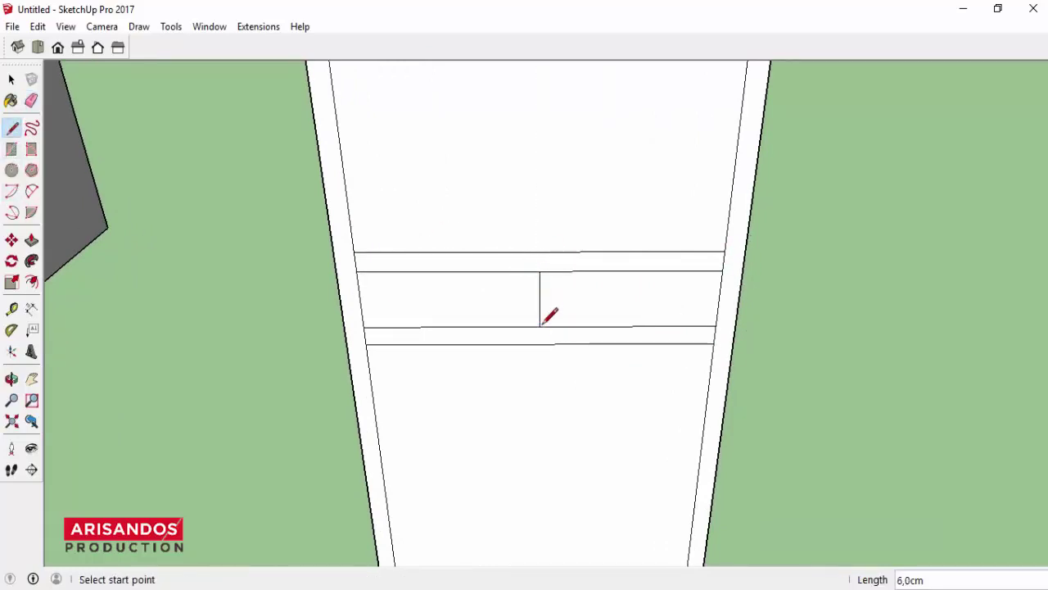
click(12, 78)
click(11, 240)
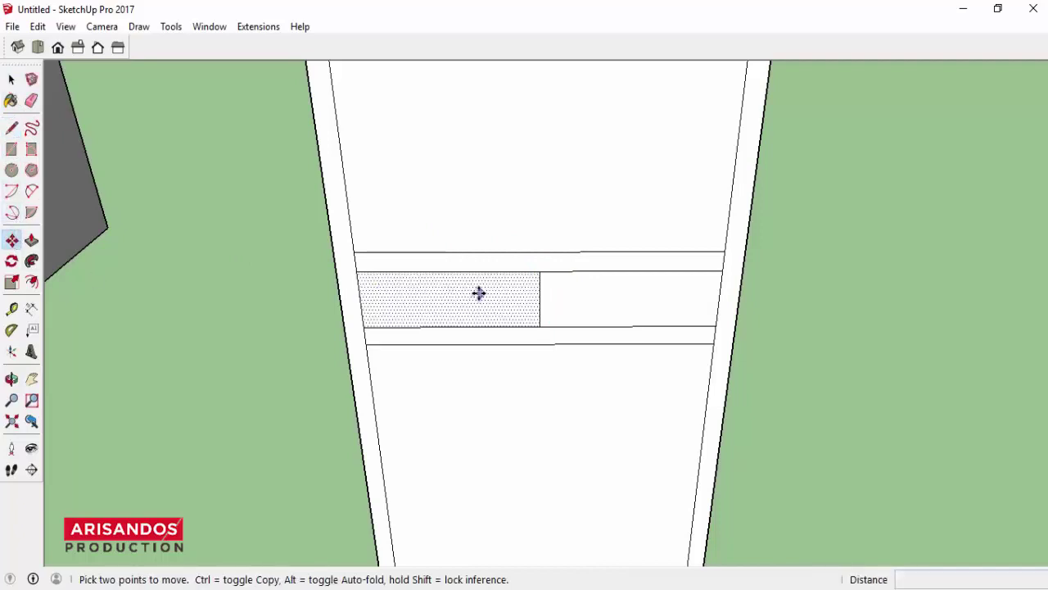
scroll(532, 319, up, 1)
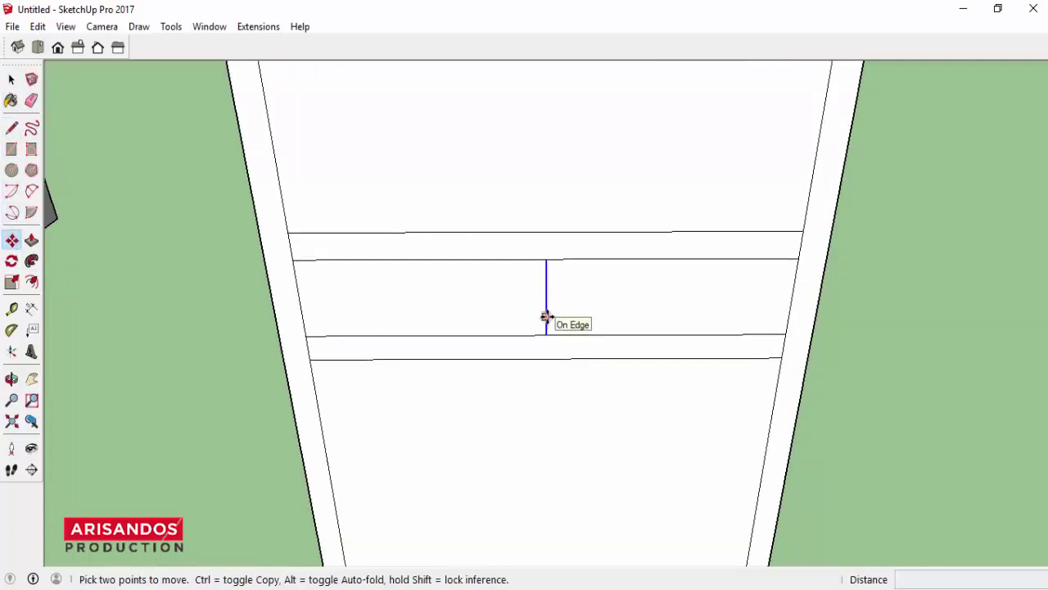
ctrl+click(546, 317)
text(1)
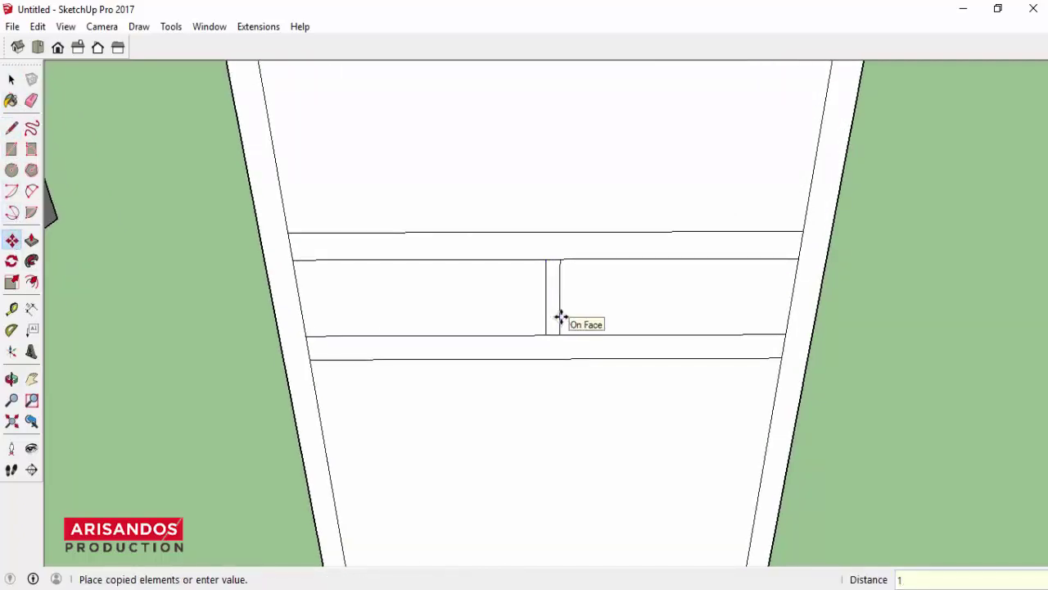
key(Return)
ctrl+click(546, 307)
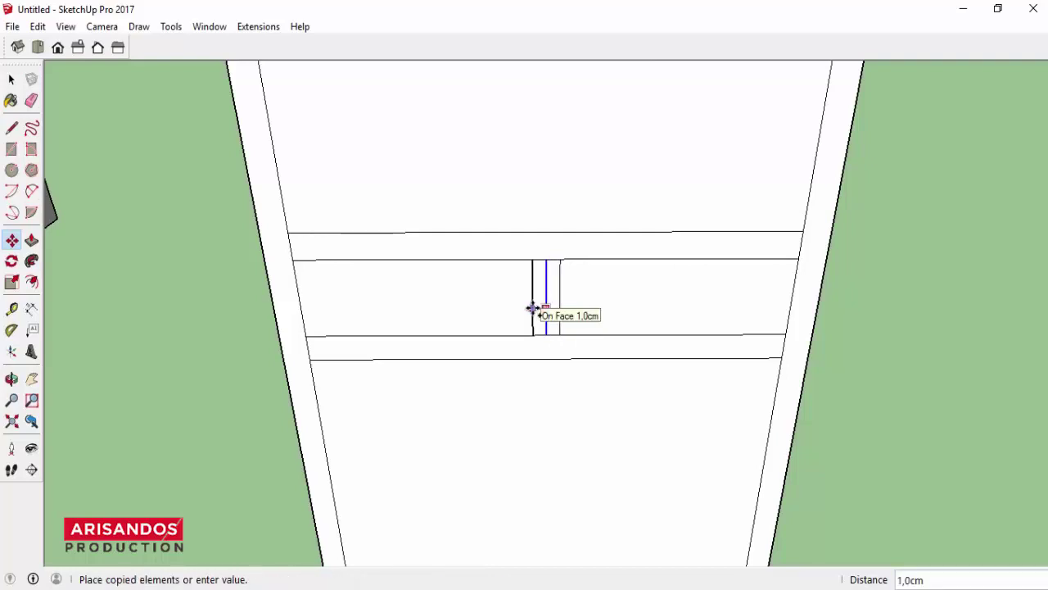
click(533, 307)
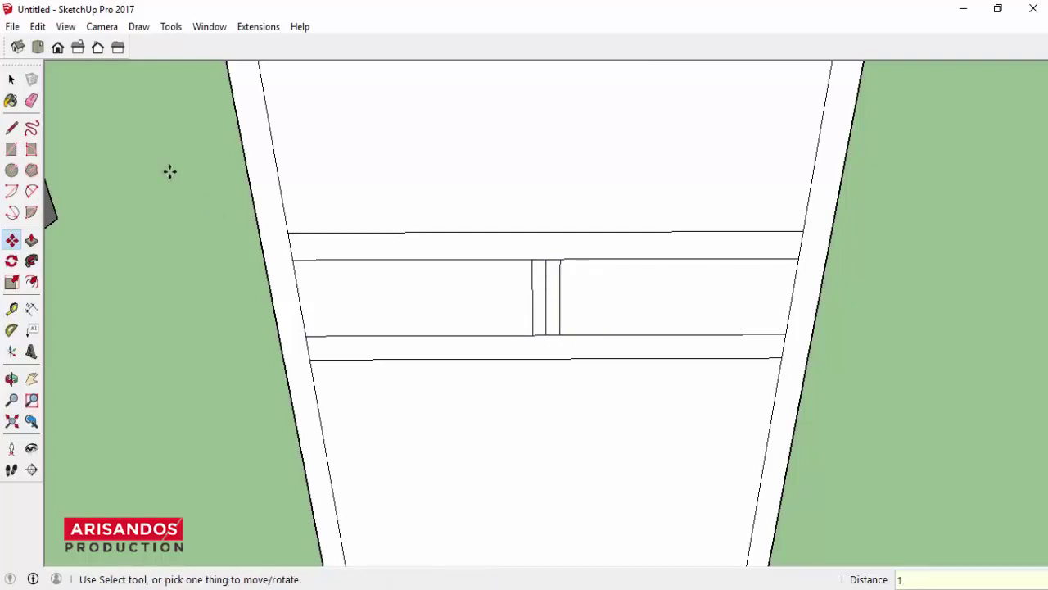
Step: Erase the centre divider to leave a gap between the two drawer fronts
click(31, 100)
drag(547, 255, 553, 327)
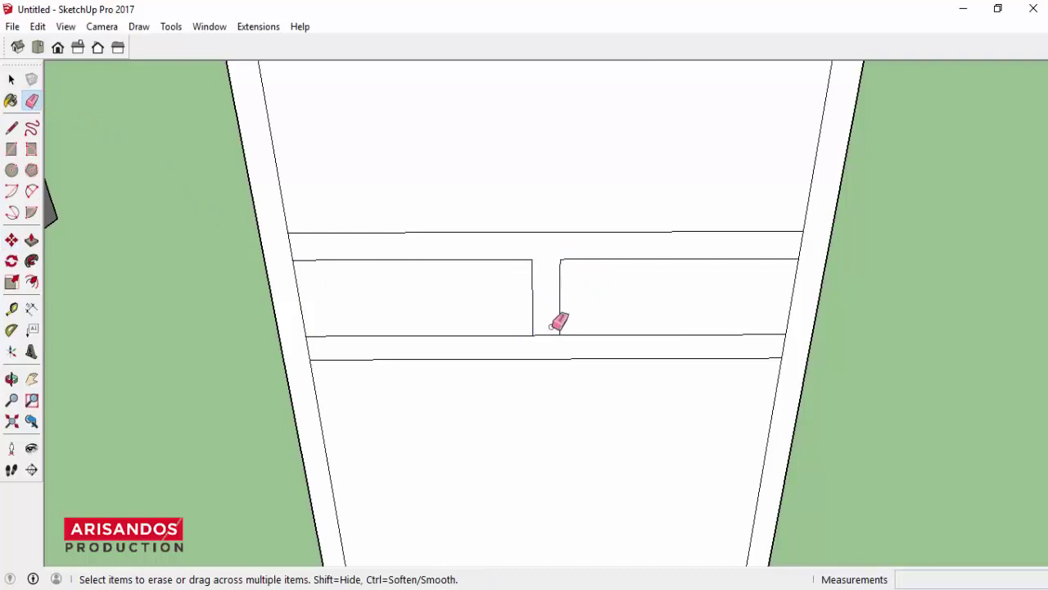
scroll(555, 324, down, 3)
scroll(322, 362, down, 3)
Step: Orbit to the box and split its upper front panel with a vertical line
middle_drag(323, 363, 287, 401)
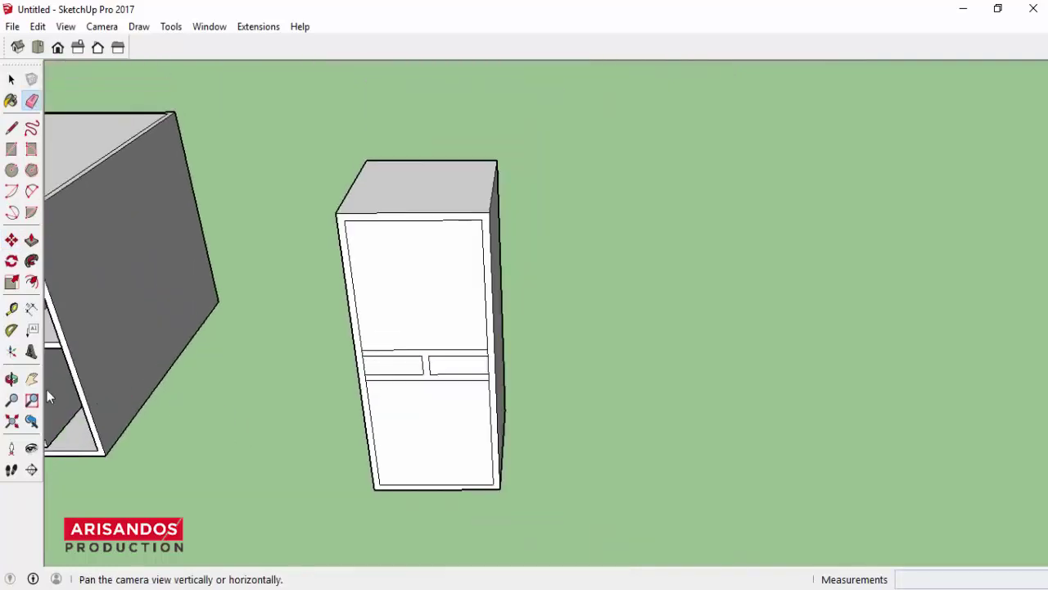
click(11, 378)
mouse_move(492, 330)
mouse_down()
mouse_move(327, 235)
mouse_move(339, 279)
mouse_move(436, 308)
mouse_move(438, 298)
mouse_up()
scroll(311, 254, down, 3)
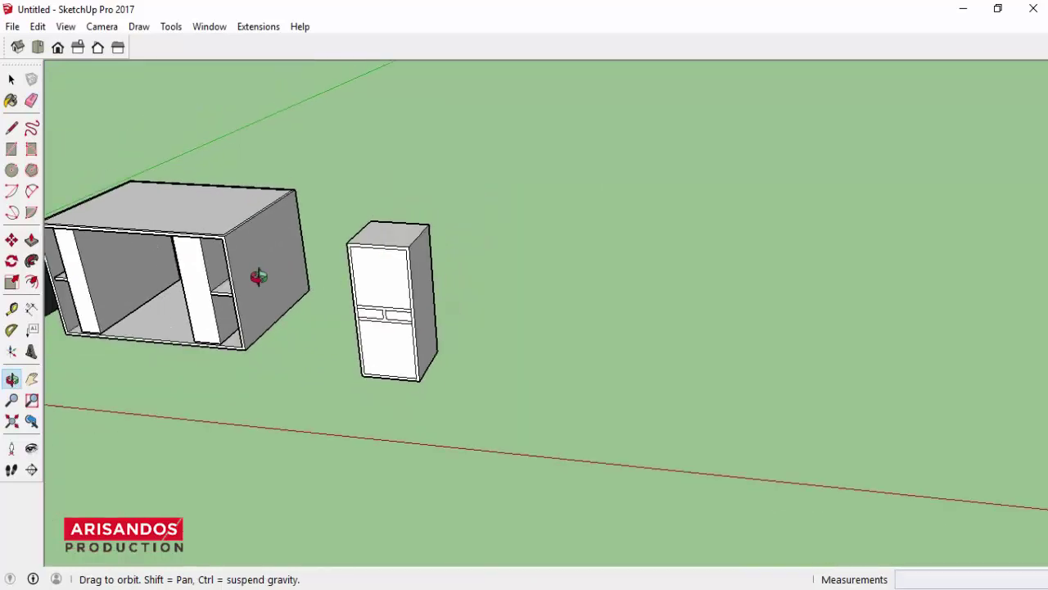
scroll(262, 264, down, 2)
scroll(56, 256, up, 5)
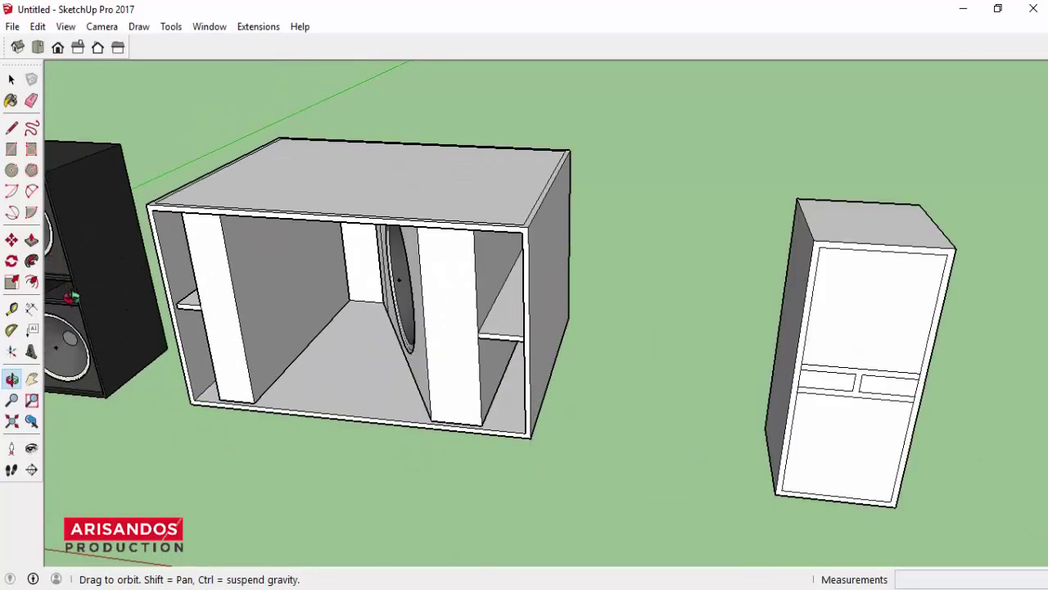
scroll(520, 269, down, 3)
scroll(732, 333, down, 3)
drag(732, 333, 650, 328)
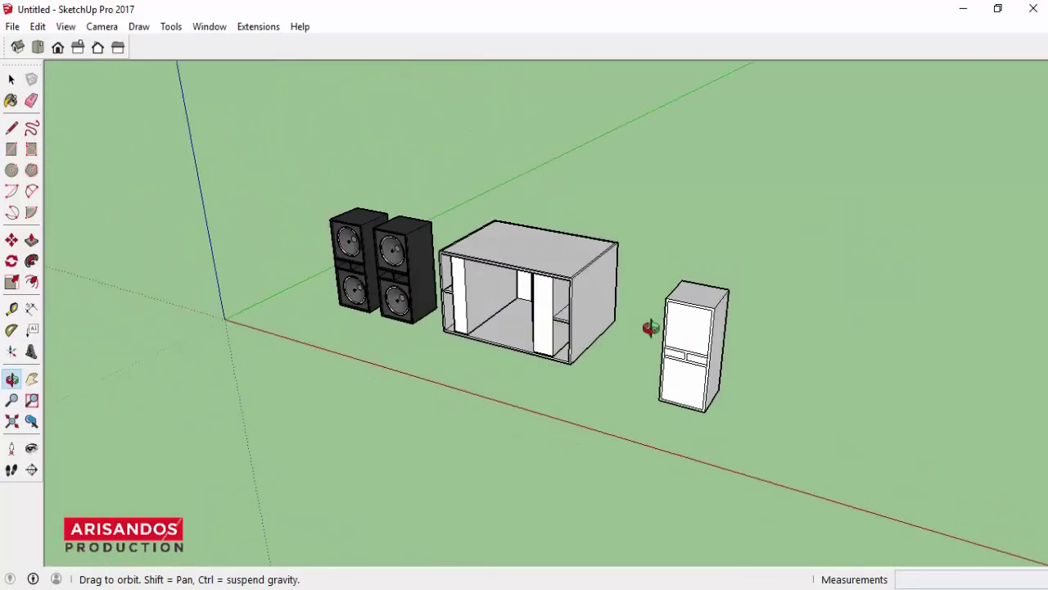
scroll(685, 331, up, 3)
scroll(776, 290, up, 4)
scroll(792, 266, up, 2)
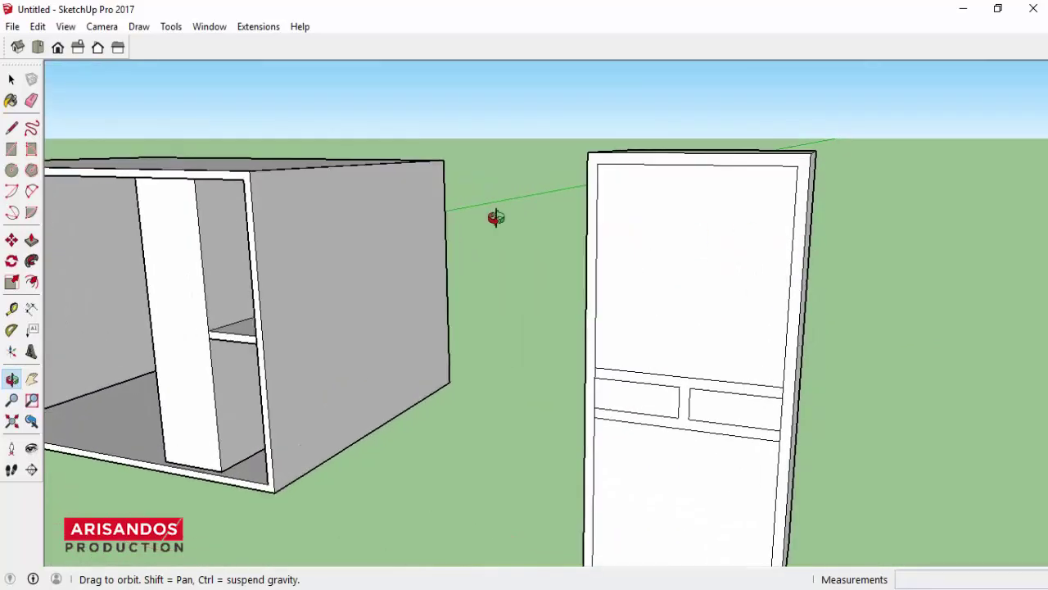
click(11, 127)
click(693, 163)
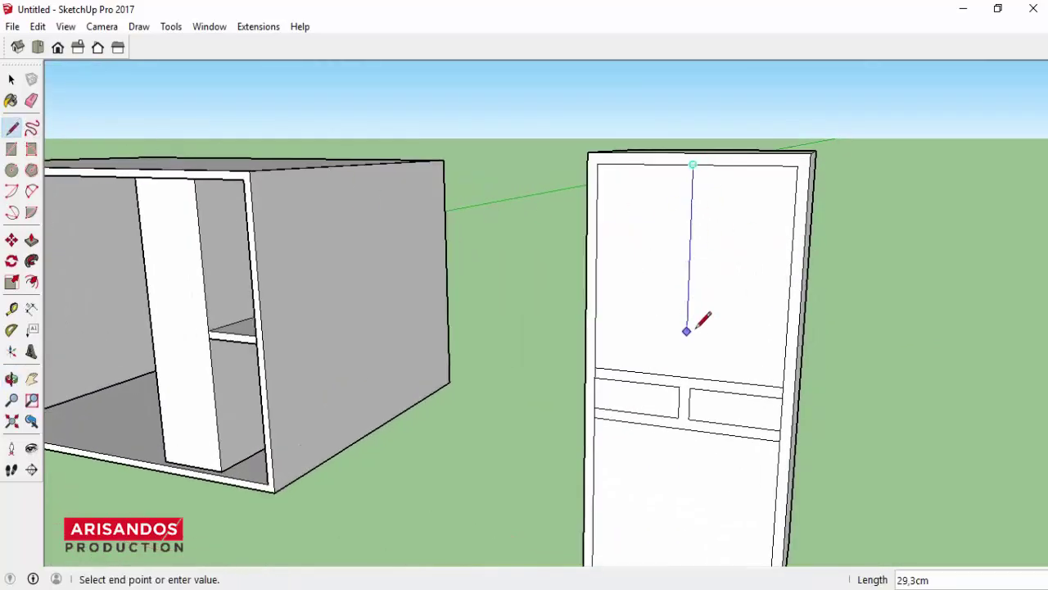
click(686, 376)
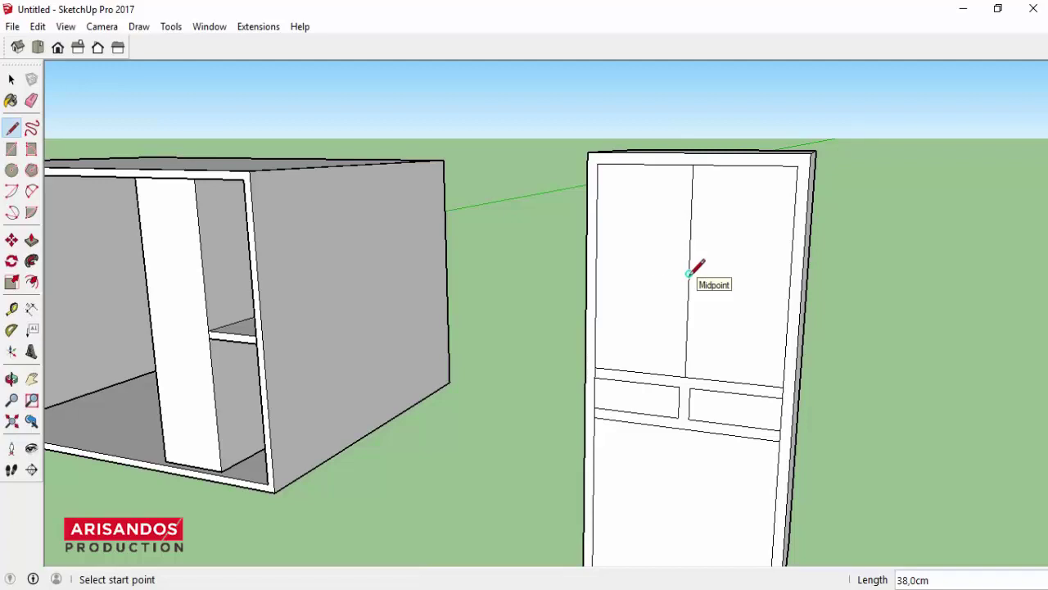
Step: Draw a 14 cm radius circle centred on the upper front panel
click(11, 169)
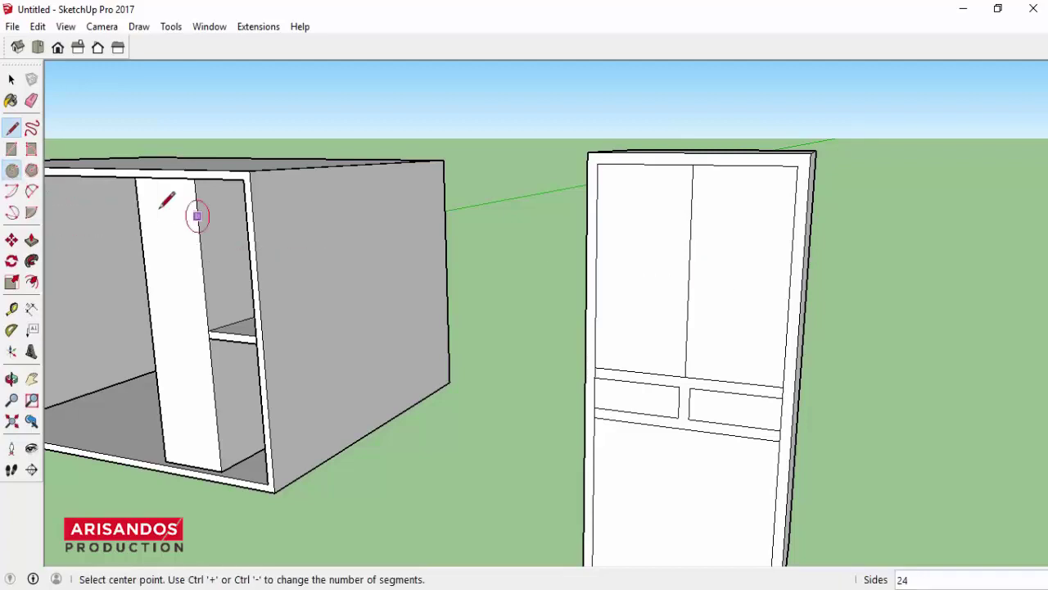
click(688, 274)
text(14)
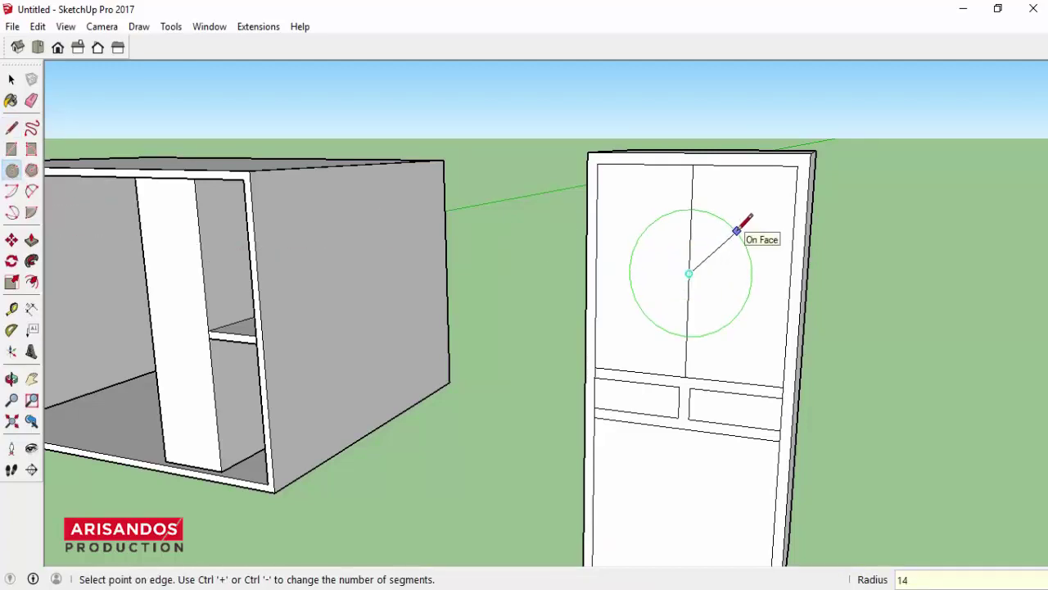
key(Return)
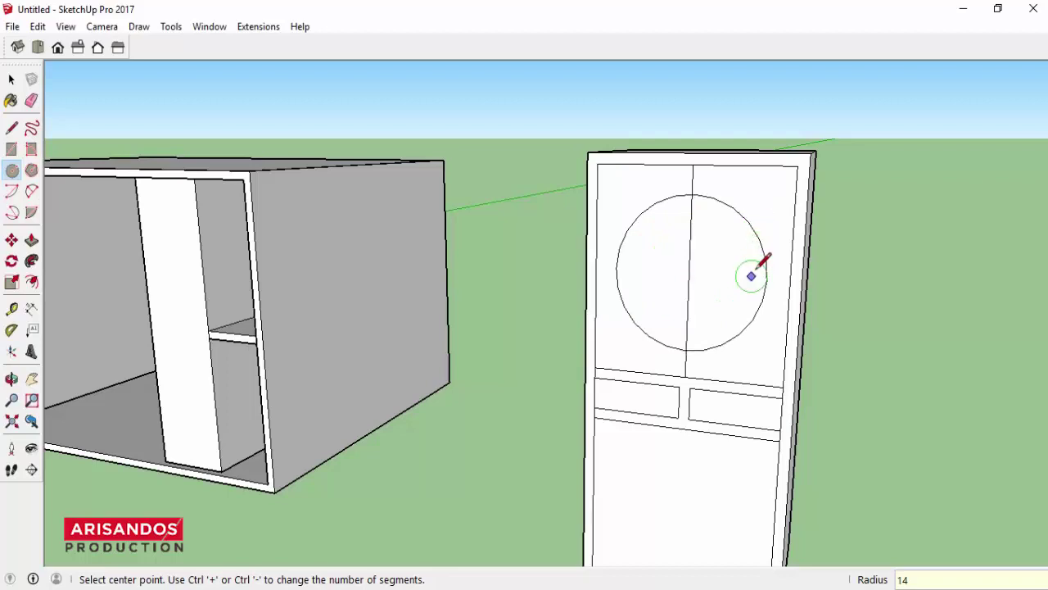
scroll(667, 281, down, 2)
scroll(669, 283, down, 2)
scroll(668, 283, up, 2)
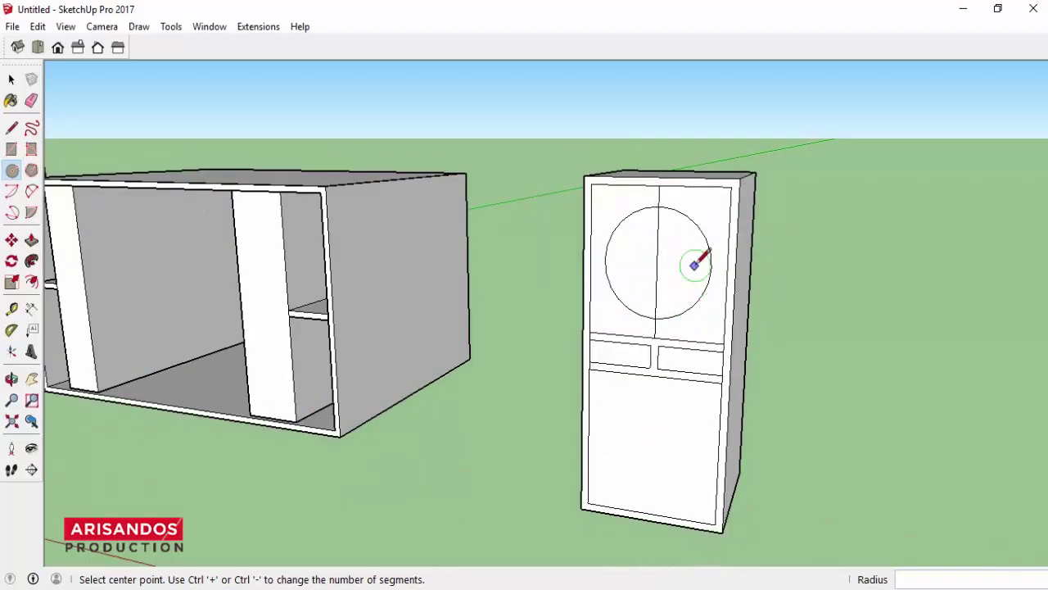
scroll(695, 257, up, 2)
Step: Erase the vertical line inside the circle
click(32, 102)
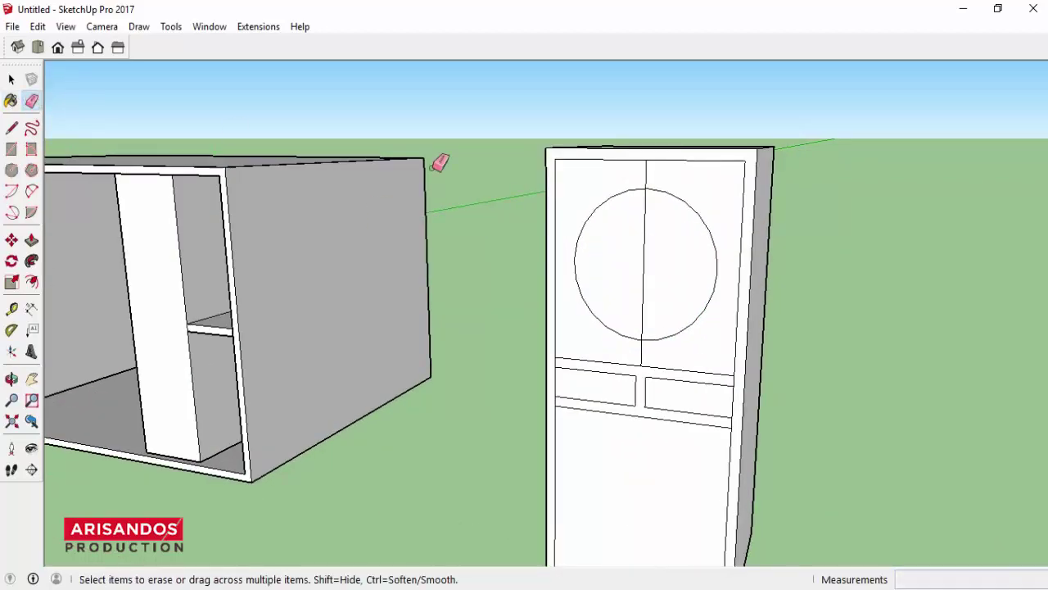
click(643, 233)
scroll(636, 234, down, 2)
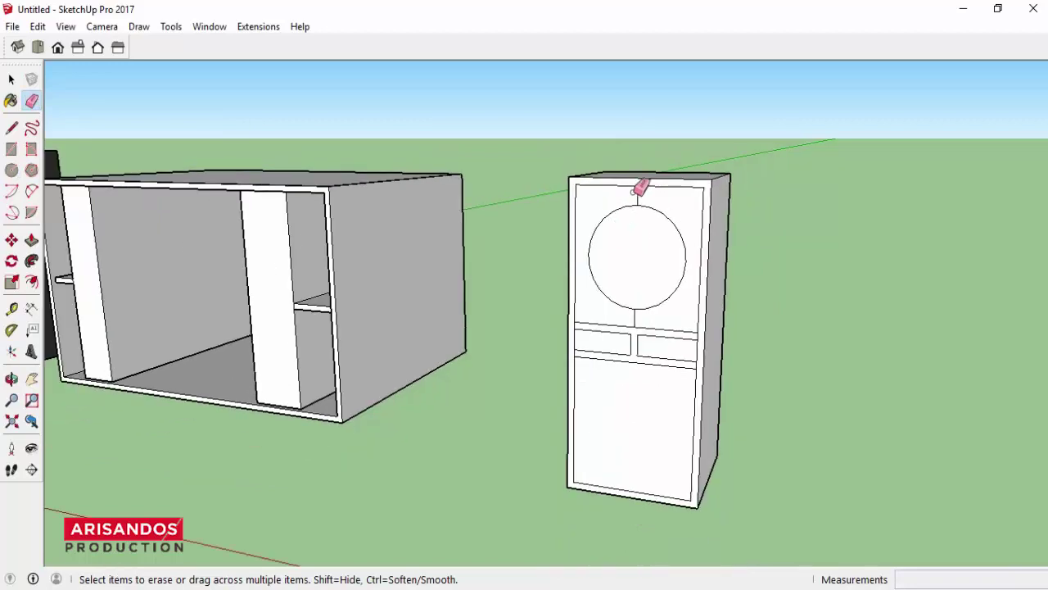
scroll(644, 308, up, 2)
scroll(642, 318, down, 2)
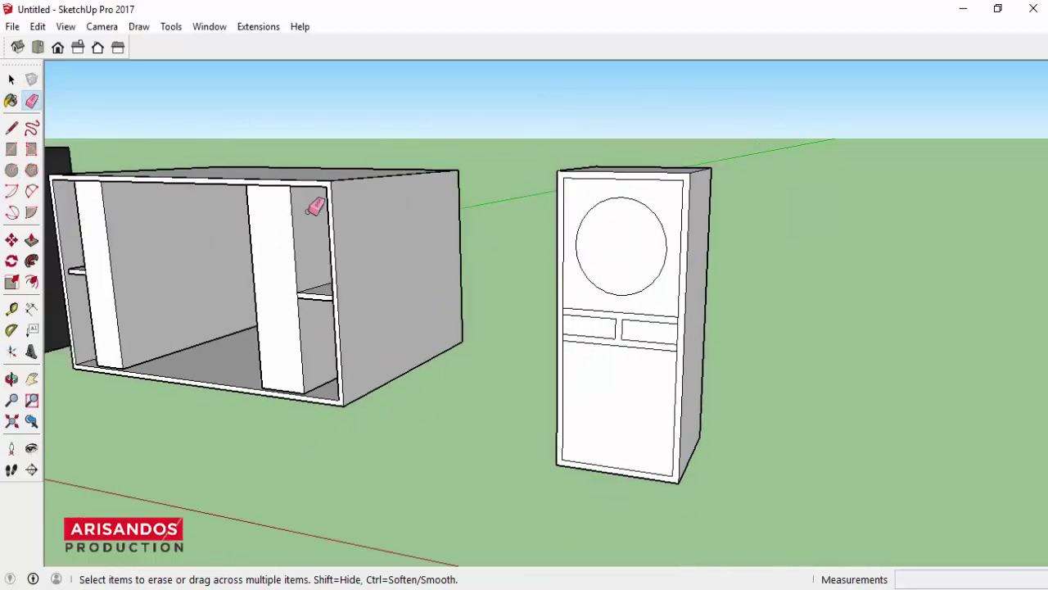
Step: Copy the circular face with Move+Ctrl and place the copy to the right of the tall cabinet
click(11, 79)
double_click(610, 247)
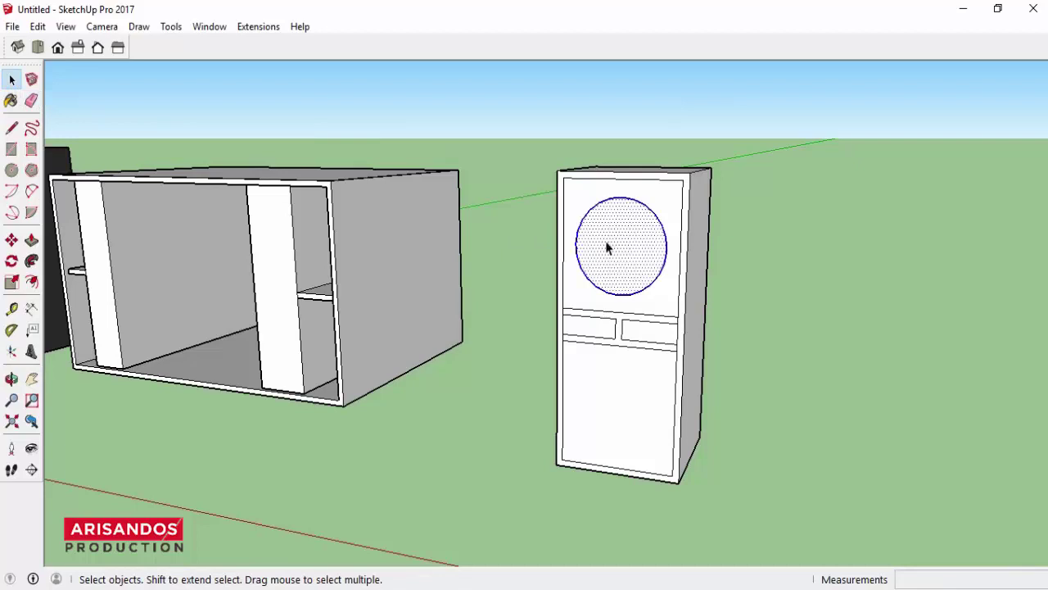
click(11, 240)
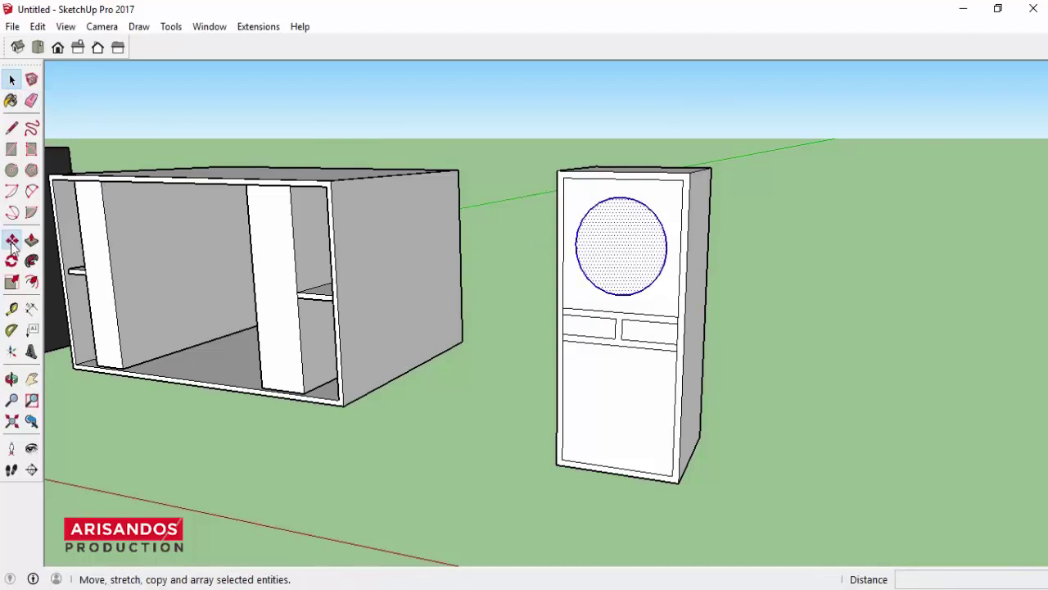
click(622, 248)
key(ctrl)
click(884, 255)
Step: Orbit so the circle copy faces the camera, then reselect its face
scroll(935, 209, up, 2)
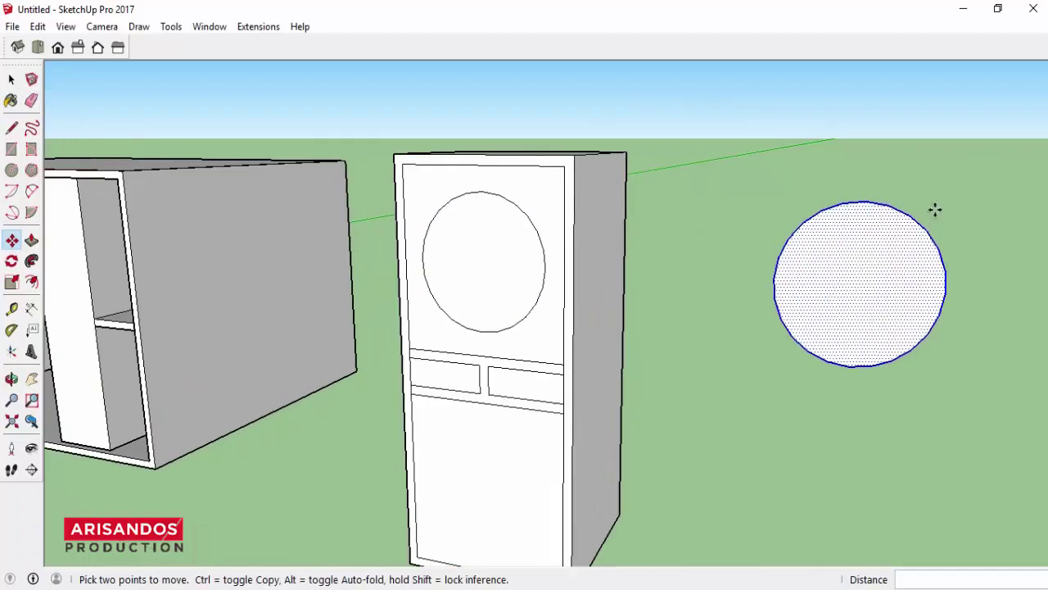
scroll(936, 210, up, 1)
scroll(81, 295, up, 1)
click(12, 378)
mouse_move(393, 164)
mouse_down()
mouse_move(444, 156)
mouse_move(695, 205)
mouse_move(452, 237)
mouse_up()
scroll(622, 243, up, 3)
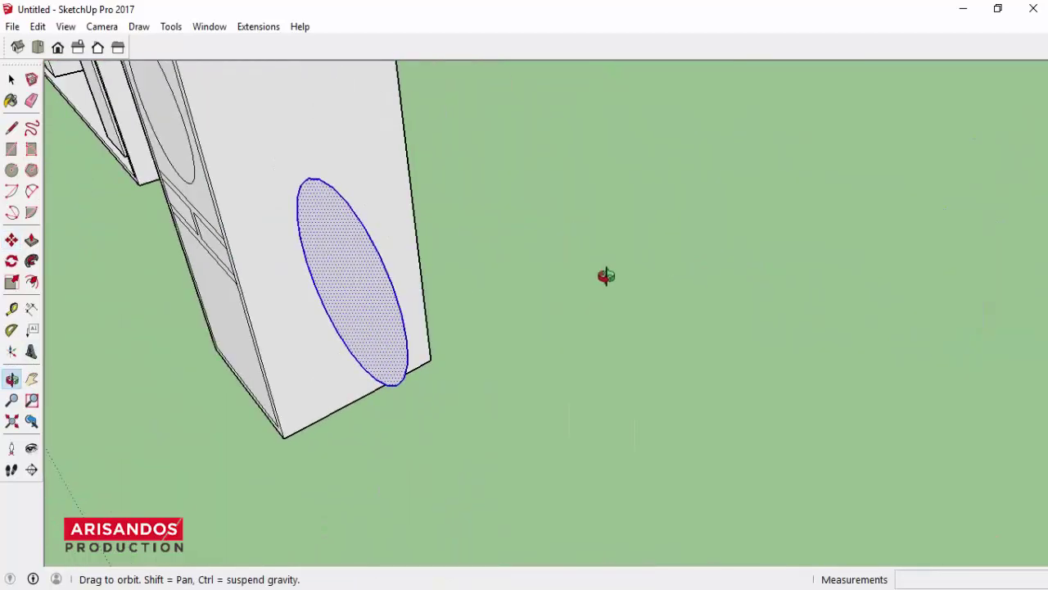
mouse_move(604, 276)
mouse_down()
mouse_move(492, 255)
mouse_move(659, 190)
mouse_up()
click(11, 79)
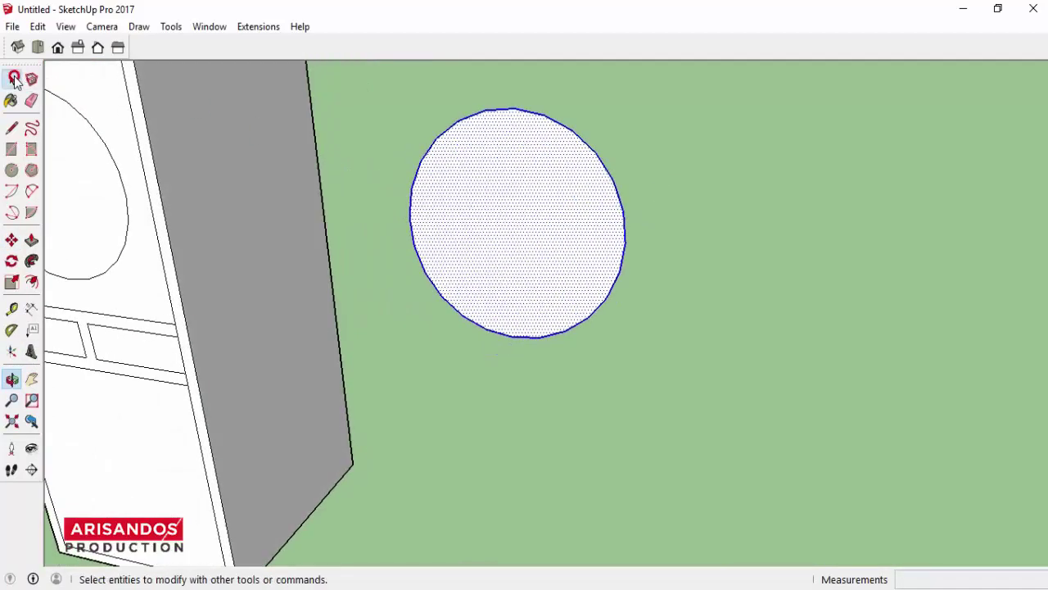
scroll(539, 125, up, 2)
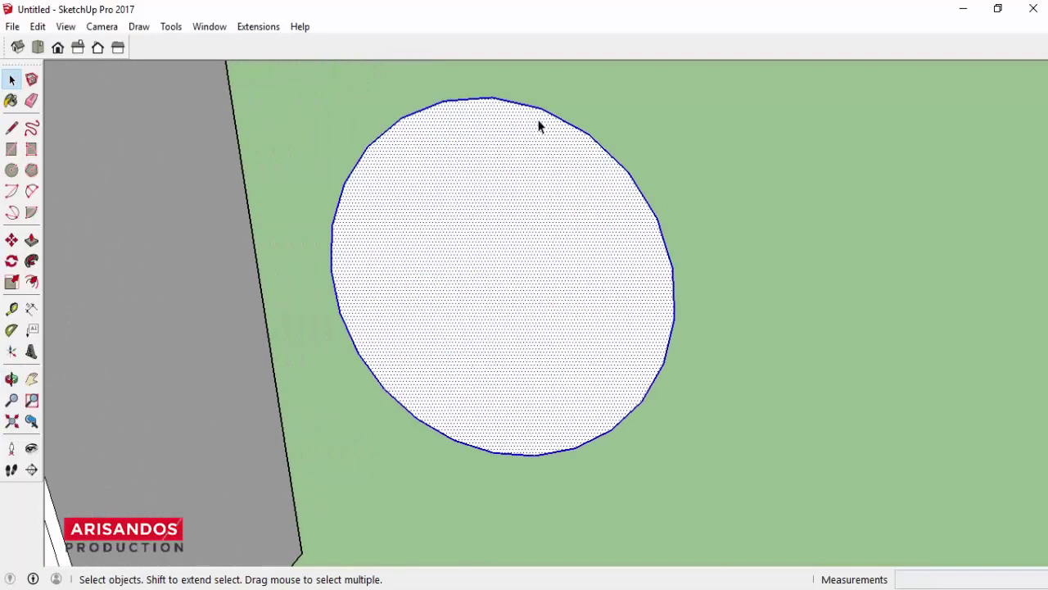
click(610, 157)
click(588, 141)
Step: Set the copied circle's edge to 36 segments in Entity Info
click(595, 143)
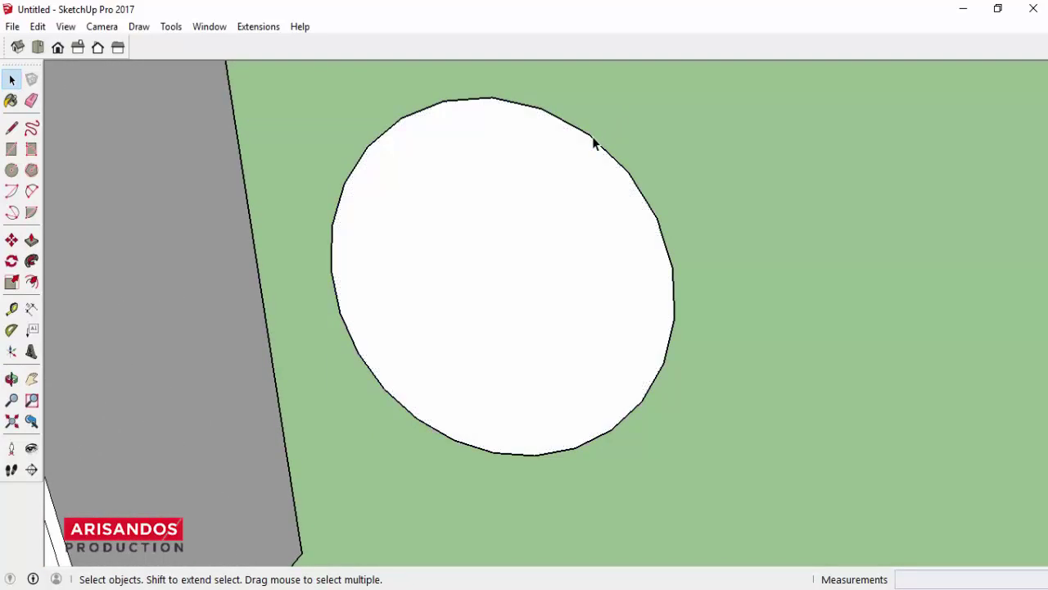
right_click(594, 143)
click(614, 149)
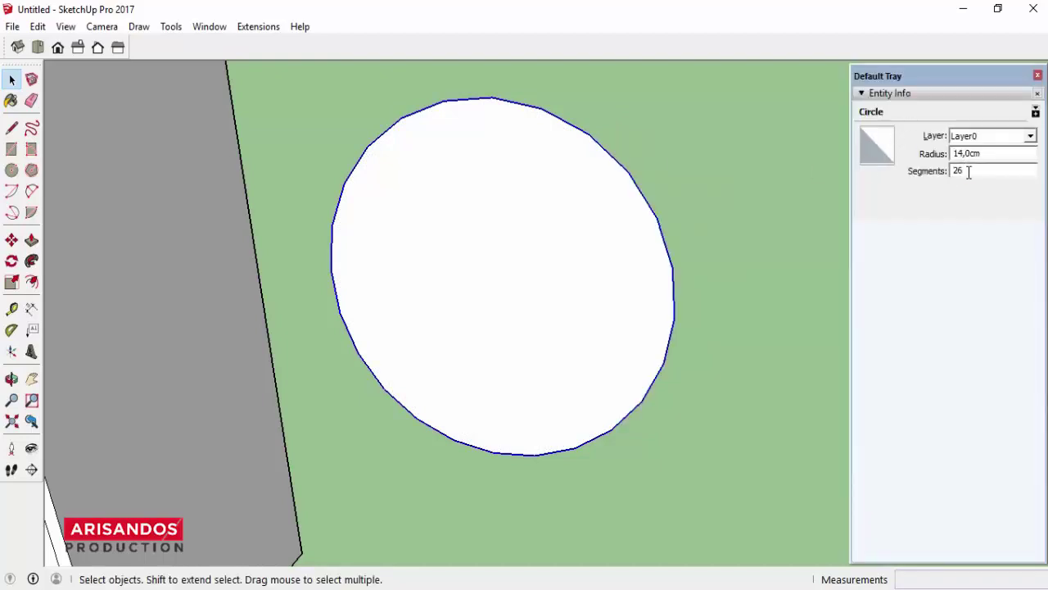
text(3)
key(Return)
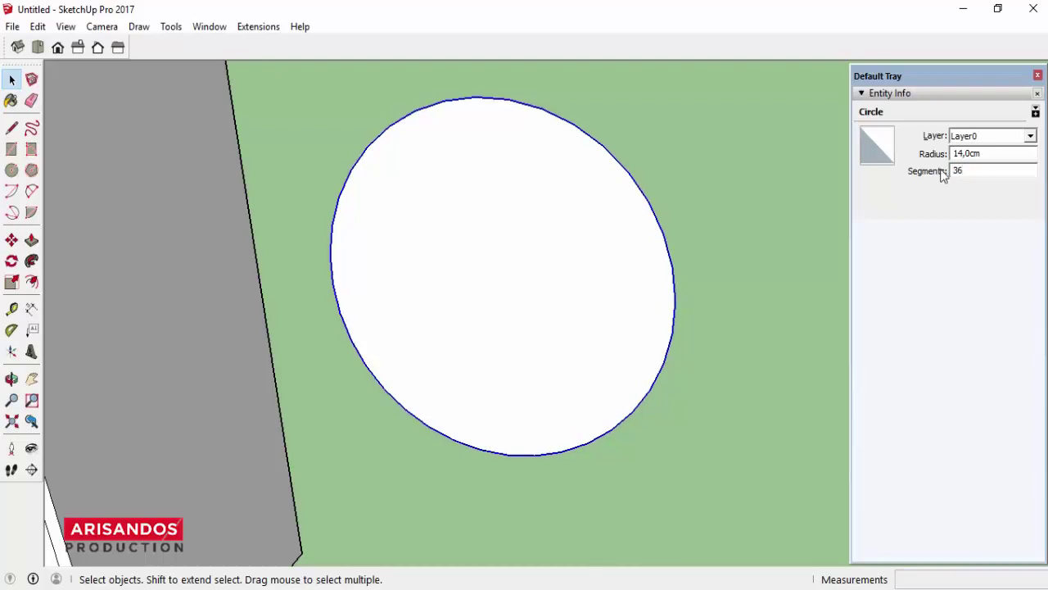
scroll(530, 366, down, 3)
scroll(530, 366, down, 2)
scroll(422, 359, up, 2)
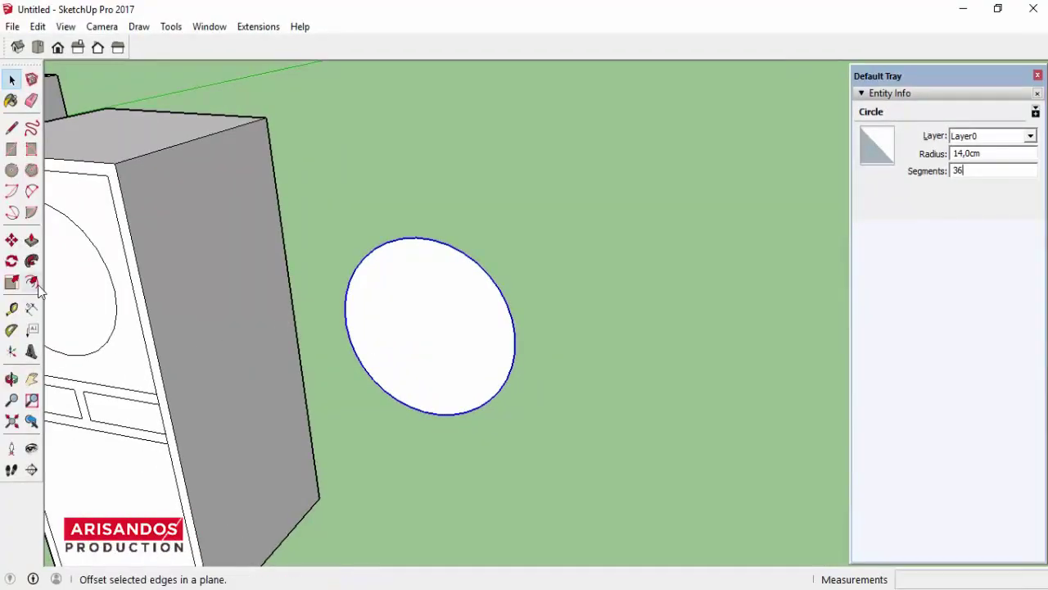
Step: Push/Pull the circle face out 12 cm into a cylinder and orbit to its front
click(31, 240)
drag(471, 318, 539, 293)
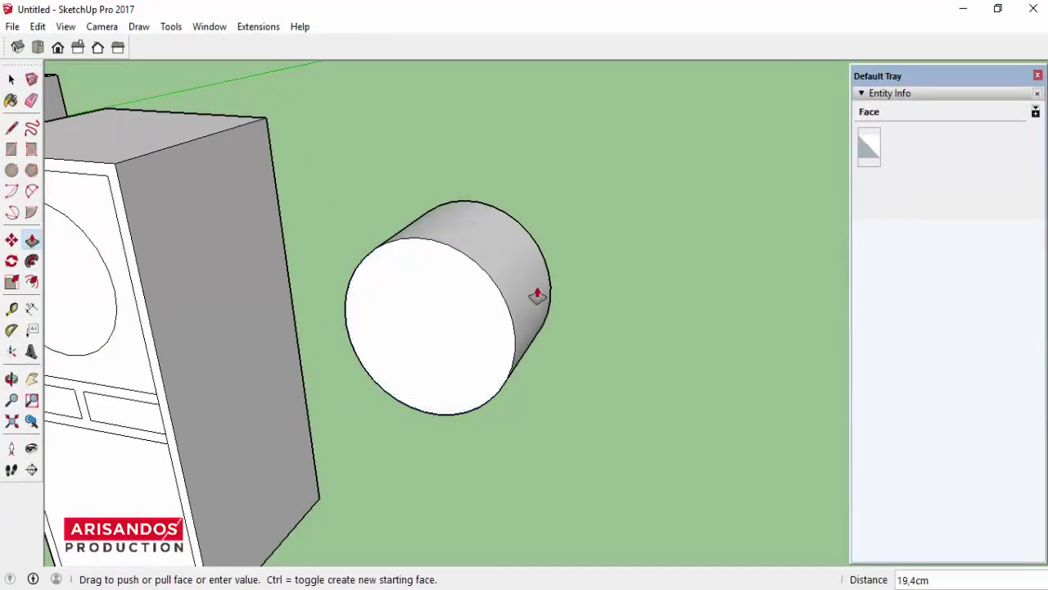
text(12)
key(Return)
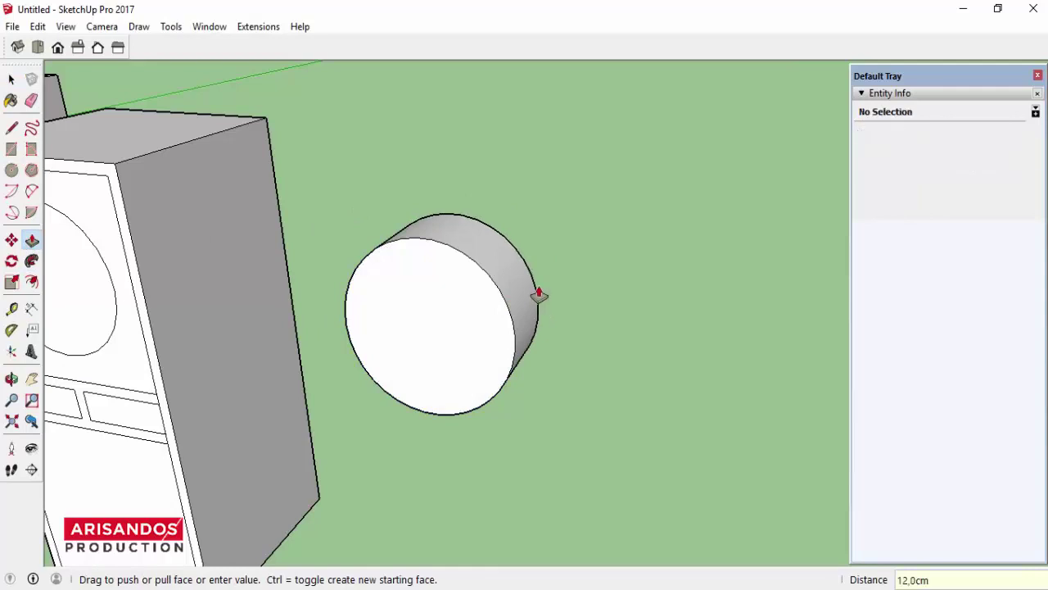
click(11, 378)
mouse_move(461, 391)
mouse_down()
mouse_move(320, 288)
mouse_move(156, 311)
mouse_move(628, 334)
mouse_move(496, 330)
mouse_move(485, 300)
mouse_up()
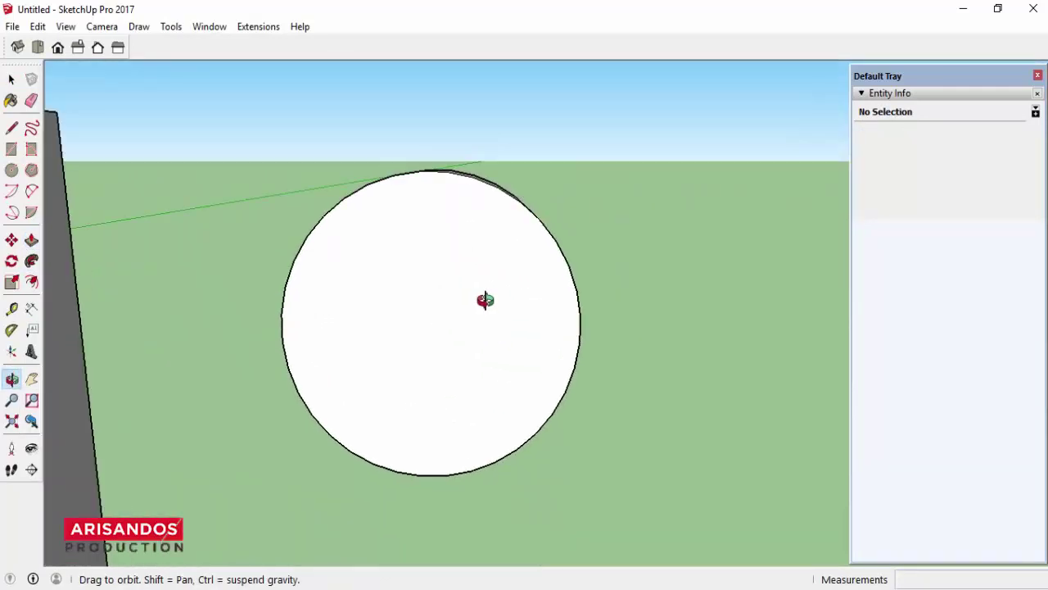
Step: Offset the cylinder's front face inward by 1 cm, then add a second inner ring
click(31, 281)
click(461, 459)
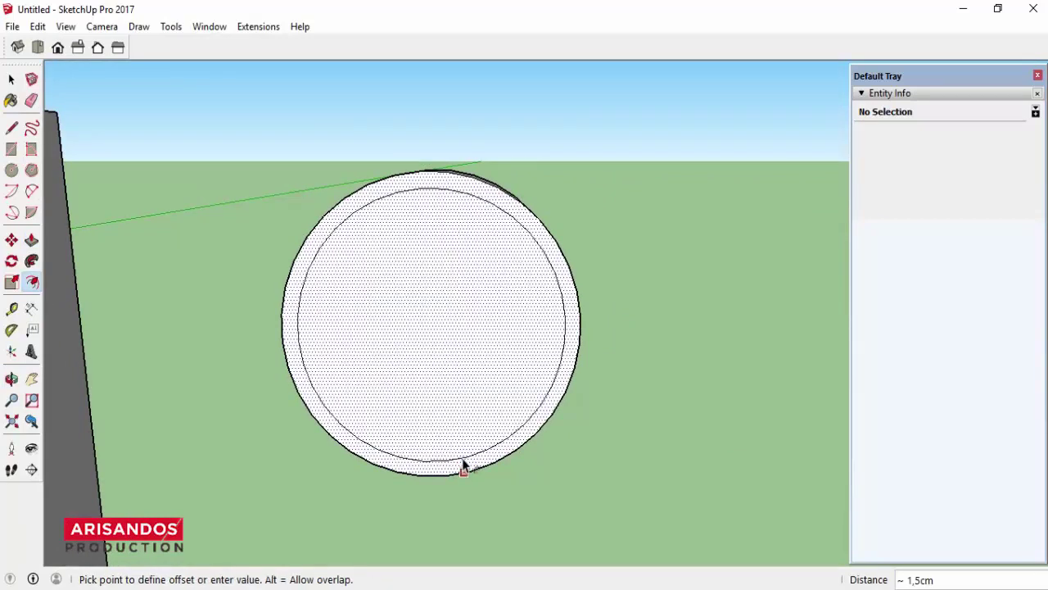
text(1)
key(Return)
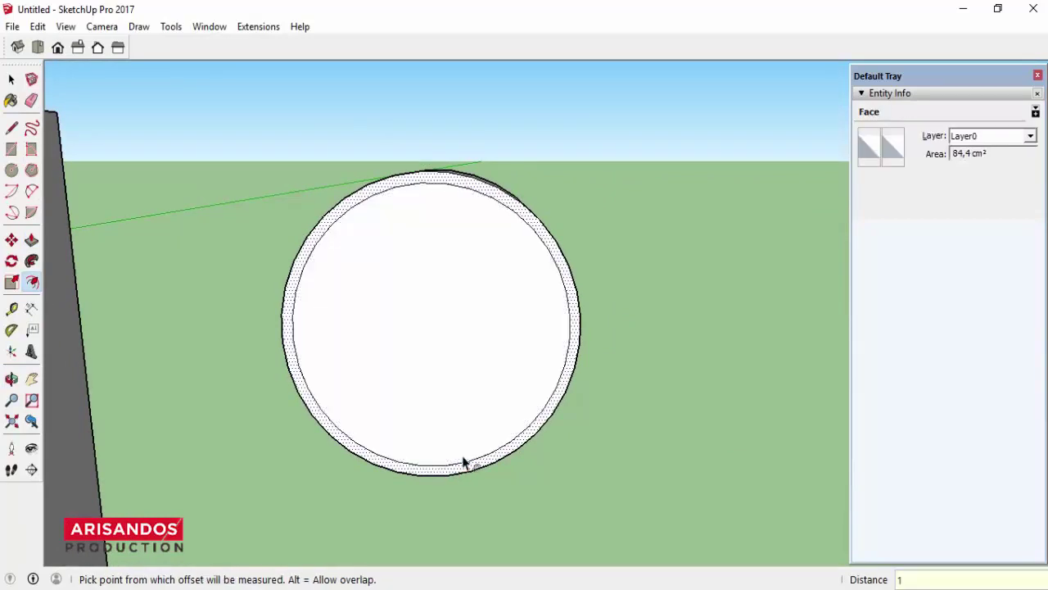
click(465, 458)
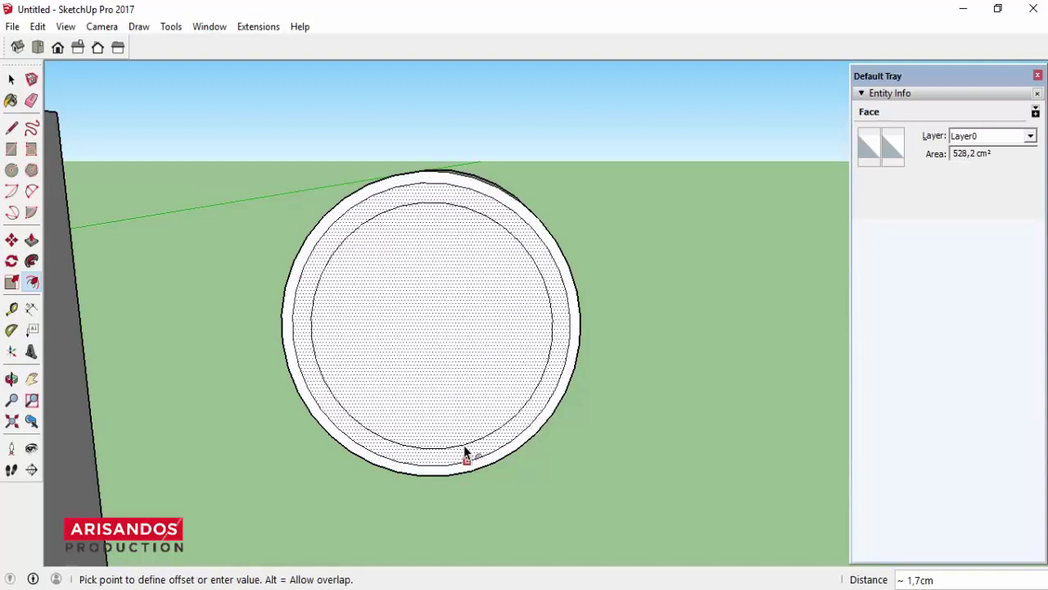
key(Return)
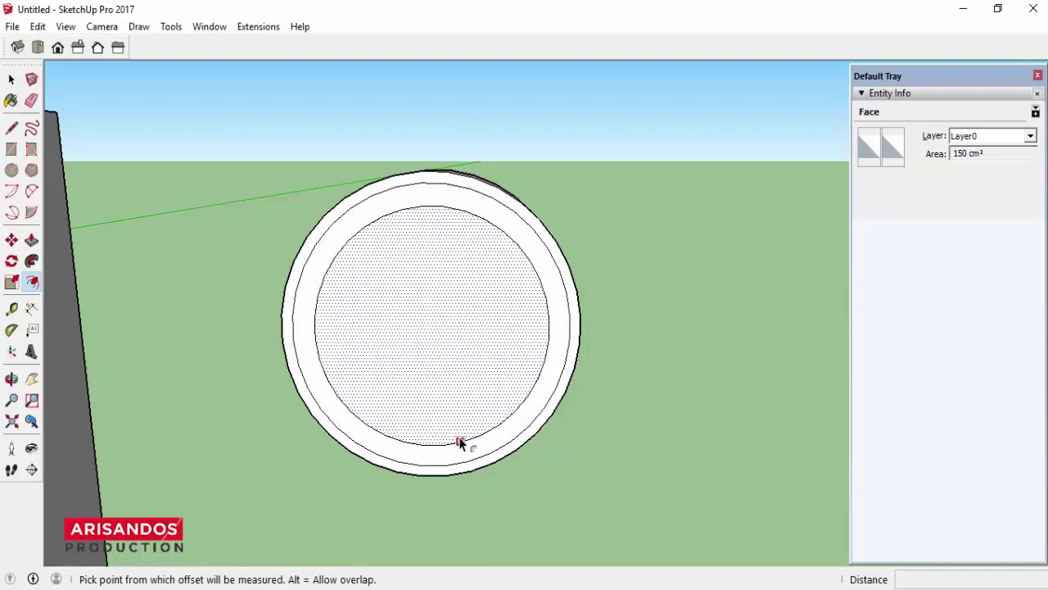
Step: Add a thin inner offset ring, then offset the inner circle 8,5 cm inward
scroll(460, 442, up, 2)
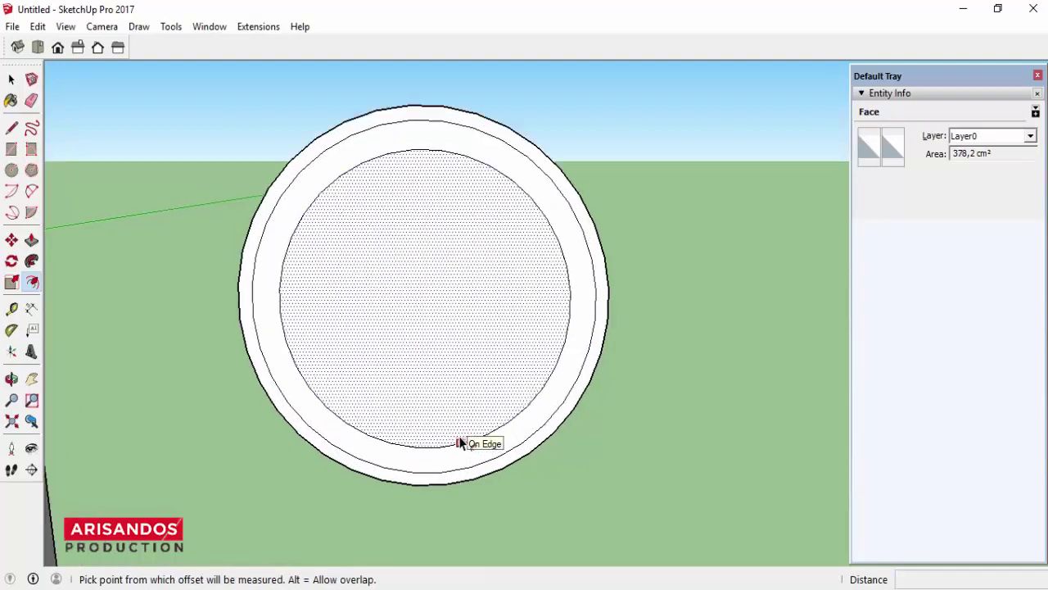
scroll(461, 442, up, 2)
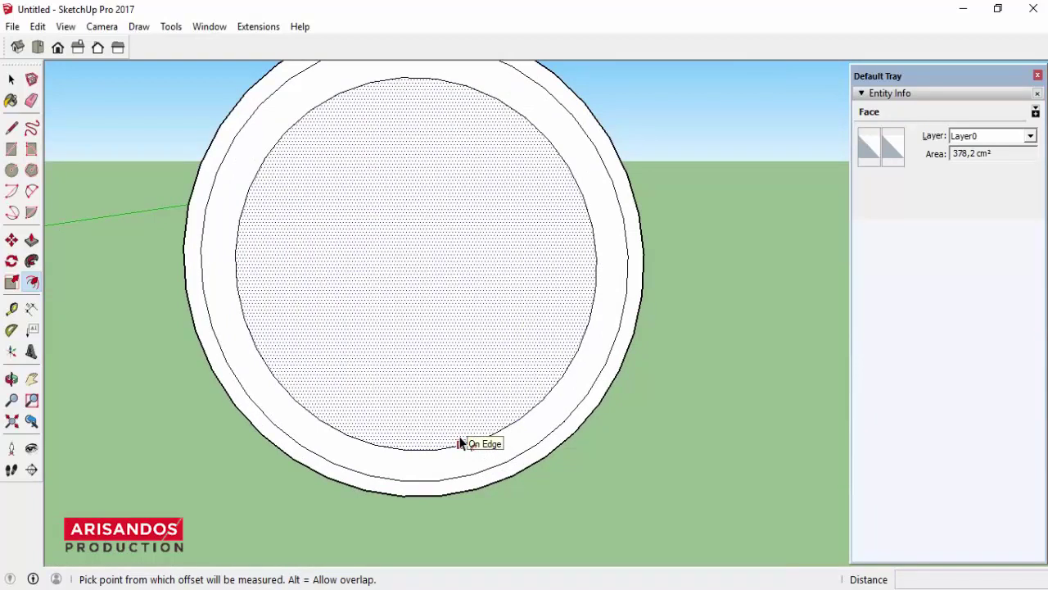
scroll(460, 444, up, 2)
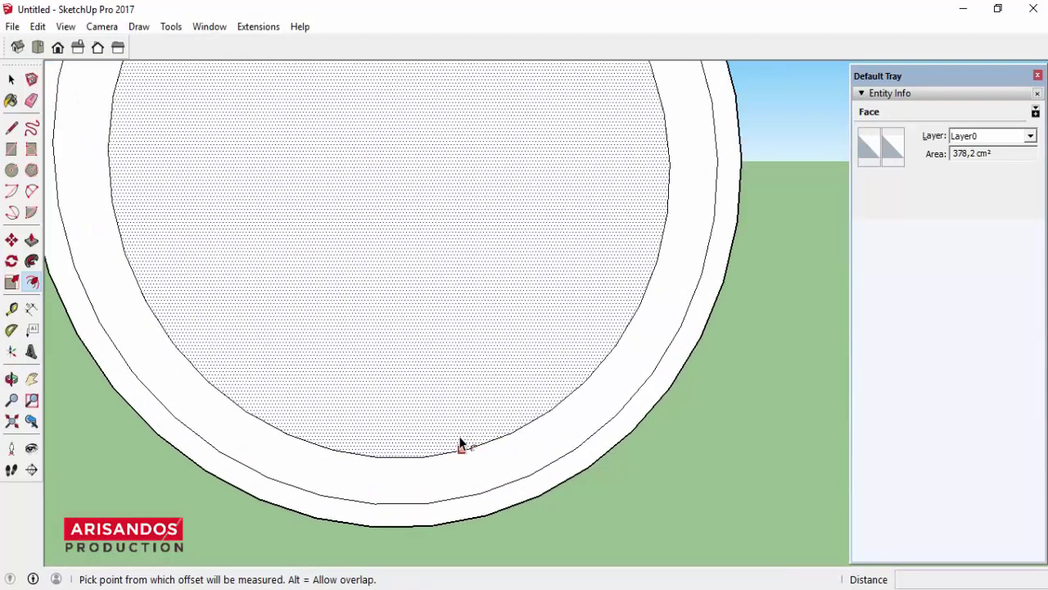
click(460, 449)
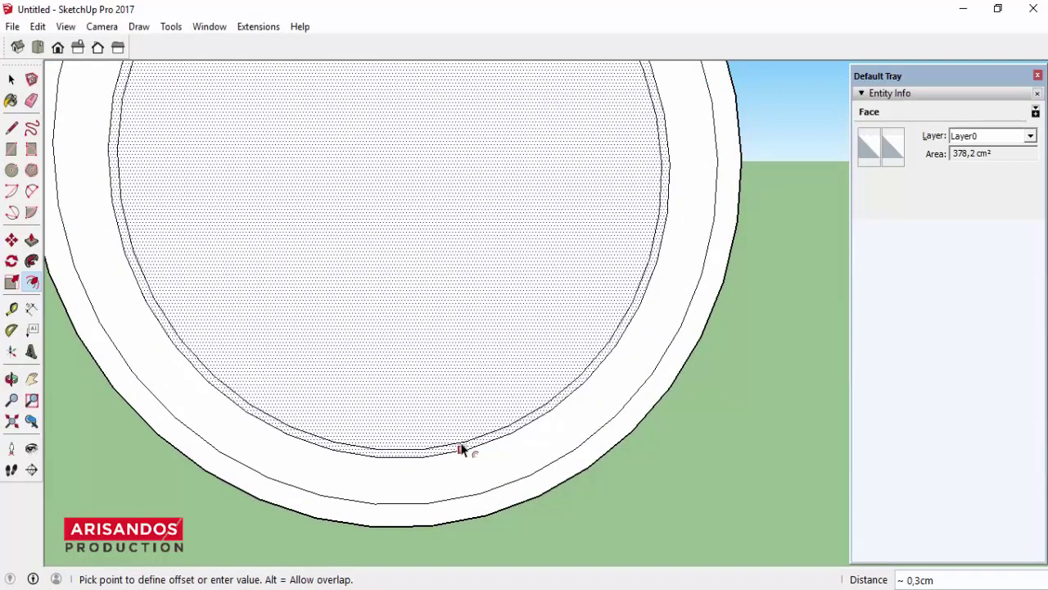
click(461, 445)
scroll(480, 486, down, 2)
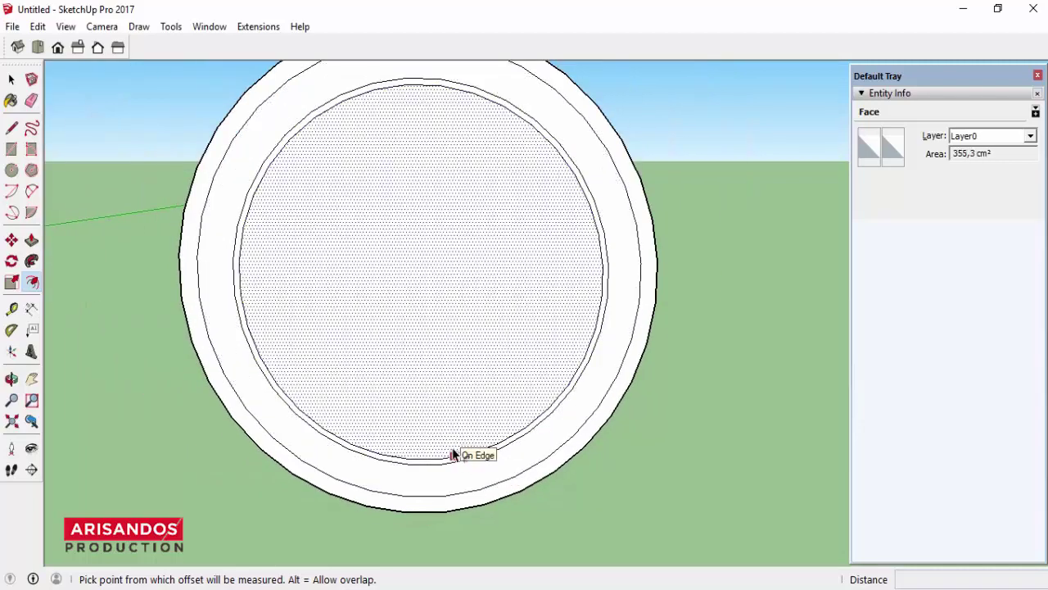
click(459, 459)
text(8,)
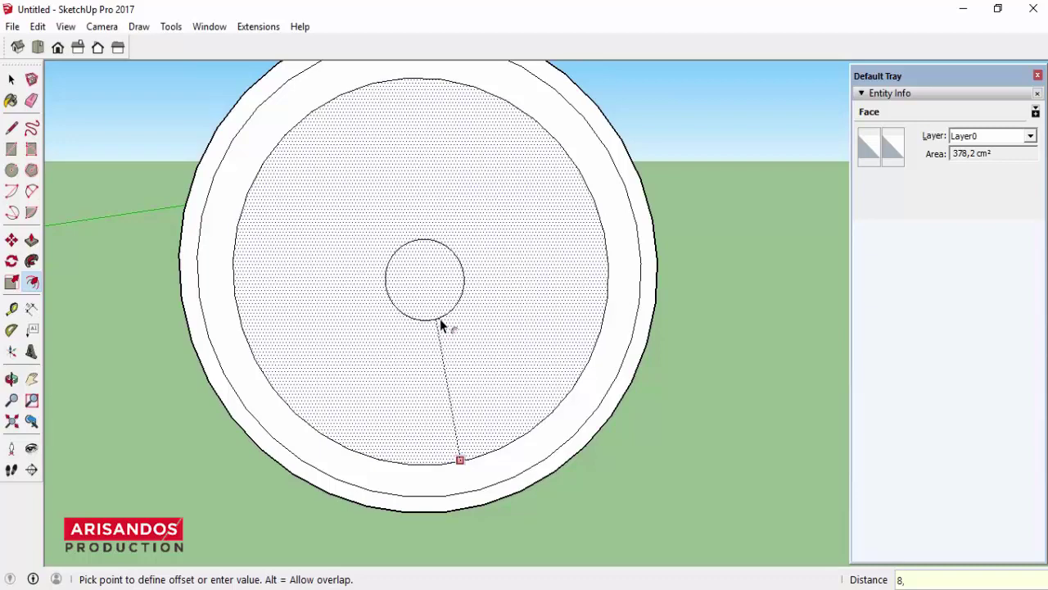
text(5)
key(Return)
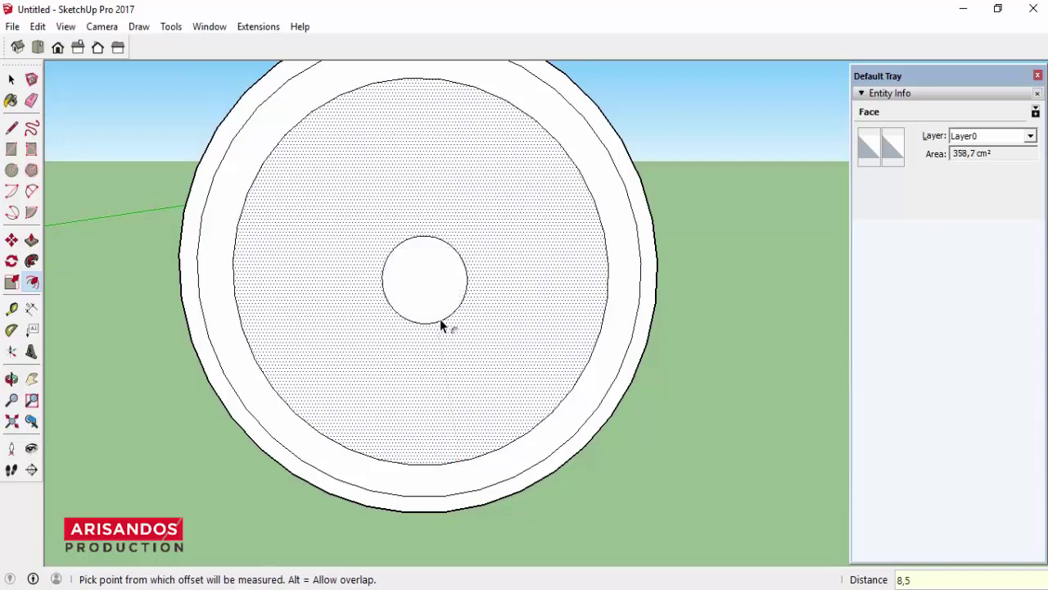
scroll(366, 332, down, 5)
Step: Select the small centre circle and move it 10 cm back along the green axis
click(11, 379)
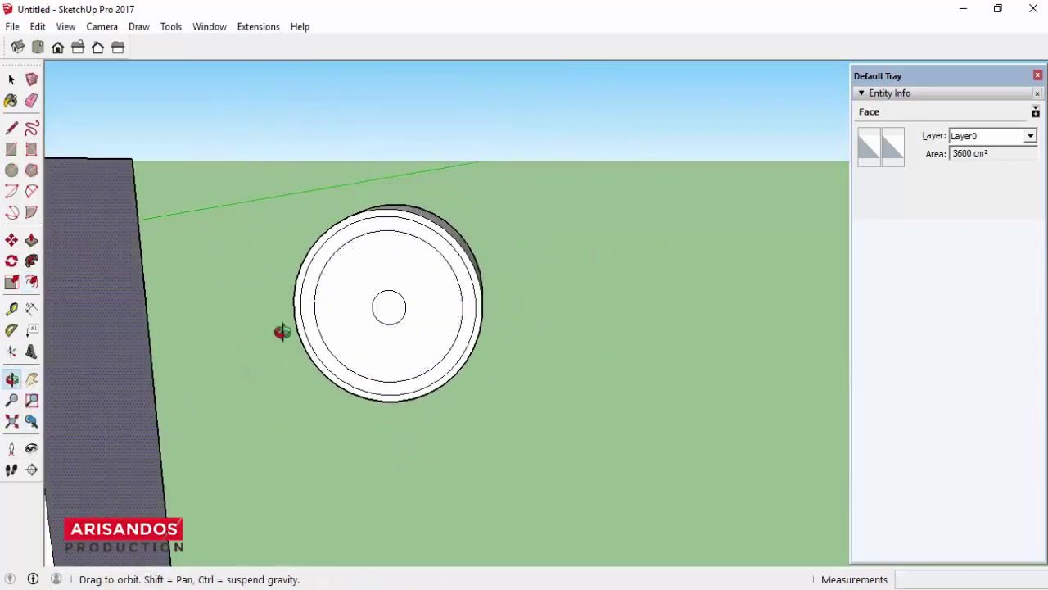
mouse_move(388, 299)
mouse_down()
mouse_move(401, 285)
mouse_move(327, 322)
mouse_move(599, 202)
mouse_up()
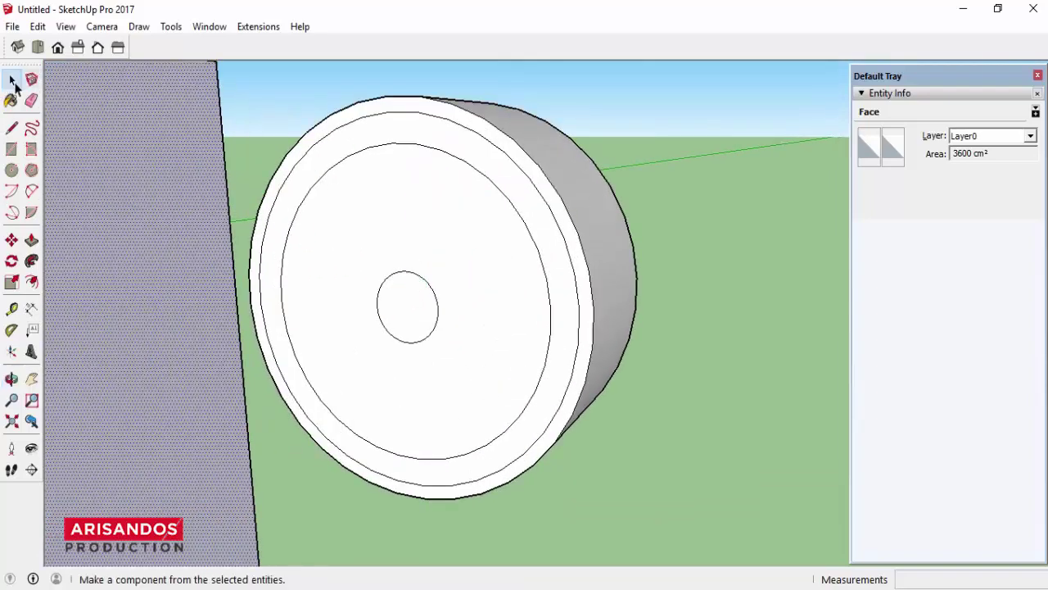
click(12, 79)
double_click(414, 305)
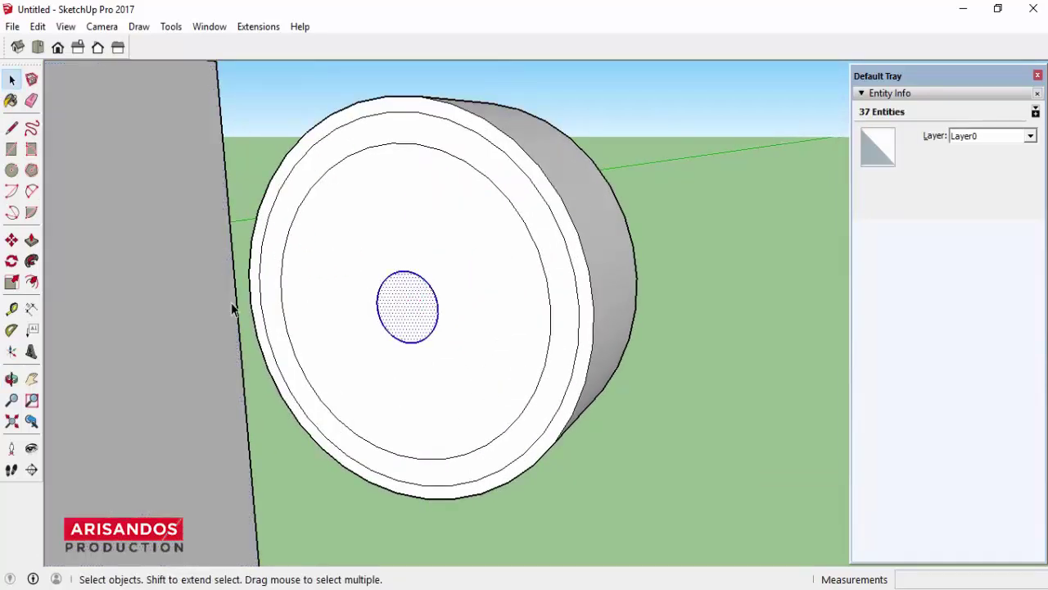
click(12, 240)
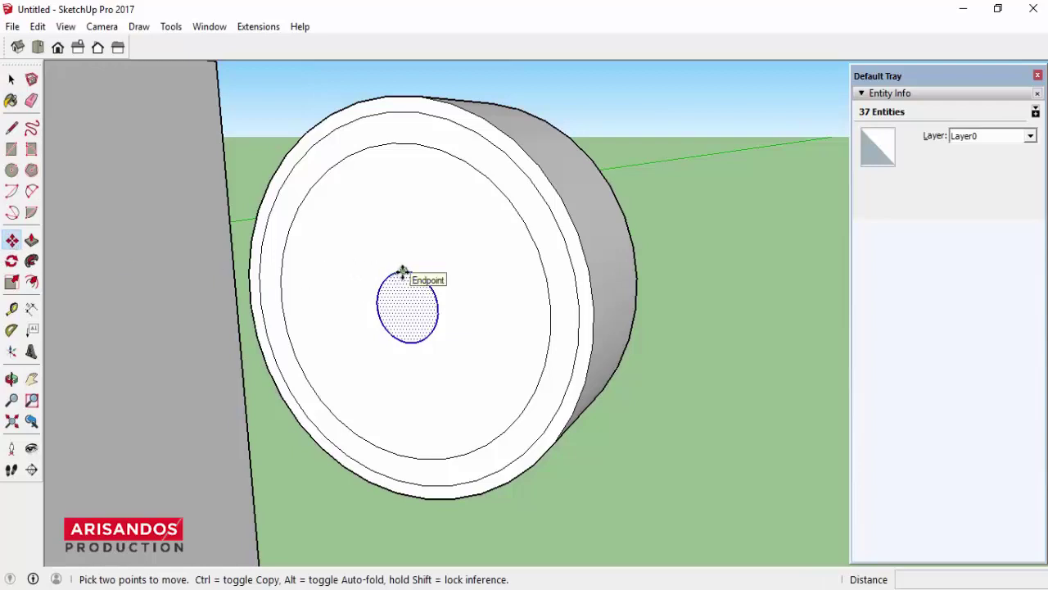
click(402, 273)
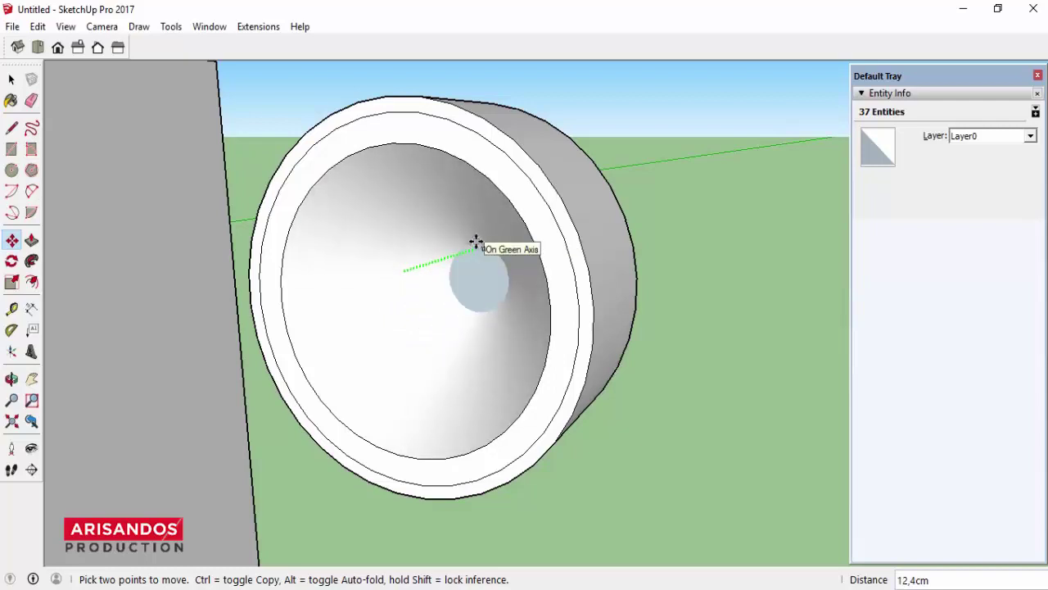
click(471, 245)
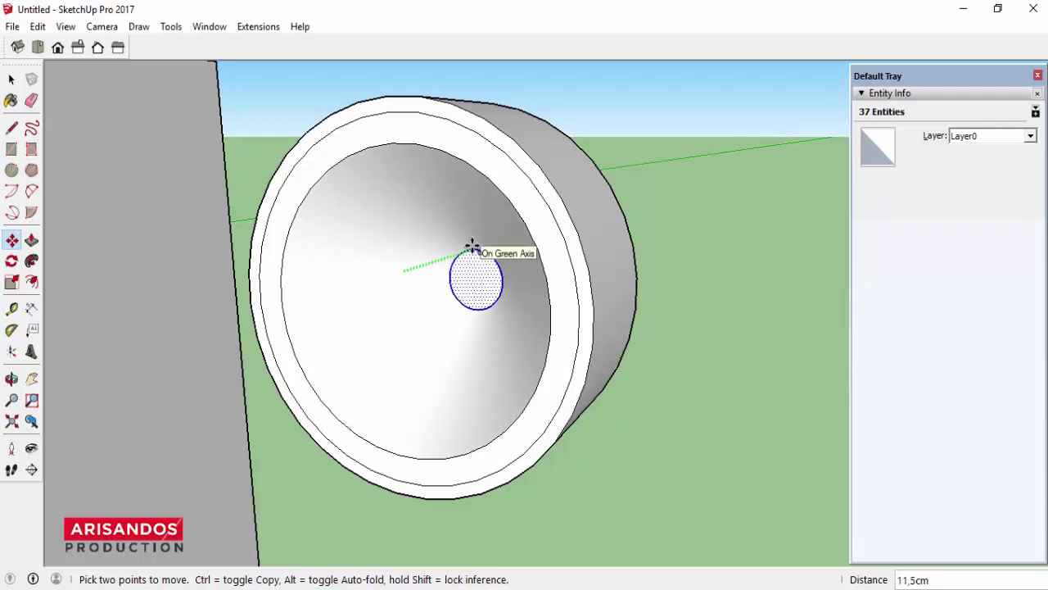
text(10)
key(Return)
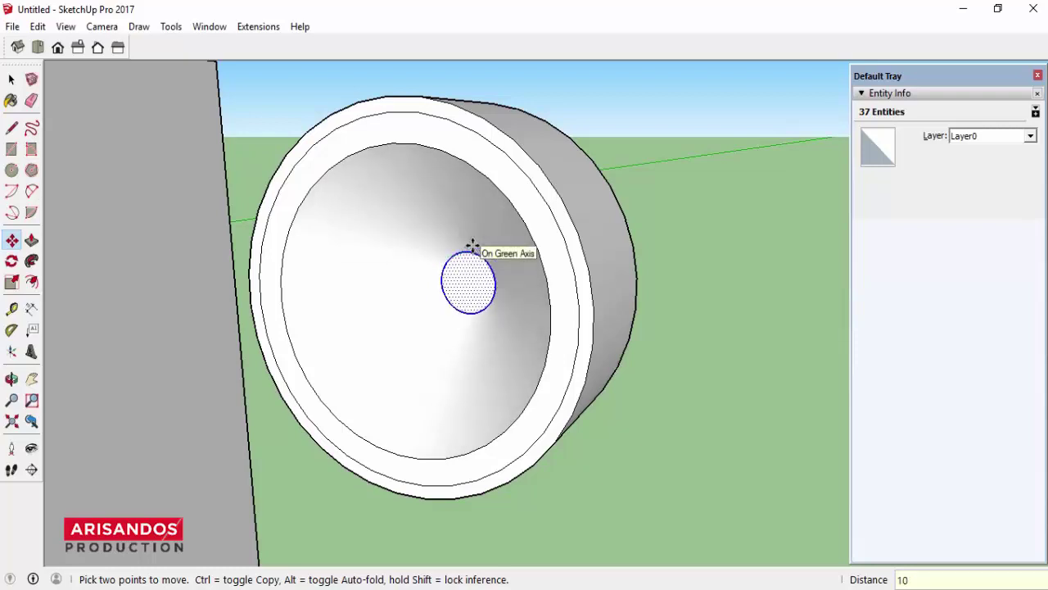
click(11, 79)
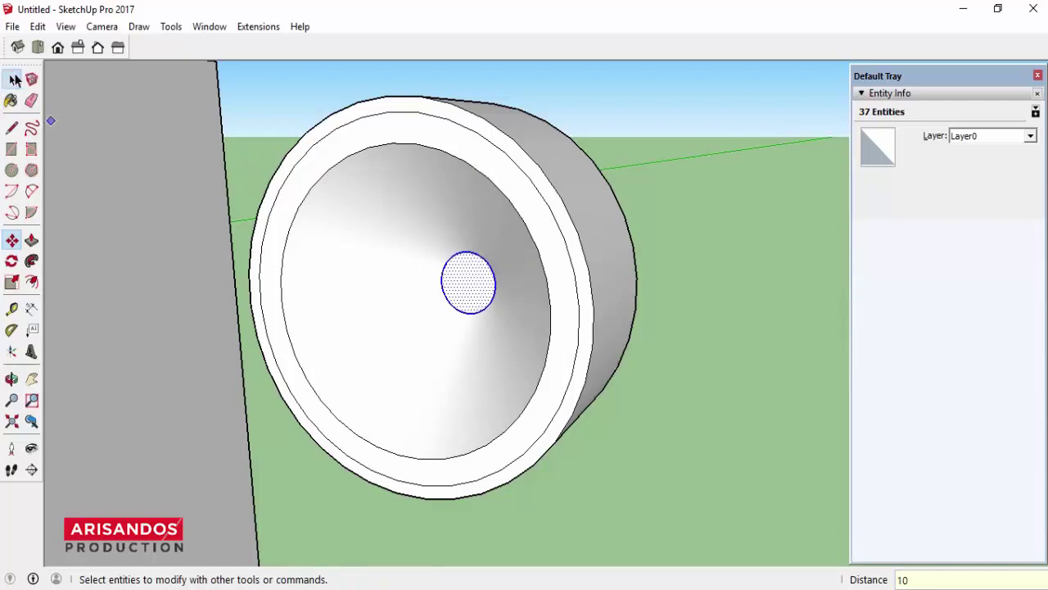
click(403, 138)
click(11, 240)
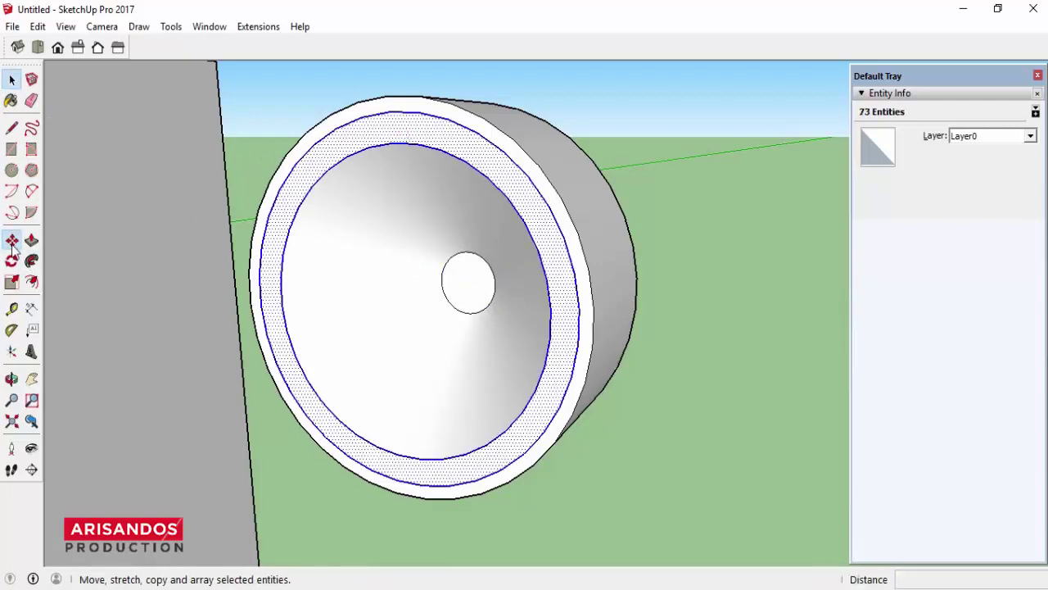
click(358, 154)
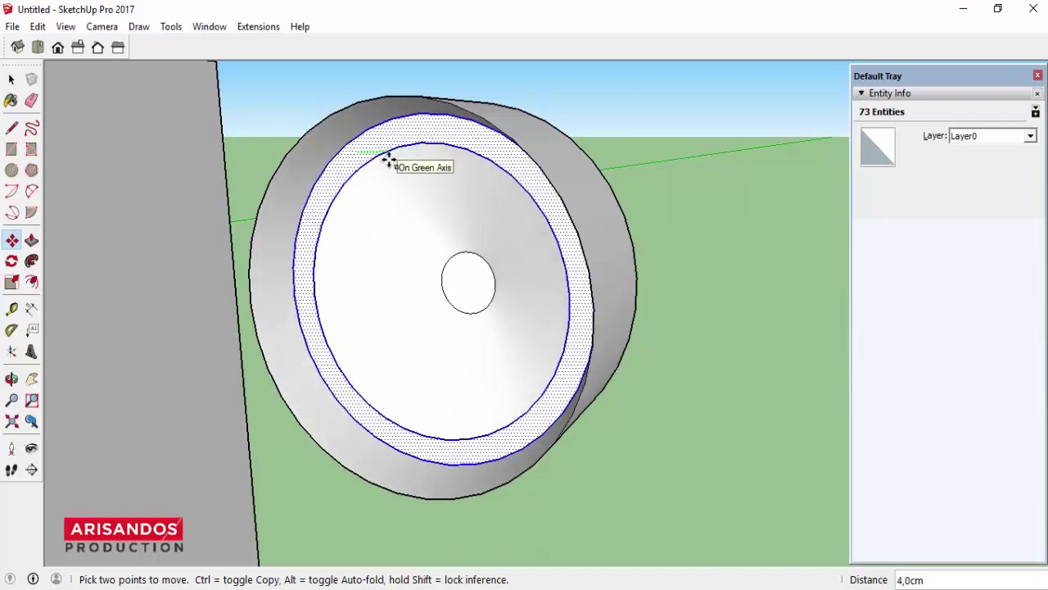
key(Escape)
scroll(293, 416, up, 1)
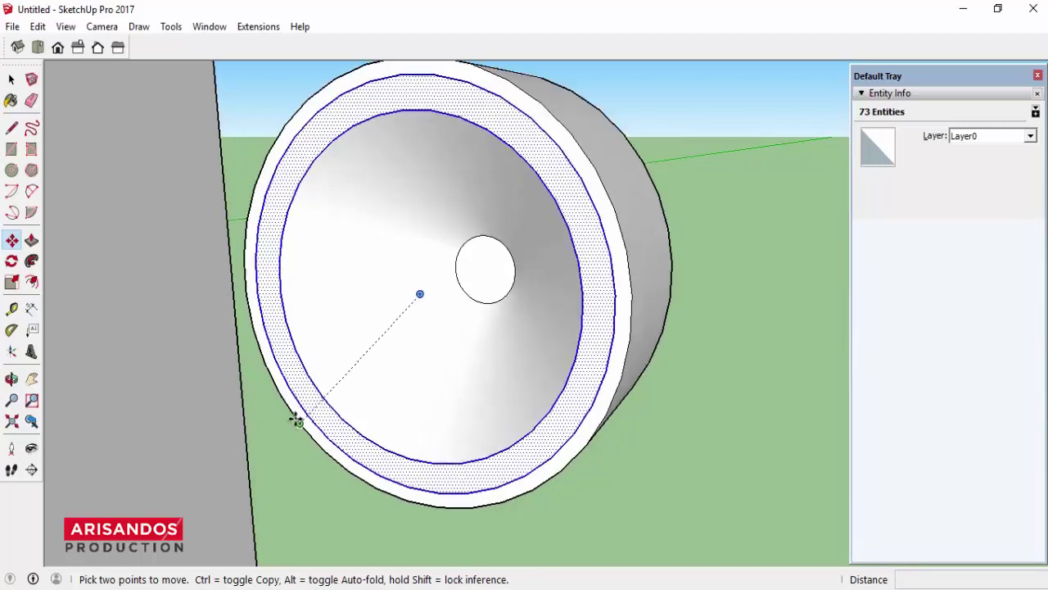
scroll(297, 415, up, 4)
click(11, 78)
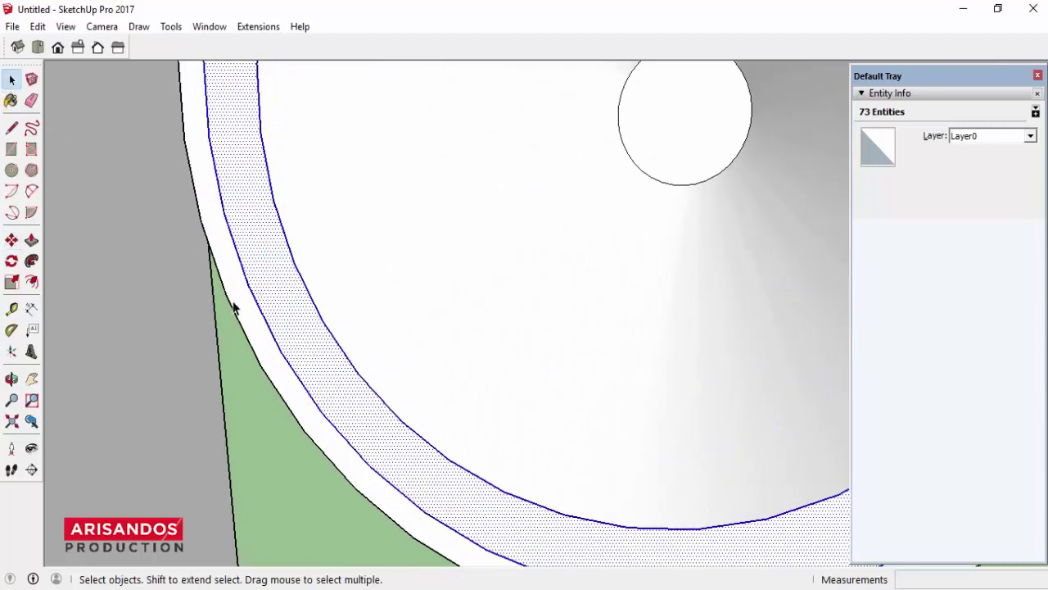
Step: Offset the woofer's outer rim face to add a thin inner rim
click(31, 281)
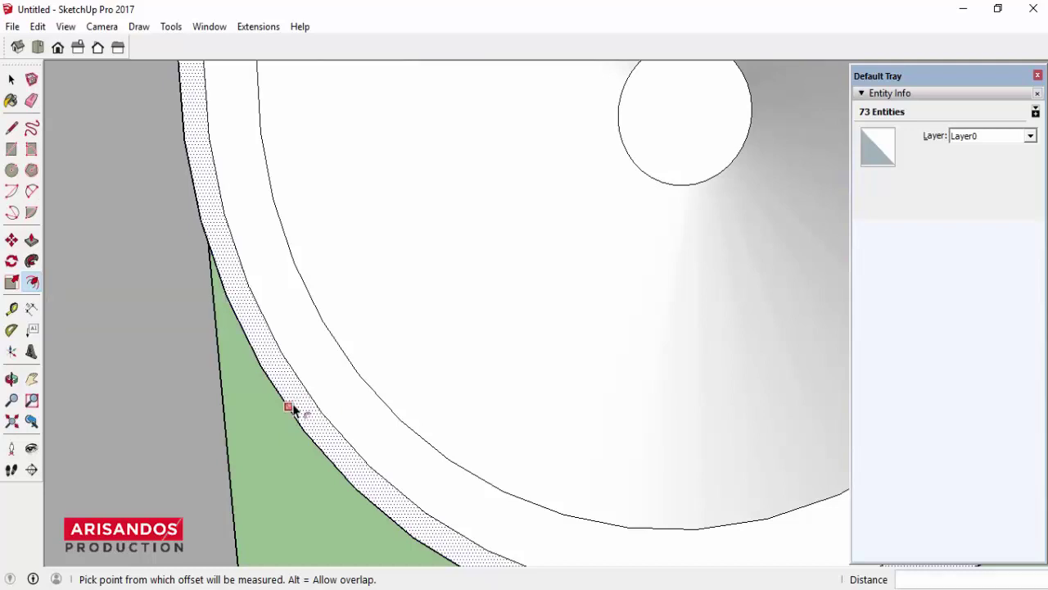
click(293, 407)
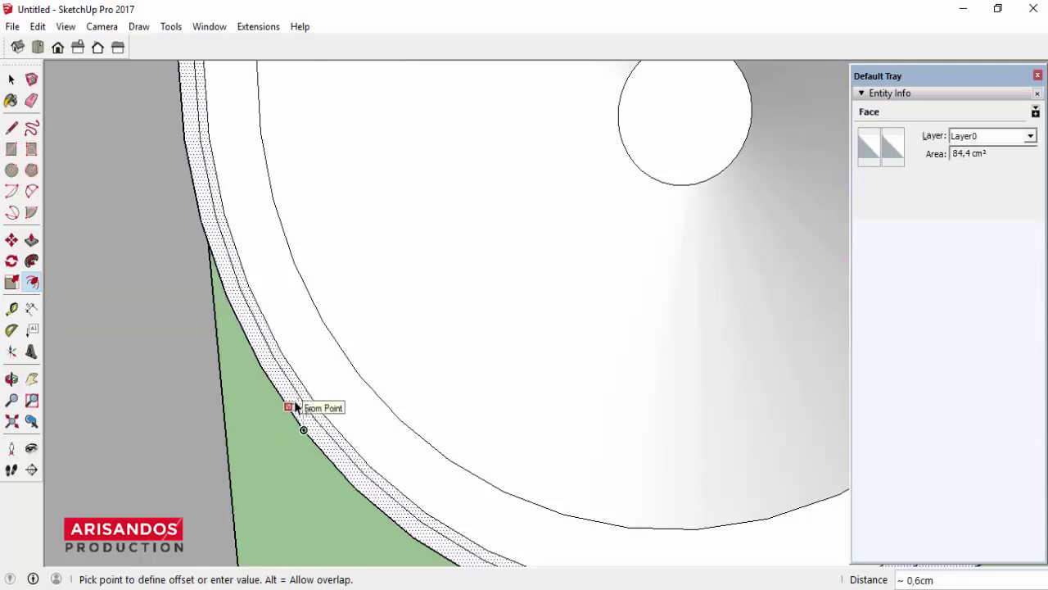
scroll(292, 393, down, 3)
scroll(288, 382, down, 3)
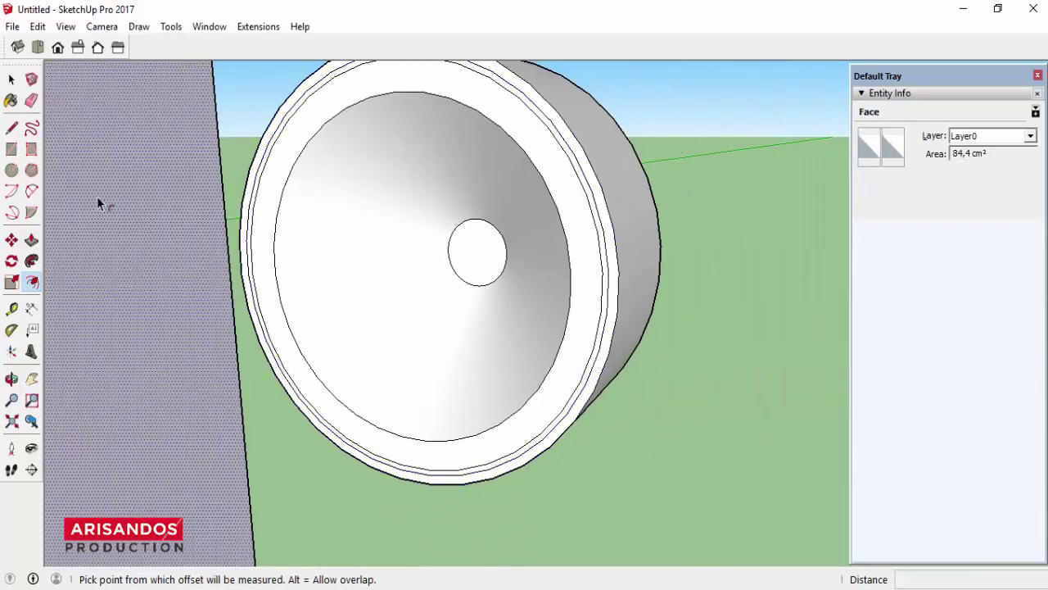
click(11, 82)
Step: Move the surround ring face 0,5 cm back along the green axis
double_click(275, 338)
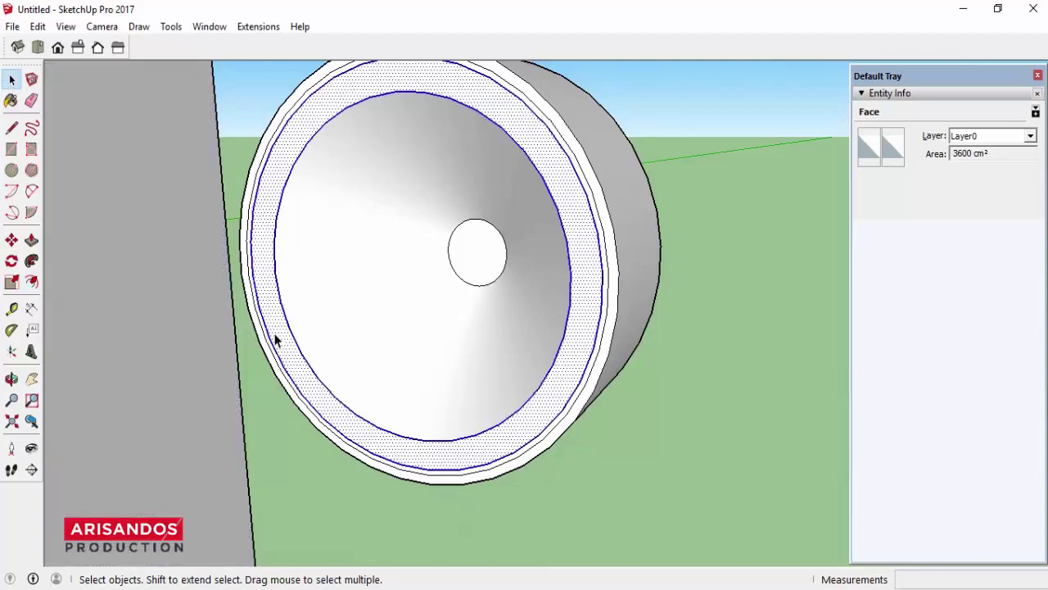
click(11, 240)
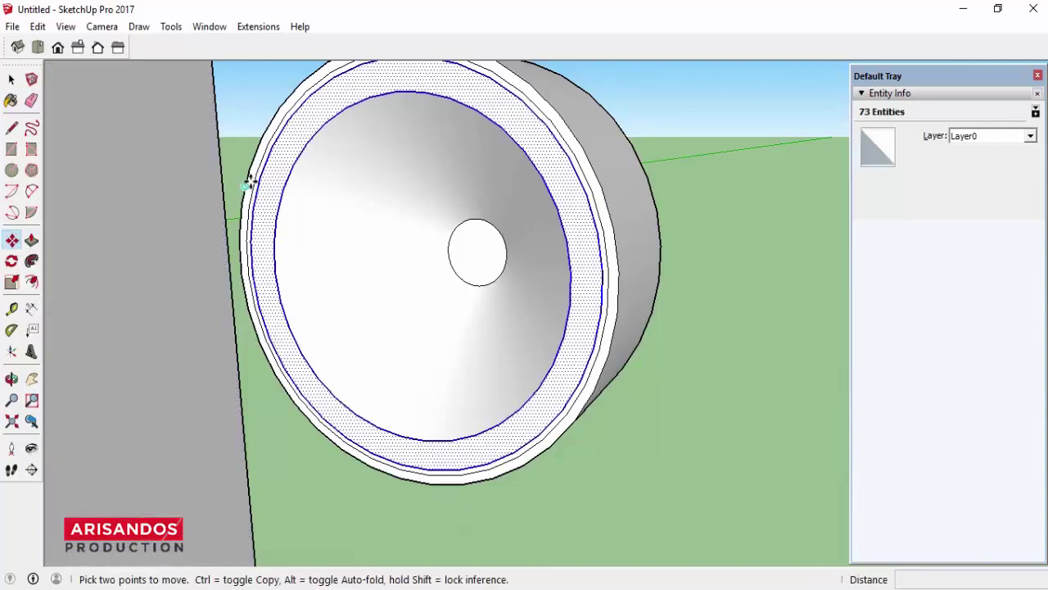
click(344, 111)
text(0,5)
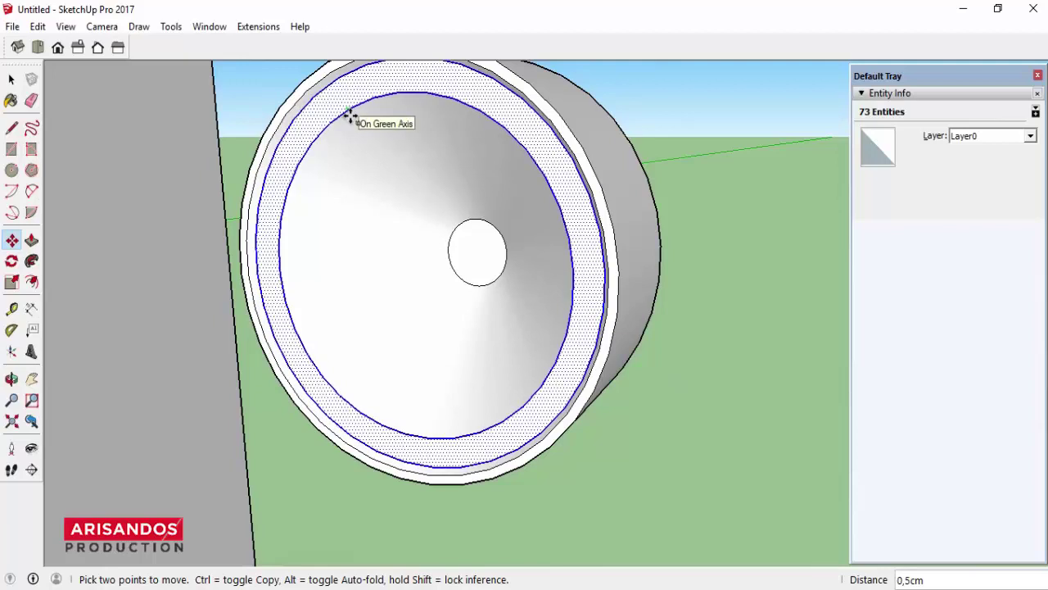
click(349, 118)
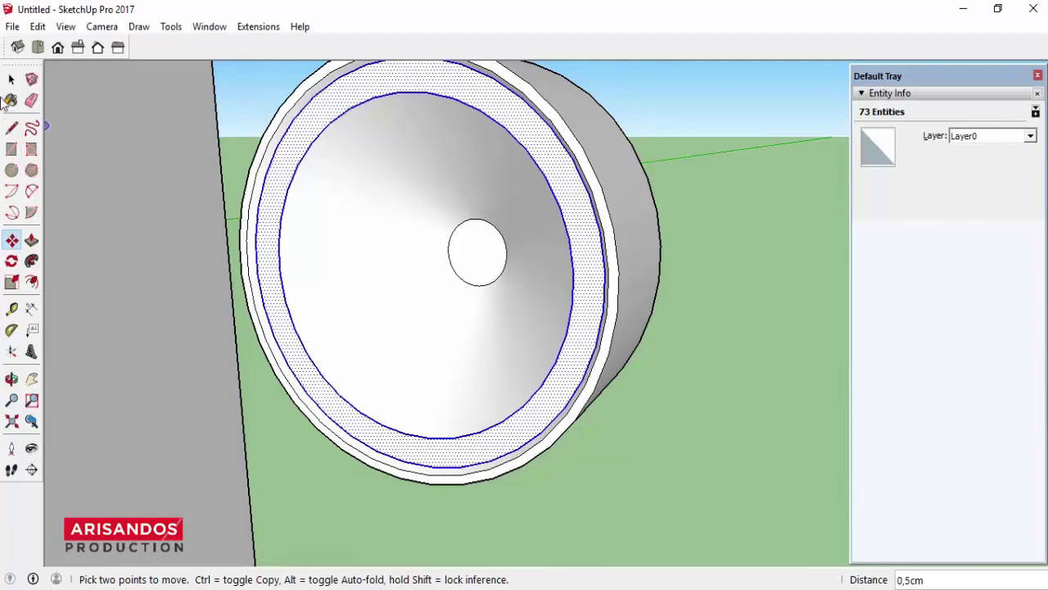
Step: Select the cone's outer circle edge and start moving it back along the green axis
click(11, 78)
click(330, 125)
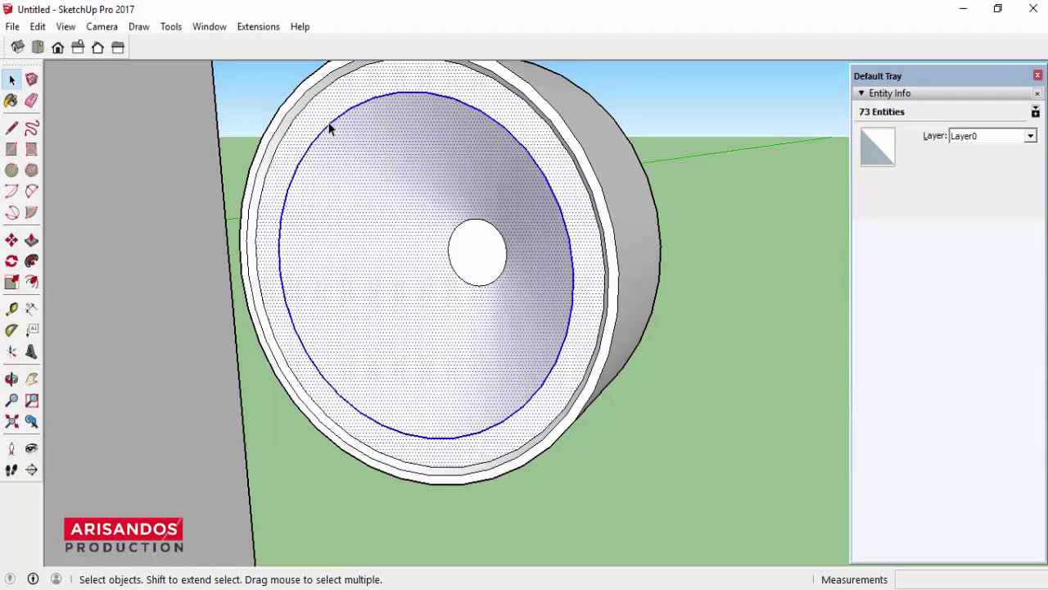
click(328, 123)
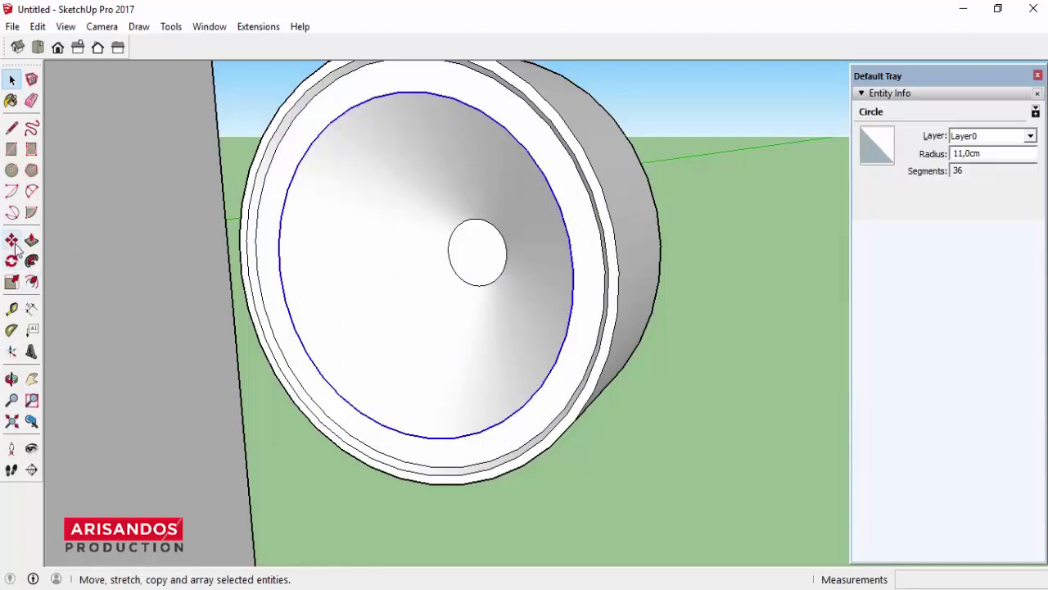
click(11, 240)
click(330, 120)
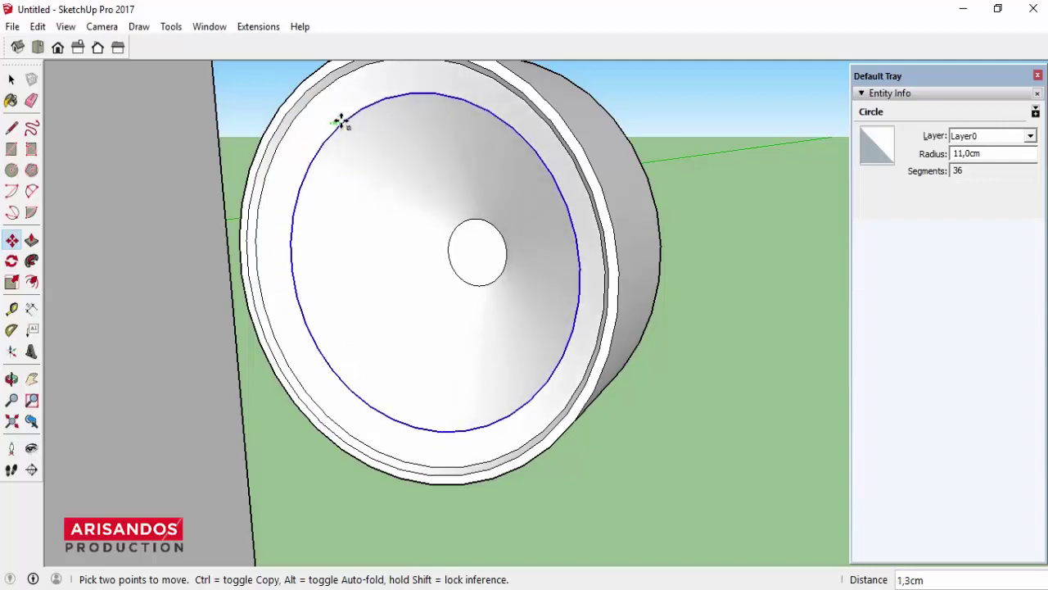
scroll(374, 200, down, 3)
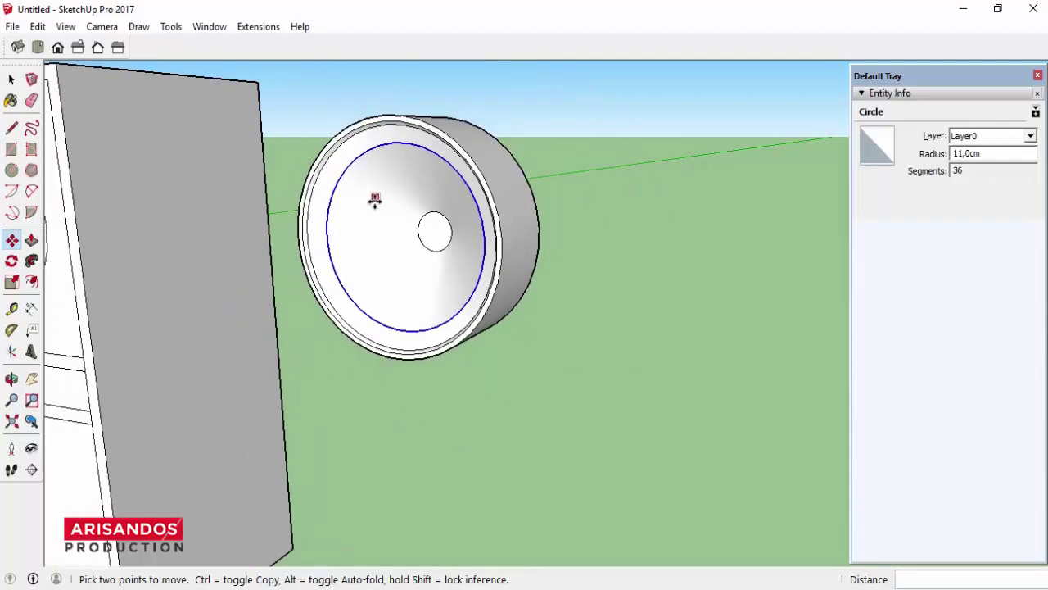
Step: Orbit to the woofer's rear, select its back face and scale it to 0,34
click(12, 378)
mouse_move(304, 270)
mouse_down()
mouse_move(369, 133)
mouse_move(593, 237)
mouse_move(662, 381)
mouse_move(327, 381)
mouse_move(154, 273)
mouse_up()
mouse_move(483, 187)
mouse_down()
mouse_move(330, 236)
mouse_move(177, 232)
mouse_move(96, 253)
mouse_up()
drag(488, 212, 525, 135)
scroll(525, 135, up, 3)
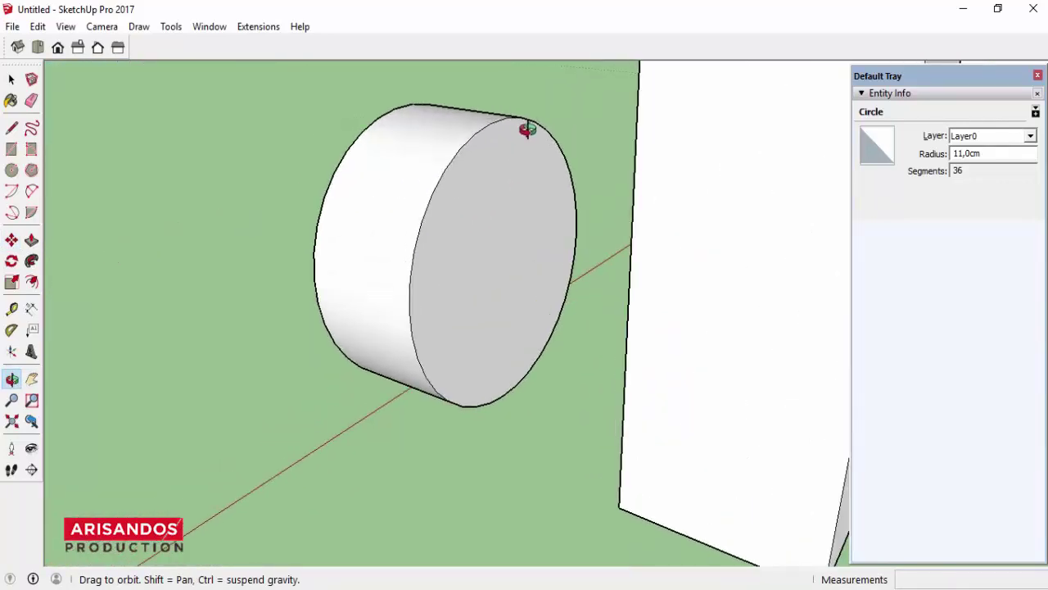
click(12, 78)
scroll(210, 226, down, 3)
double_click(353, 247)
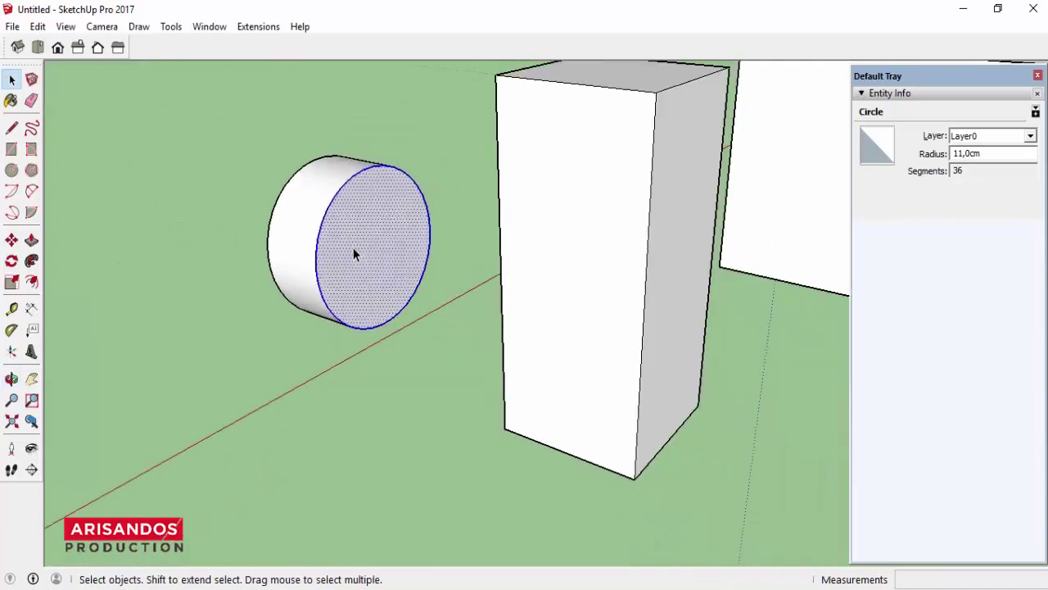
click(11, 284)
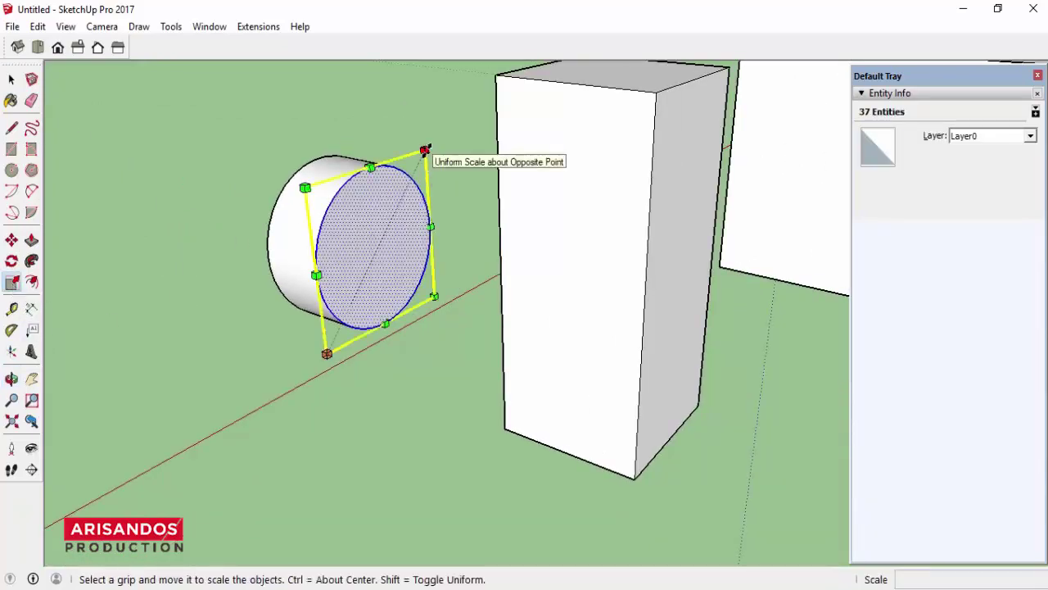
ctrl+drag(424, 150, 394, 221)
scroll(394, 223, up, 2)
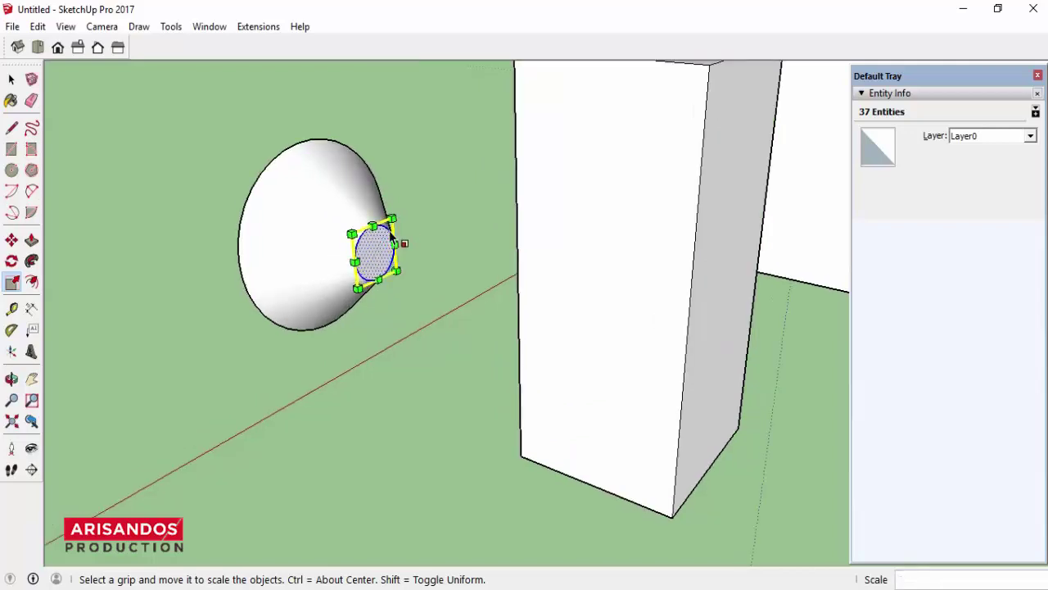
scroll(392, 234, up, 2)
Step: Push the cone's centre disc in, settling it at -0,2 cm
click(31, 239)
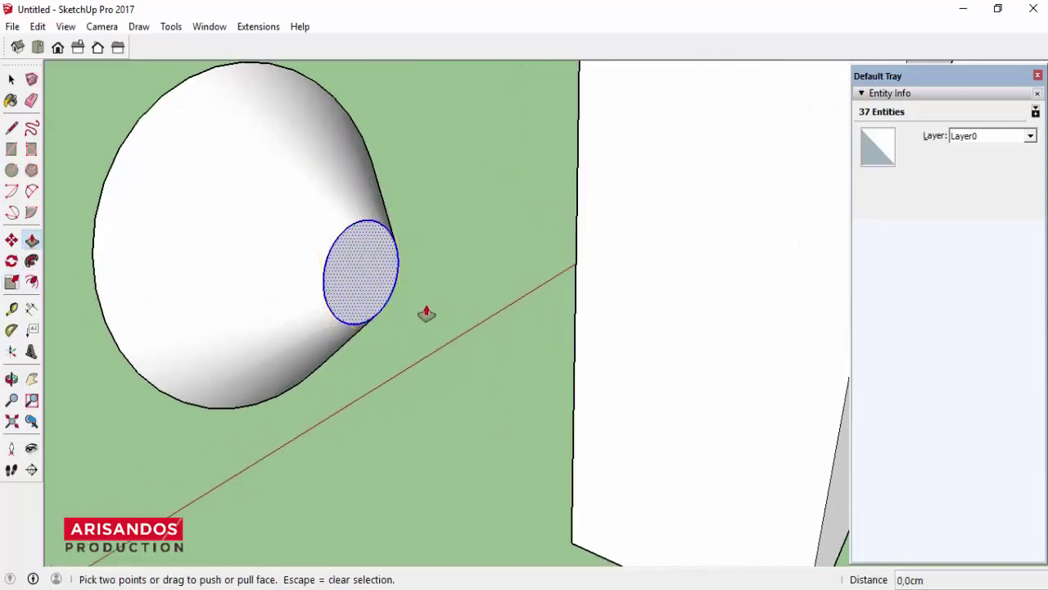
click(363, 284)
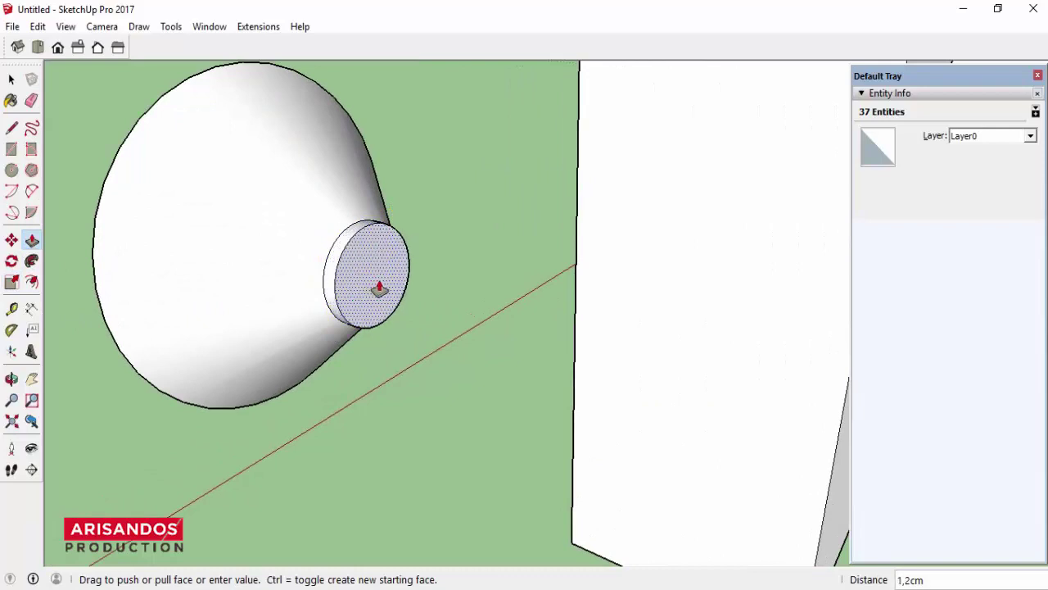
click(377, 283)
scroll(383, 272, up, 2)
scroll(344, 274, up, 2)
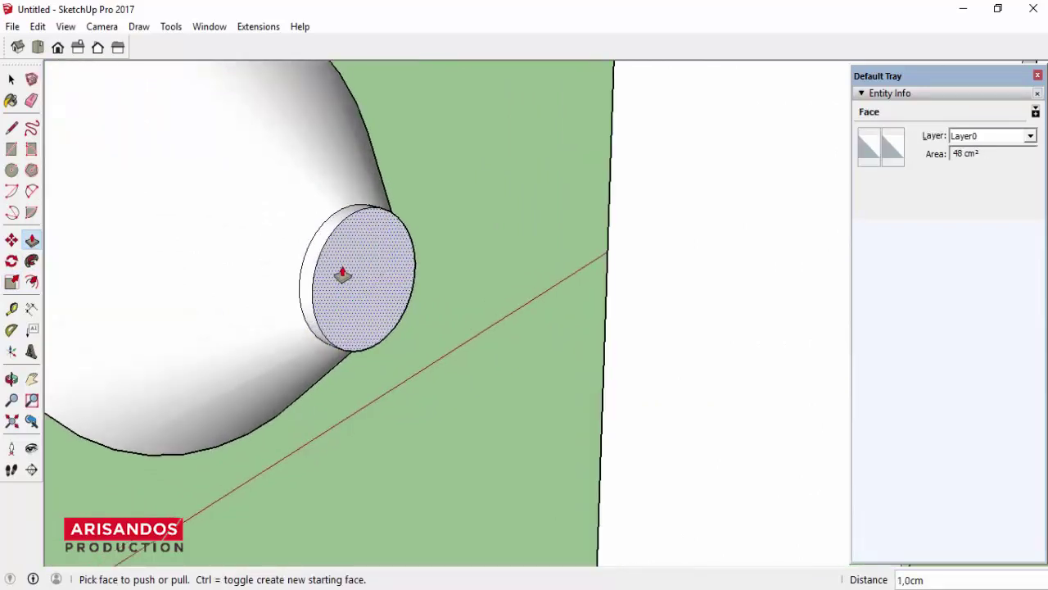
click(340, 274)
click(340, 274)
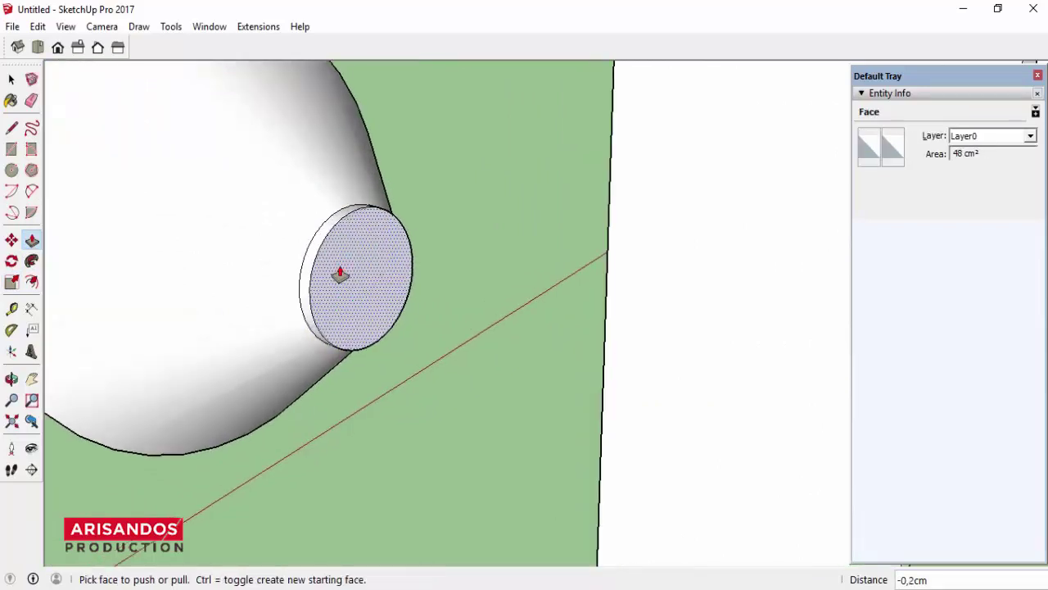
Step: View the cone end-on and offset the centre disc's edge outward into a ring
click(12, 378)
mouse_move(49, 360)
mouse_down()
mouse_move(145, 218)
mouse_move(93, 229)
mouse_up()
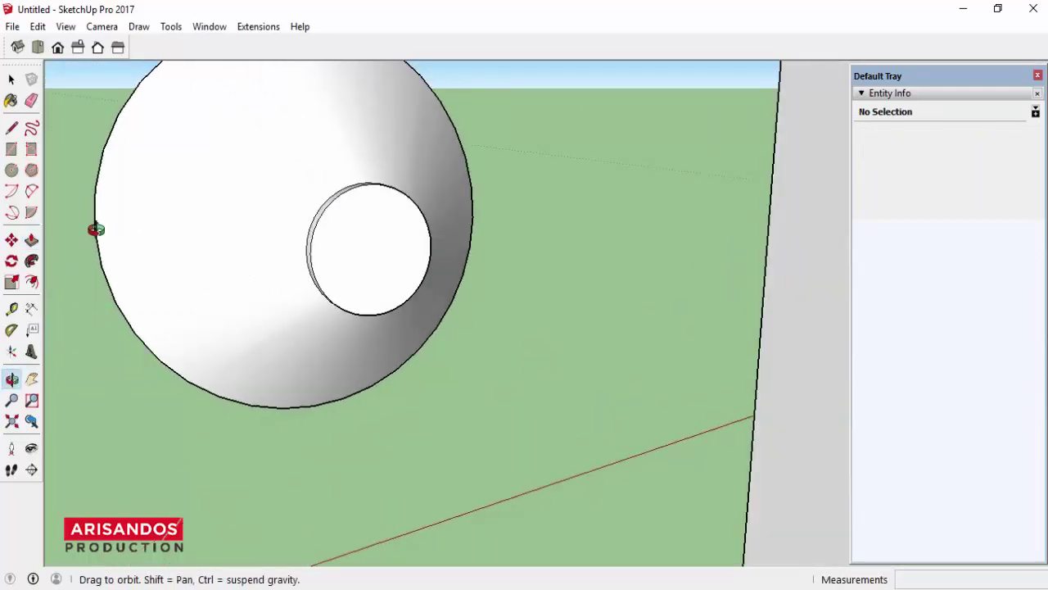
click(31, 281)
click(320, 217)
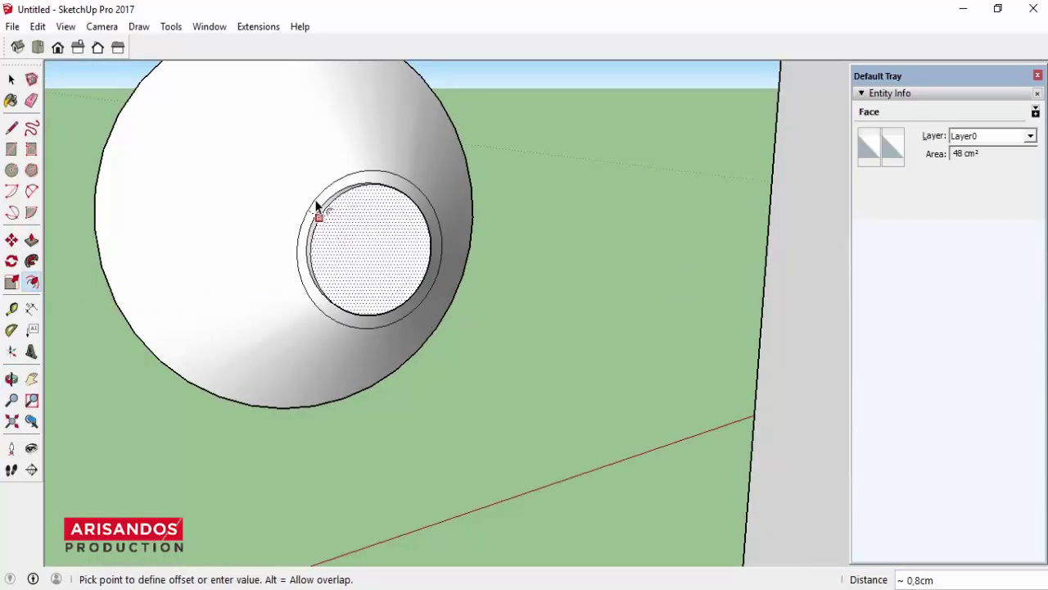
scroll(317, 207, up, 1)
scroll(320, 209, up, 1)
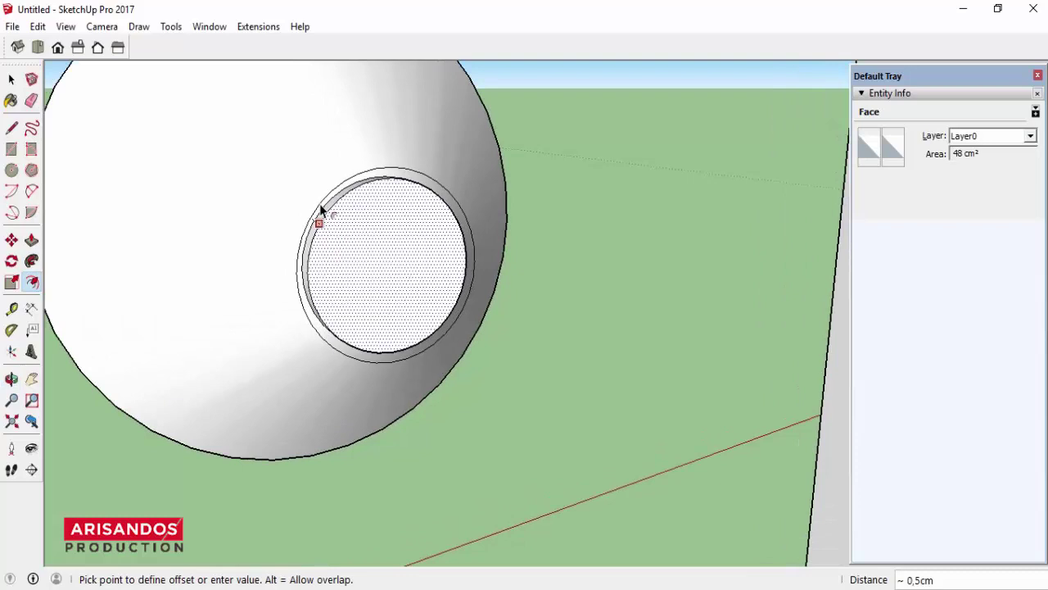
click(320, 210)
scroll(337, 239, down, 1)
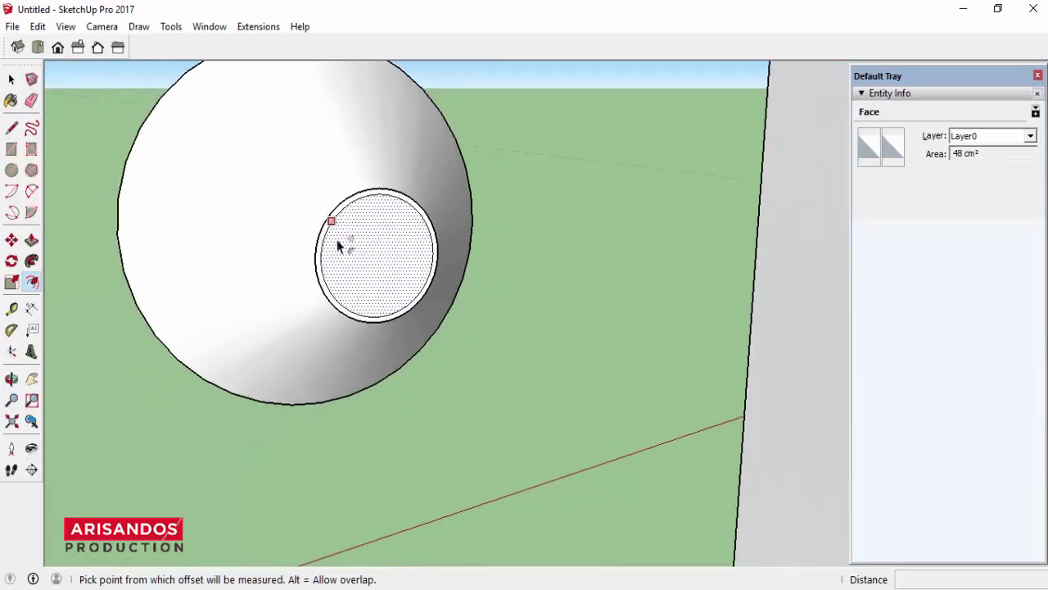
Step: Extrude the centre disc about 2 cm and push the thin ring around it
click(32, 240)
click(398, 269)
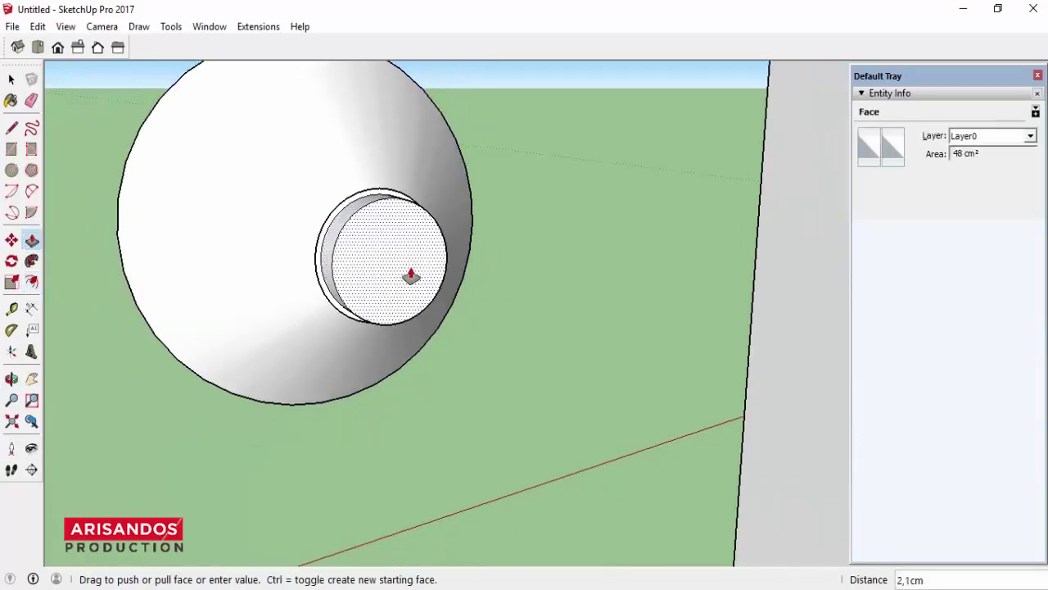
click(411, 276)
click(369, 211)
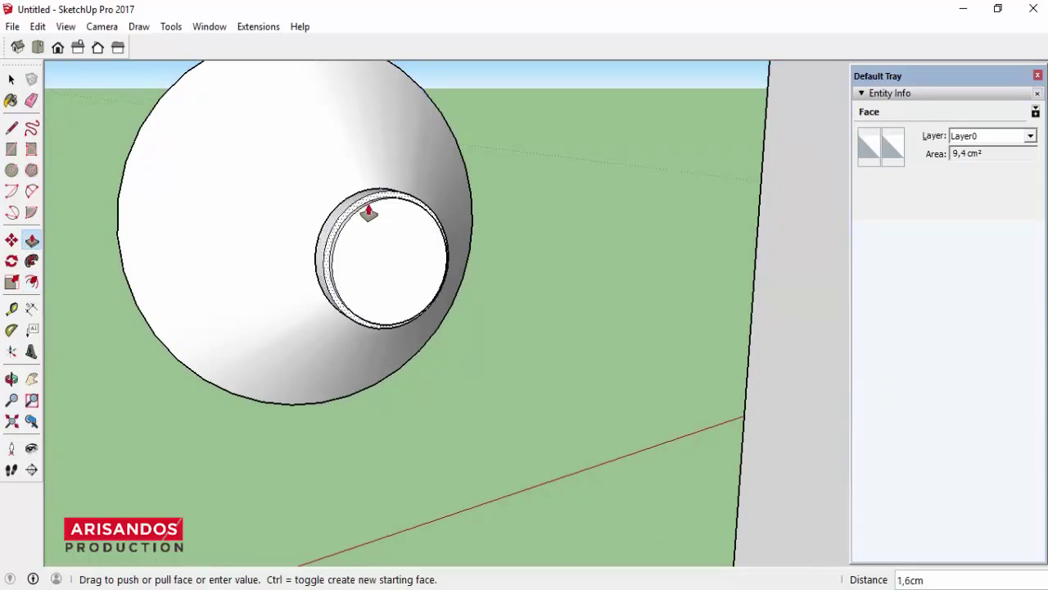
scroll(398, 241, down, 2)
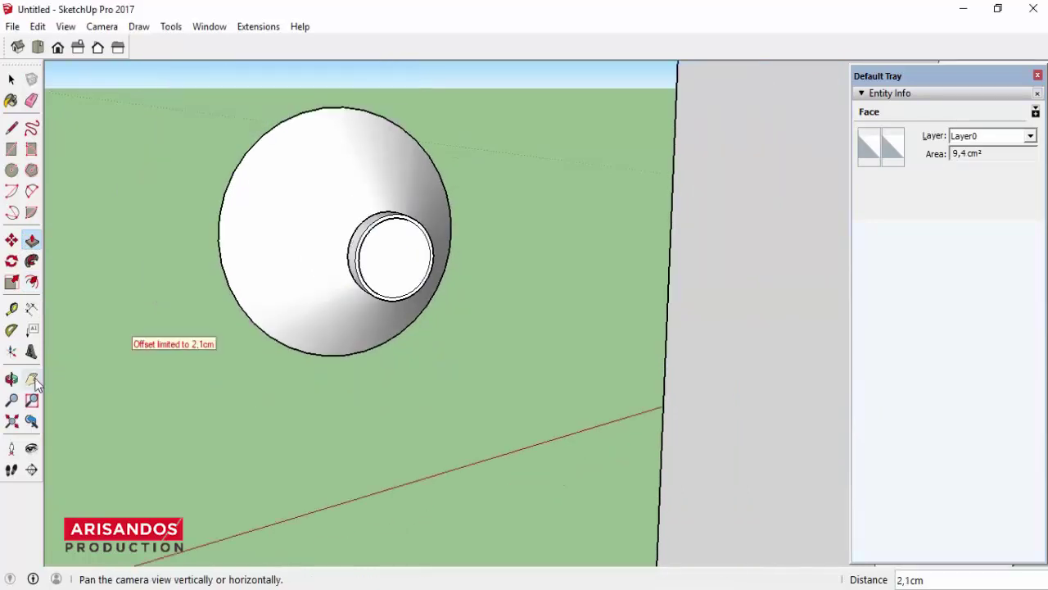
click(375, 269)
click(11, 378)
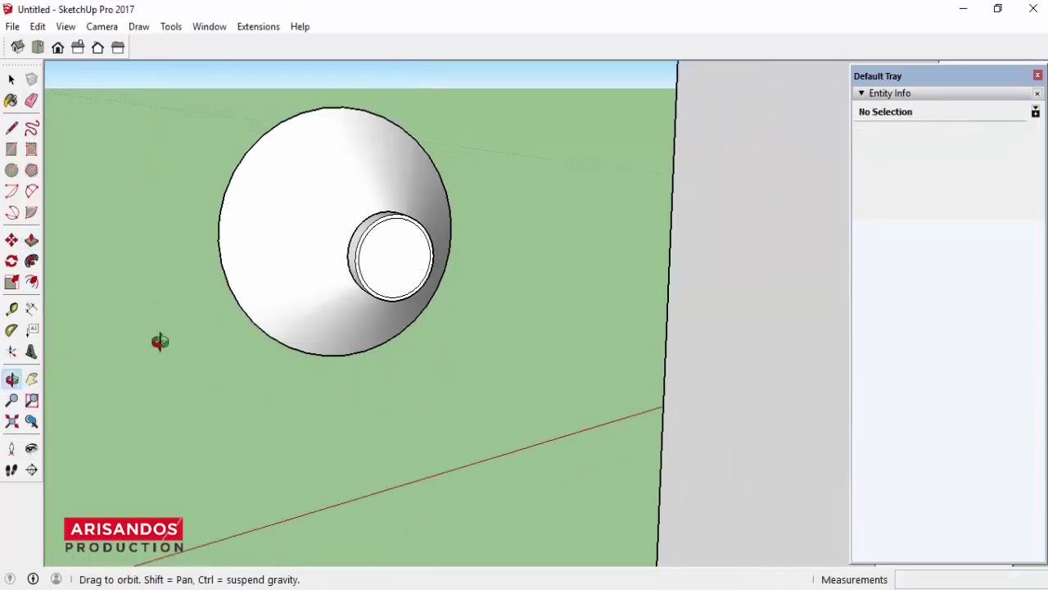
mouse_move(159, 342)
mouse_down()
mouse_move(536, 218)
mouse_move(756, 269)
mouse_move(808, 262)
mouse_move(608, 266)
mouse_move(791, 393)
mouse_move(410, 375)
mouse_move(672, 248)
mouse_move(676, 297)
mouse_move(530, 251)
mouse_move(543, 254)
mouse_up()
Step: Delete the circle face on the cabinet front to open the woofer hole
scroll(316, 226, up, 2)
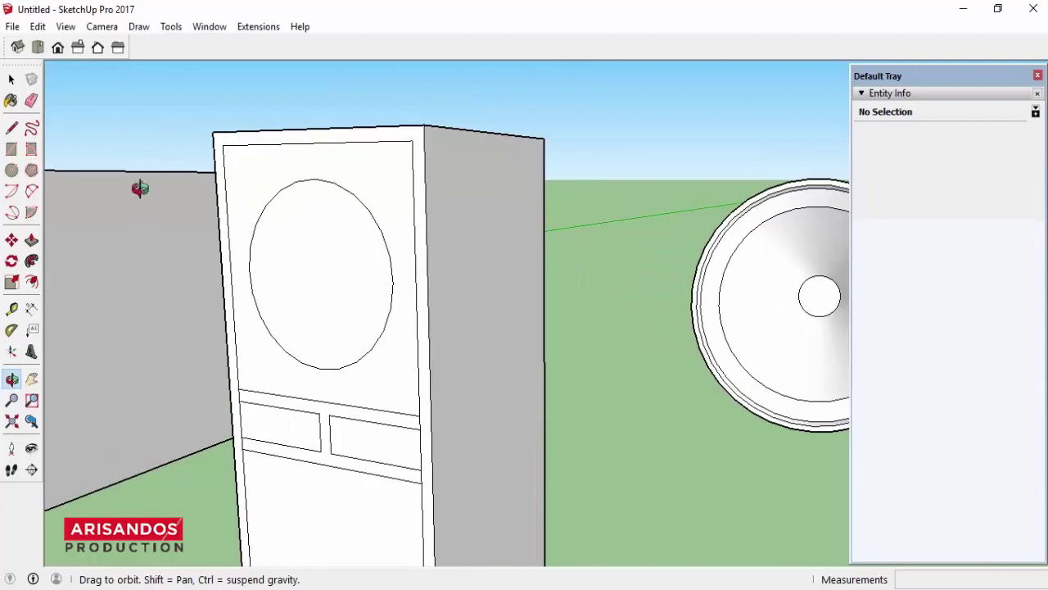
scroll(446, 303, down, 4)
drag(432, 301, 398, 276)
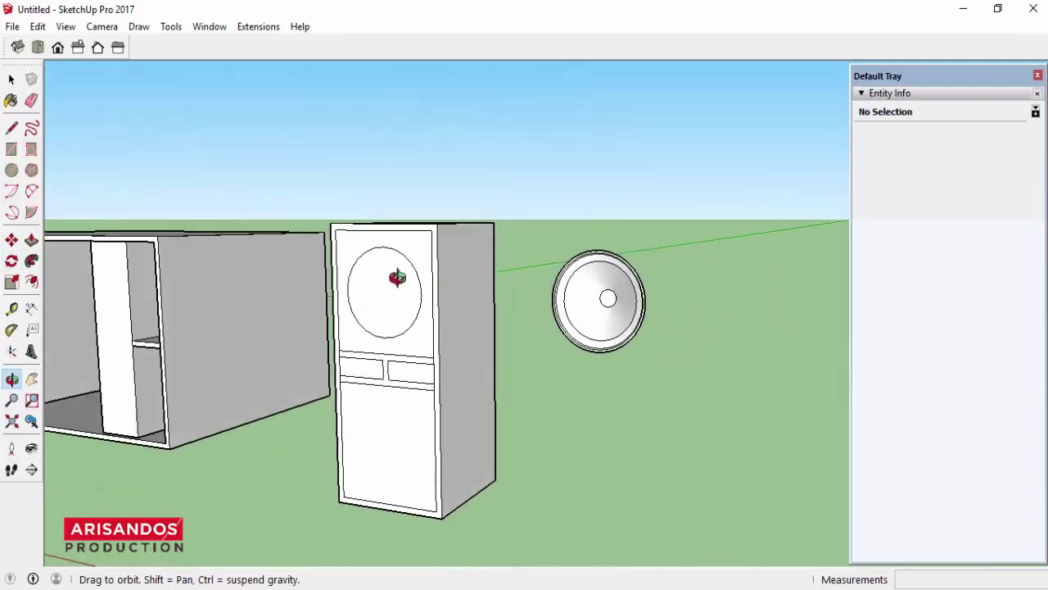
scroll(385, 273, up, 2)
key(space)
click(402, 332)
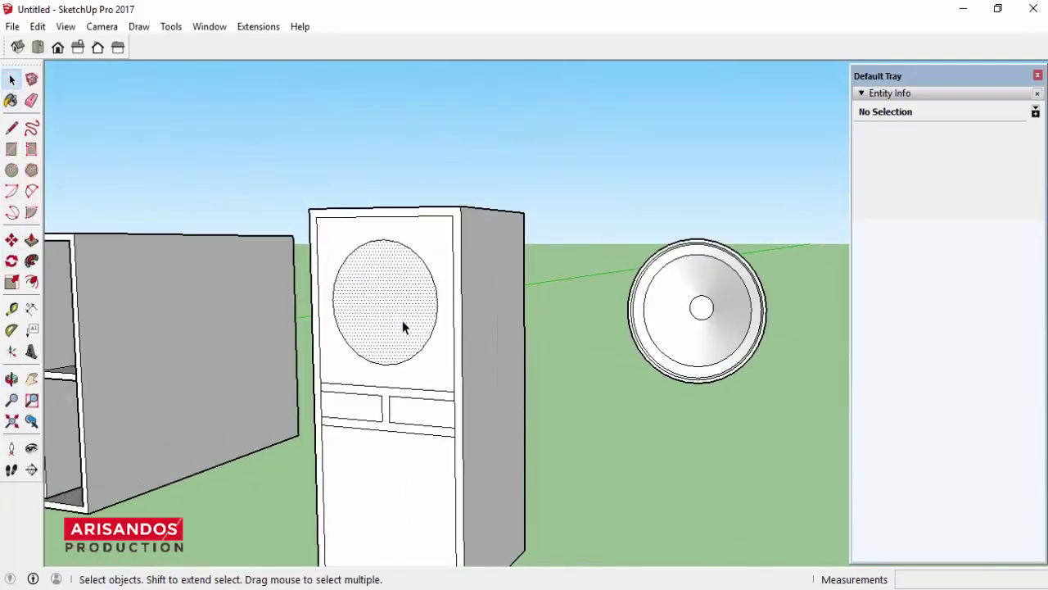
key(Delete)
scroll(402, 320, up, 2)
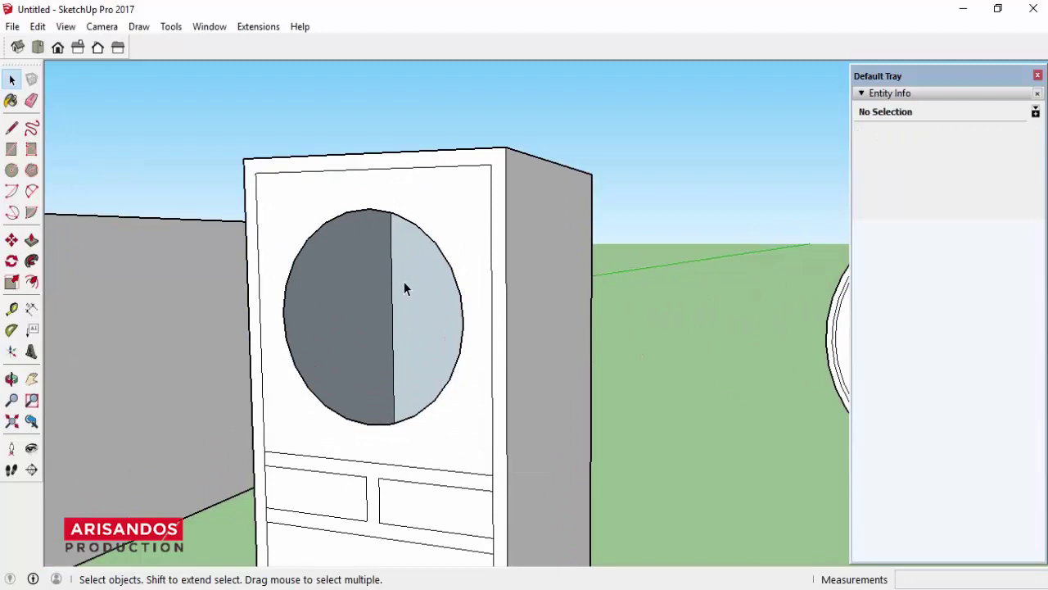
Step: Push the upper front panel around the hole in by 2 cm
click(11, 378)
drag(238, 323, 301, 283)
key(space)
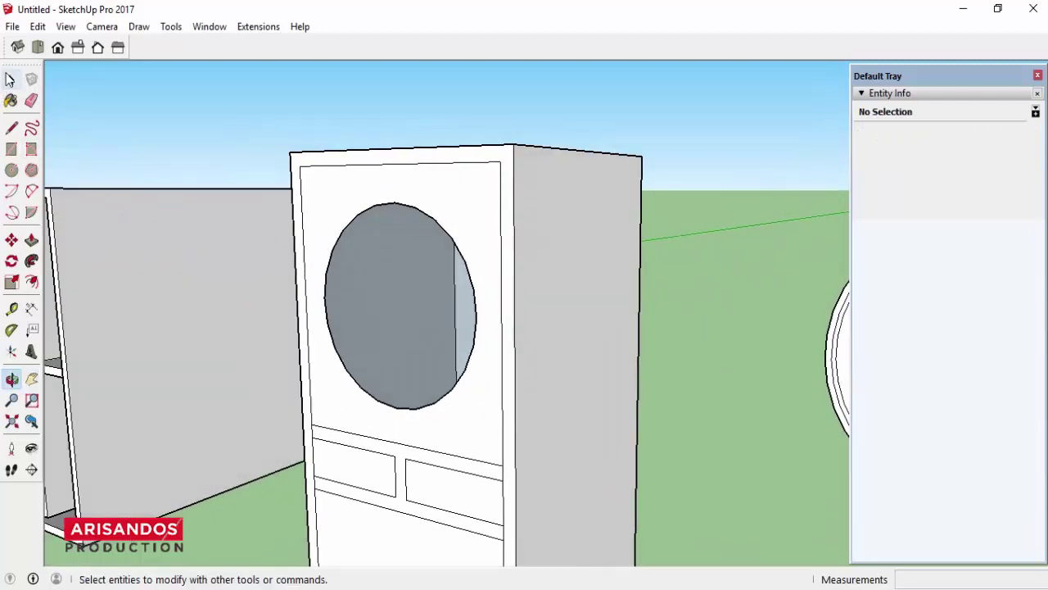
scroll(304, 171, down, 1)
scroll(321, 204, down, 1)
scroll(320, 204, up, 2)
click(31, 240)
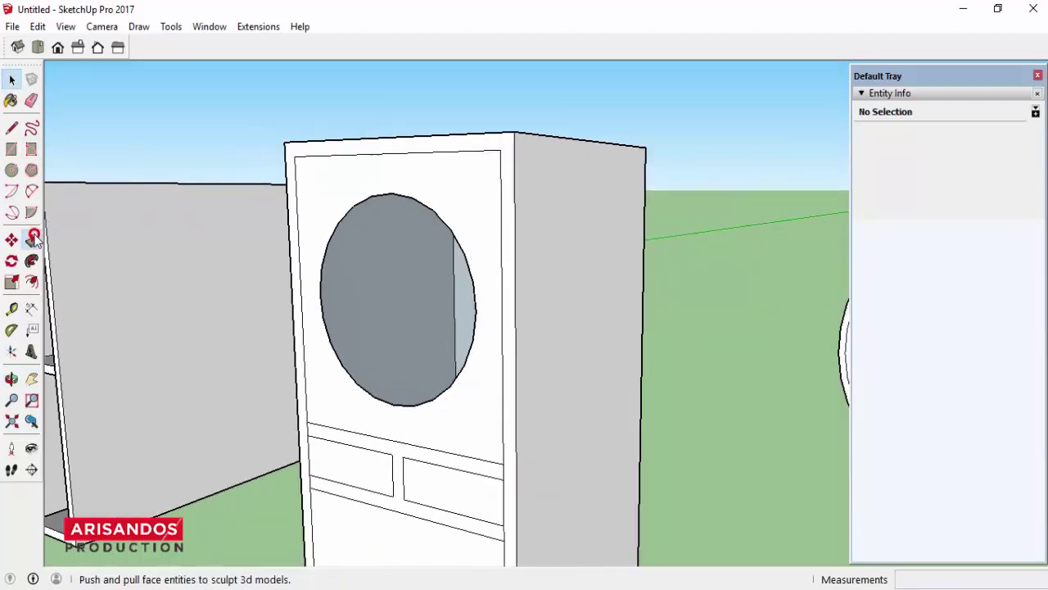
click(326, 214)
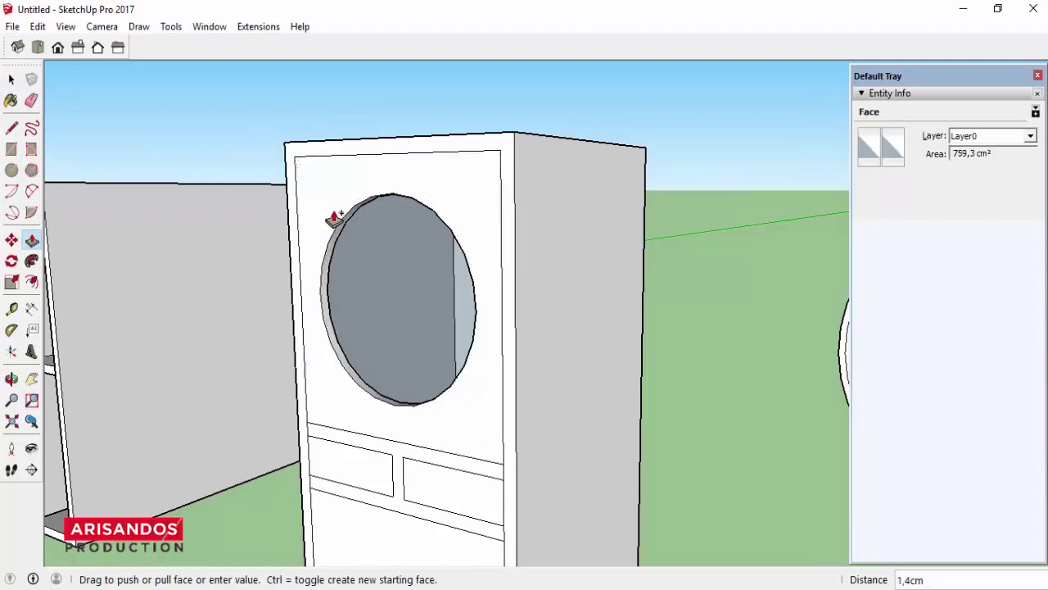
text(2)
key(Return)
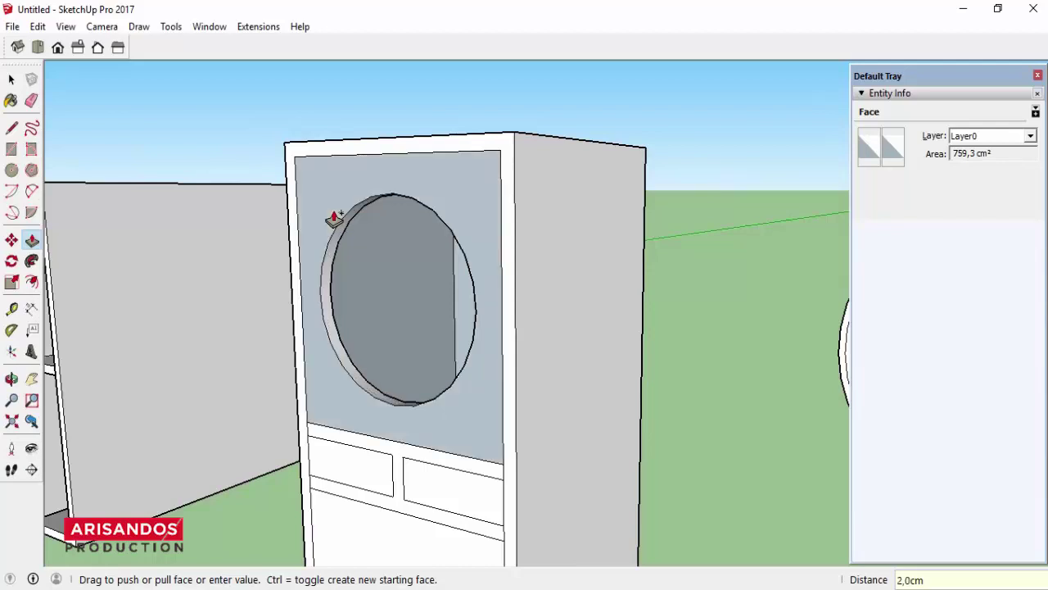
scroll(360, 266, down, 3)
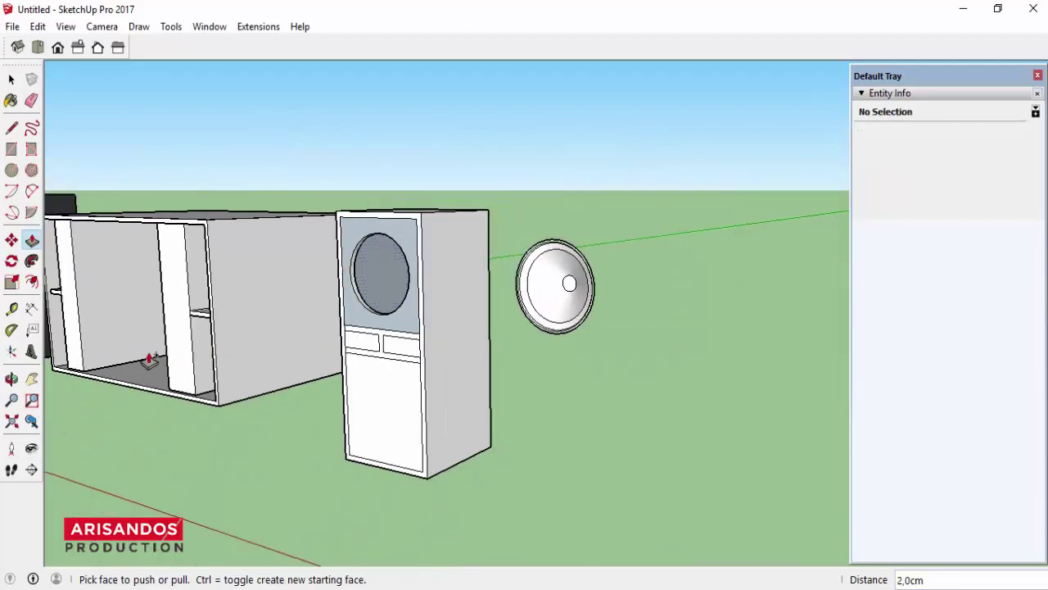
Step: Orbit to view the cabinet from lower down and select the woofer circle's edges
click(12, 379)
mouse_move(342, 320)
mouse_down()
mouse_move(426, 188)
mouse_move(549, 265)
mouse_up()
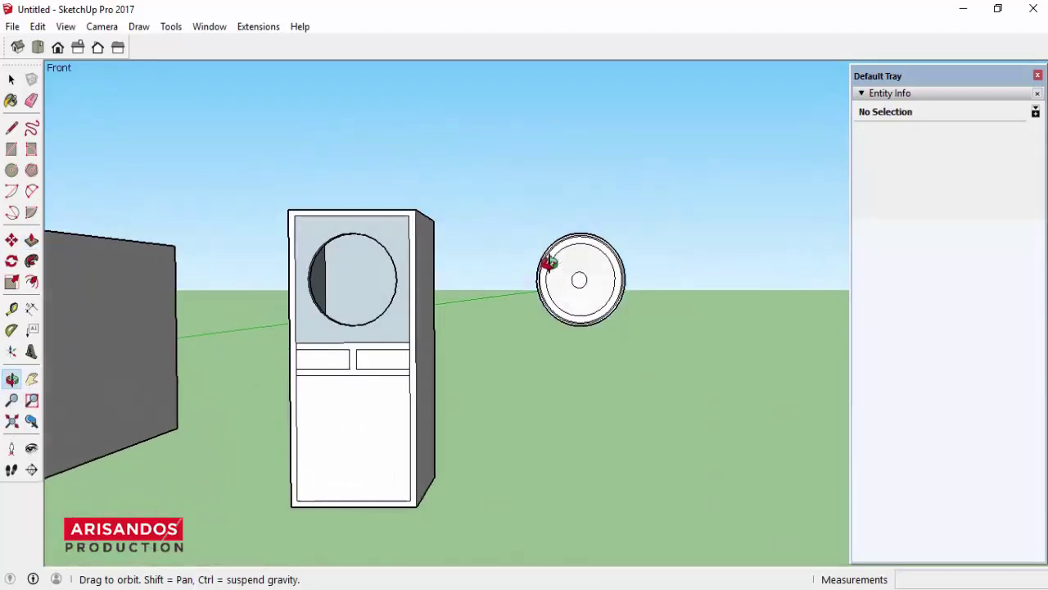
scroll(431, 367, up, 2)
scroll(412, 367, up, 2)
scroll(382, 253, up, 2)
scroll(384, 250, down, 2)
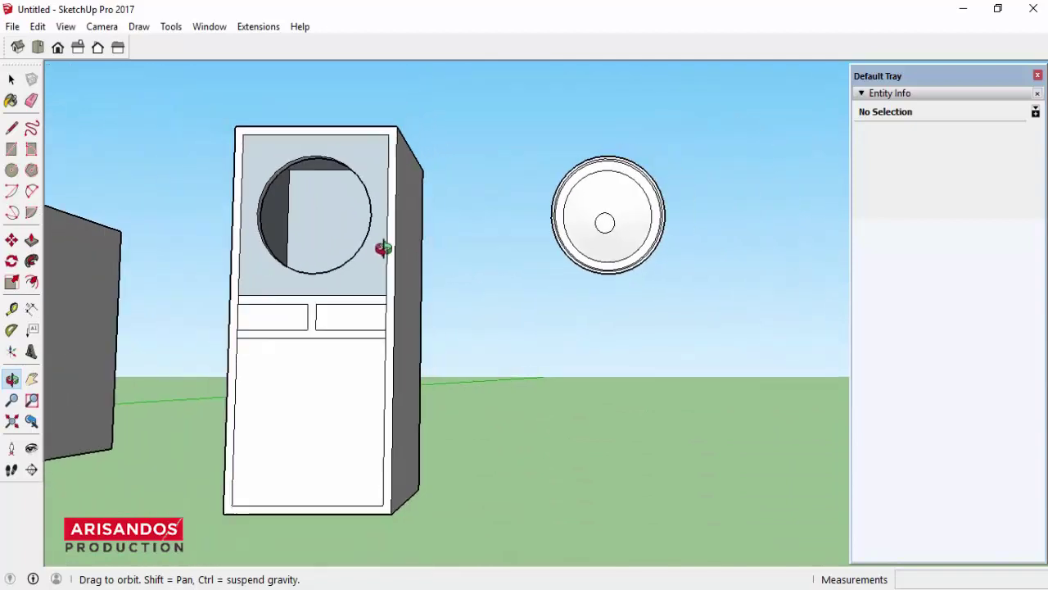
scroll(386, 251, down, 2)
drag(386, 251, 441, 270)
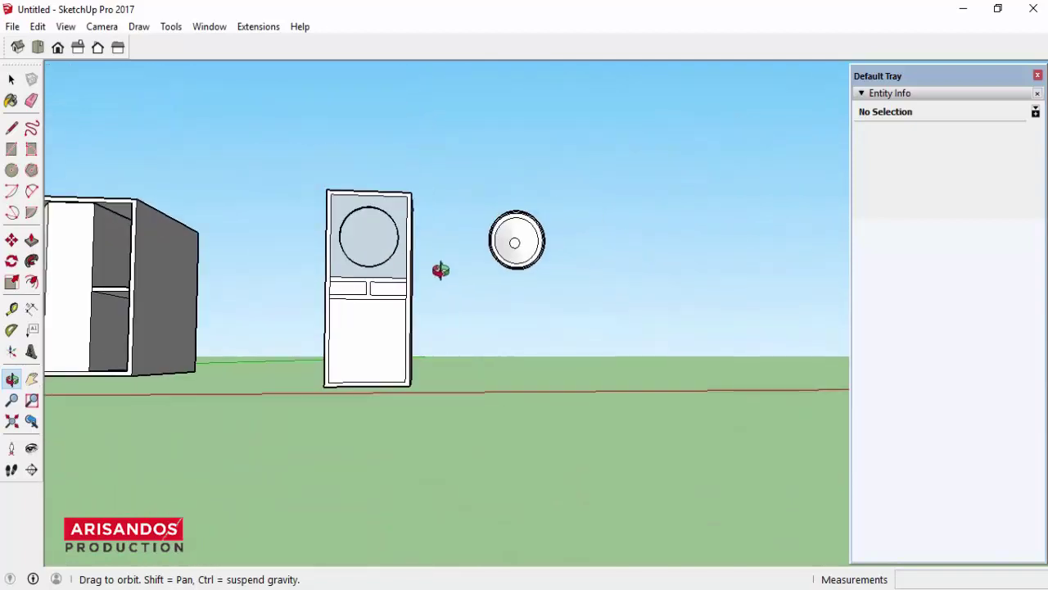
key(p)
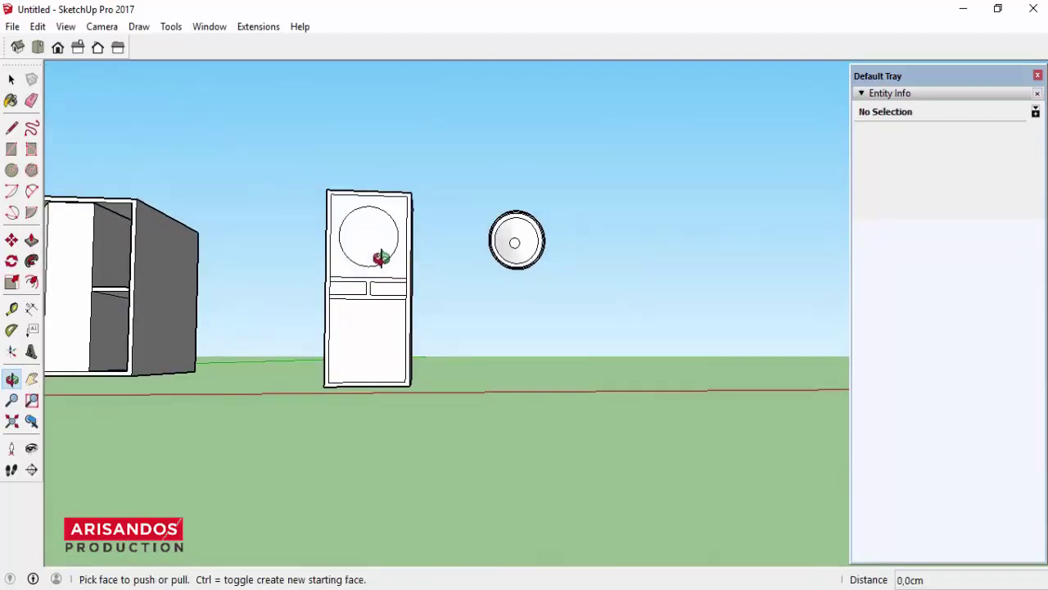
click(12, 79)
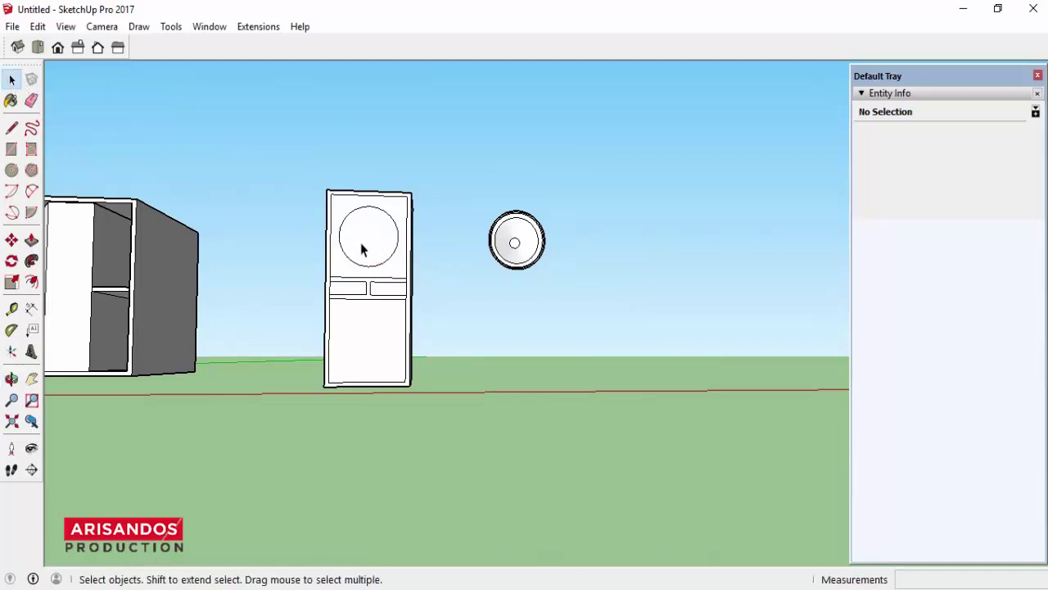
triple_click(348, 337)
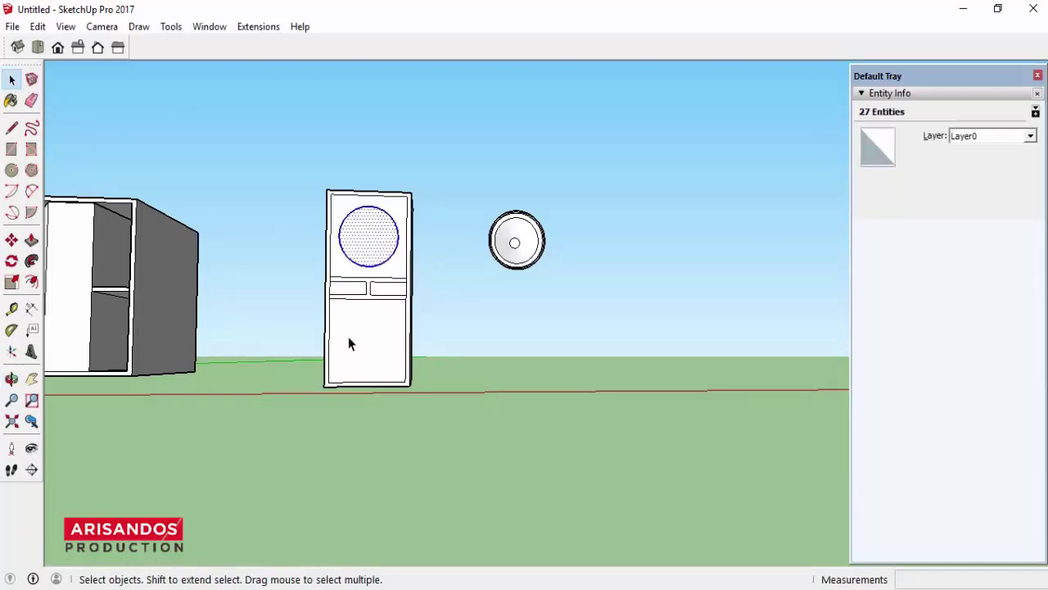
Step: Draw a midline on the lower front panel and a 14 cm-radius woofer circle centred on it
click(11, 129)
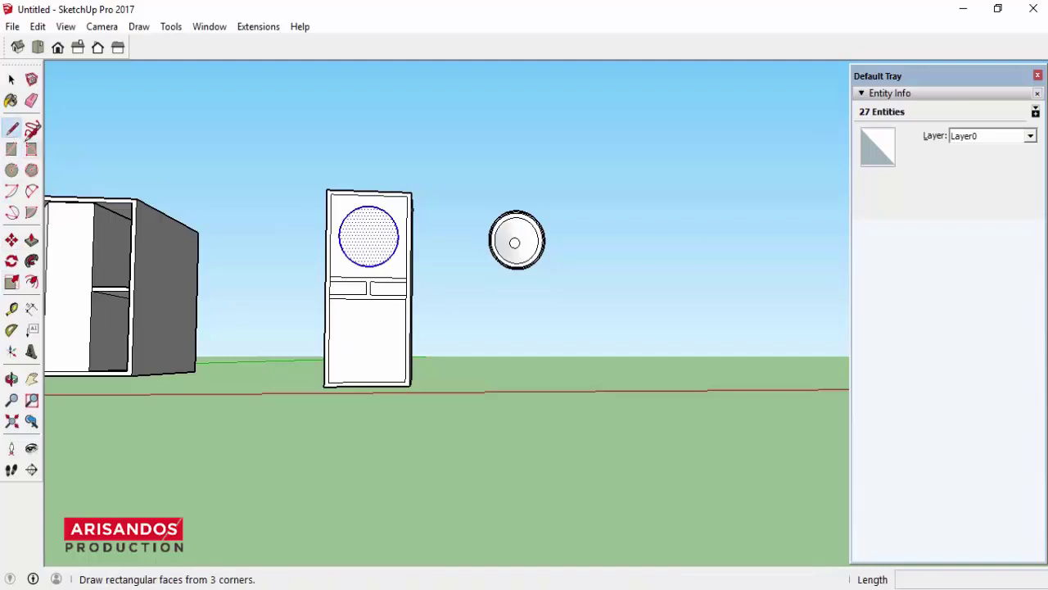
scroll(369, 303, up, 3)
scroll(368, 303, up, 1)
click(374, 287)
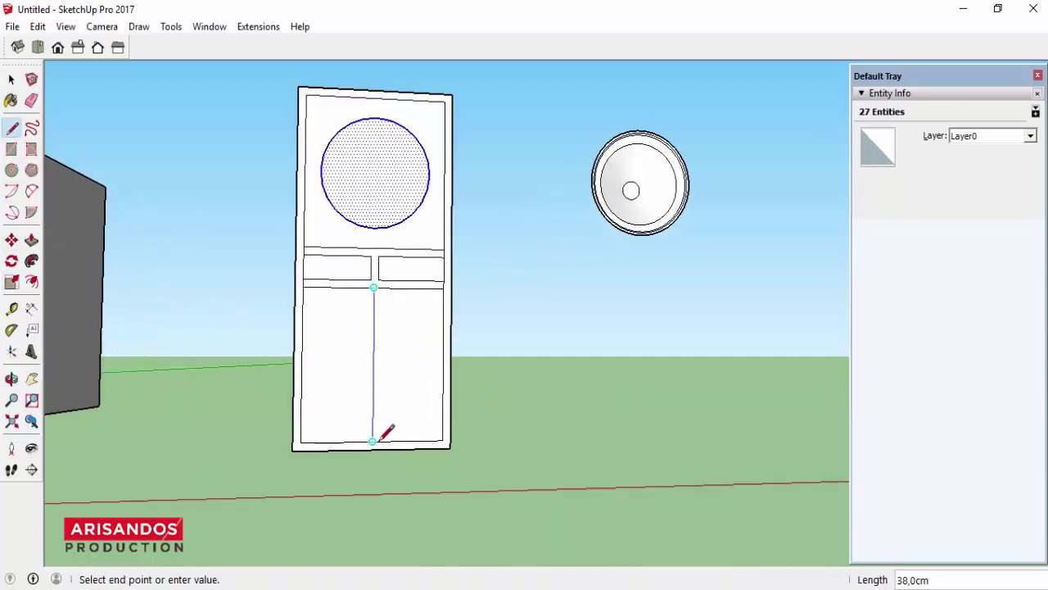
click(373, 441)
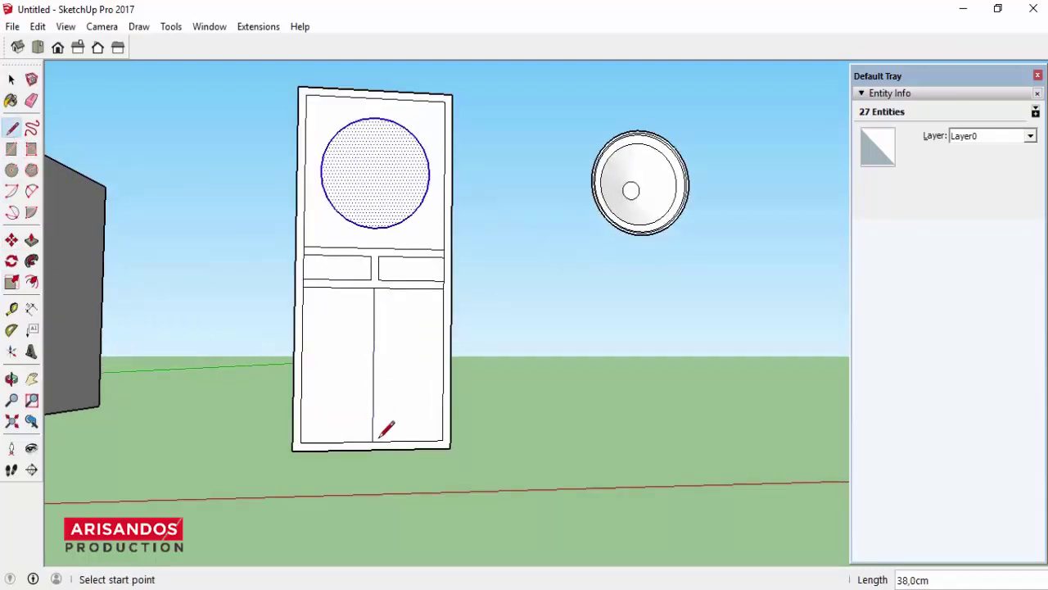
click(11, 169)
click(373, 364)
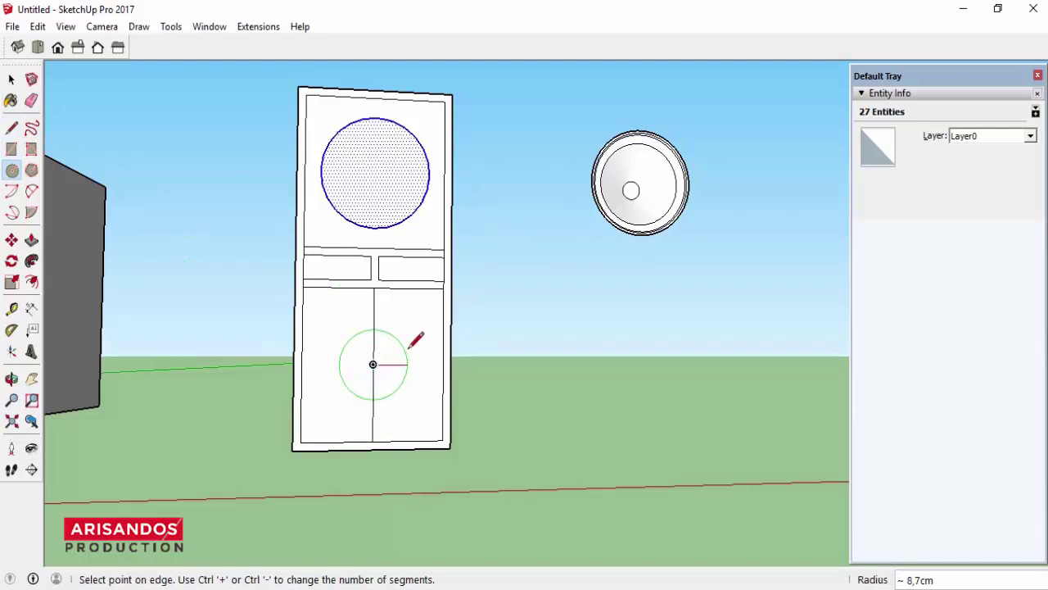
text(4)
key(Return)
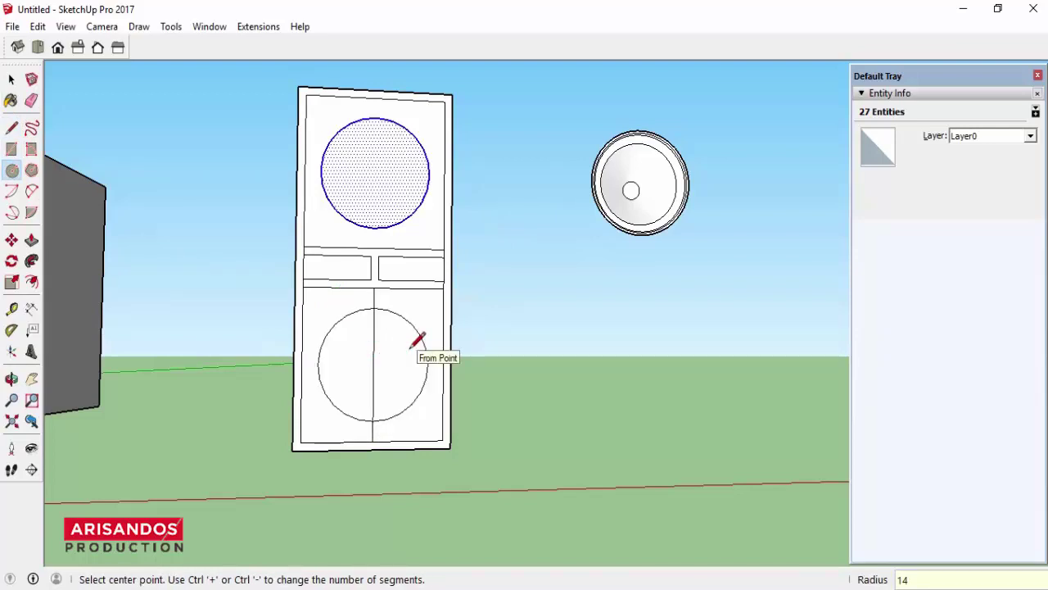
Step: Erase the stray centre line and delete both circle faces to open the woofer holes
click(31, 100)
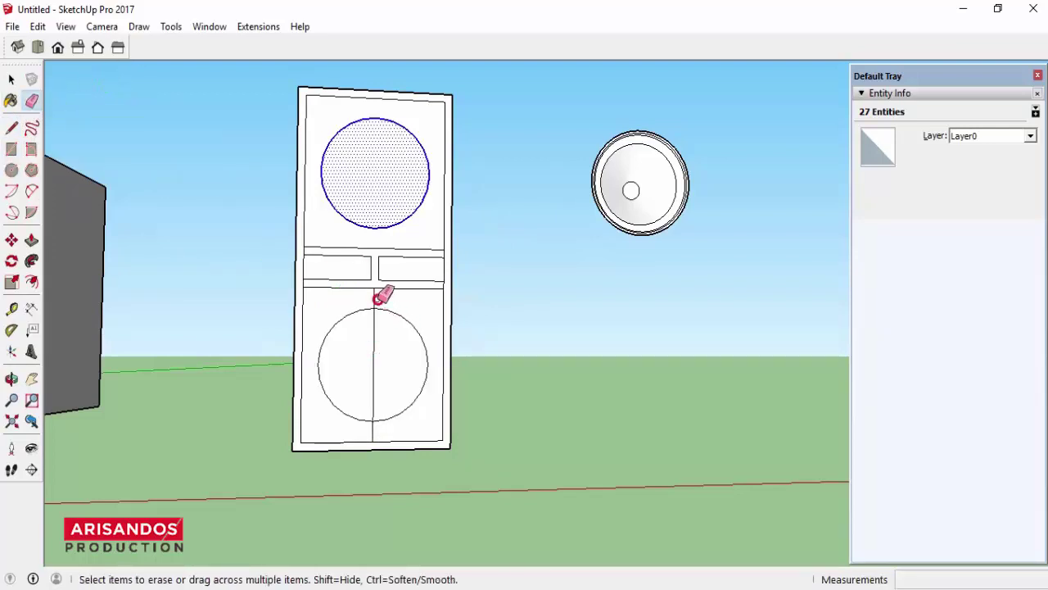
scroll(379, 415, down, 2)
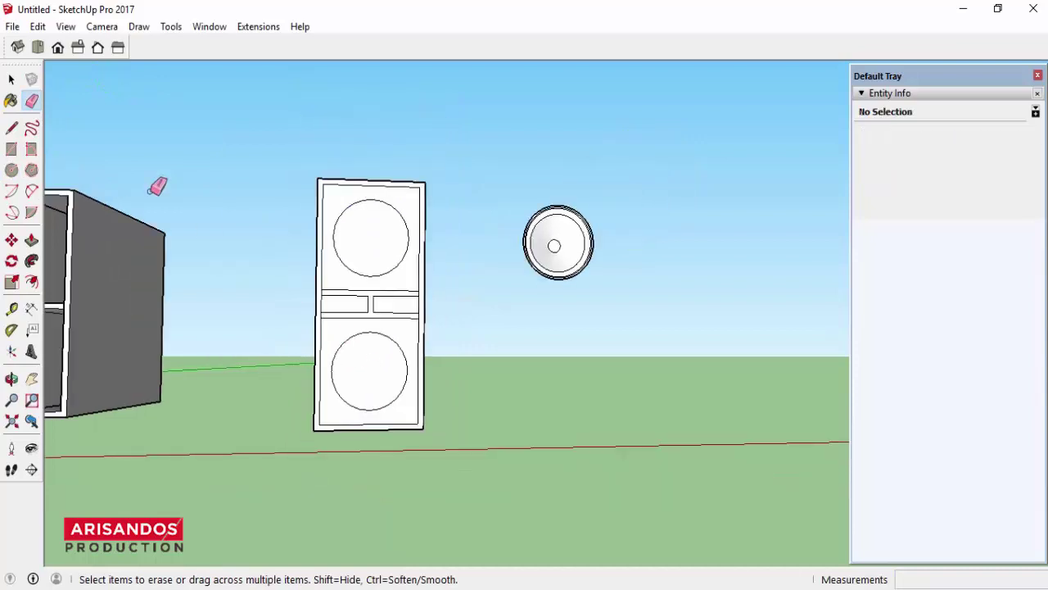
key(space)
click(368, 235)
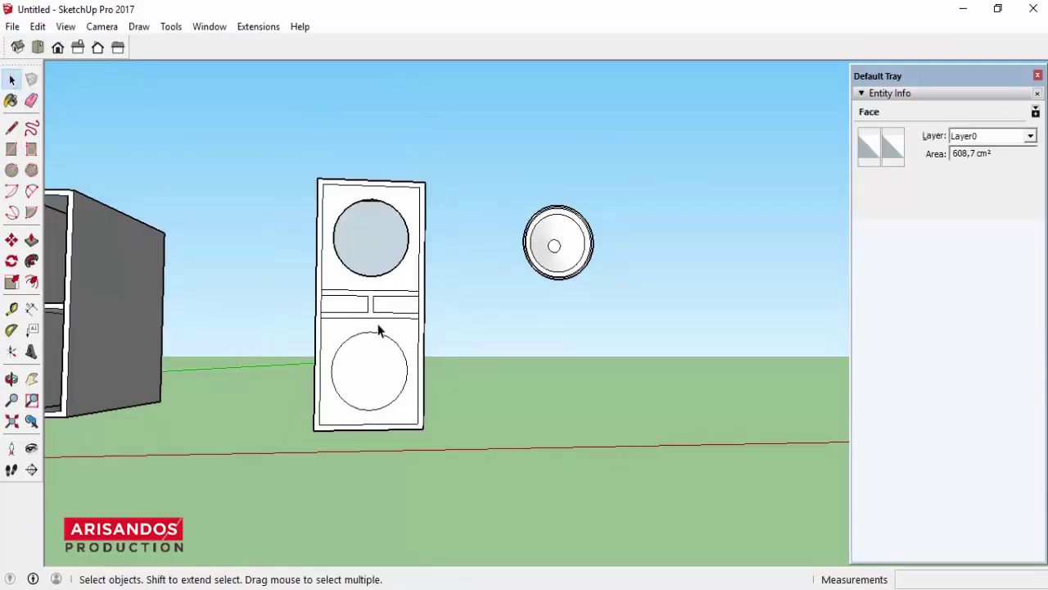
shift+click(379, 332)
key(Delete)
Step: Box-select the woofer model and make it a group
drag(550, 273, 550, 275)
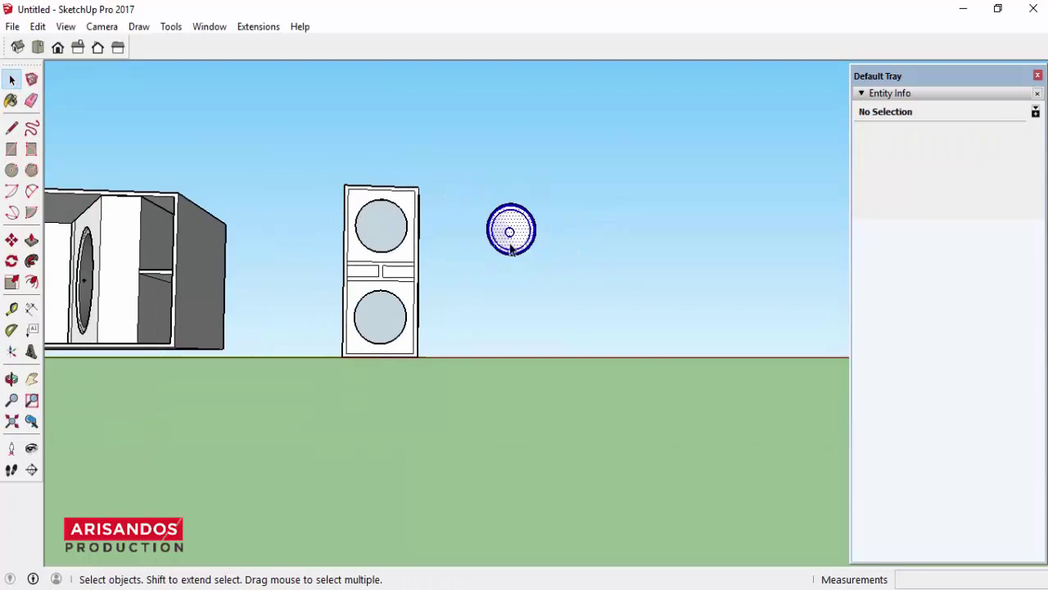
drag(467, 185, 551, 288)
right_click(516, 237)
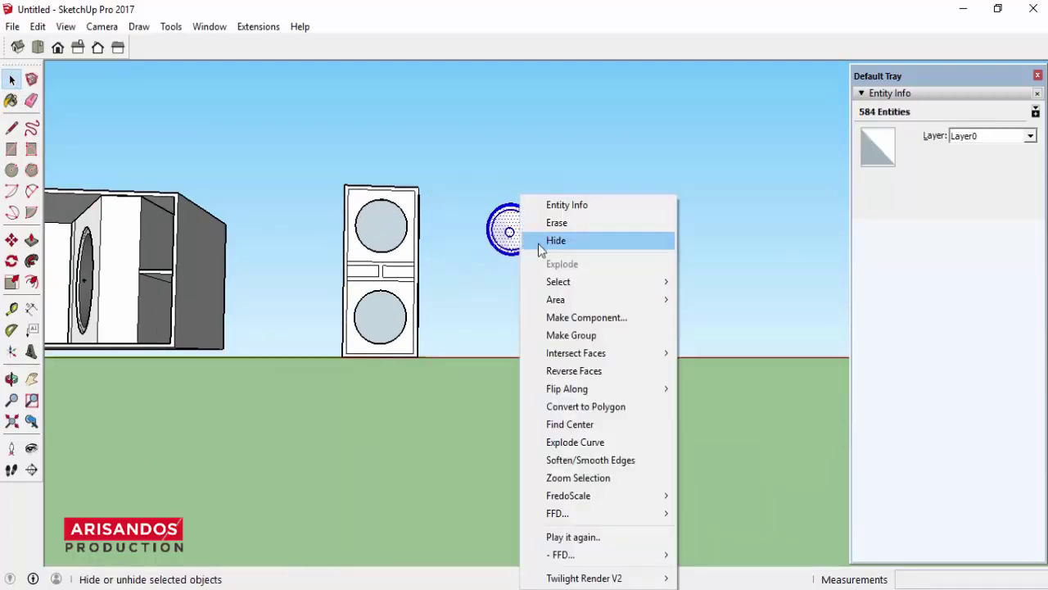
click(590, 334)
Step: Recess the upper front panel 2 cm into the cabinet
scroll(385, 204, up, 3)
click(12, 378)
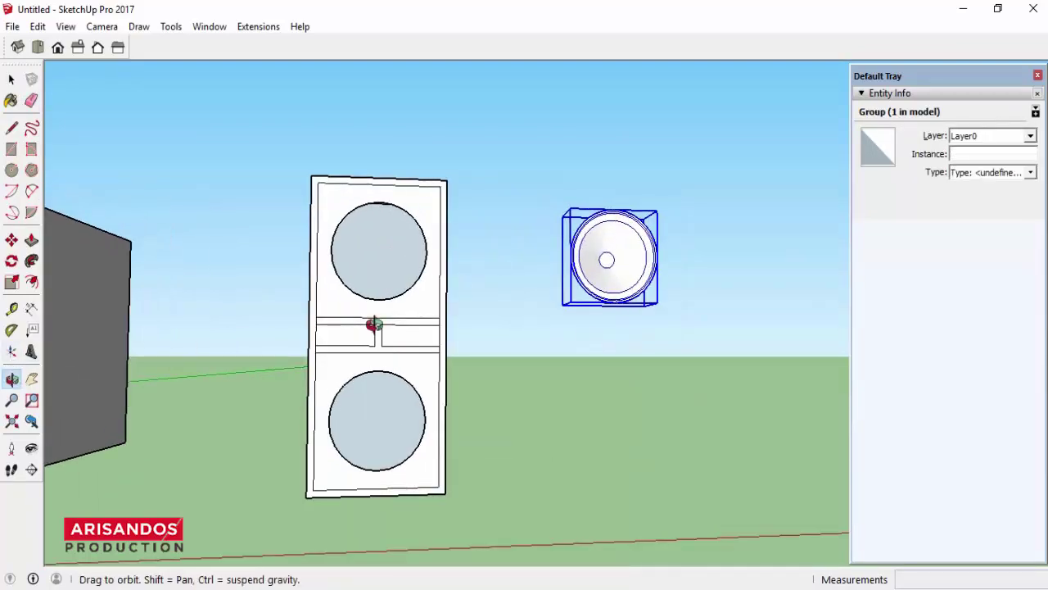
mouse_move(375, 323)
mouse_down()
mouse_move(262, 363)
mouse_move(390, 270)
mouse_move(374, 346)
mouse_move(145, 222)
mouse_up()
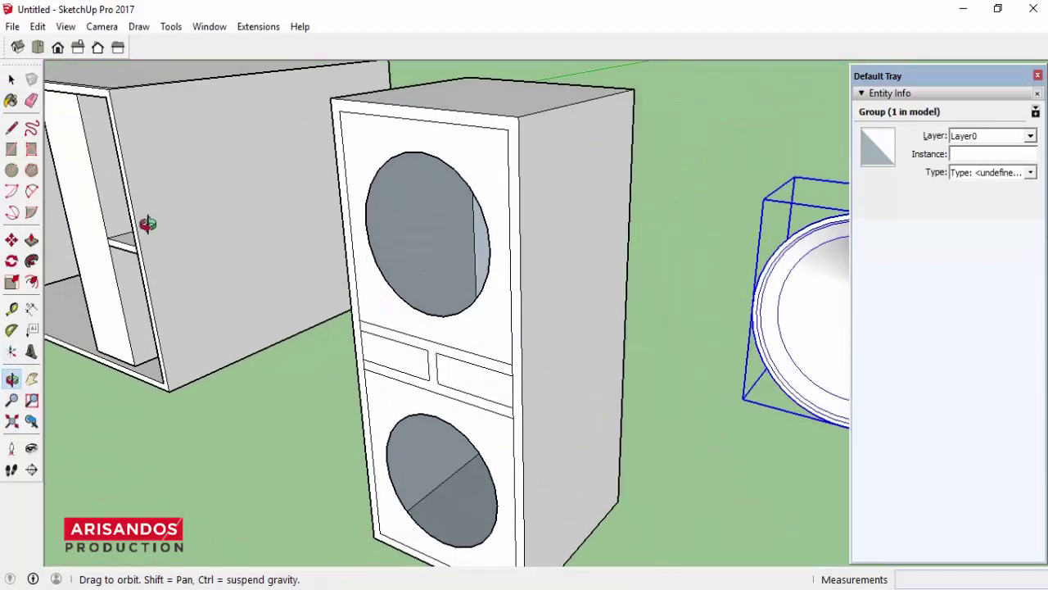
click(12, 78)
click(31, 240)
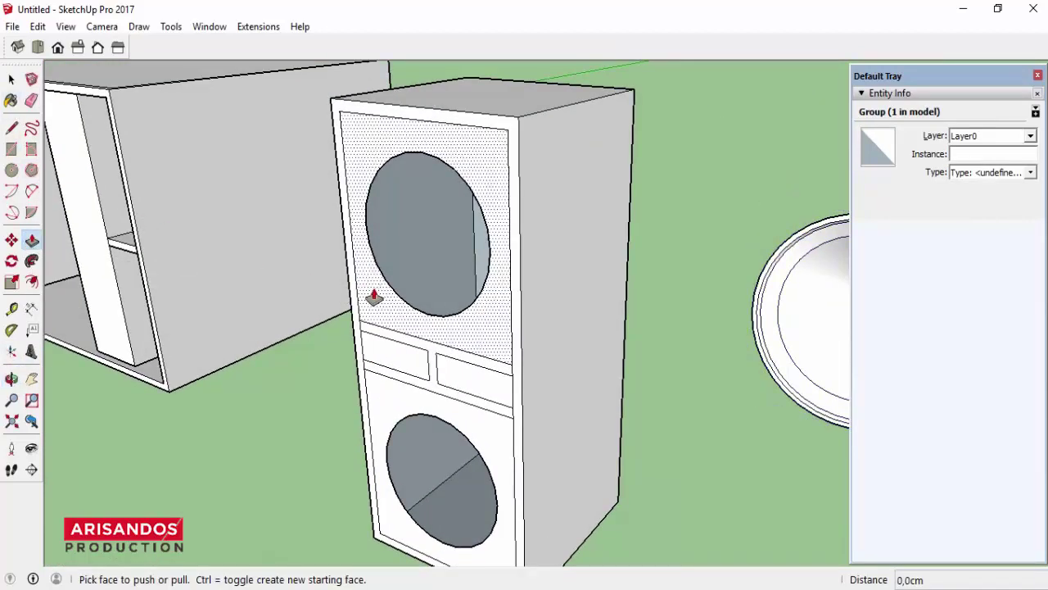
click(373, 295)
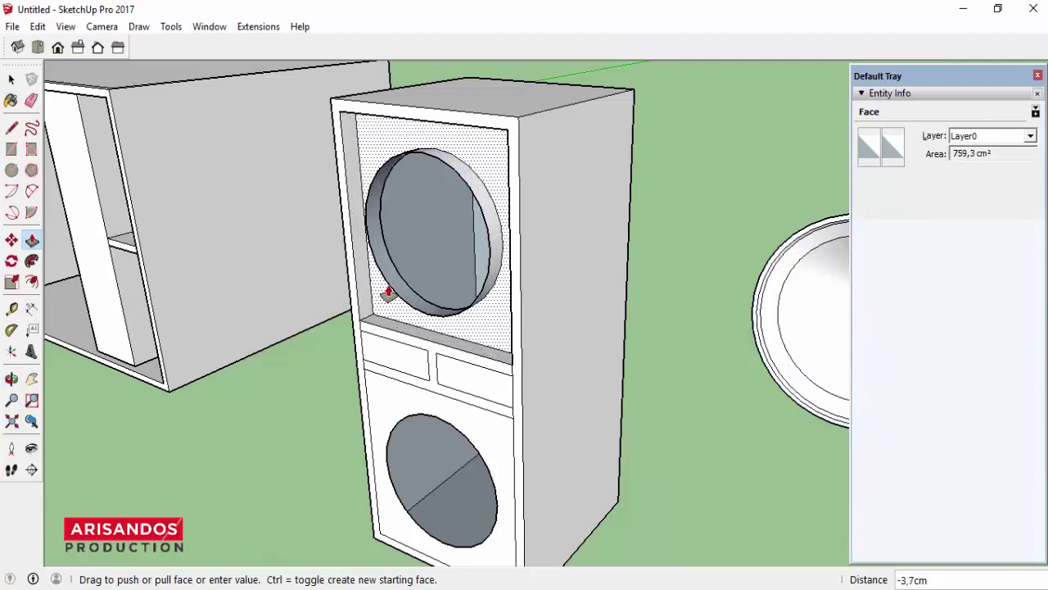
click(388, 293)
click(390, 295)
text(2)
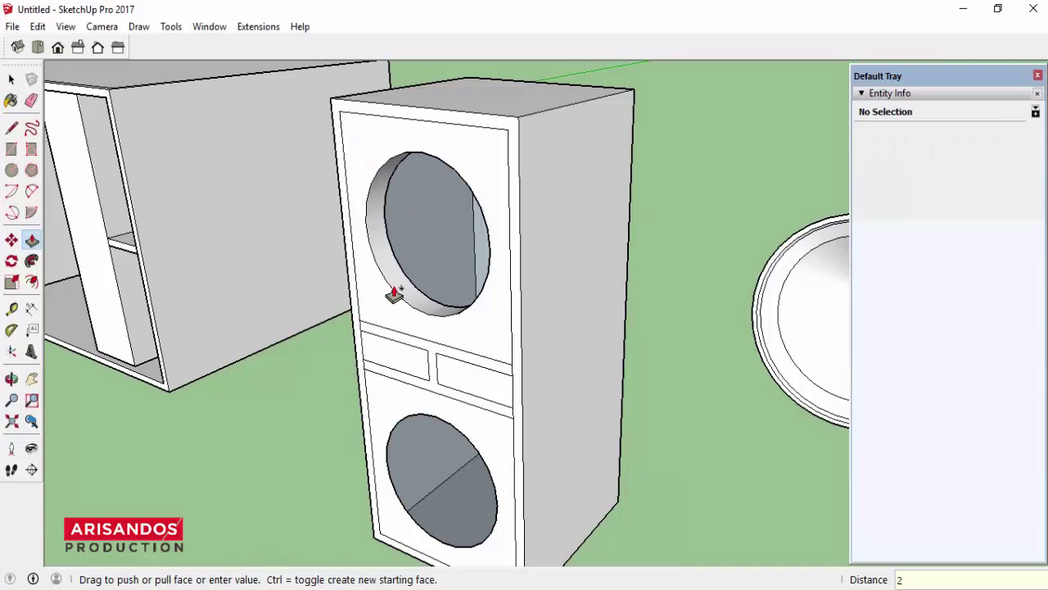
key(Return)
Step: Recess the lower front panel inward by the same 2 cm
scroll(394, 286, down, 3)
scroll(401, 363, up, 3)
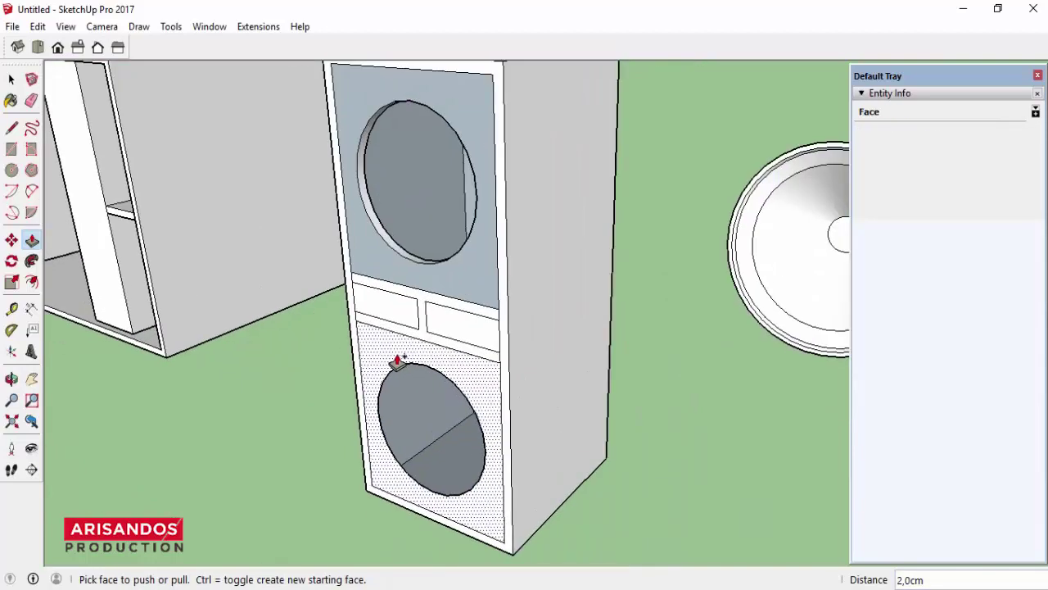
click(398, 360)
click(410, 363)
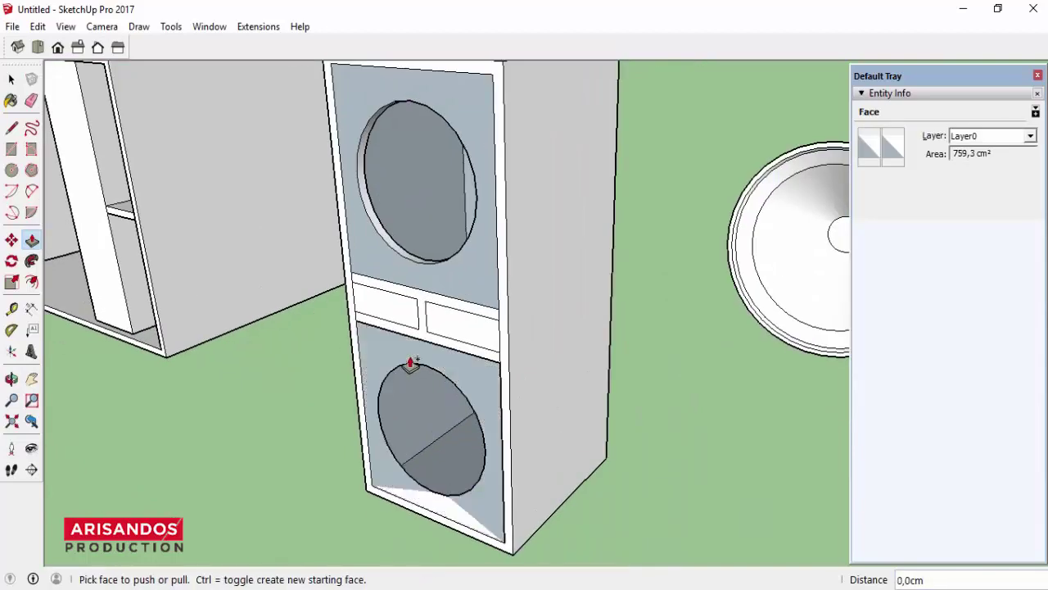
click(420, 376)
key(Escape)
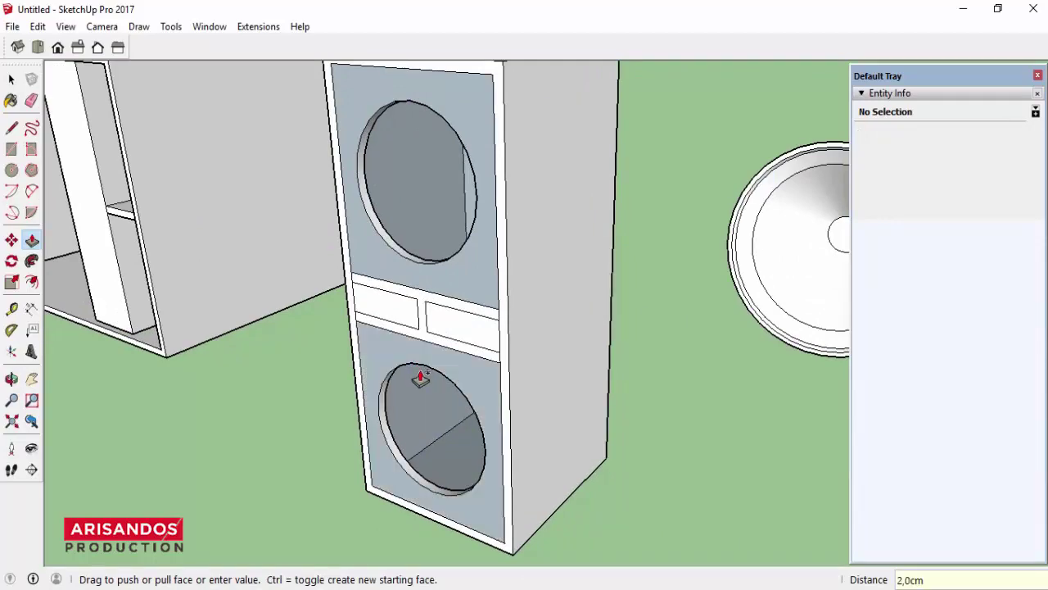
scroll(420, 377, down, 3)
scroll(420, 377, down, 2)
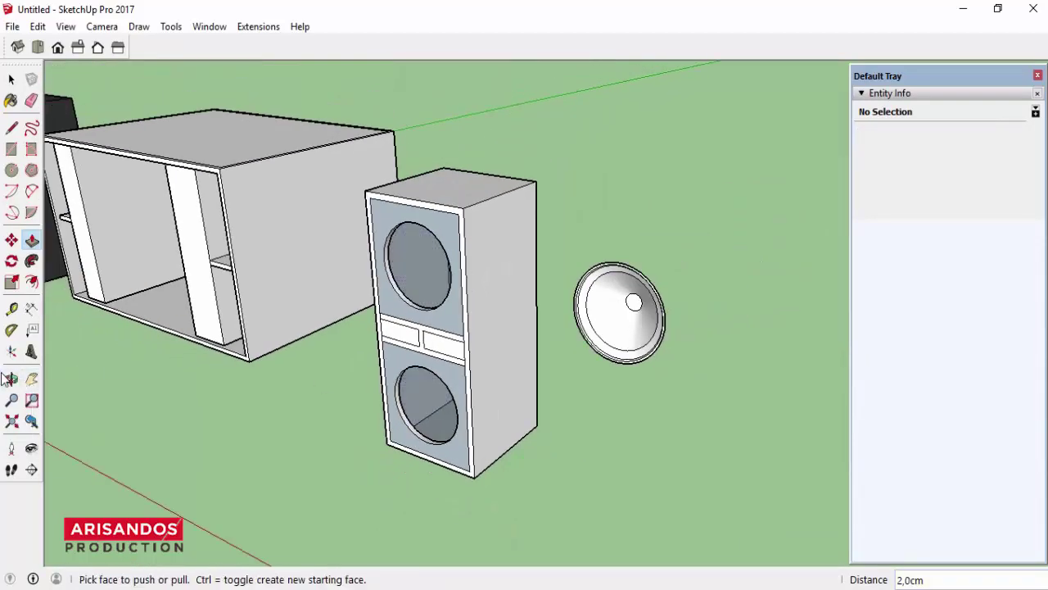
click(11, 380)
drag(270, 352, 498, 325)
scroll(431, 359, up, 3)
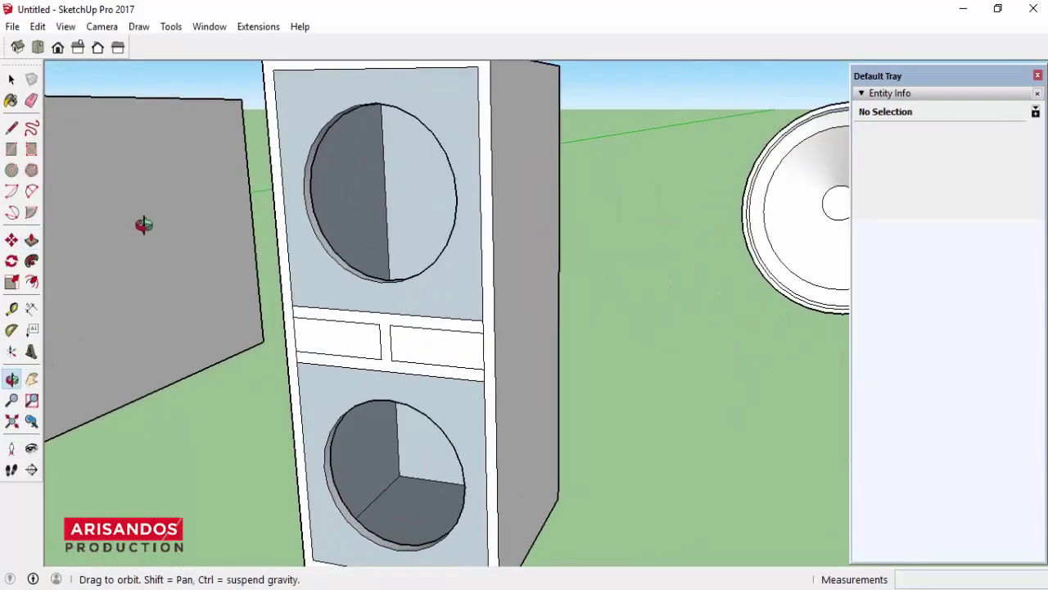
Step: Start pushing the small left port panel, then cancel and adjust the view
click(31, 240)
click(331, 342)
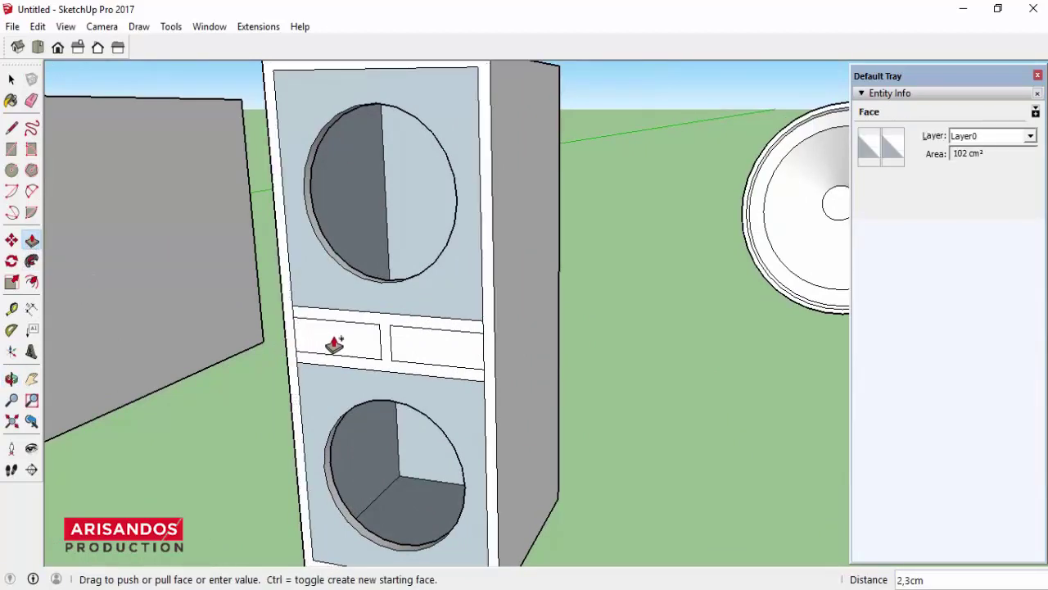
scroll(337, 344, down, 2)
scroll(340, 342, up, 2)
scroll(341, 339, down, 2)
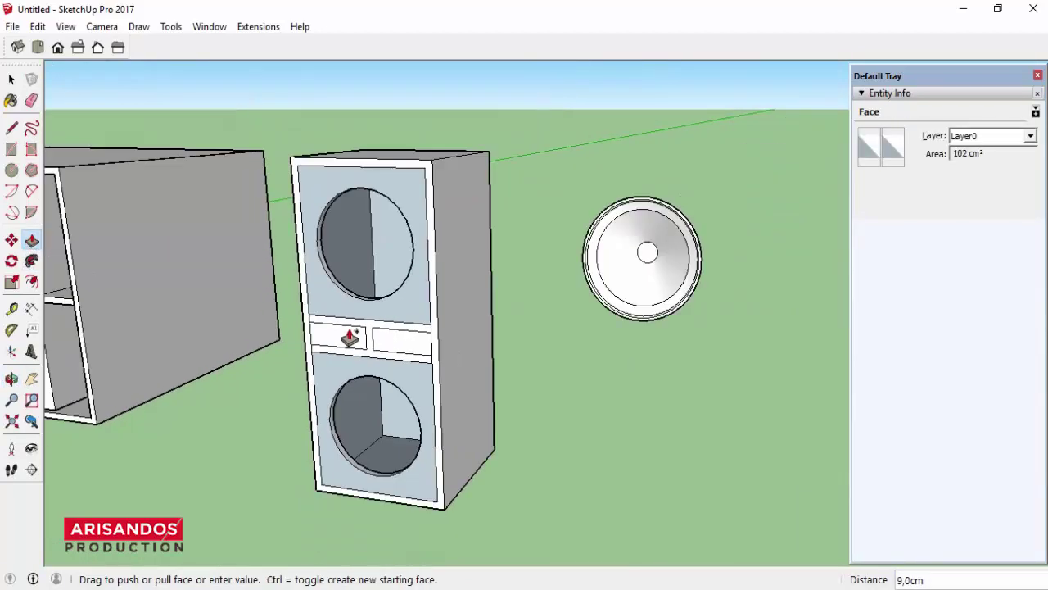
scroll(344, 338, up, 3)
click(349, 337)
key(space)
scroll(181, 262, down, 3)
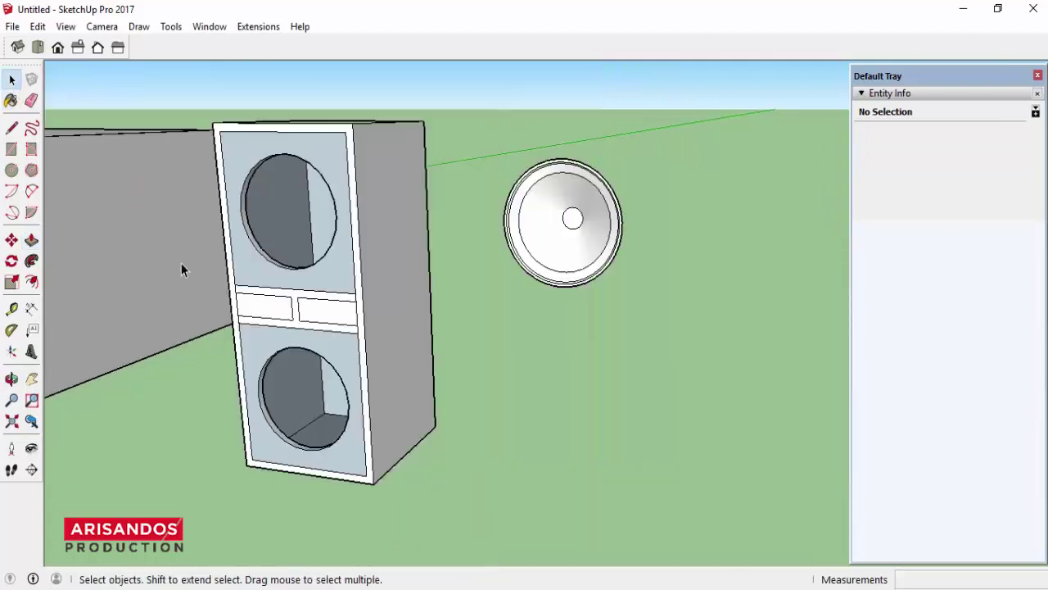
scroll(181, 263, down, 1)
click(11, 379)
scroll(299, 246, up, 5)
key(space)
Step: Push the left and right port panels 38 cm deep into the cabinet
click(250, 270)
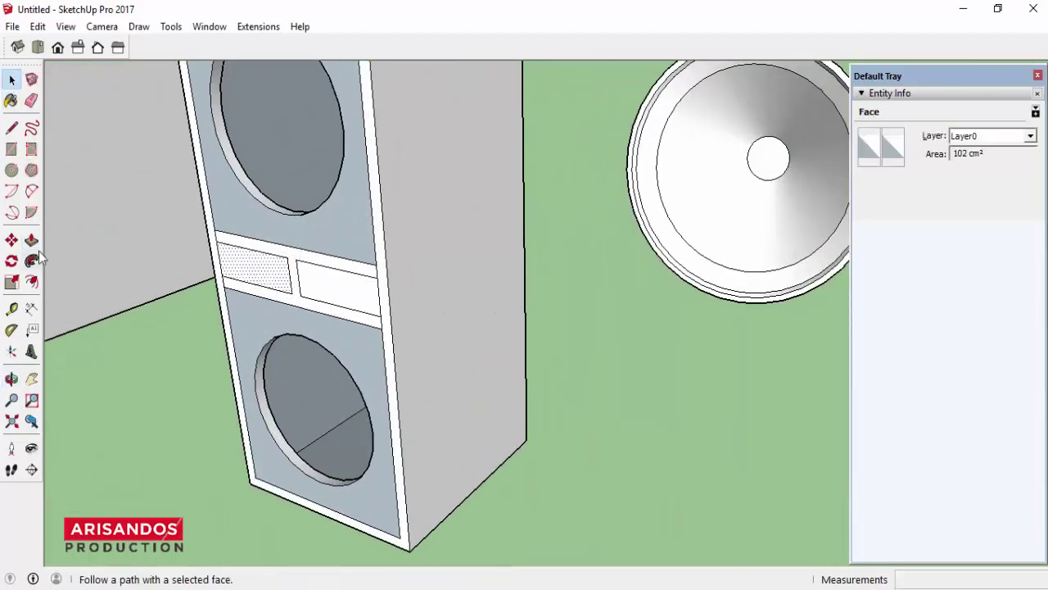
click(32, 239)
click(239, 271)
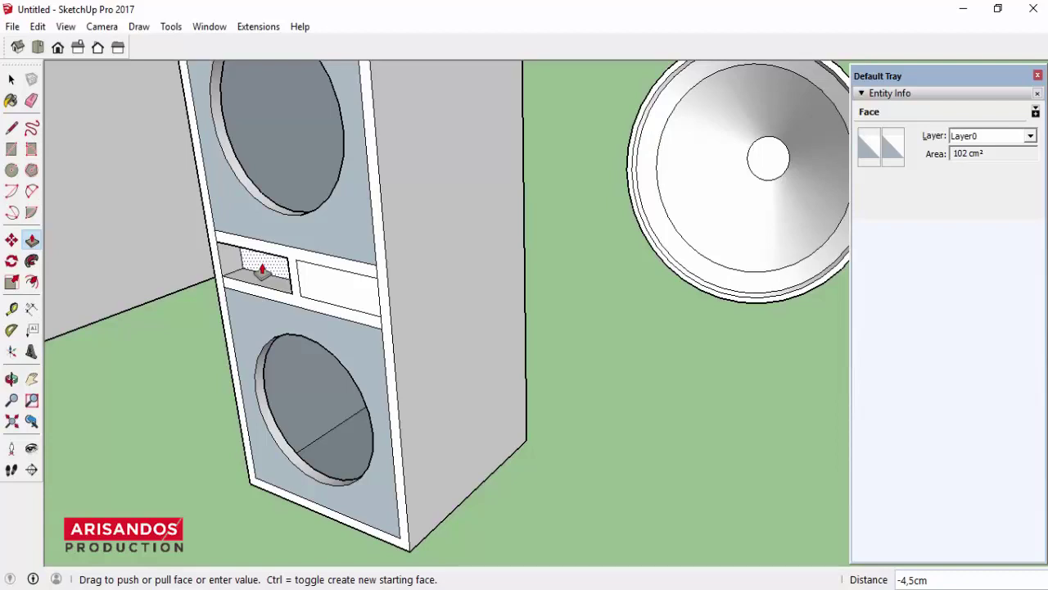
text(38)
key(Return)
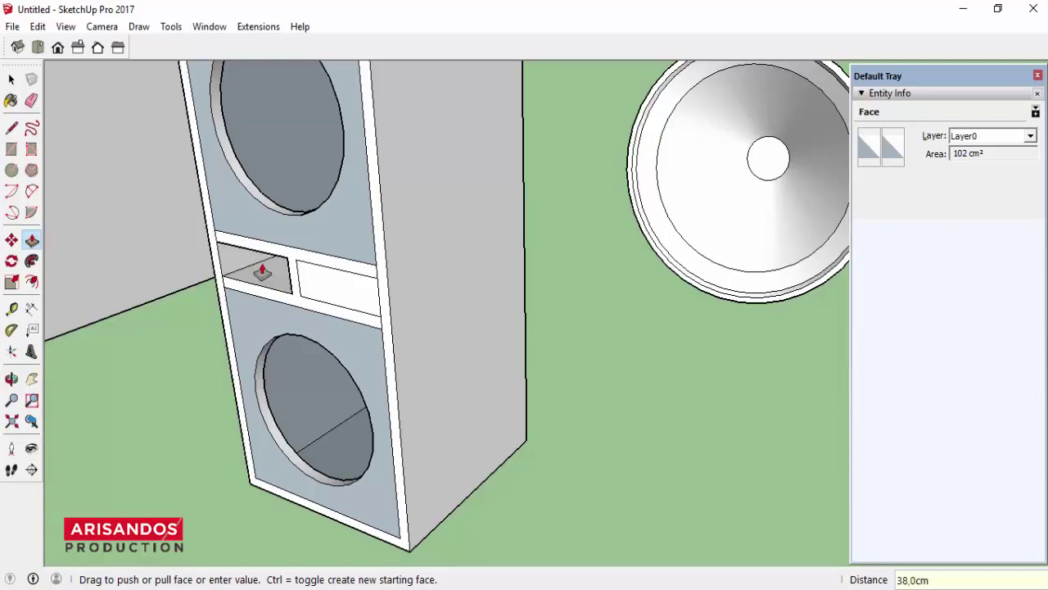
click(306, 283)
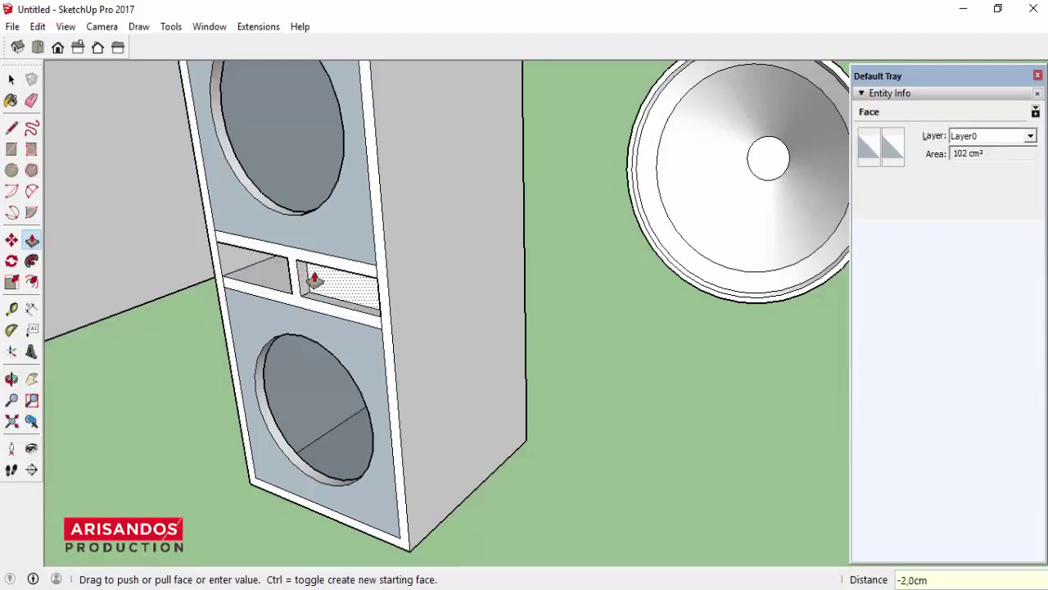
text(38)
key(Return)
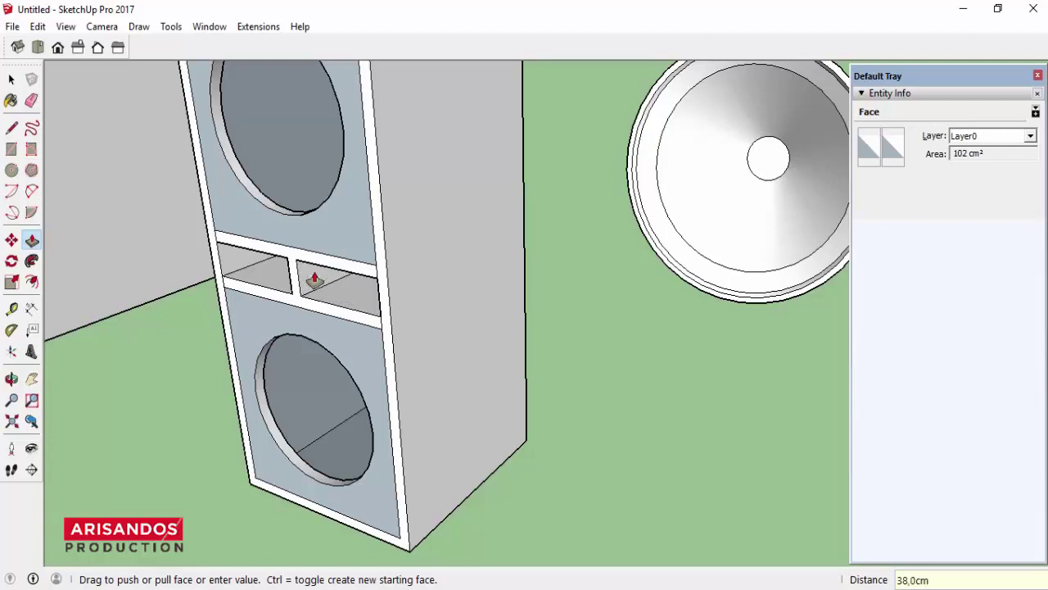
click(12, 378)
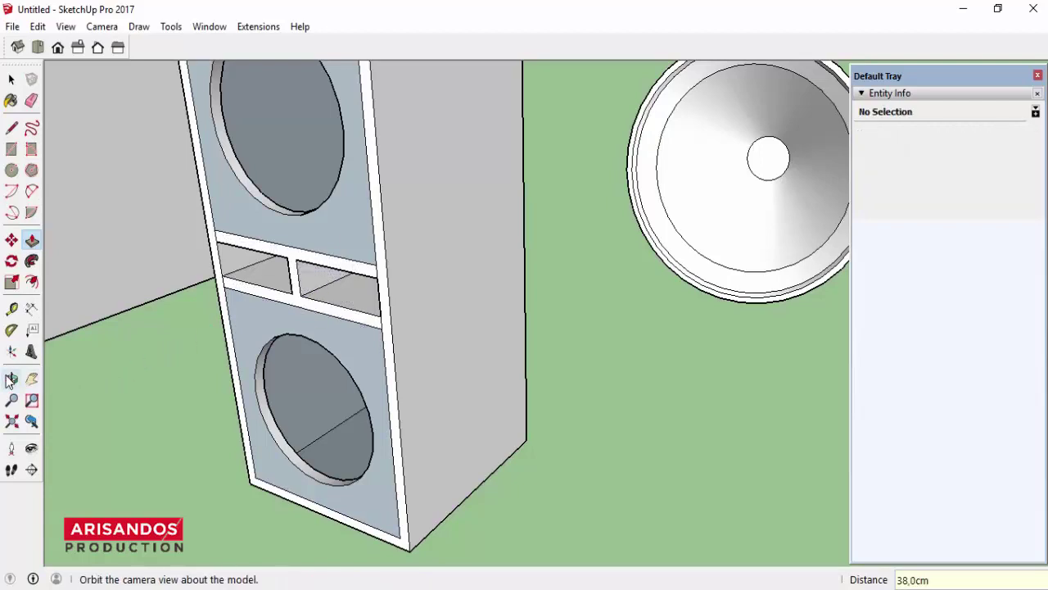
mouse_move(442, 270)
mouse_down()
mouse_move(602, 243)
mouse_move(575, 339)
mouse_move(440, 347)
mouse_move(543, 239)
mouse_move(635, 272)
mouse_up()
scroll(598, 239, up, 3)
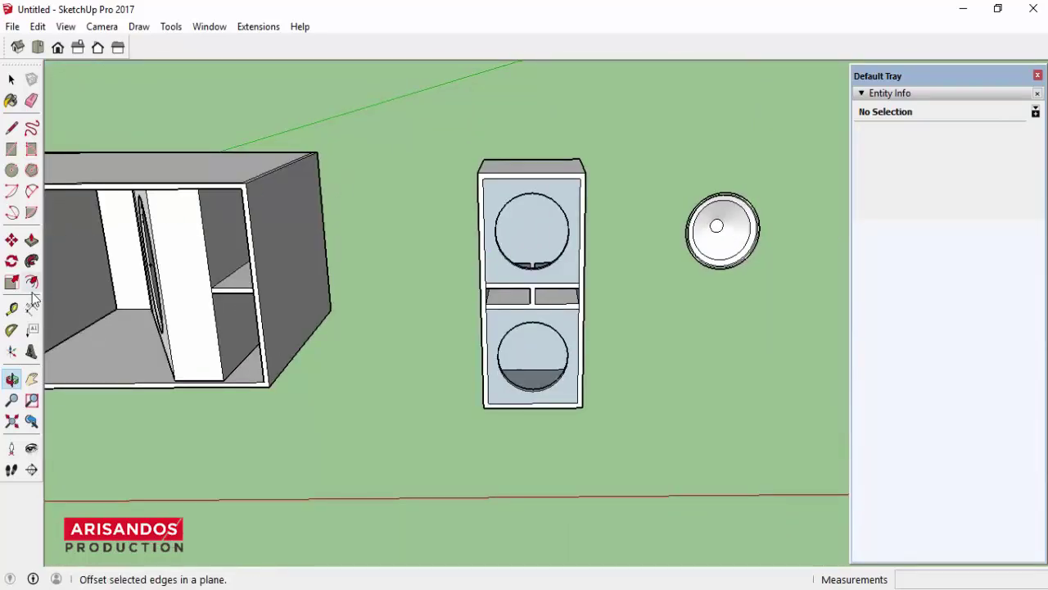
Step: Pull the cabinet's front frame out 2 cm, extending it to 4 cm
click(31, 239)
scroll(452, 175, up, 3)
click(505, 177)
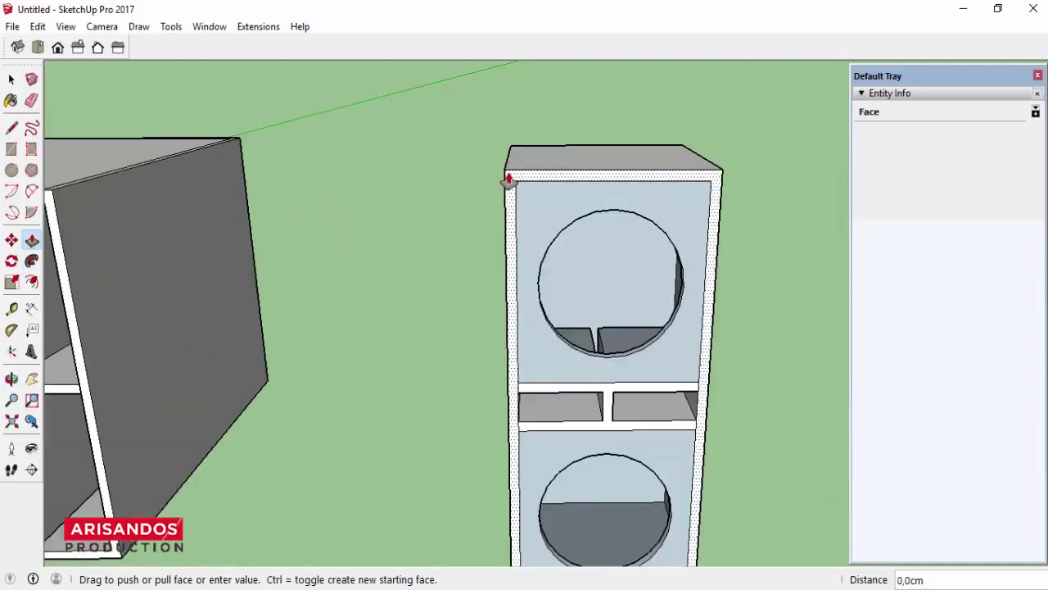
text(2)
key(Return)
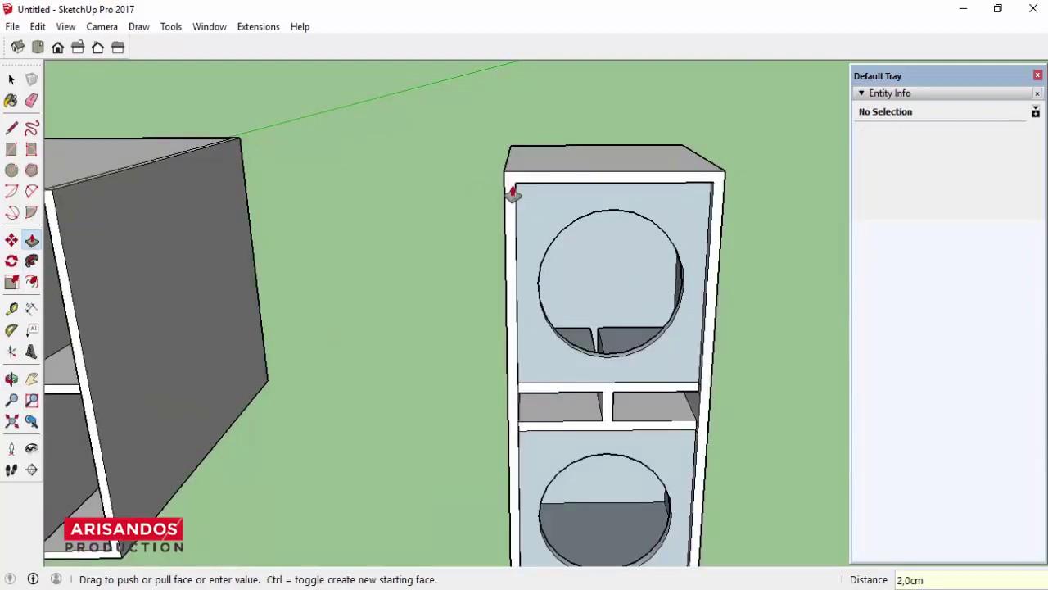
text(4)
key(Return)
scroll(511, 193, down, 2)
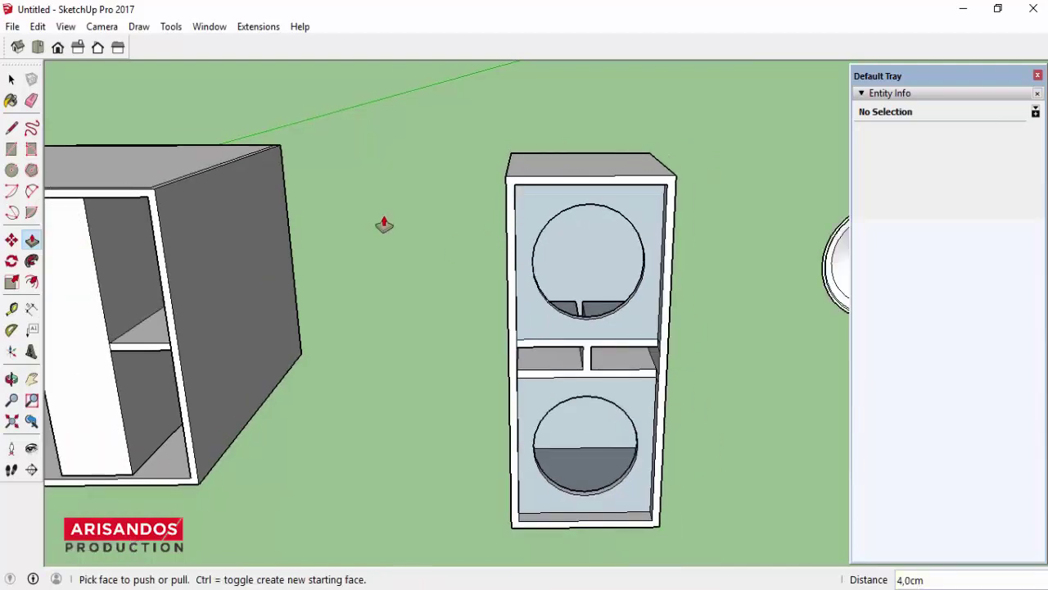
click(12, 378)
mouse_move(478, 325)
mouse_down()
mouse_move(297, 306)
mouse_move(606, 231)
mouse_move(642, 356)
mouse_move(594, 257)
mouse_move(559, 241)
mouse_move(505, 171)
mouse_move(477, 155)
mouse_up()
Step: Window-select the entire speaker cabinet and make it one group
click(12, 79)
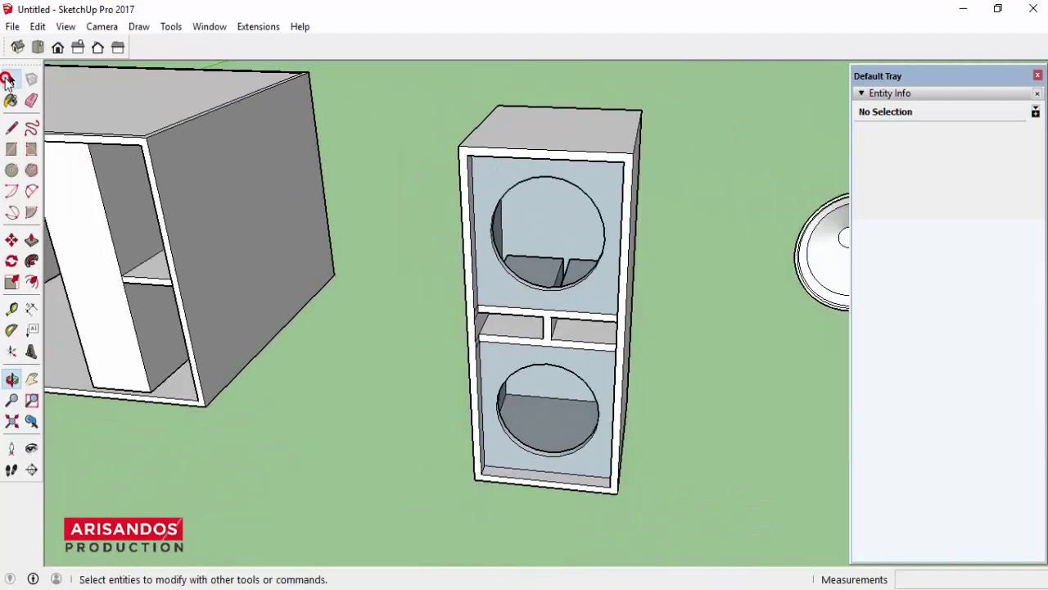
mouse_move(415, 74)
mouse_down()
mouse_move(702, 456)
mouse_move(708, 528)
mouse_up()
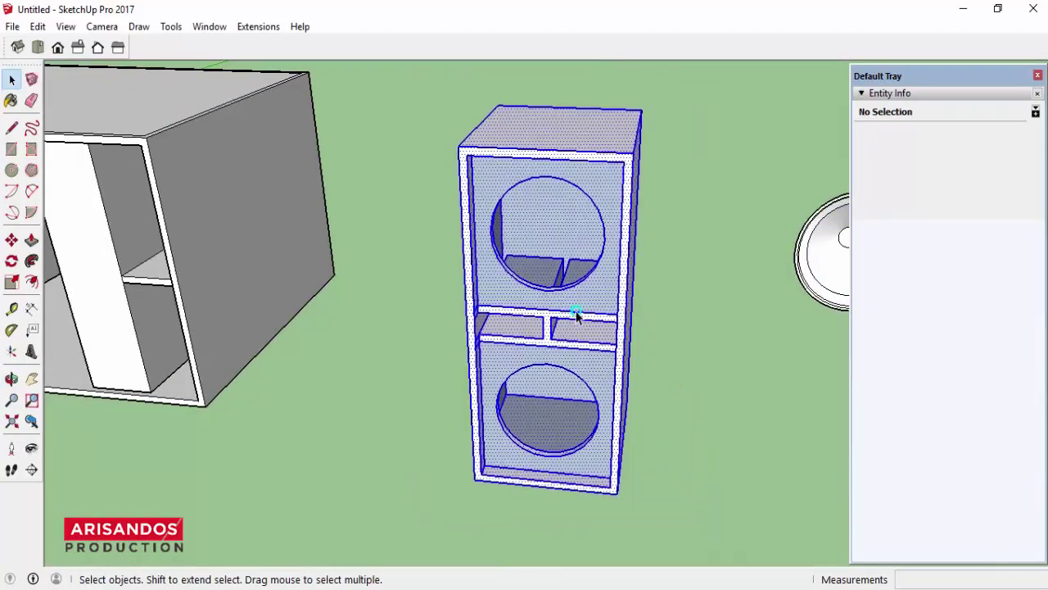
right_click(573, 311)
click(621, 335)
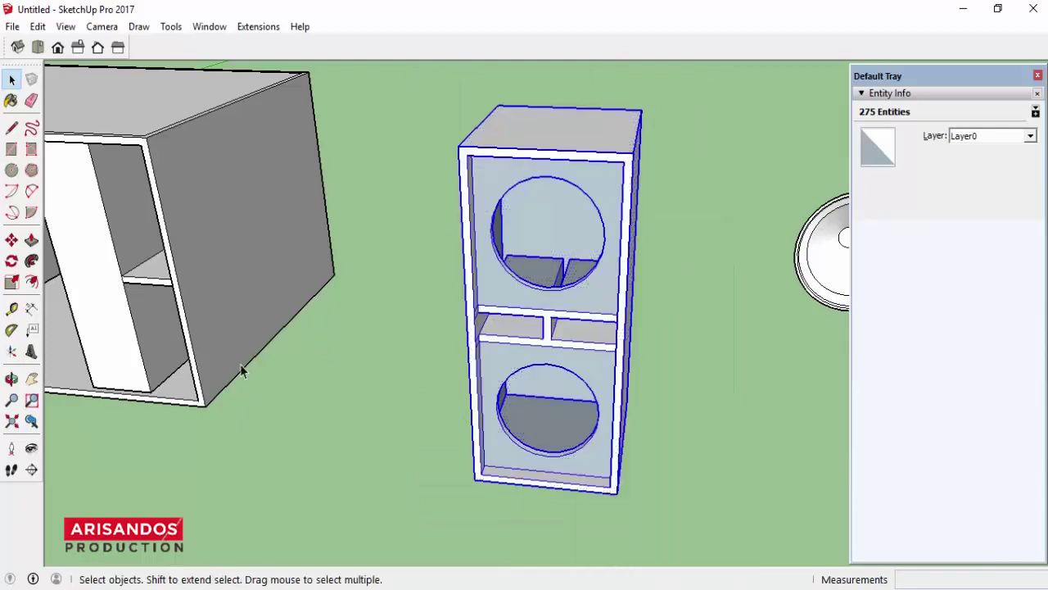
click(12, 379)
mouse_move(639, 269)
mouse_down()
mouse_move(586, 226)
mouse_move(531, 236)
mouse_up()
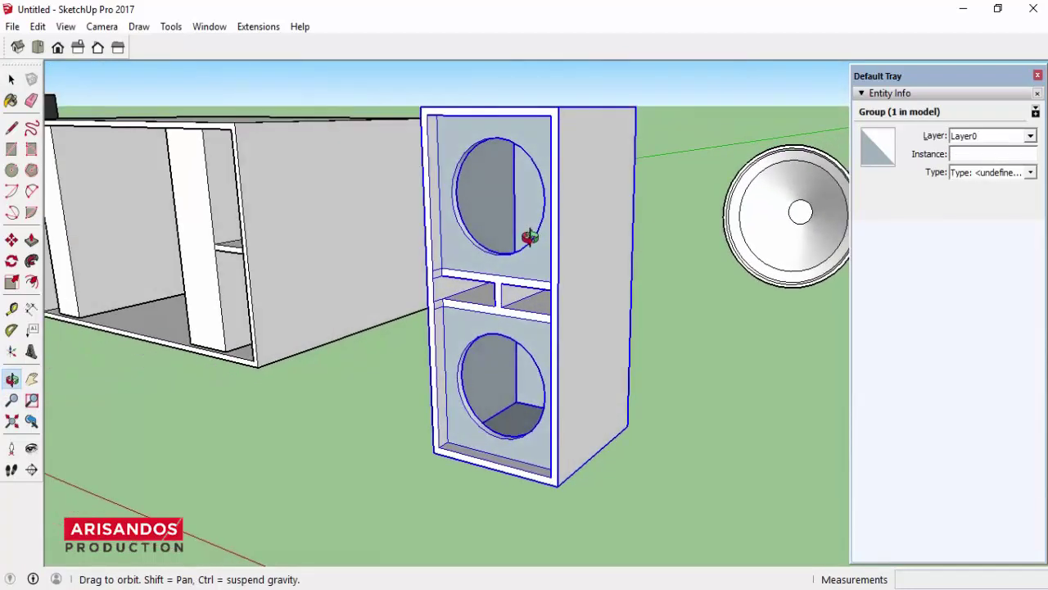
drag(51, 133, 604, 201)
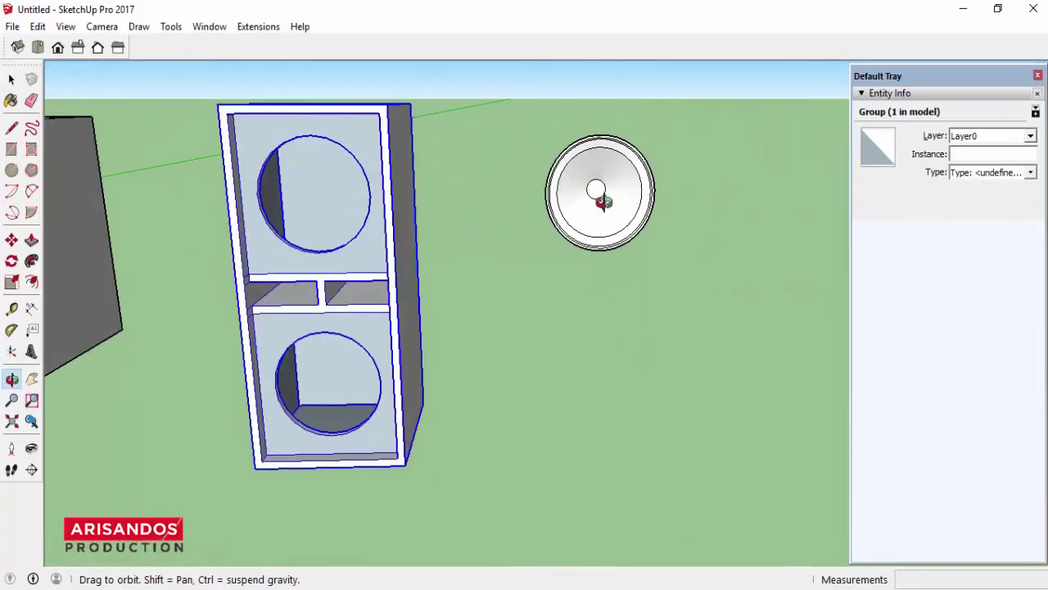
click(12, 79)
Step: Draw a 14 cm vertical line from the upper woofer opening's top edge to its centre
click(11, 128)
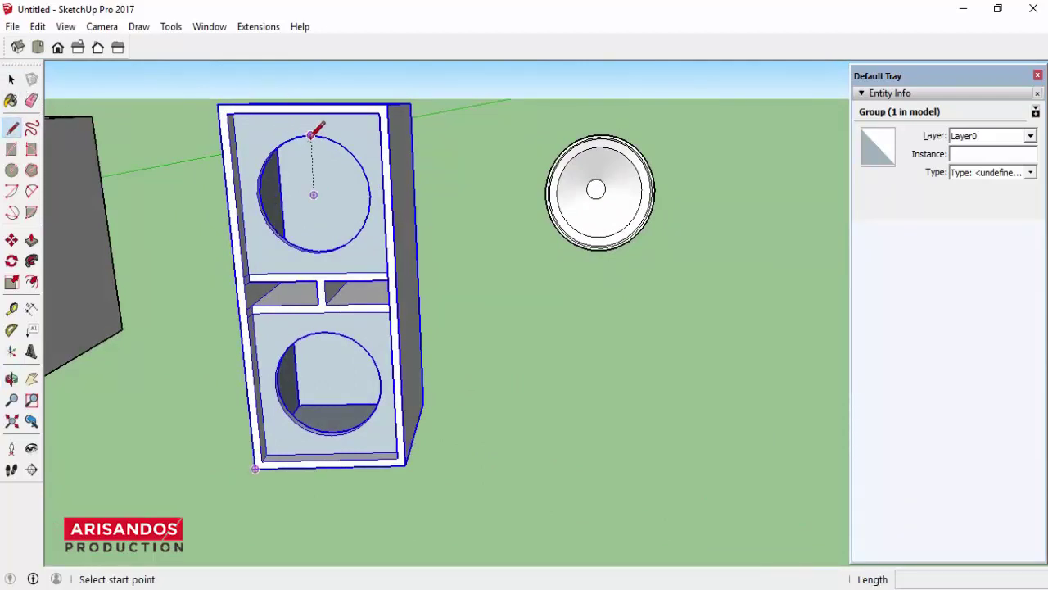
scroll(310, 133, up, 2)
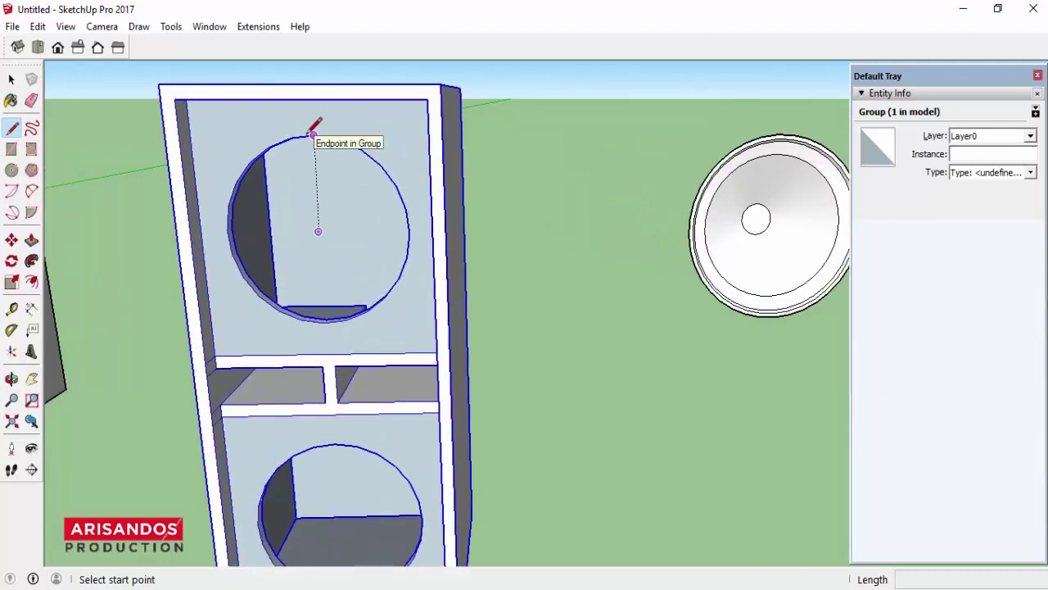
click(314, 136)
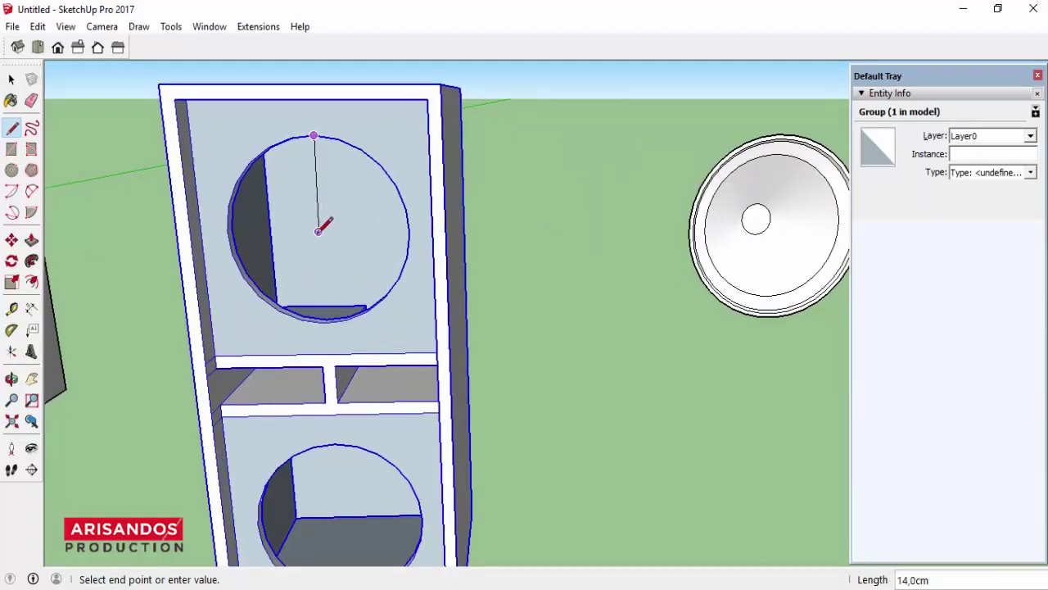
scroll(321, 223, down, 3)
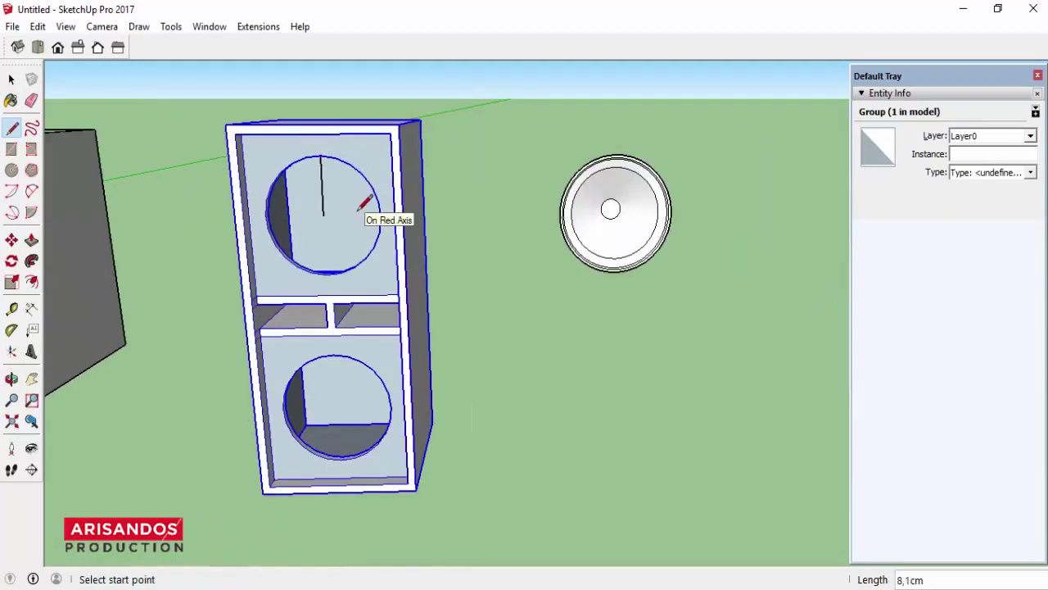
scroll(359, 210, down, 3)
scroll(339, 300, up, 1)
scroll(340, 290, up, 2)
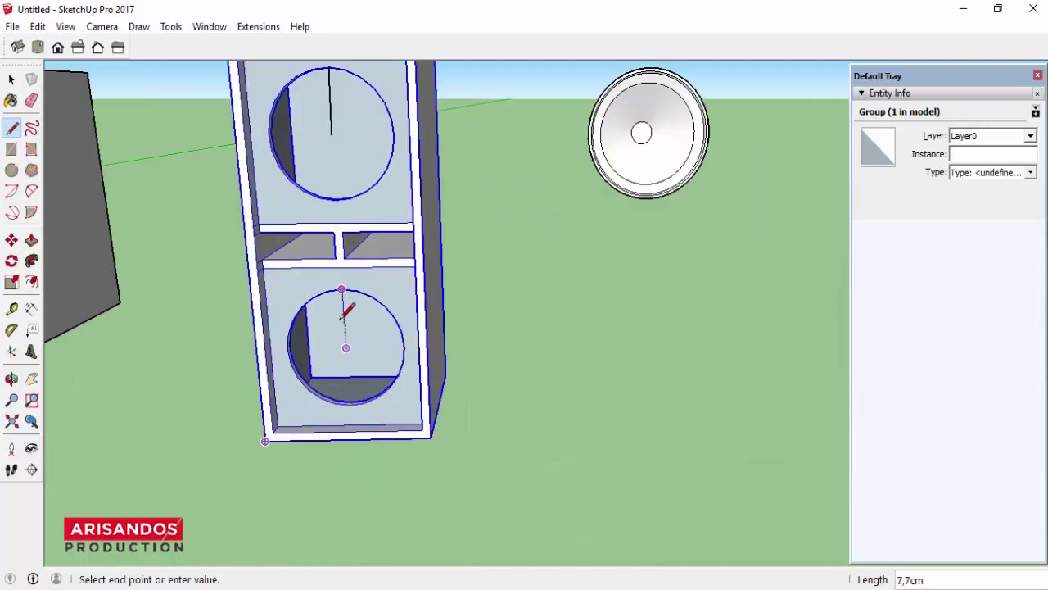
click(346, 347)
Step: Inside the woofer group, use Find Center on its outer circle, then exit the group
scroll(394, 315, down, 2)
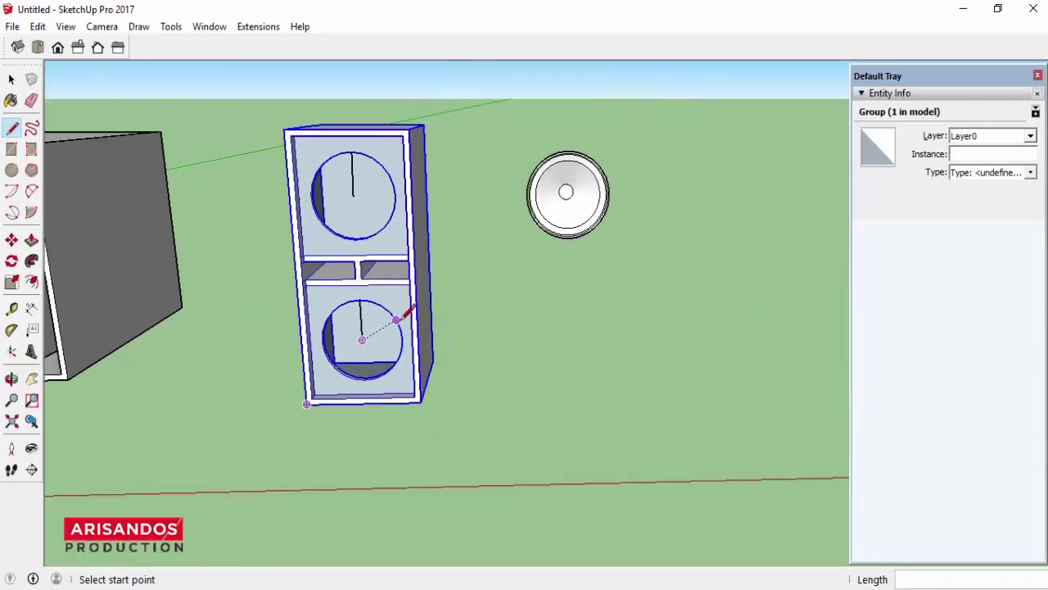
click(10, 77)
click(585, 179)
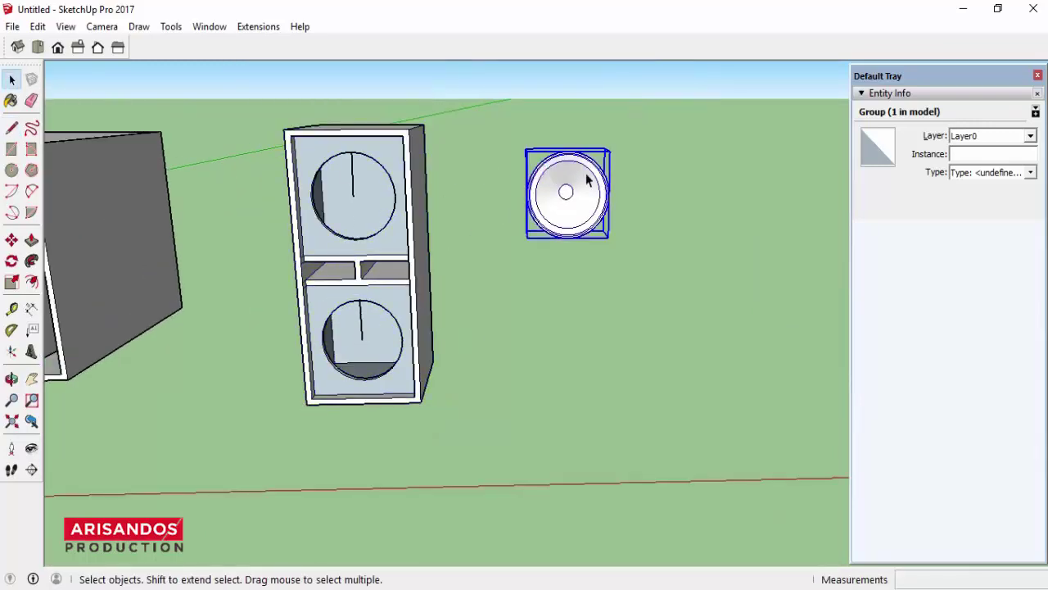
scroll(595, 185, up, 2)
scroll(597, 190, up, 2)
scroll(557, 205, down, 2)
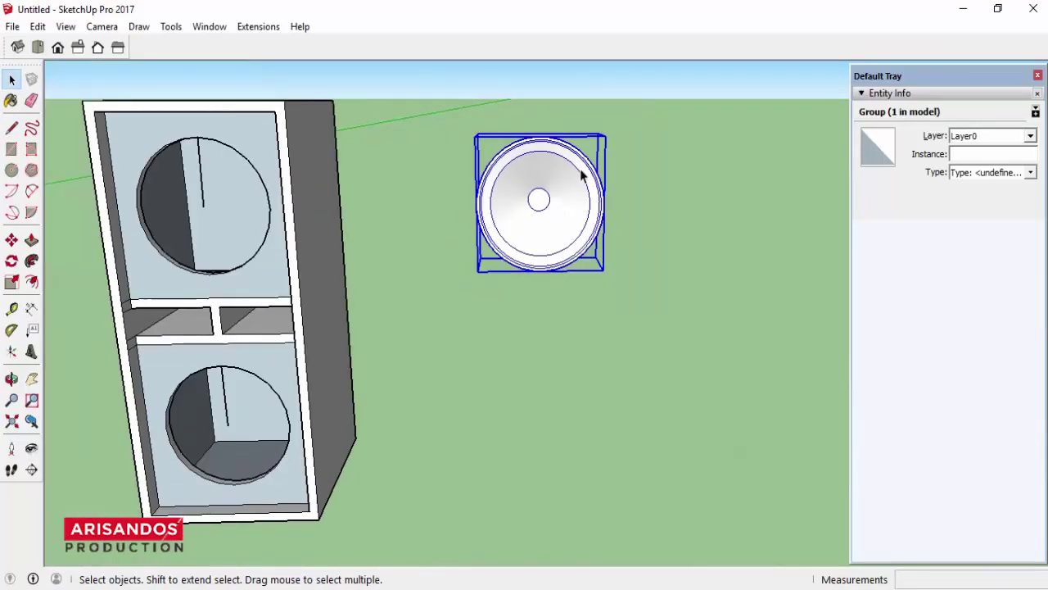
scroll(516, 173, up, 2)
double_click(545, 149)
scroll(573, 154, up, 3)
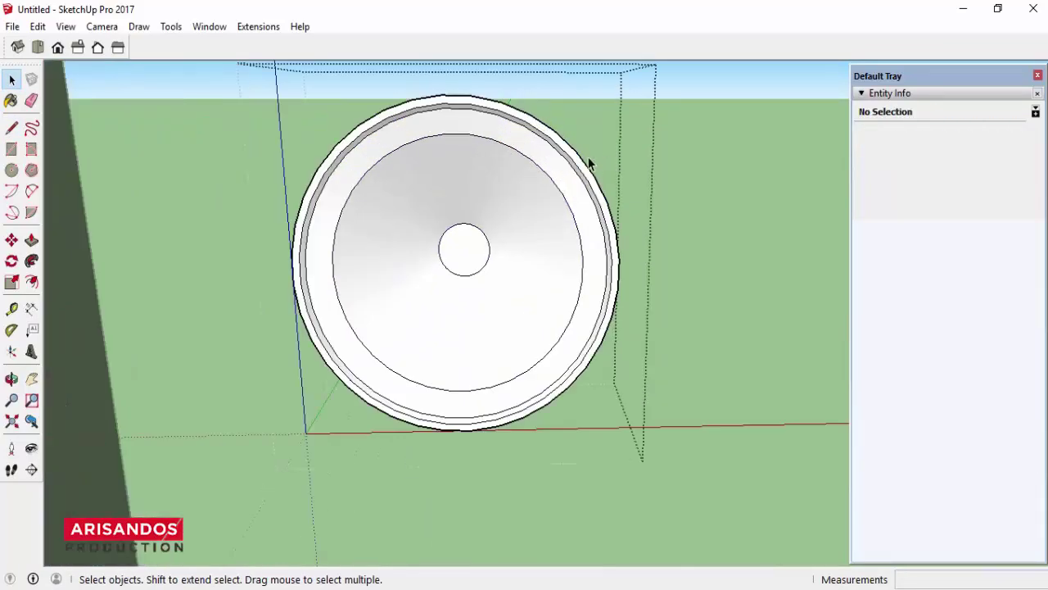
right_click(580, 162)
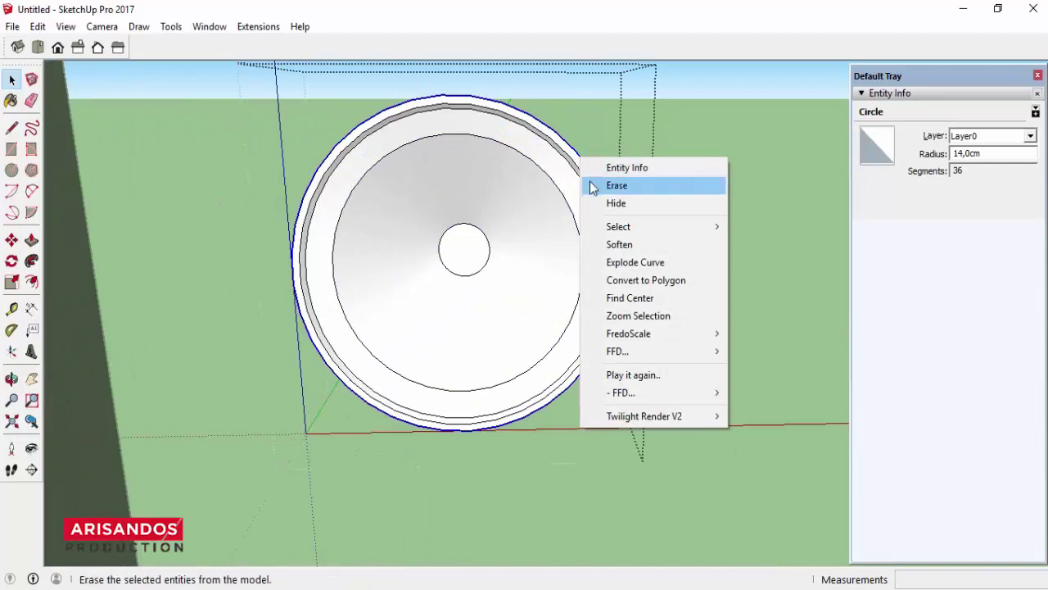
click(620, 300)
click(733, 237)
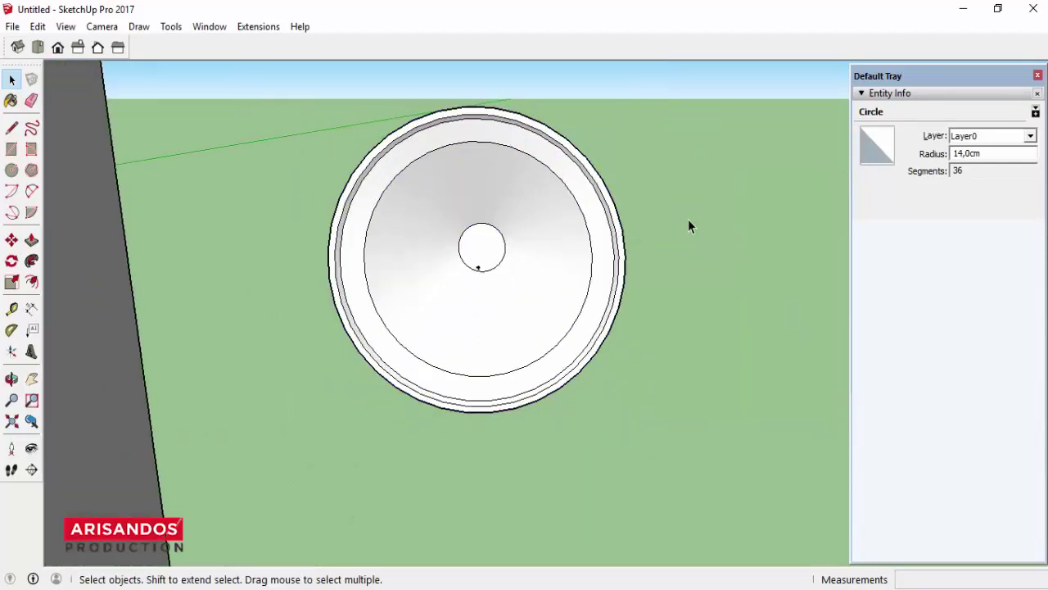
scroll(688, 218, down, 3)
click(599, 243)
scroll(618, 218, down, 2)
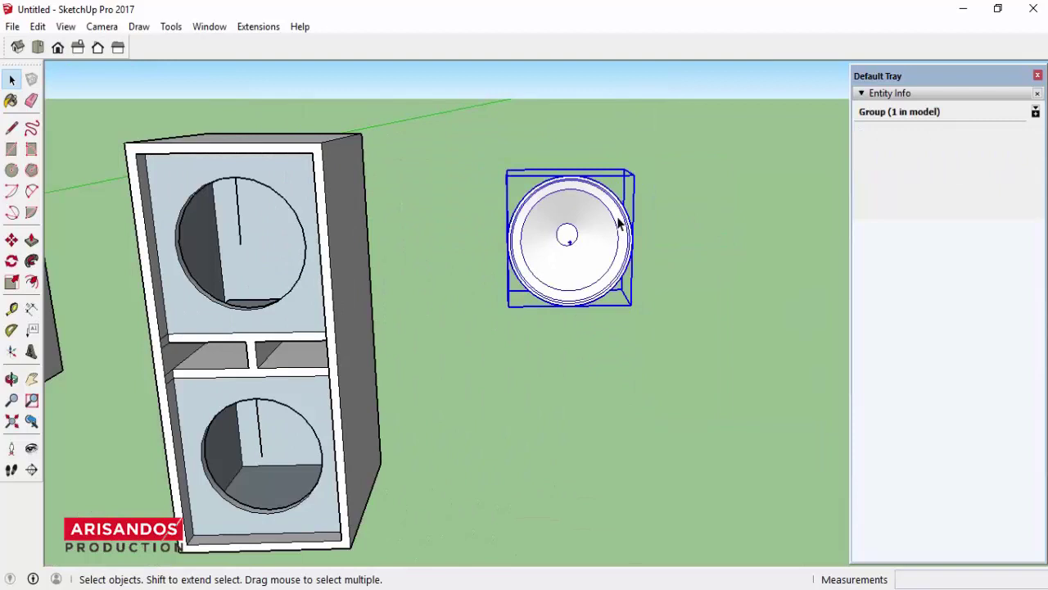
Step: Move the woofer by its centre point into the upper cut-out's centre
click(13, 239)
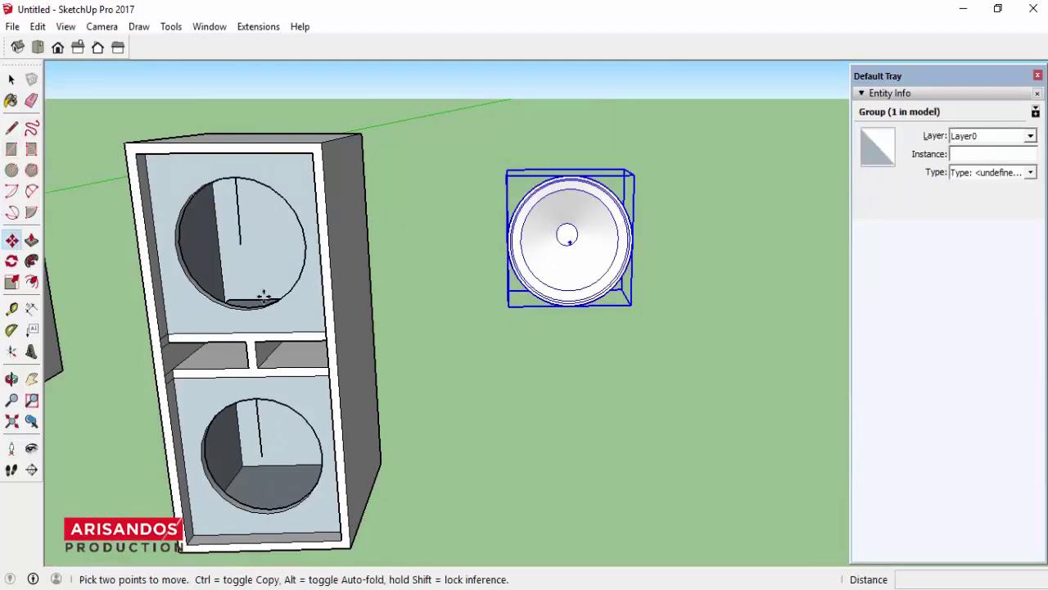
click(568, 240)
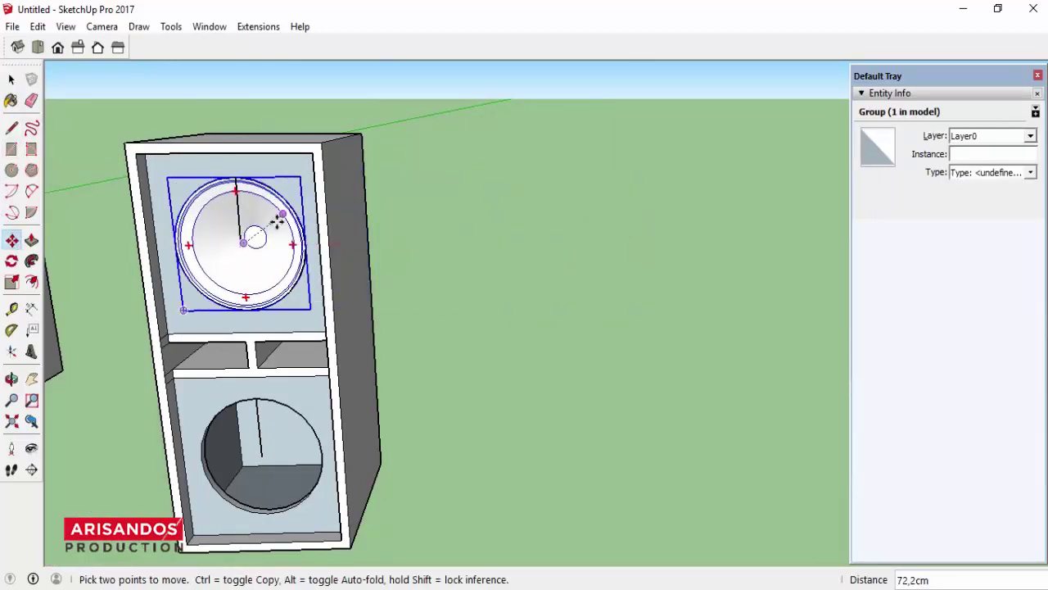
click(279, 221)
scroll(339, 184, down, 2)
scroll(274, 223, up, 2)
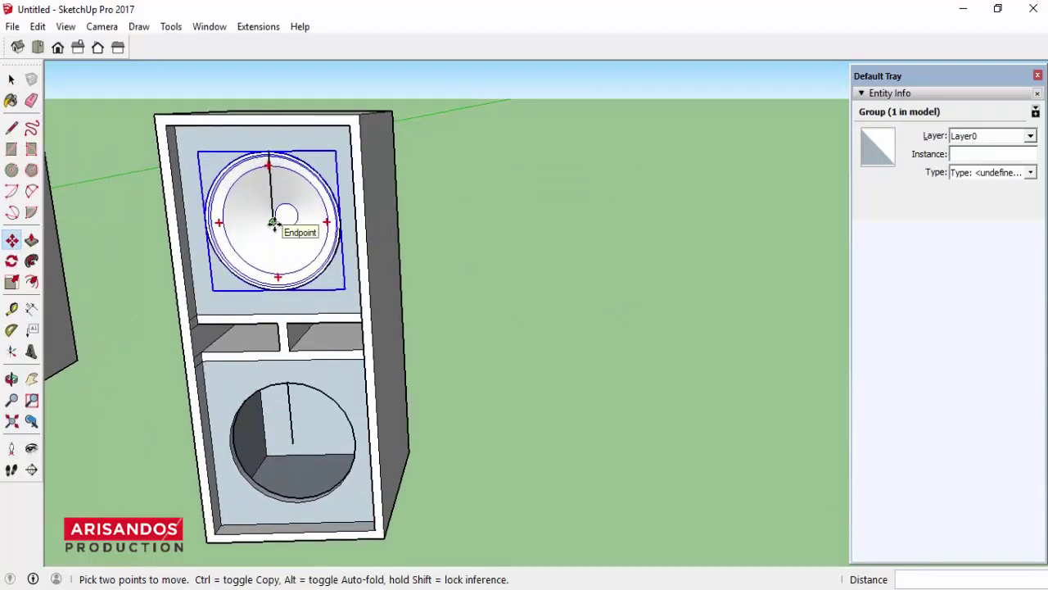
Step: Place a copy of the woofer in the lower cut-out
ctrl+click(273, 223)
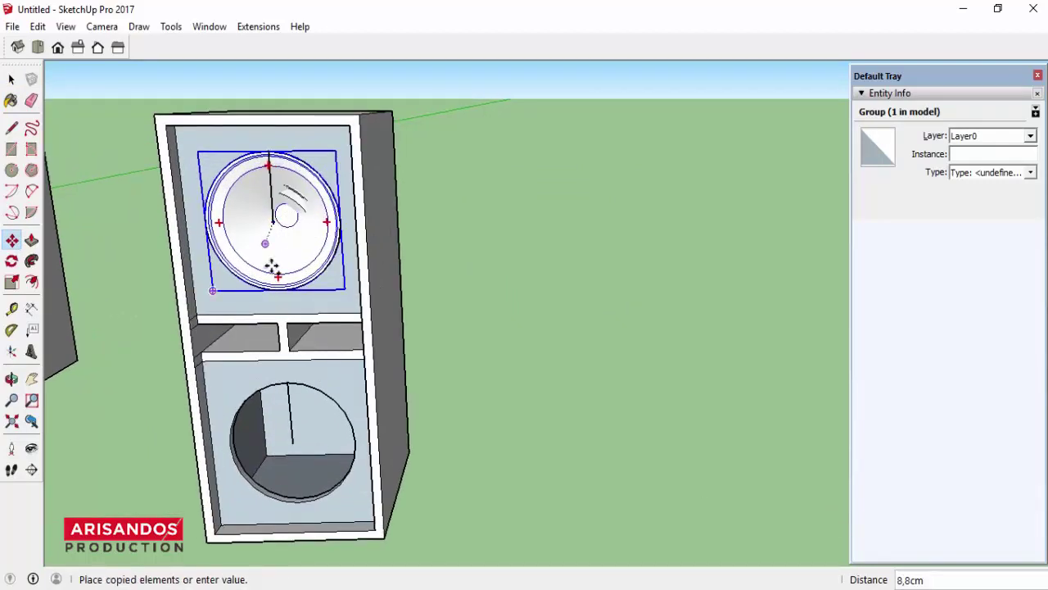
click(292, 445)
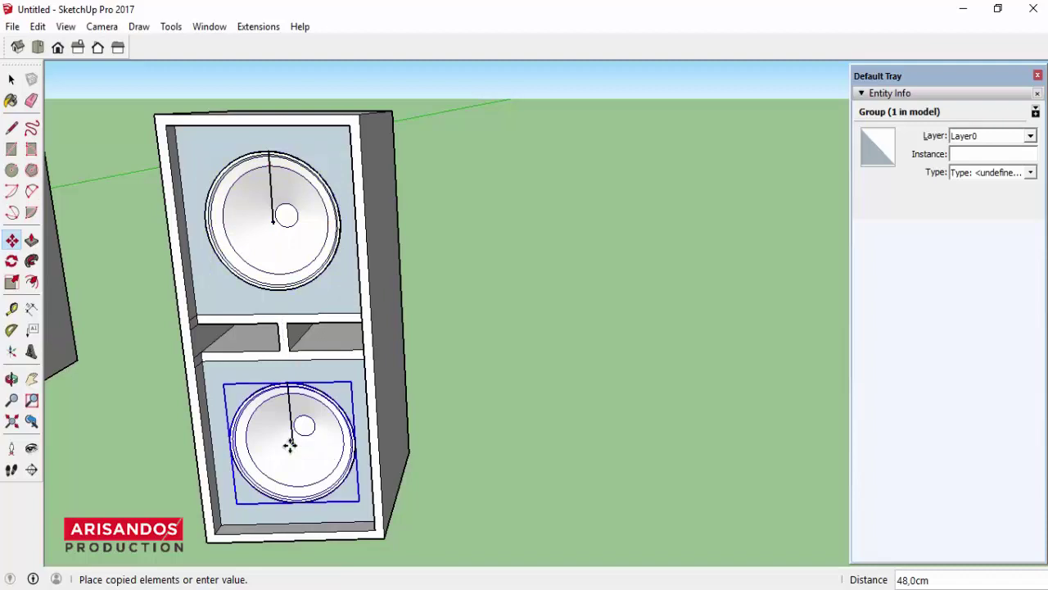
scroll(445, 320, down, 2)
scroll(444, 320, down, 1)
click(11, 79)
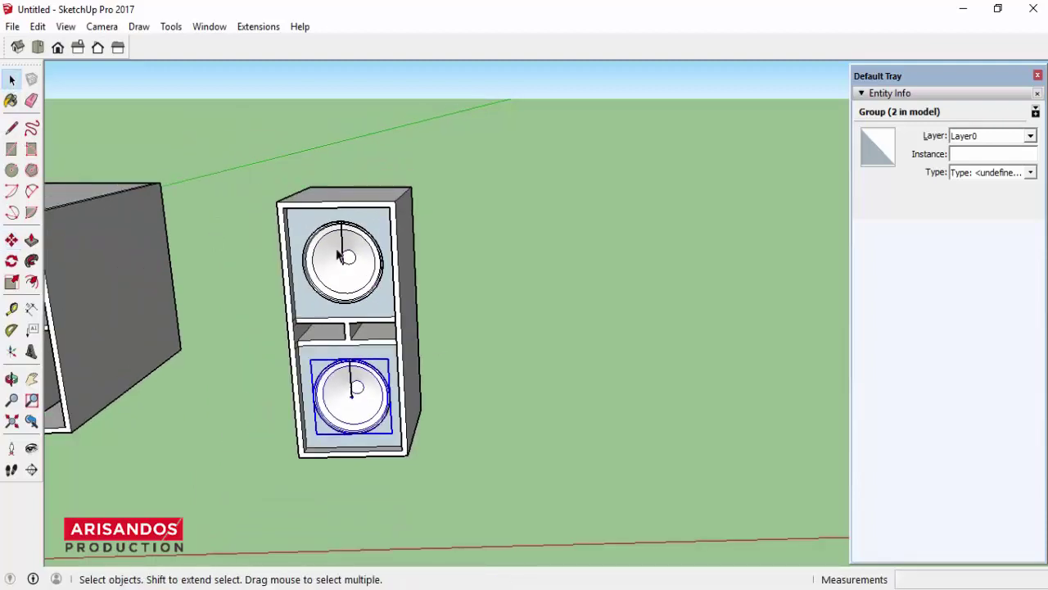
click(342, 247)
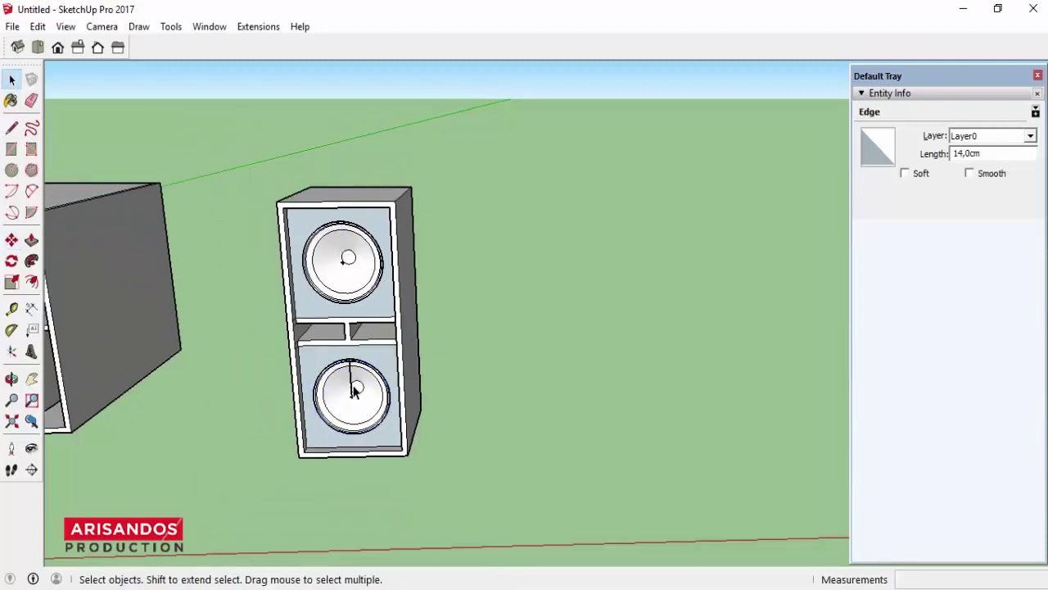
key(Escape)
mouse_move(358, 388)
middle_down()
mouse_move(446, 321)
mouse_move(397, 358)
middle_up()
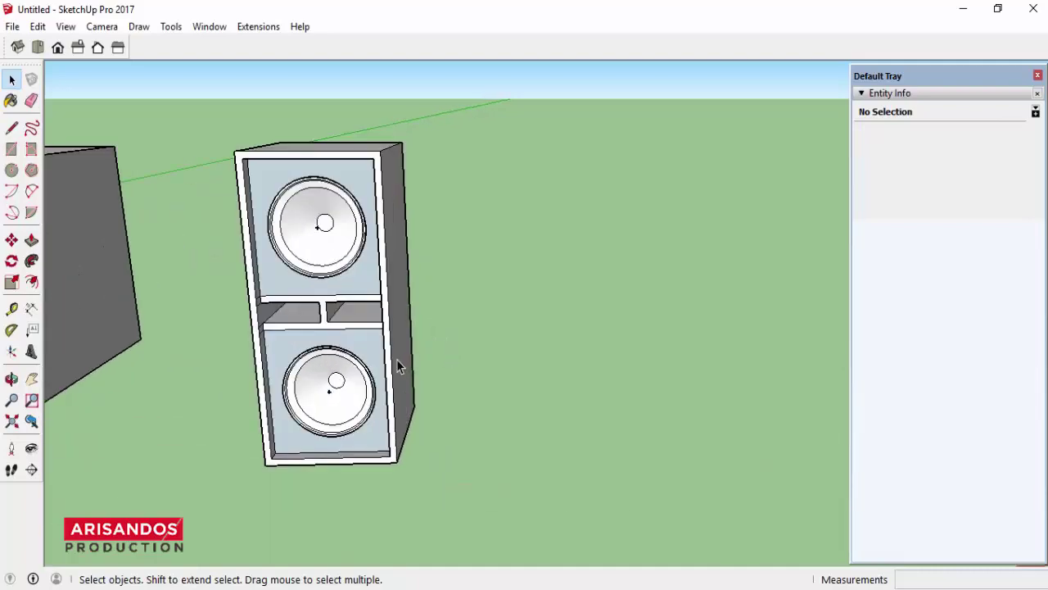
scroll(396, 359, up, 2)
click(13, 380)
mouse_move(351, 234)
mouse_down()
mouse_move(665, 201)
mouse_move(635, 194)
mouse_move(480, 321)
mouse_move(543, 243)
mouse_move(336, 234)
mouse_up()
scroll(476, 263, down, 2)
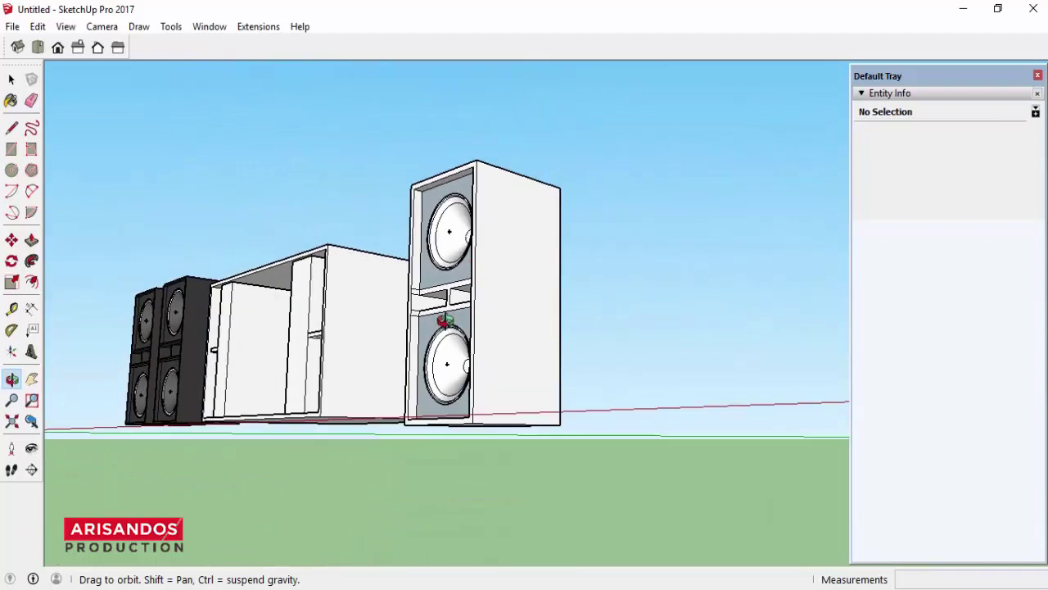
mouse_move(576, 239)
mouse_down()
mouse_move(461, 266)
mouse_move(632, 380)
mouse_move(533, 274)
mouse_move(553, 291)
mouse_up()
scroll(553, 290, up, 3)
scroll(563, 293, down, 4)
scroll(554, 295, down, 1)
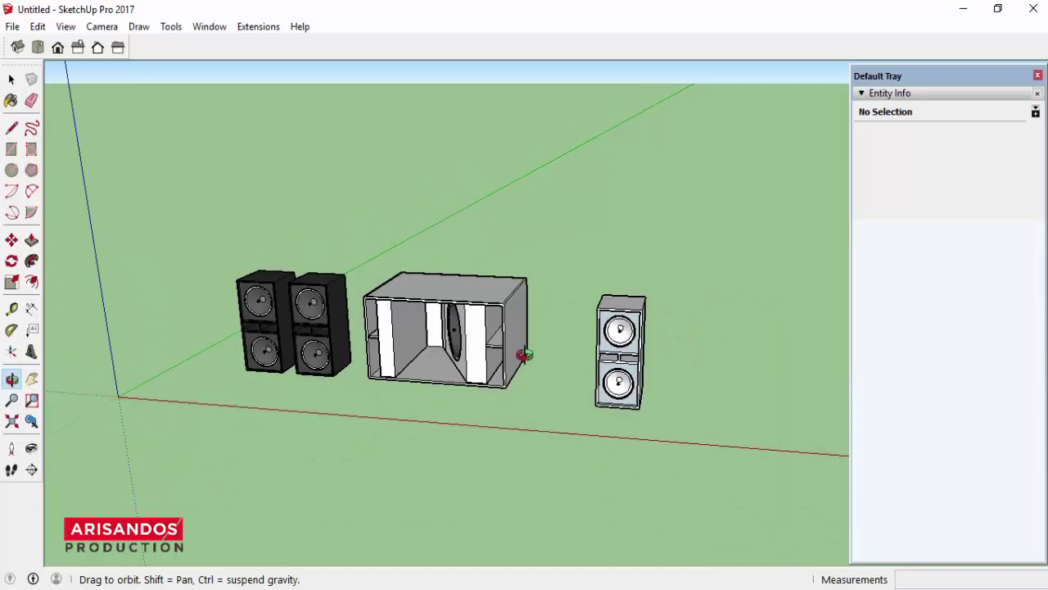
scroll(525, 355, up, 2)
mouse_move(385, 316)
mouse_down()
mouse_move(660, 276)
mouse_move(529, 344)
mouse_up()
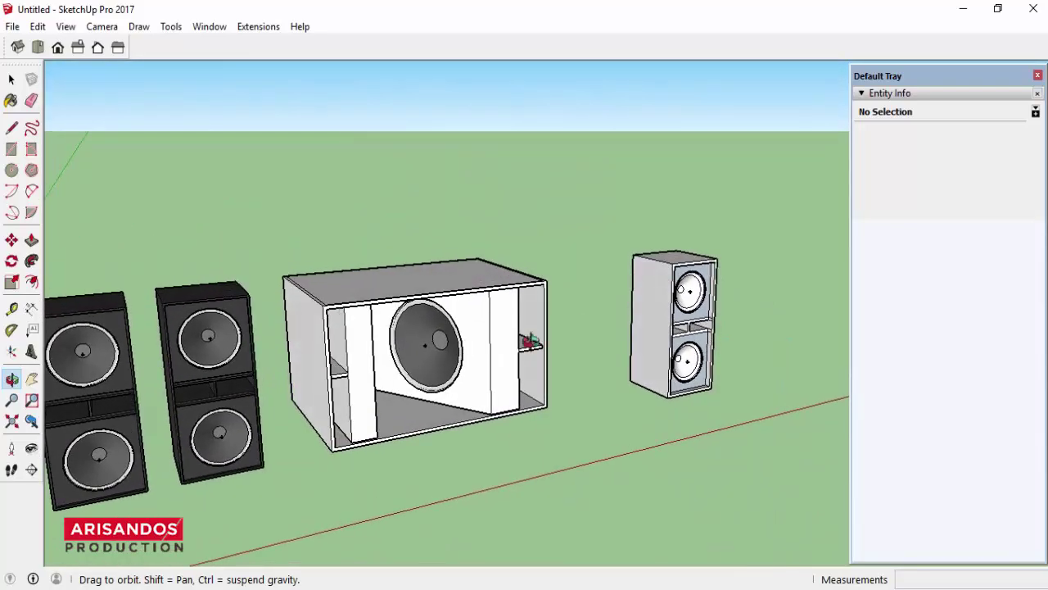
scroll(465, 348, up, 3)
drag(466, 348, 262, 312)
scroll(456, 304, up, 3)
scroll(468, 292, down, 4)
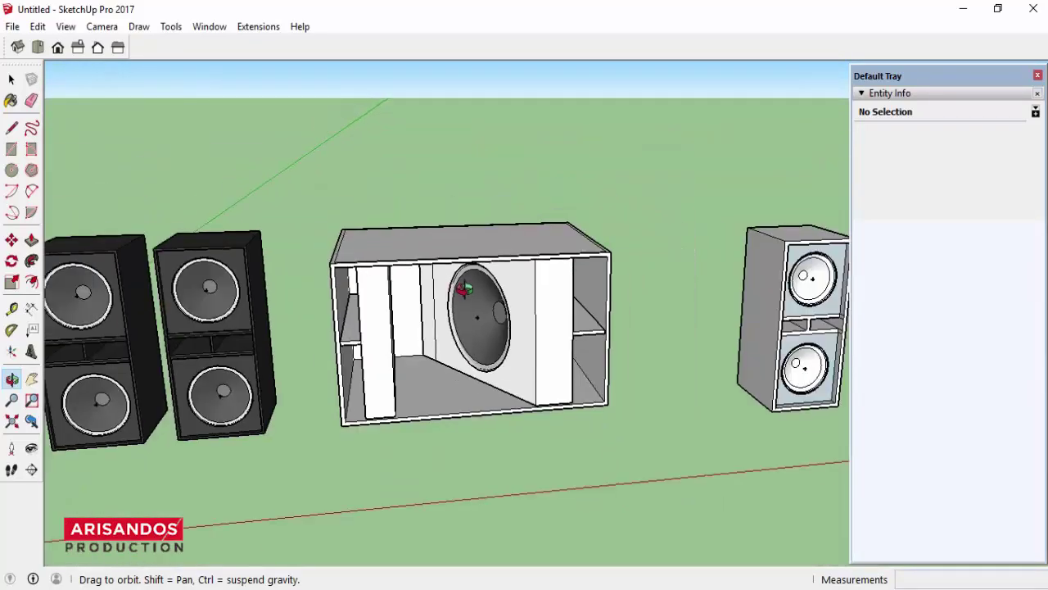
scroll(464, 288, down, 1)
mouse_move(464, 290)
mouse_down()
mouse_move(407, 316)
mouse_move(424, 312)
mouse_up()
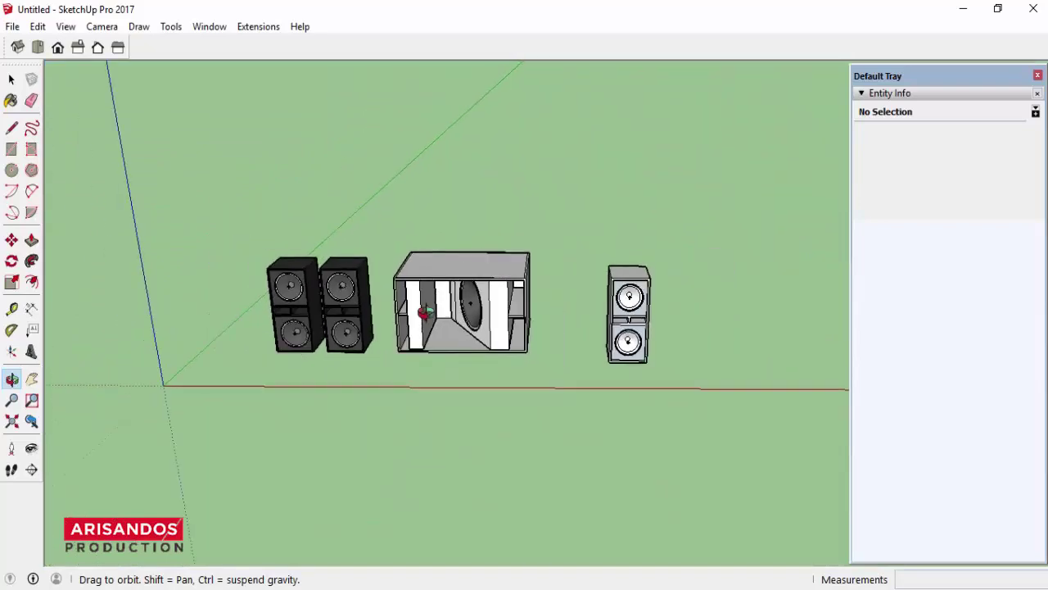
scroll(503, 307, up, 2)
scroll(234, 257, up, 2)
scroll(194, 241, down, 5)
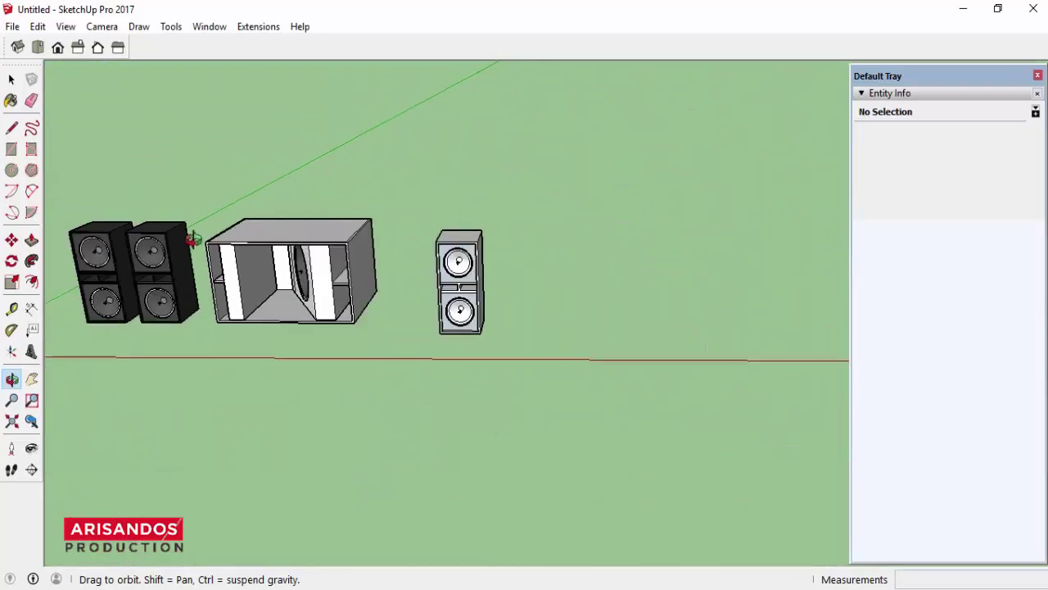
scroll(162, 228, down, 2)
scroll(424, 300, up, 1)
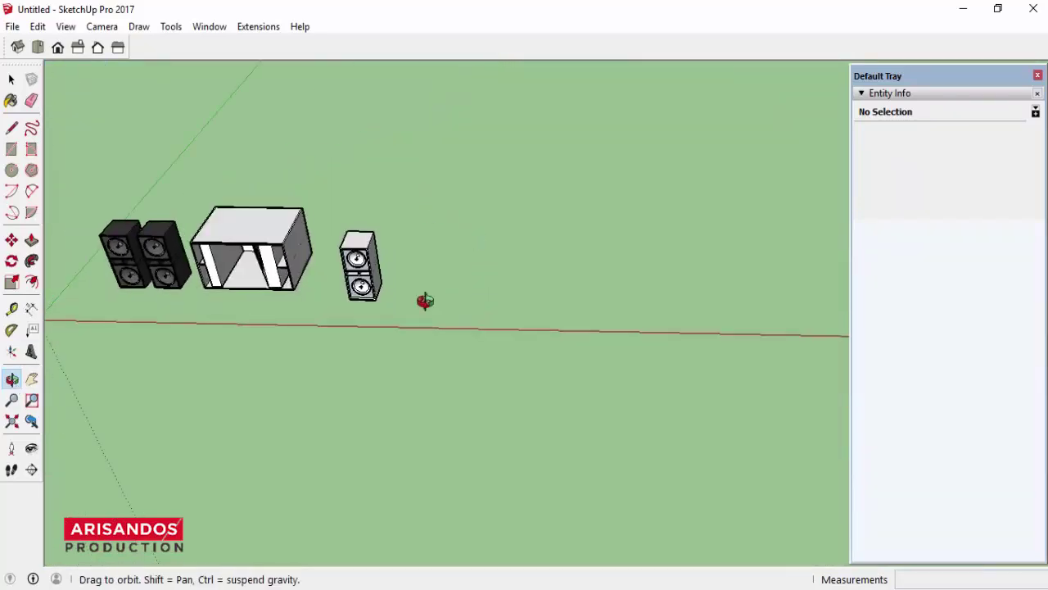
scroll(601, 308, up, 2)
scroll(593, 305, up, 2)
scroll(565, 307, down, 3)
drag(205, 297, 286, 171)
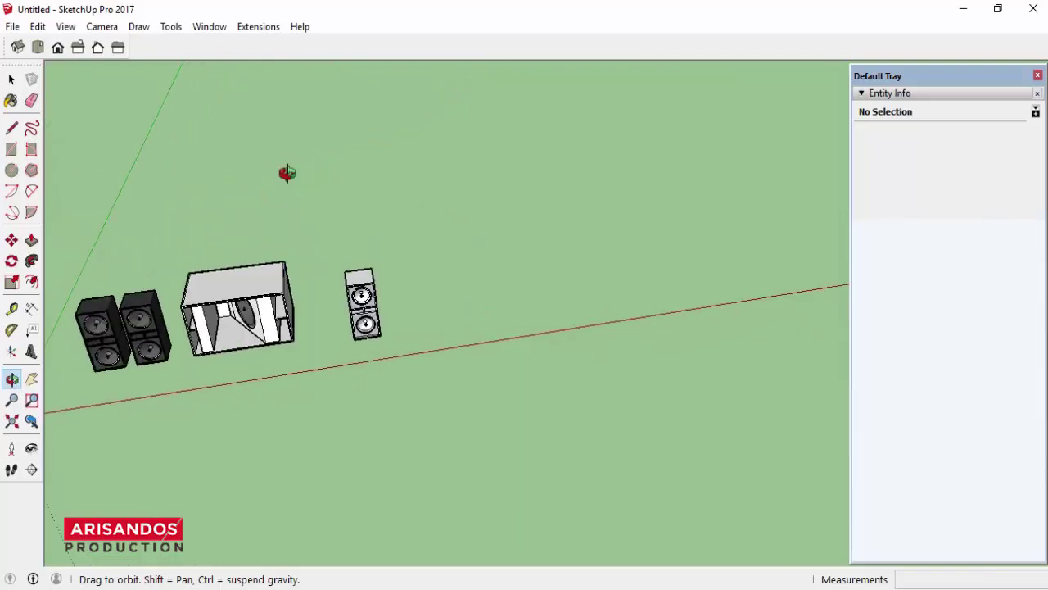
scroll(263, 303, up, 3)
drag(272, 301, 309, 279)
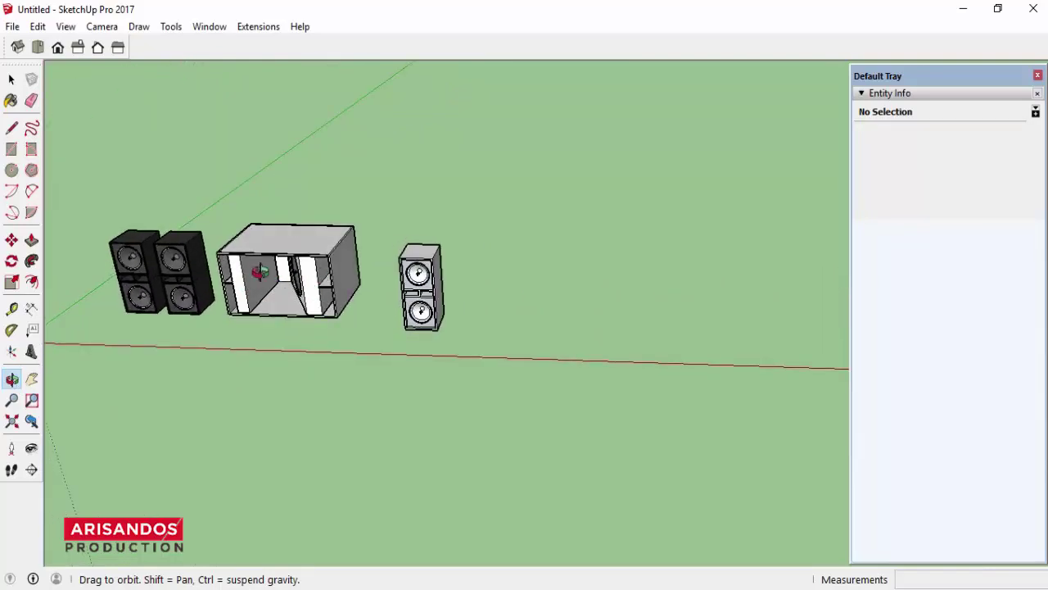
scroll(280, 260, down, 2)
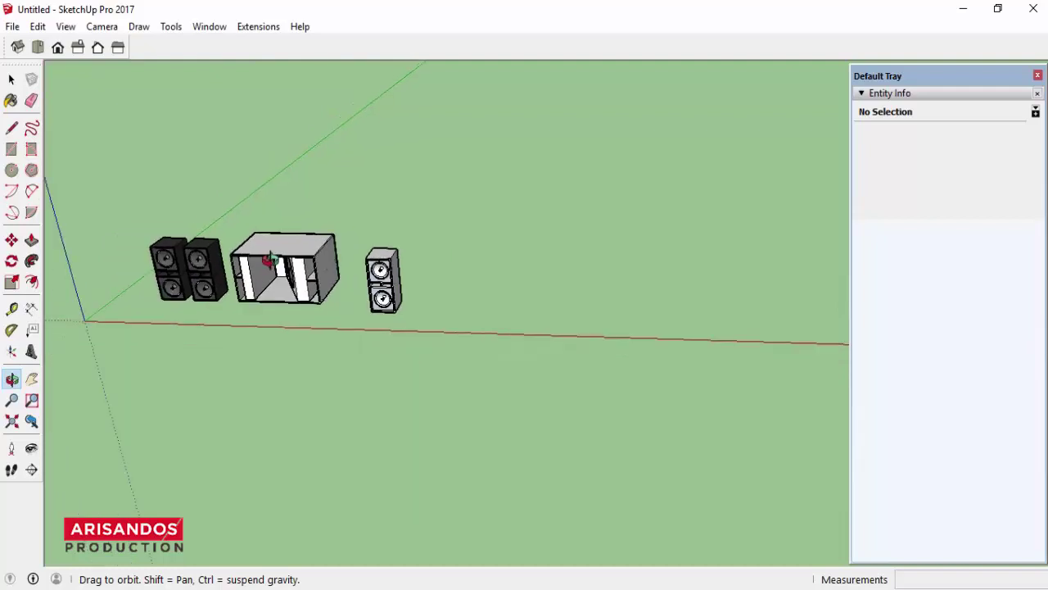
scroll(295, 268, up, 3)
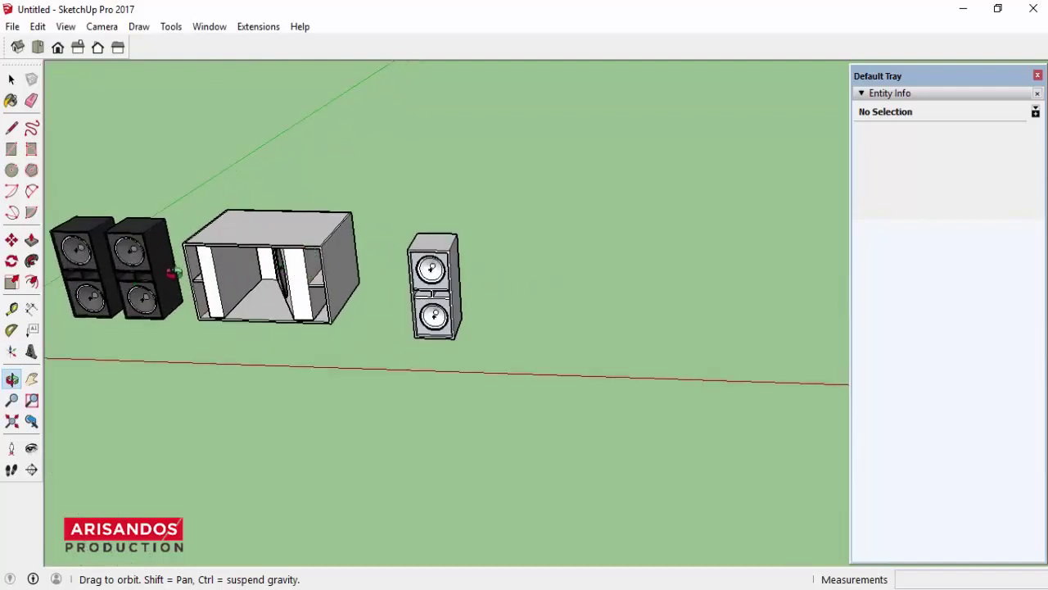
Step: Draw a 100 by 100 cm square base beside the speaker models
click(11, 149)
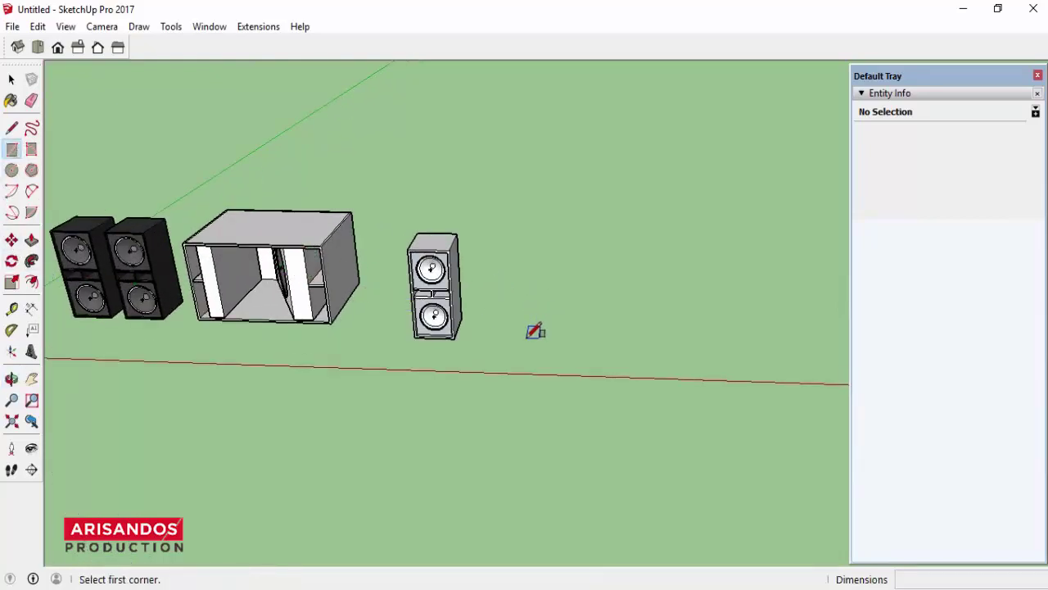
click(526, 338)
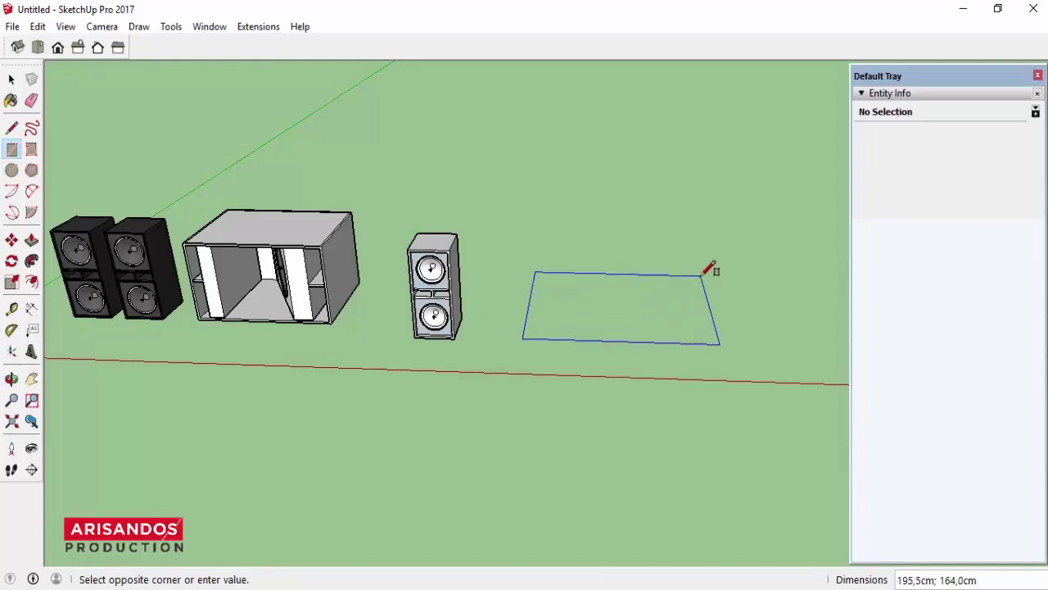
text(1;1)
key(Return)
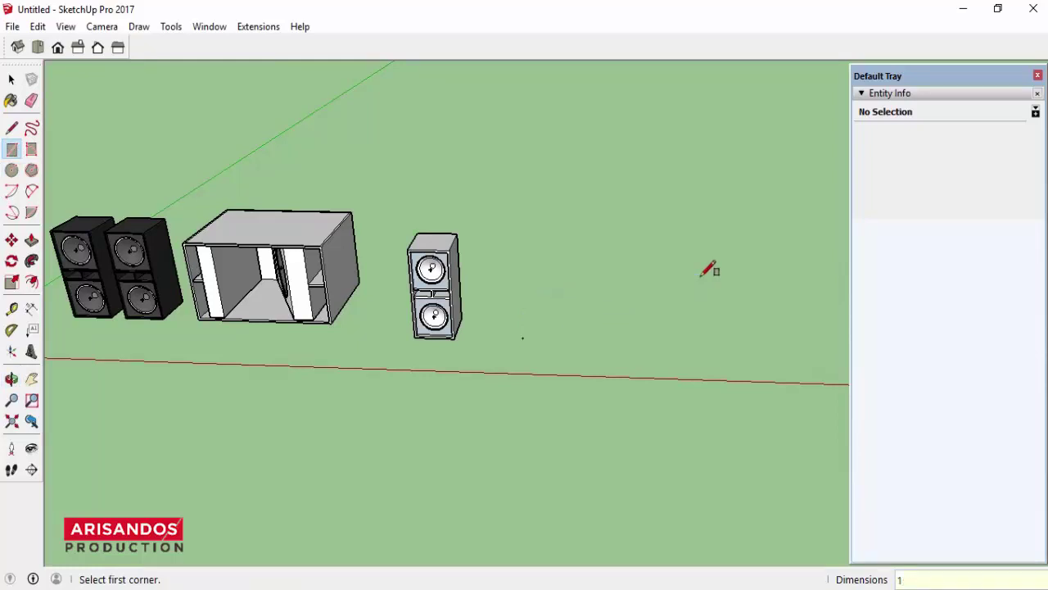
key(Return)
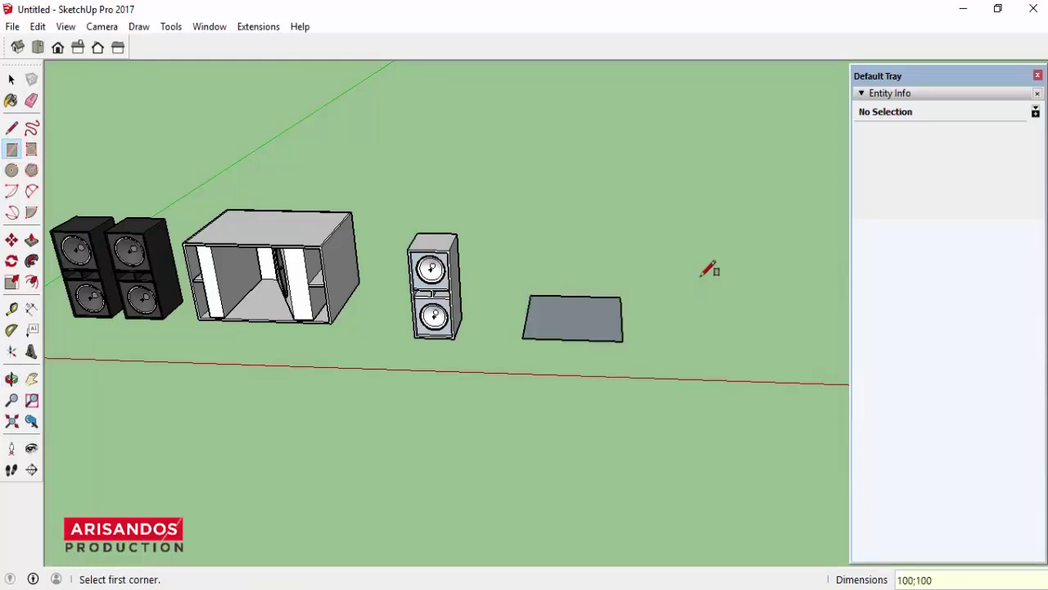
scroll(724, 259, up, 3)
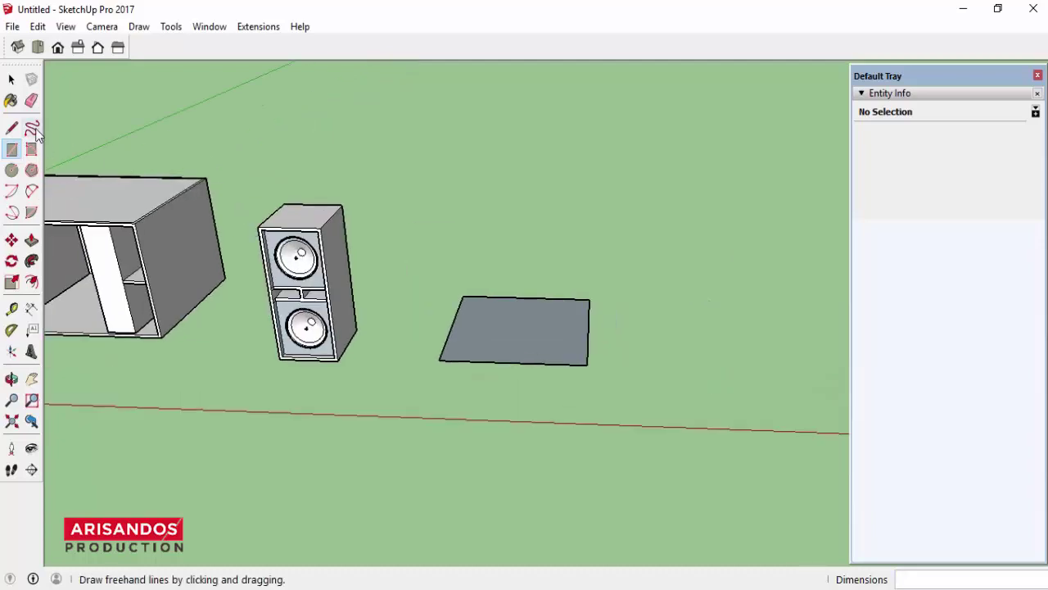
Step: Pull the square up into an 80 cm-tall box
click(11, 79)
click(31, 245)
drag(524, 327, 537, 238)
text(8)
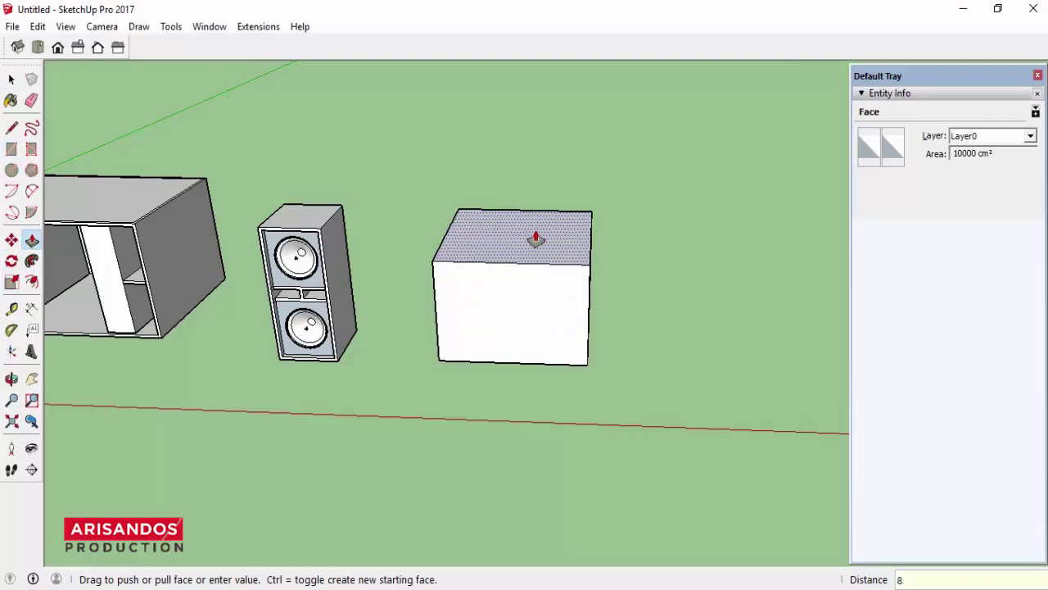
text(0)
key(Return)
middle_drag(536, 238, 503, 251)
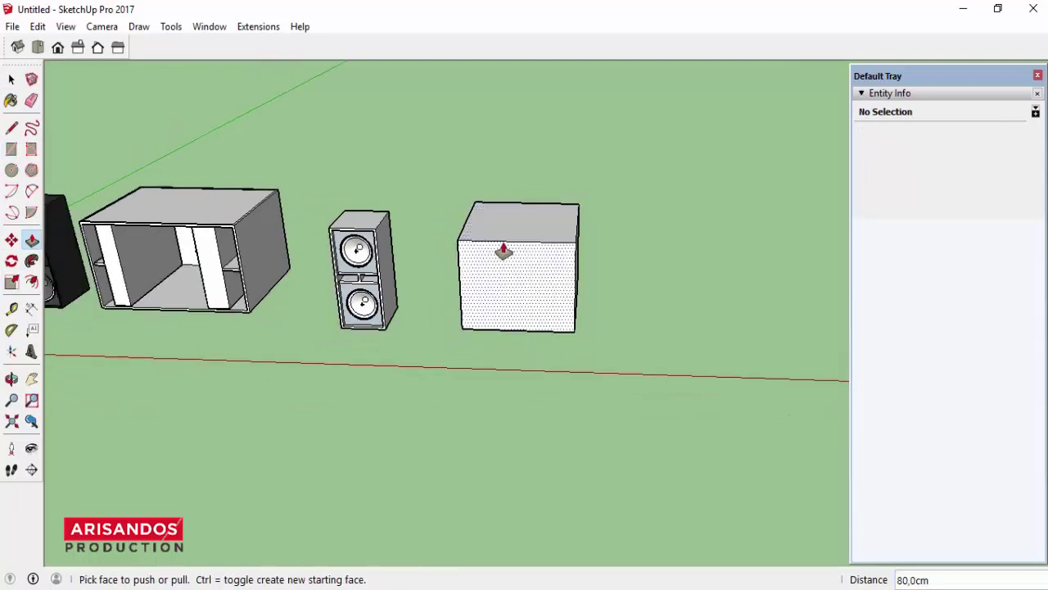
Step: Inset the new box's front face outline by 2 cm with the Offset tool
click(12, 378)
mouse_move(547, 189)
mouse_down()
mouse_move(529, 161)
mouse_move(440, 197)
mouse_move(514, 146)
mouse_move(532, 82)
mouse_move(597, 376)
mouse_move(578, 263)
mouse_move(489, 197)
mouse_up()
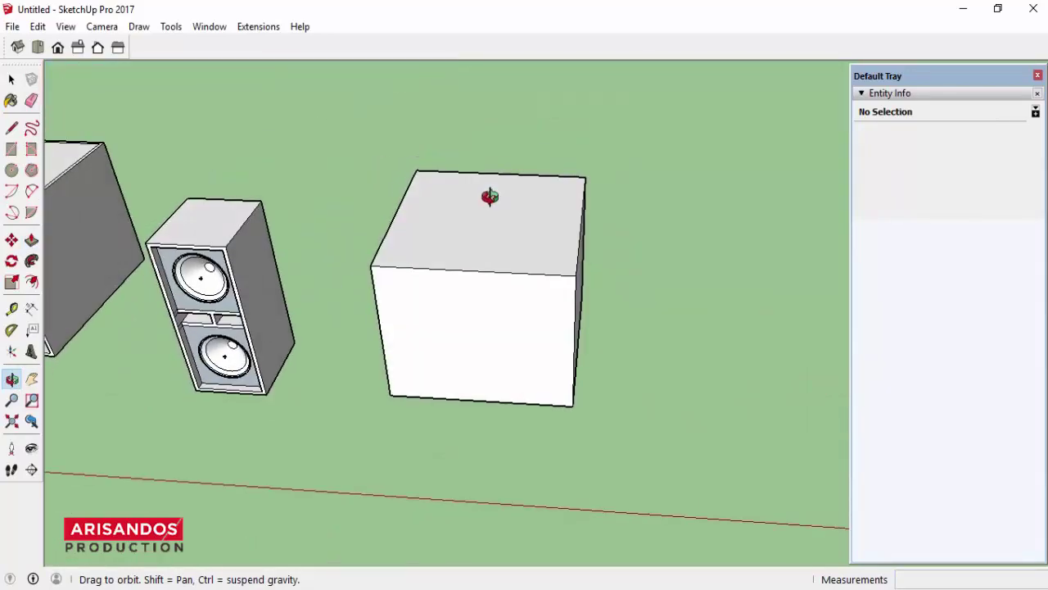
click(31, 281)
middle_drag(426, 344, 474, 403)
click(473, 402)
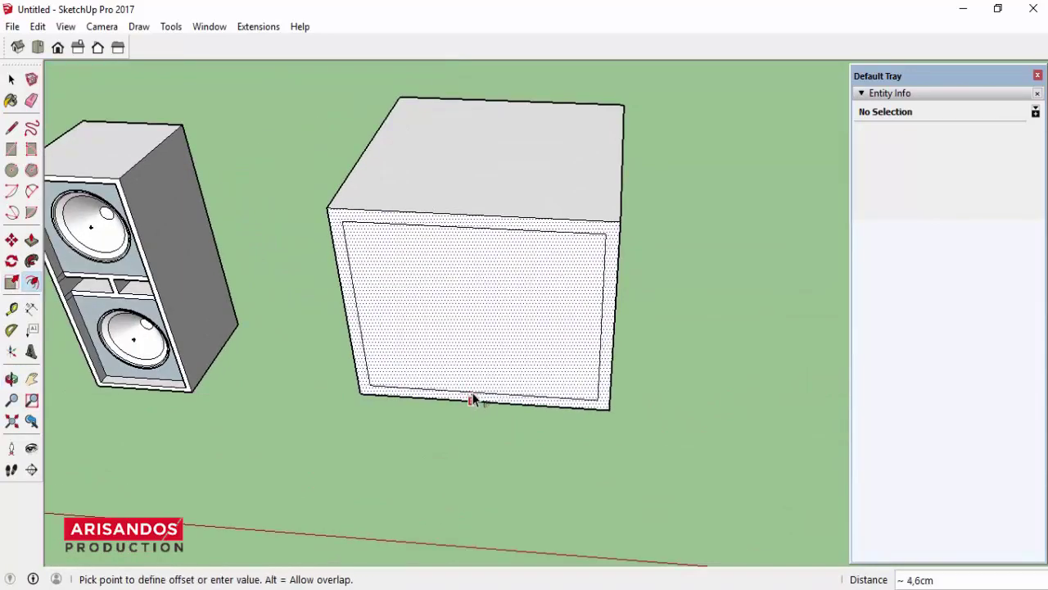
text(2)
key(Return)
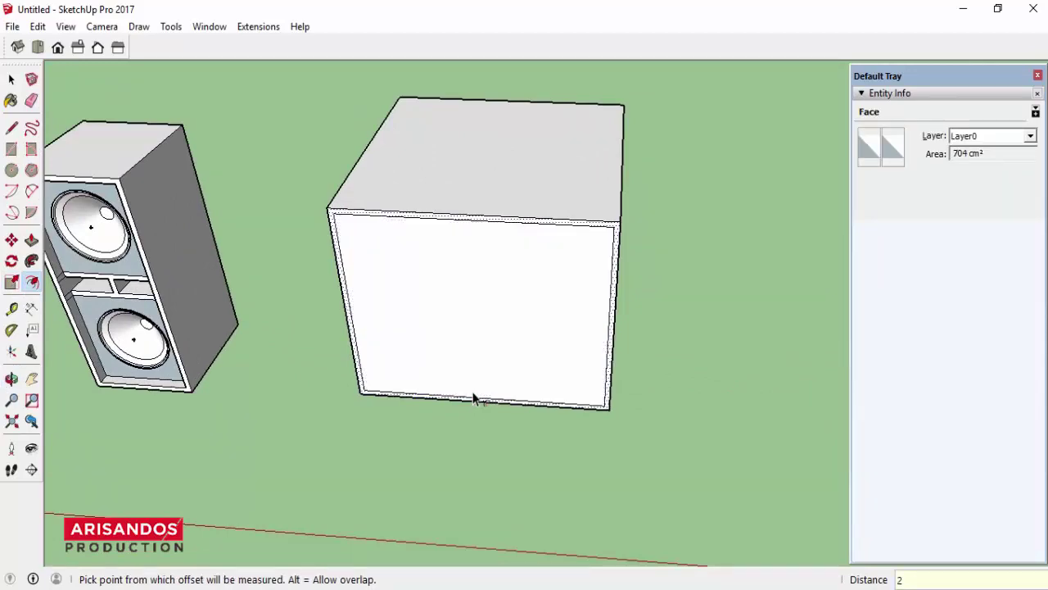
Step: Inset the box's top face outline by 2 cm
middle_drag(145, 363, 479, 249)
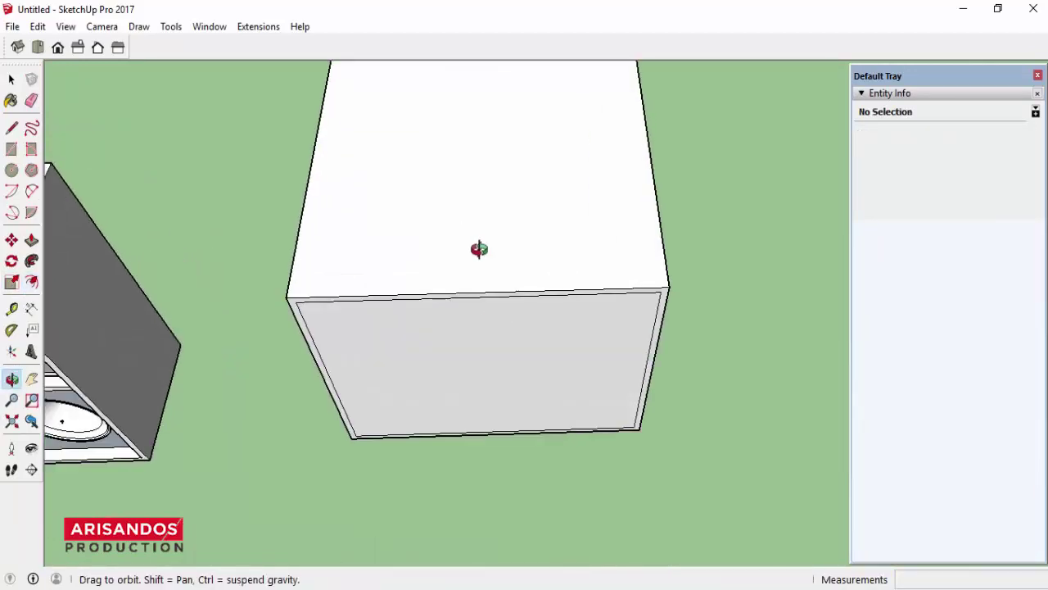
scroll(479, 249, down, 3)
click(11, 78)
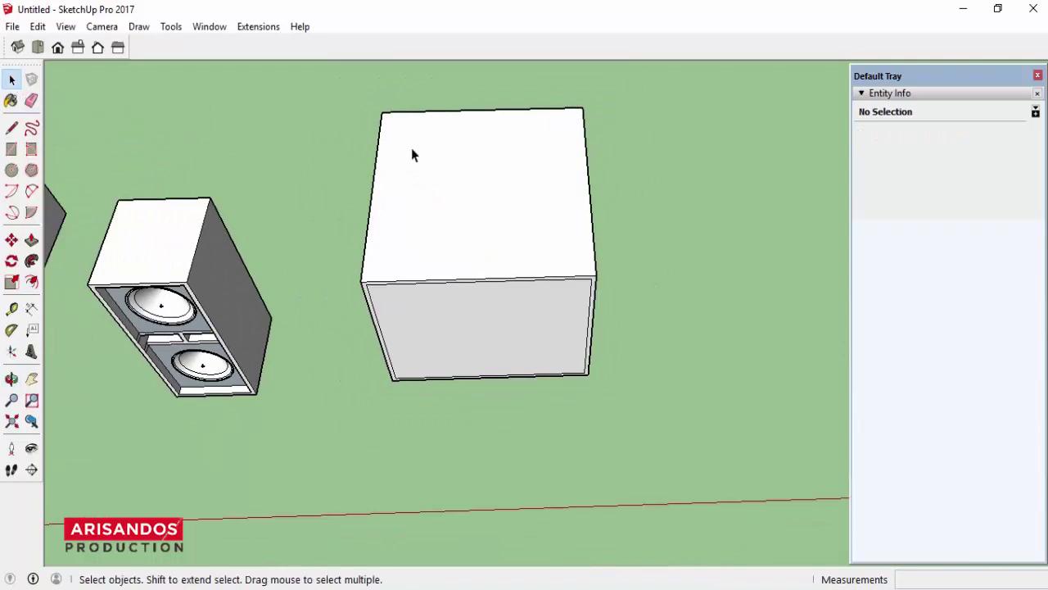
middle_drag(412, 147, 307, 201)
click(32, 282)
scroll(514, 247, up, 2)
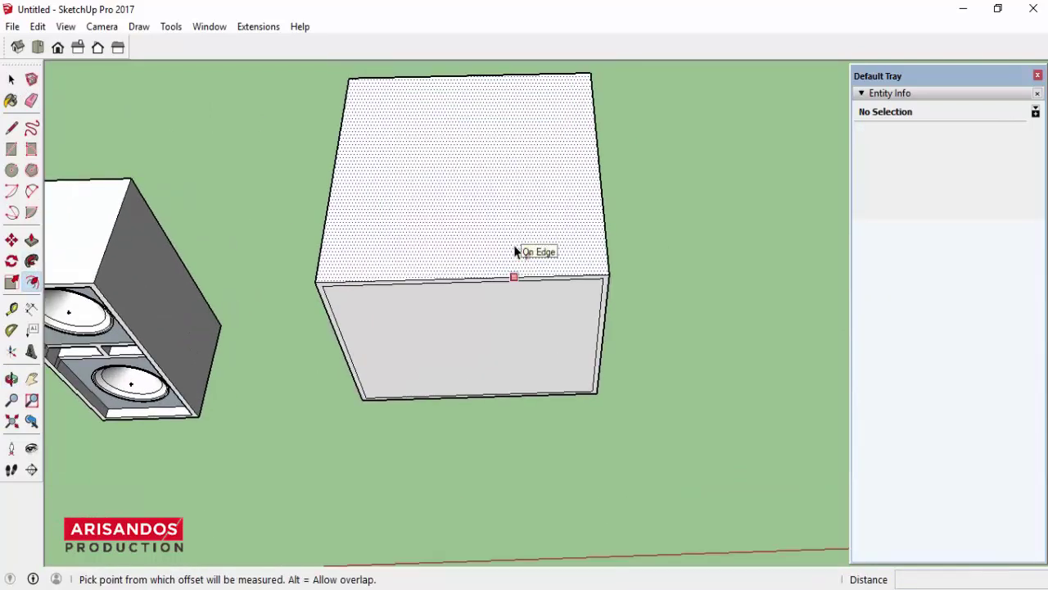
click(513, 270)
text(2)
key(Return)
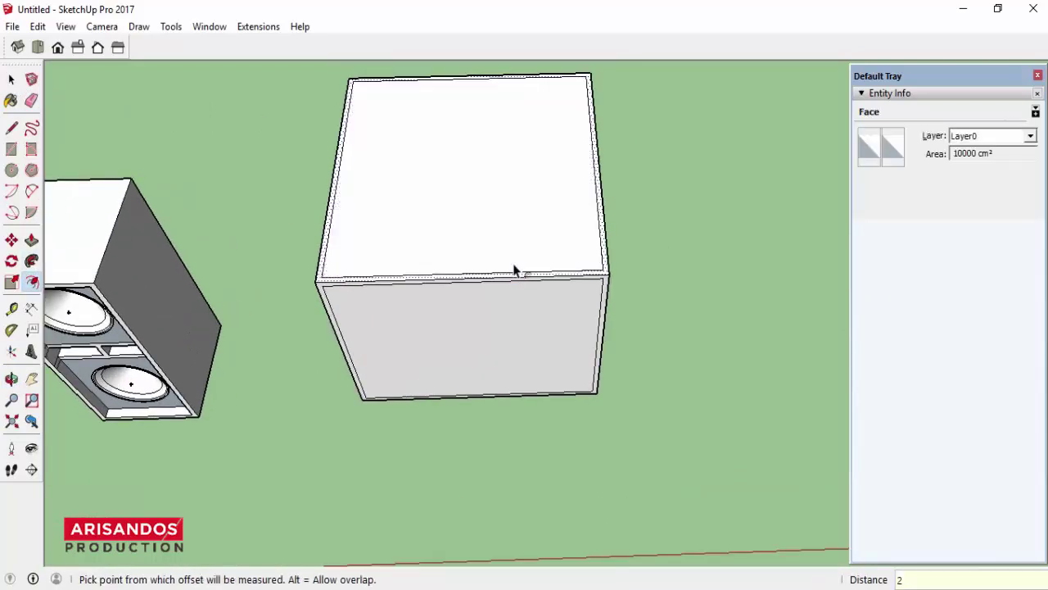
scroll(320, 176, down, 2)
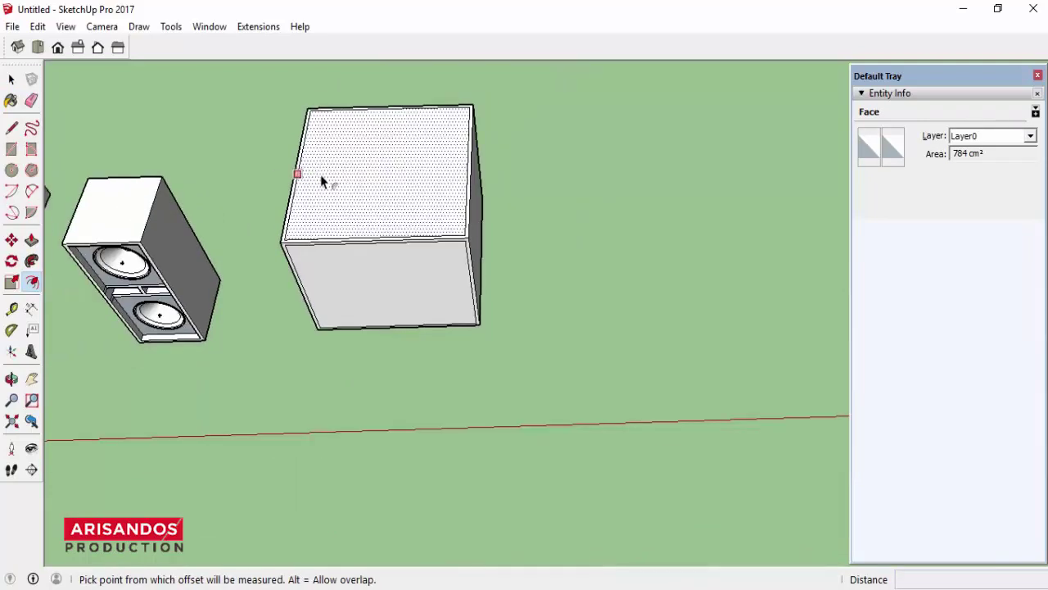
scroll(328, 197, down, 2)
middle_drag(351, 252, 538, 201)
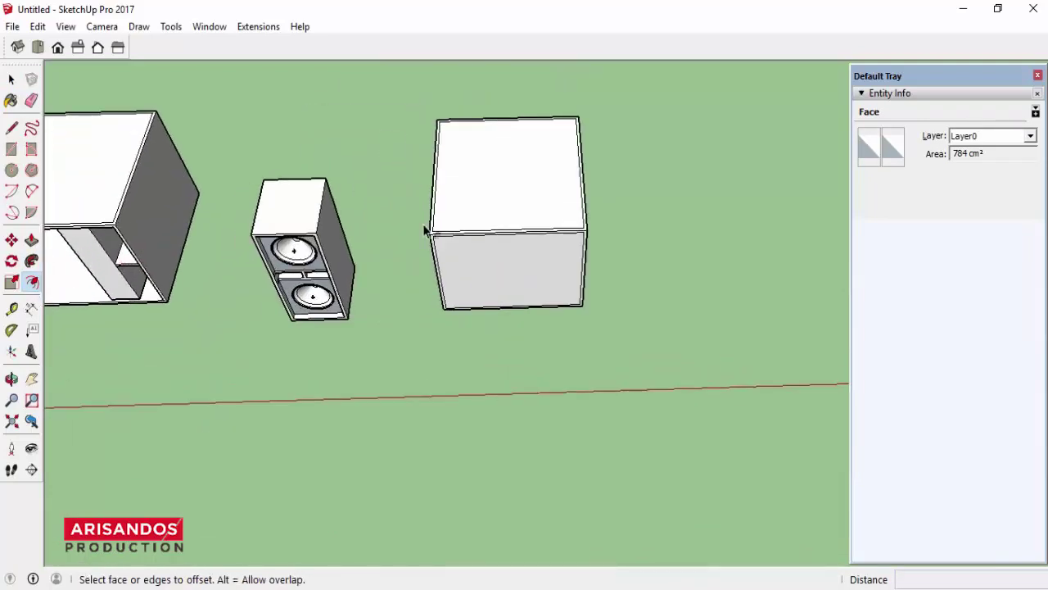
Step: Draw two parallel 96 cm back-to-front lines across the top face's inset near its right side
scroll(538, 201, up, 3)
key(l)
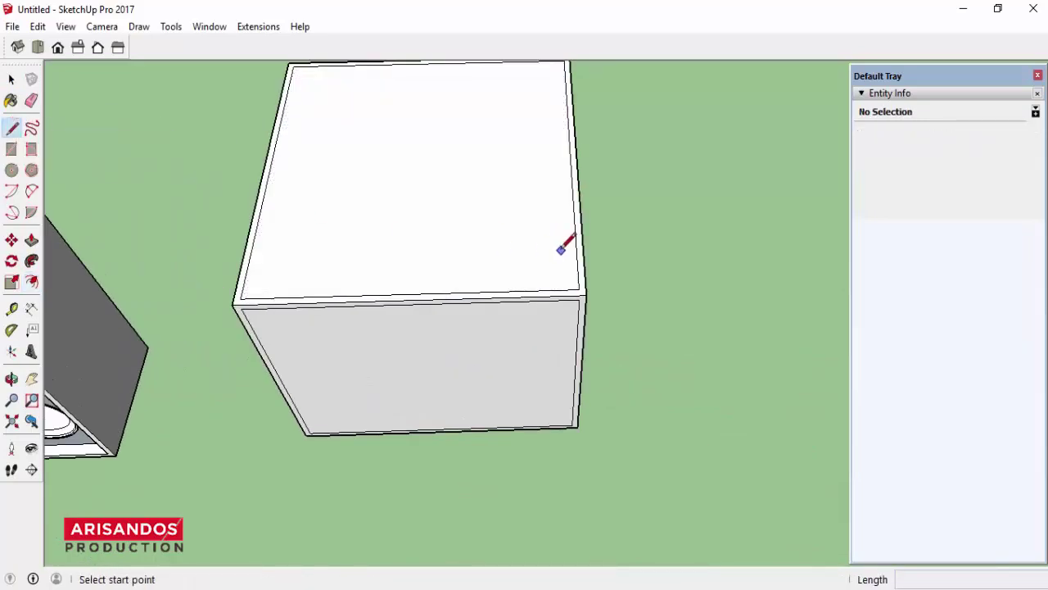
click(519, 289)
scroll(519, 271, down, 2)
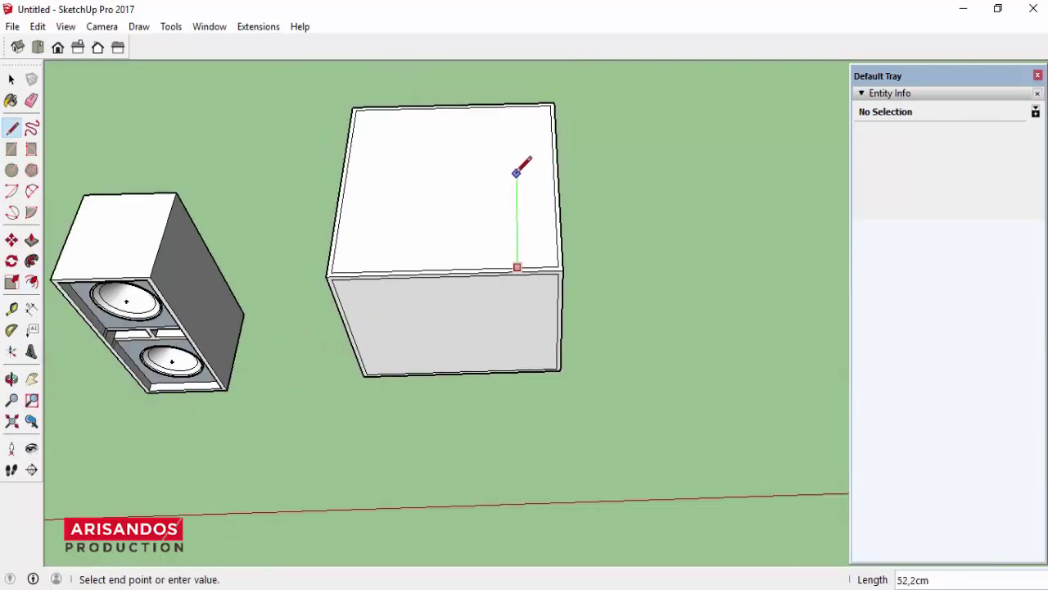
click(515, 106)
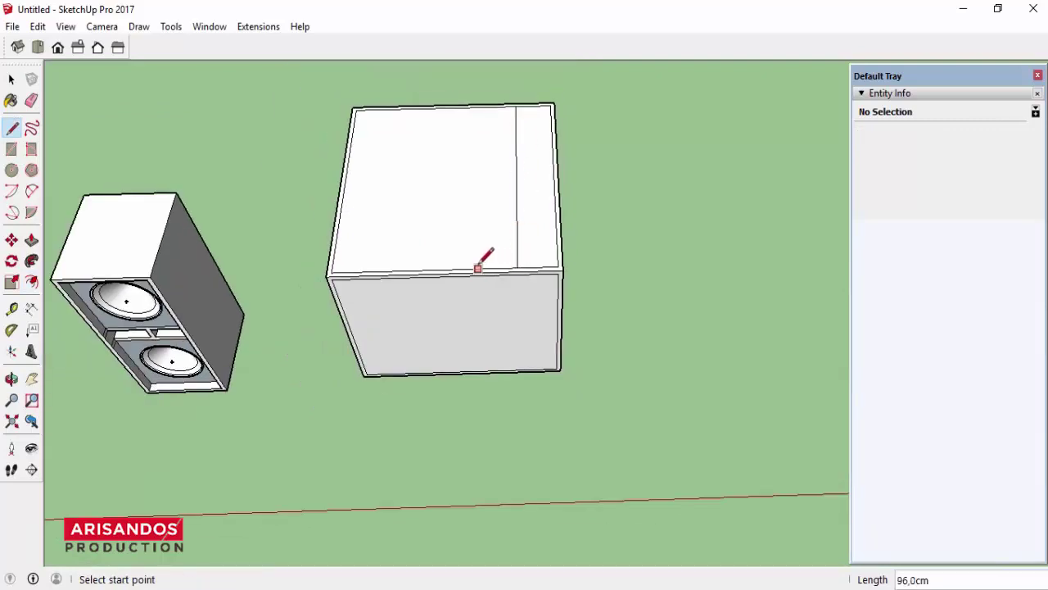
click(482, 106)
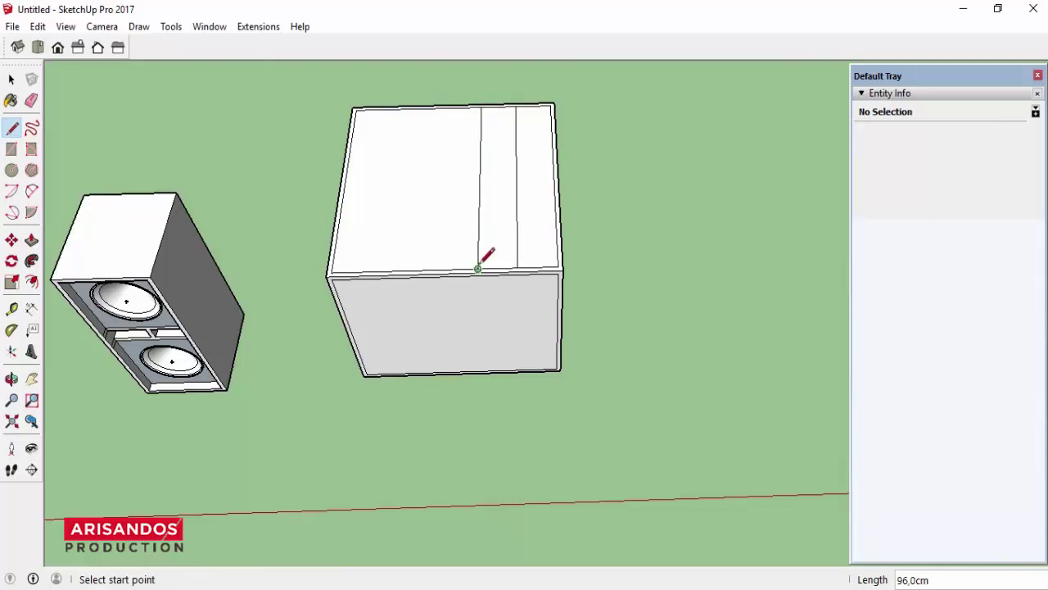
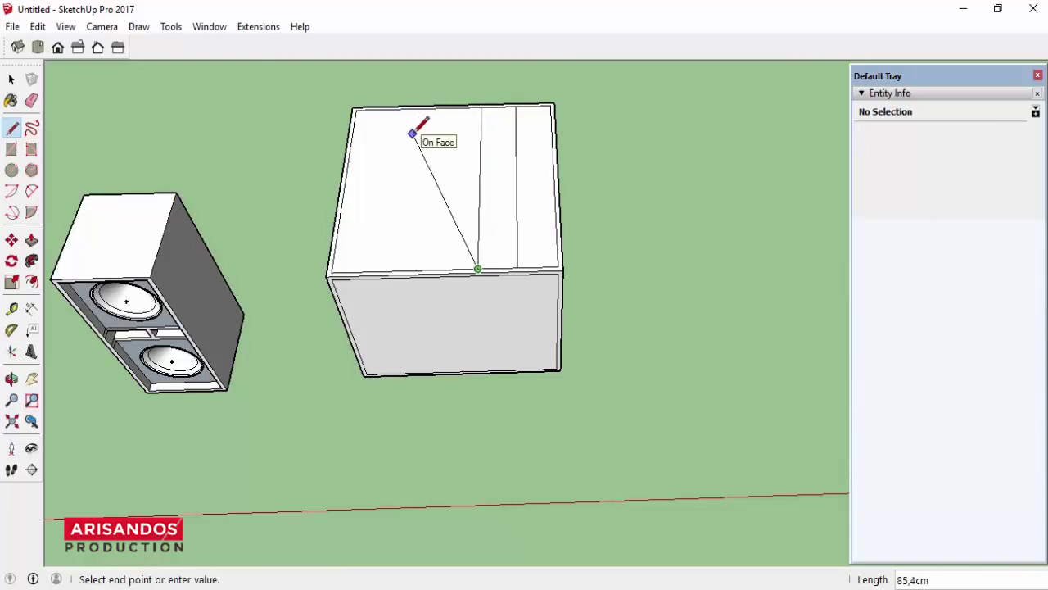
Step: Make a copy of the vertical divider edge rotated 30° about its bottom endpoint
key(Escape)
scroll(472, 141, up, 2)
click(12, 79)
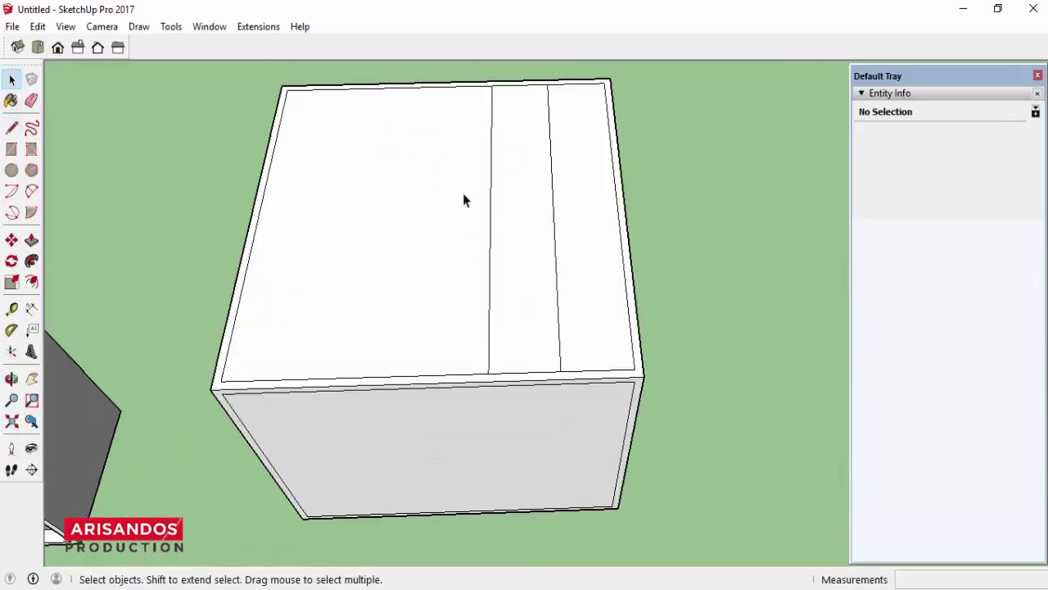
click(491, 176)
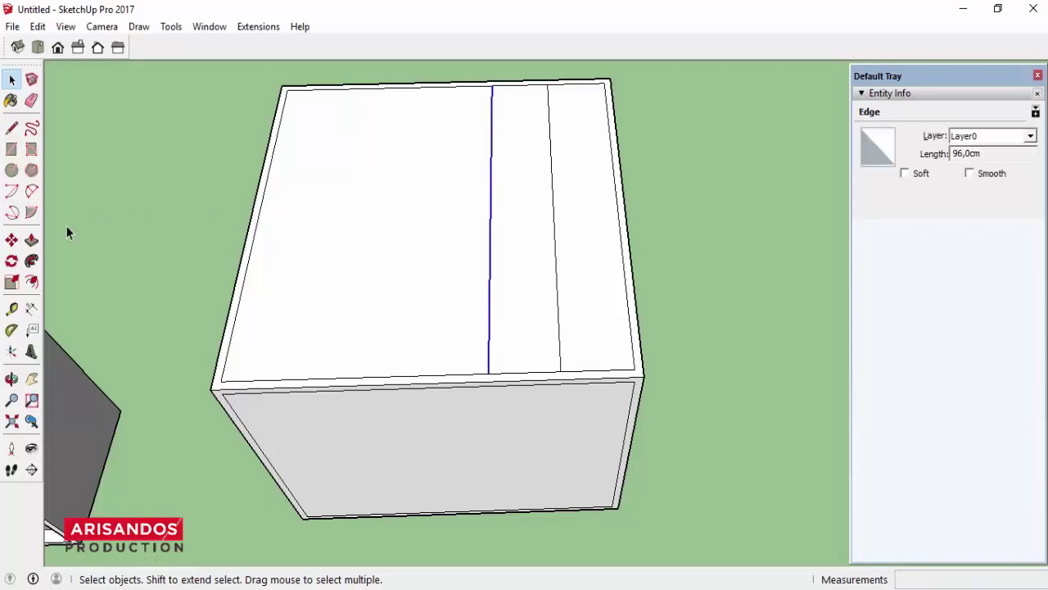
click(11, 261)
click(488, 372)
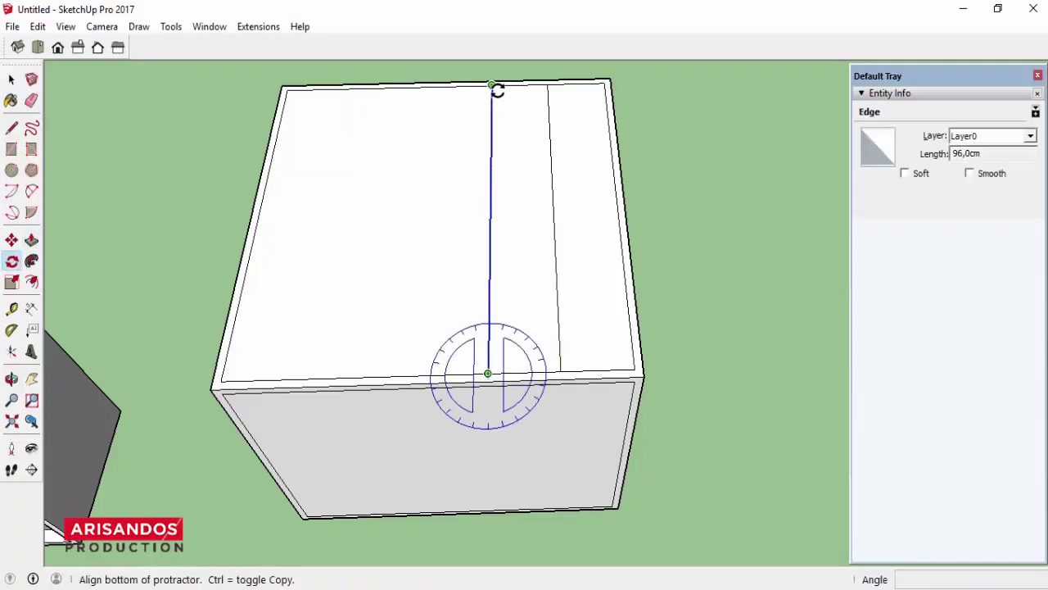
click(493, 86)
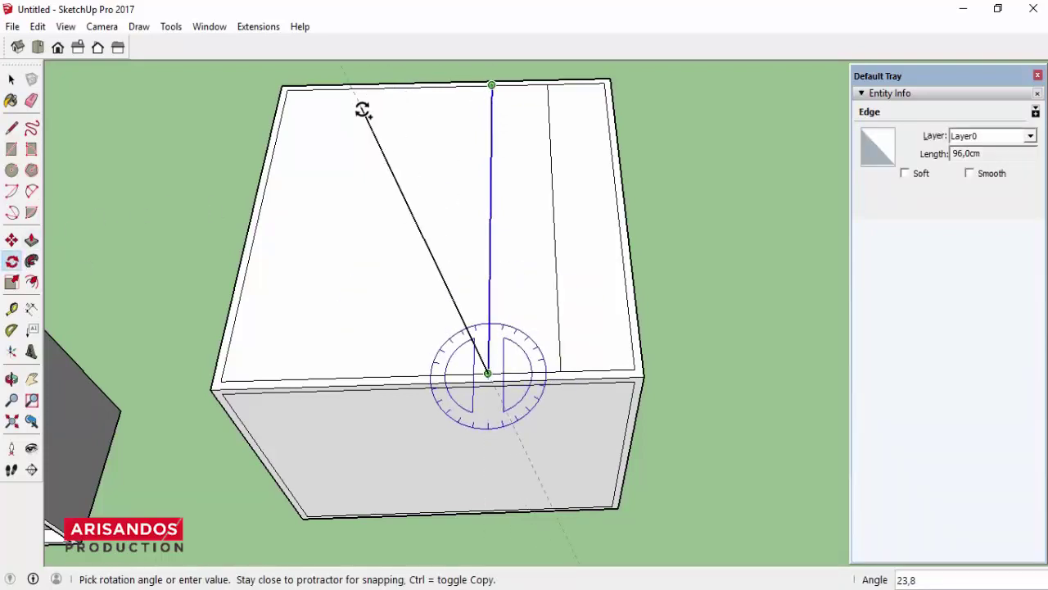
text(30)
key(Return)
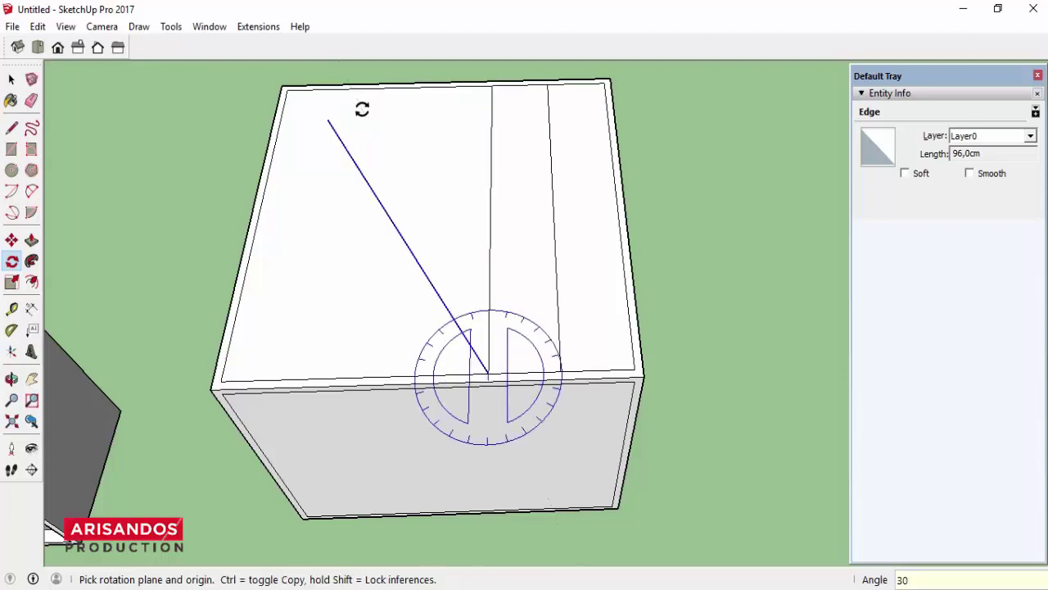
Step: Extend the 30° diagonal copy with a line up to the box's top edge
click(11, 128)
click(328, 120)
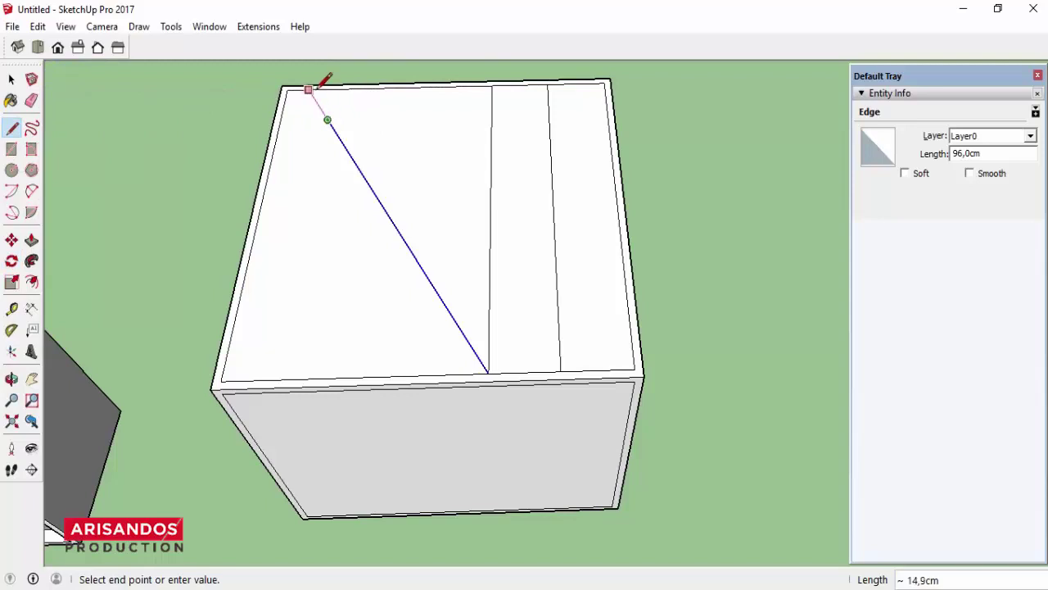
scroll(307, 88, up, 2)
scroll(308, 89, up, 2)
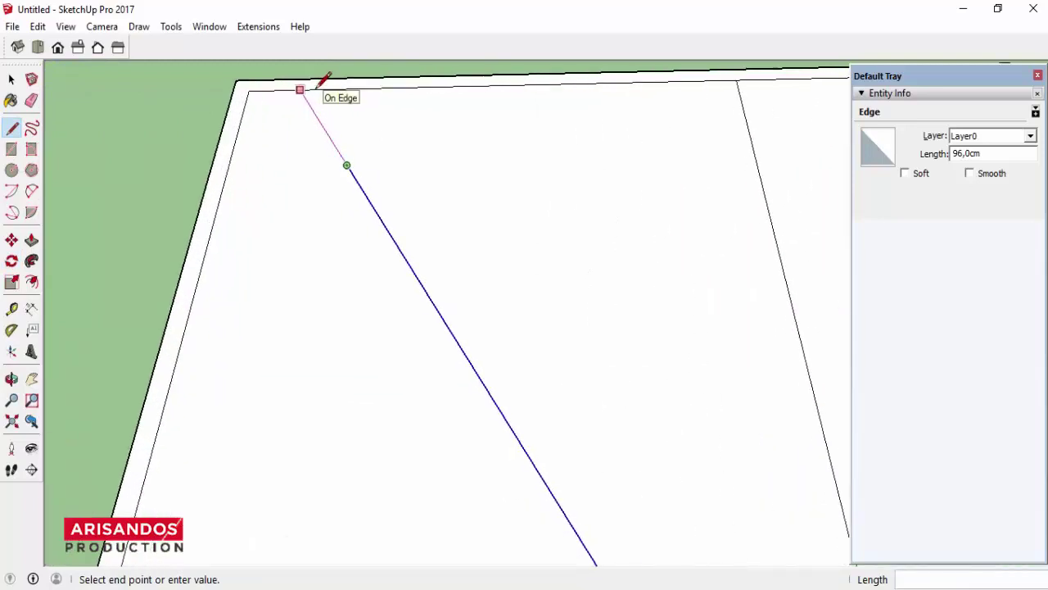
scroll(308, 89, up, 1)
click(303, 84)
scroll(328, 86, down, 2)
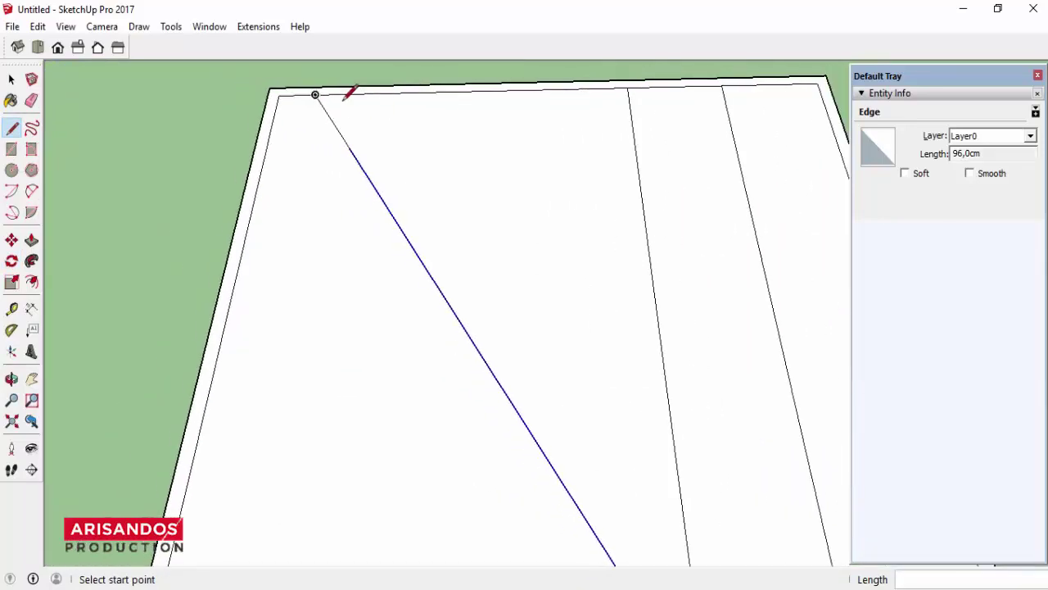
scroll(351, 89, down, 2)
scroll(351, 90, down, 2)
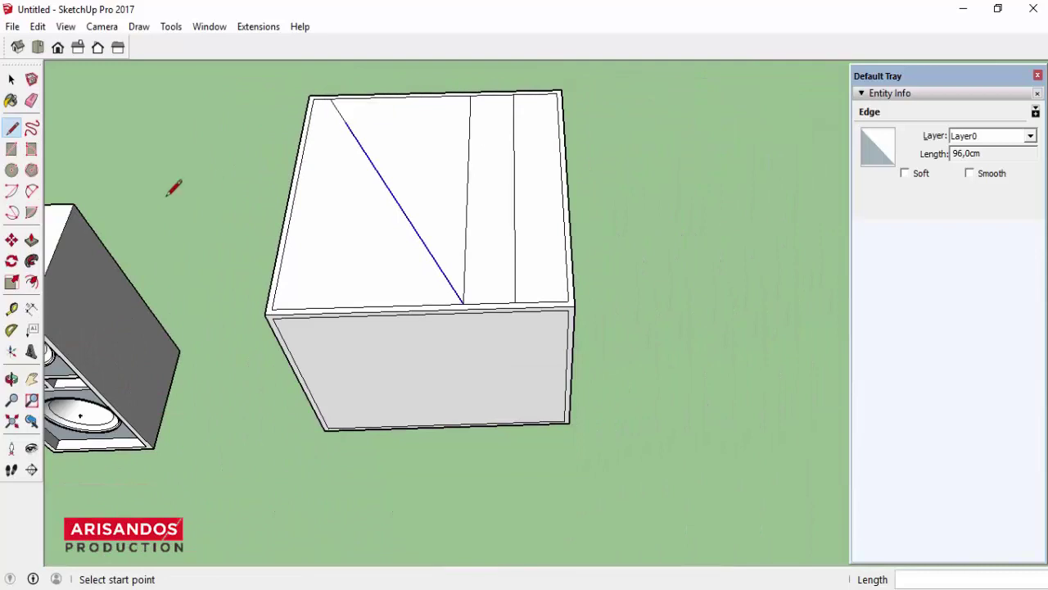
Step: Inset the narrow strip face and the triangular face by 2 cm each
click(31, 281)
click(494, 297)
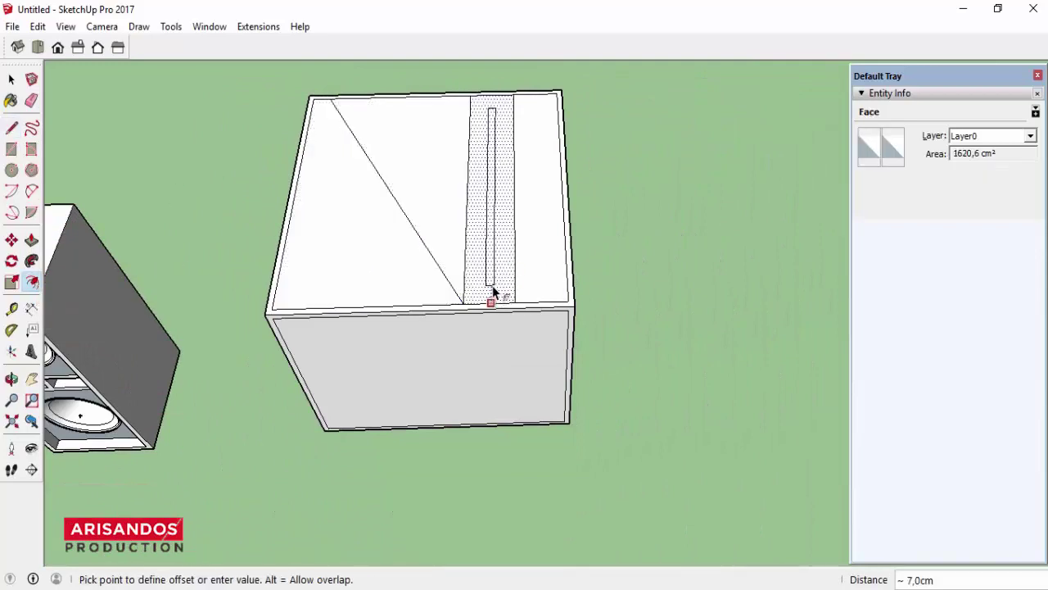
key(Return)
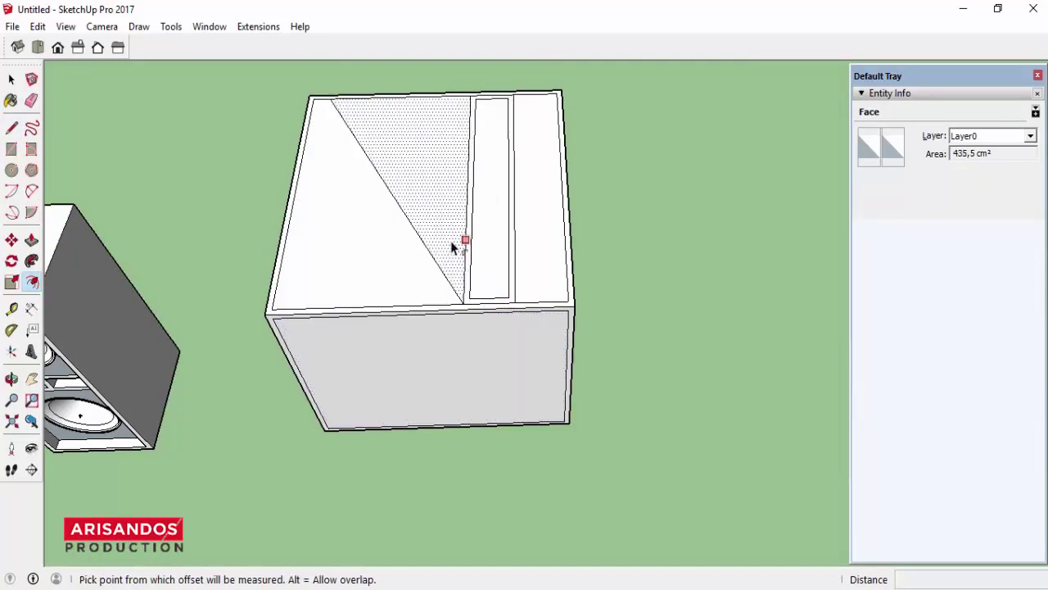
click(444, 243)
key(Return)
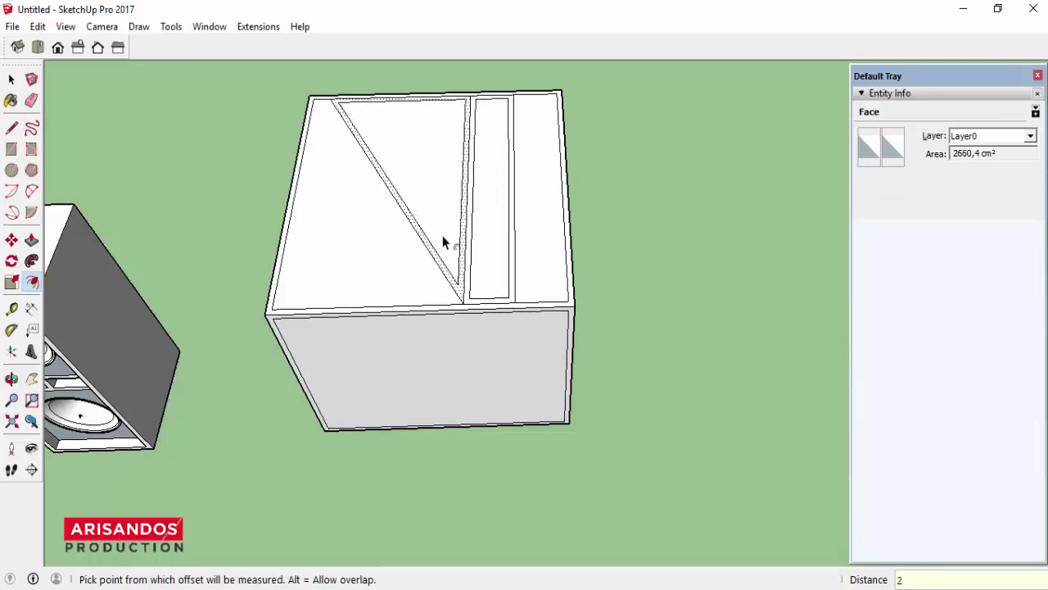
Step: Draw connecting lines to close the top and bottom wall corners
click(11, 79)
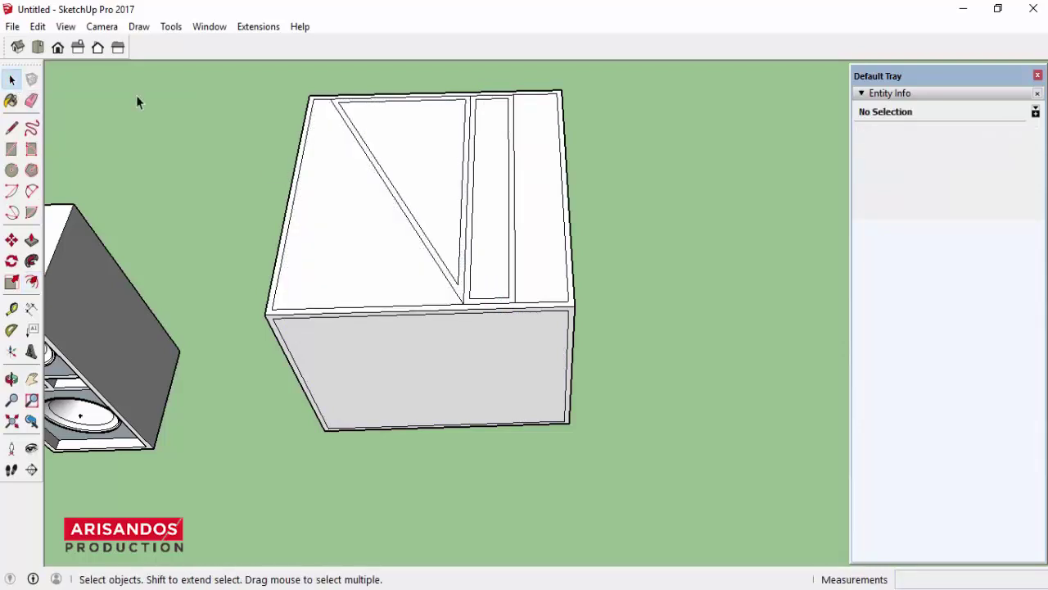
scroll(508, 269, up, 3)
scroll(501, 272, up, 1)
scroll(498, 274, down, 3)
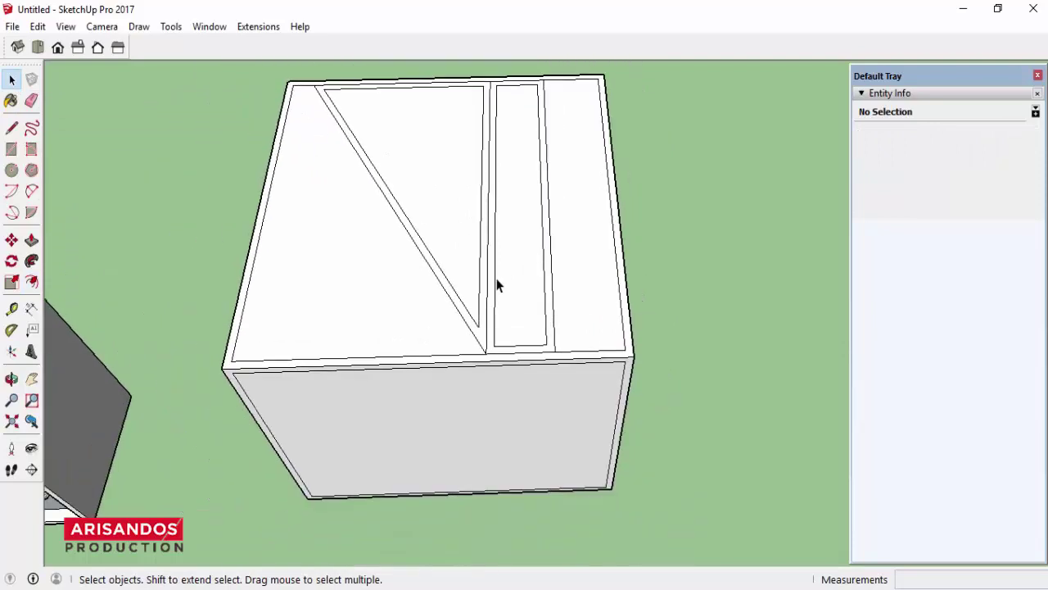
scroll(497, 283, down, 1)
scroll(497, 285, down, 1)
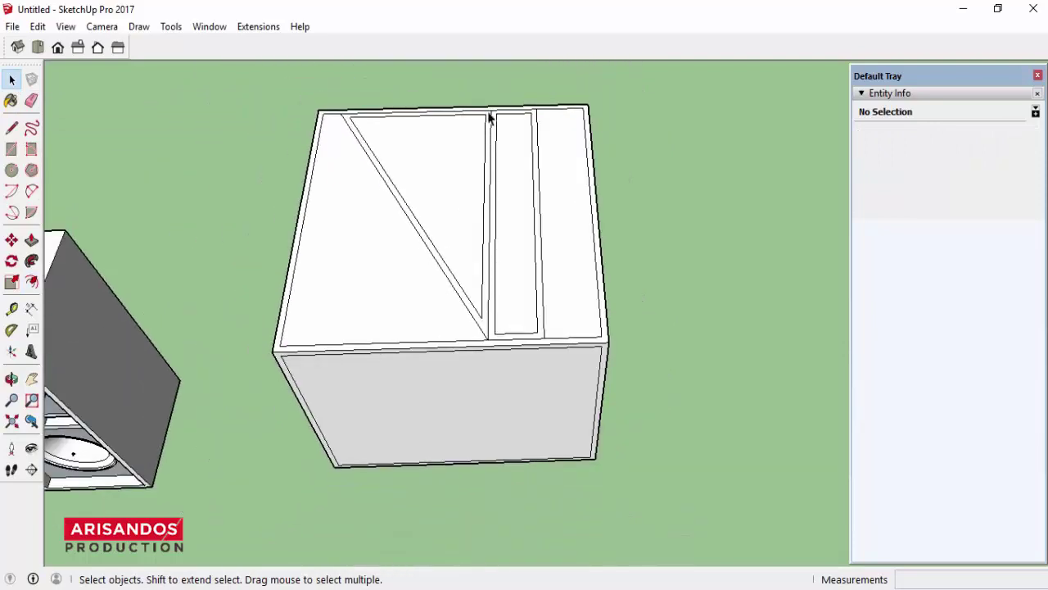
scroll(489, 119, up, 3)
click(12, 126)
scroll(532, 110, up, 1)
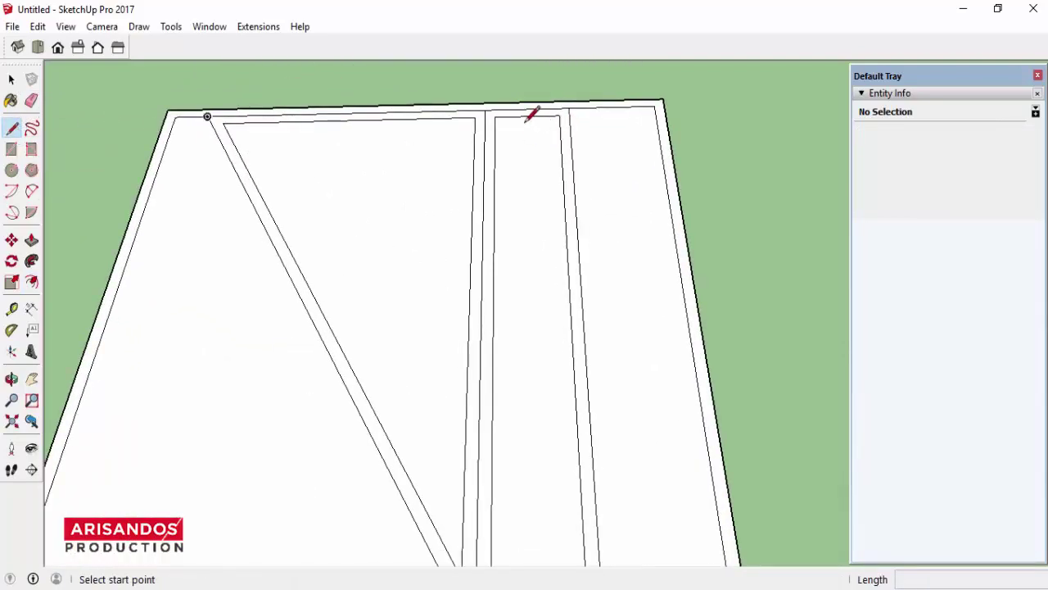
click(494, 115)
click(474, 116)
scroll(473, 215, down, 1)
scroll(484, 393, up, 2)
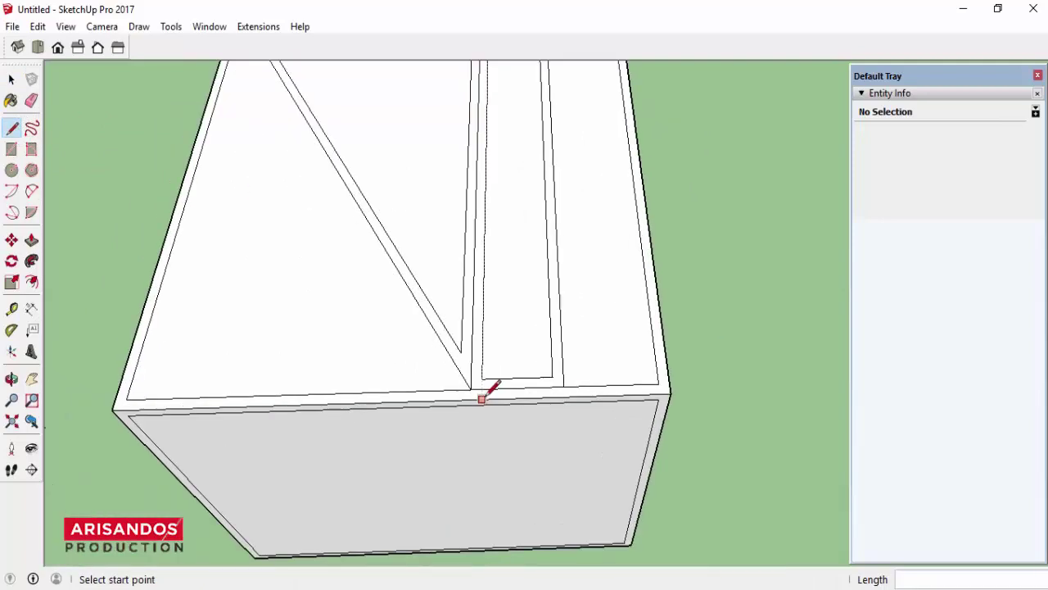
scroll(480, 369, up, 1)
click(480, 374)
scroll(456, 341, down, 5)
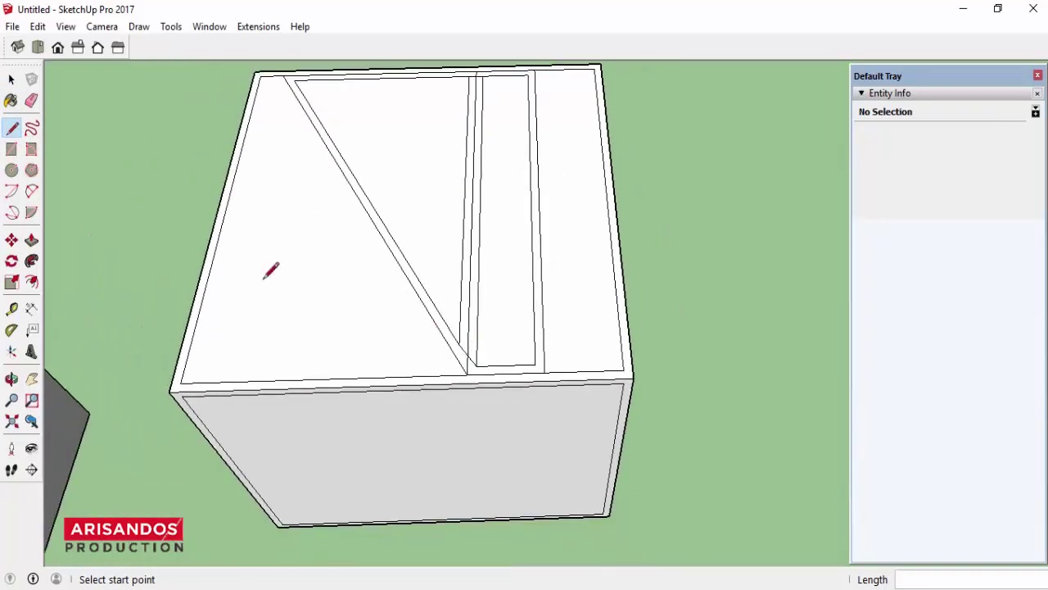
Step: Erase the leftover edges at the port wall junctions
click(32, 100)
scroll(390, 226, down, 1)
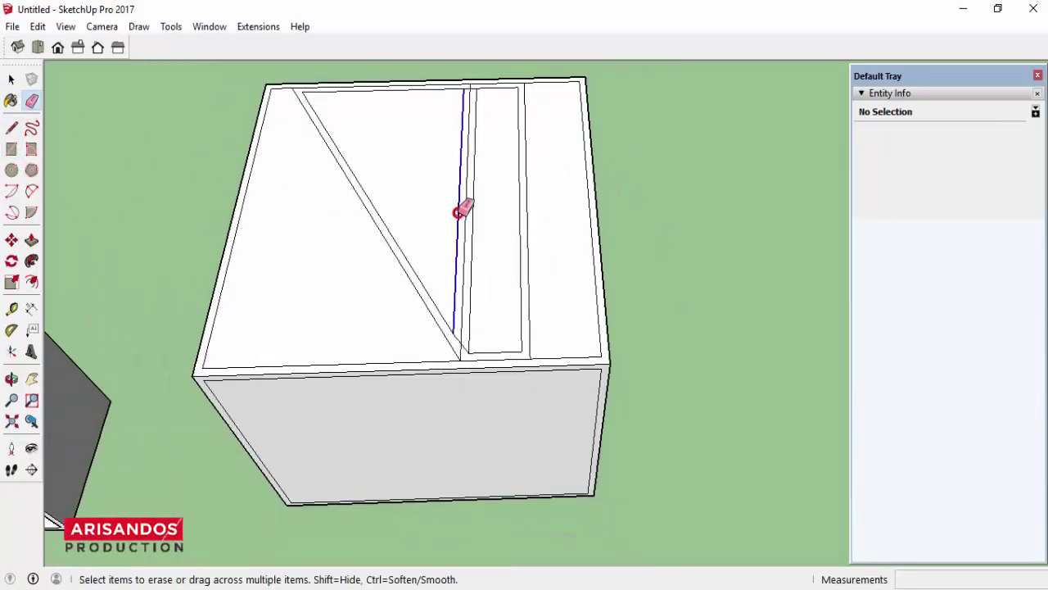
scroll(464, 221, down, 1)
scroll(475, 263, up, 1)
scroll(464, 323, up, 3)
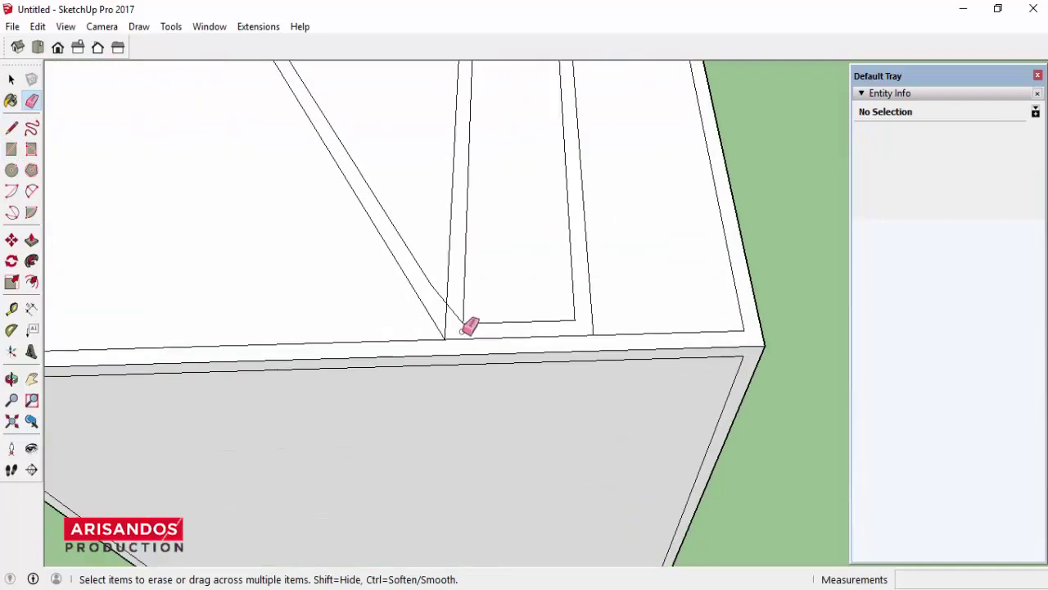
scroll(471, 317, down, 2)
scroll(492, 246, down, 2)
scroll(465, 106, up, 3)
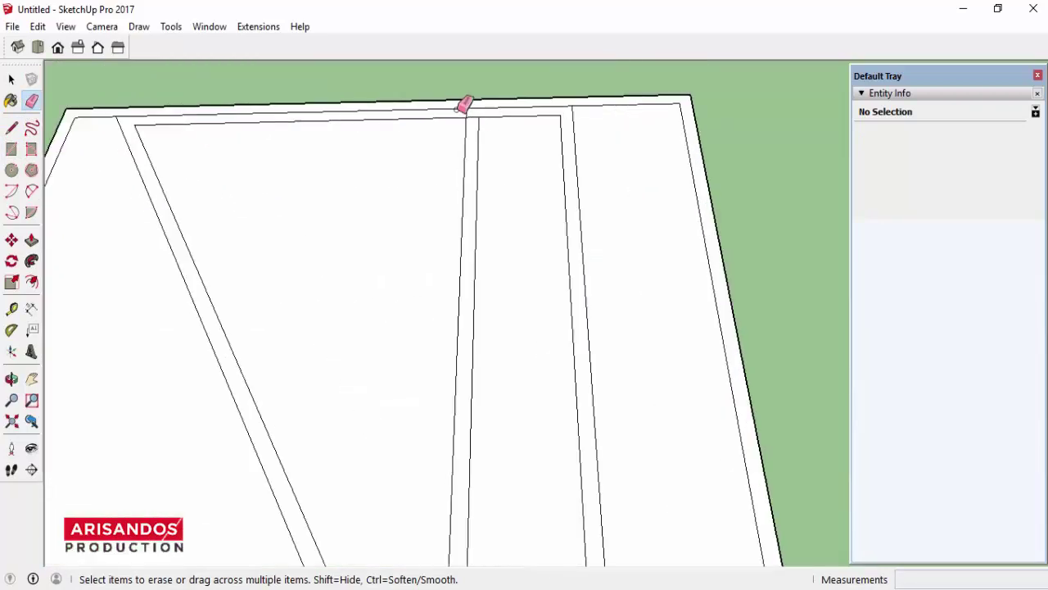
scroll(475, 107, up, 1)
scroll(484, 117, down, 2)
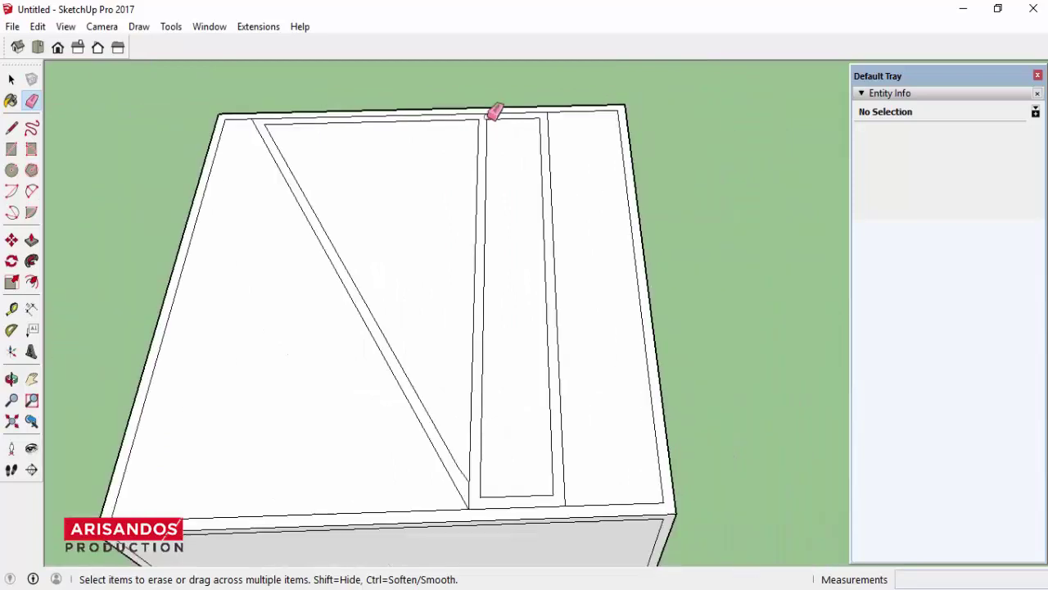
scroll(492, 109, down, 2)
click(11, 78)
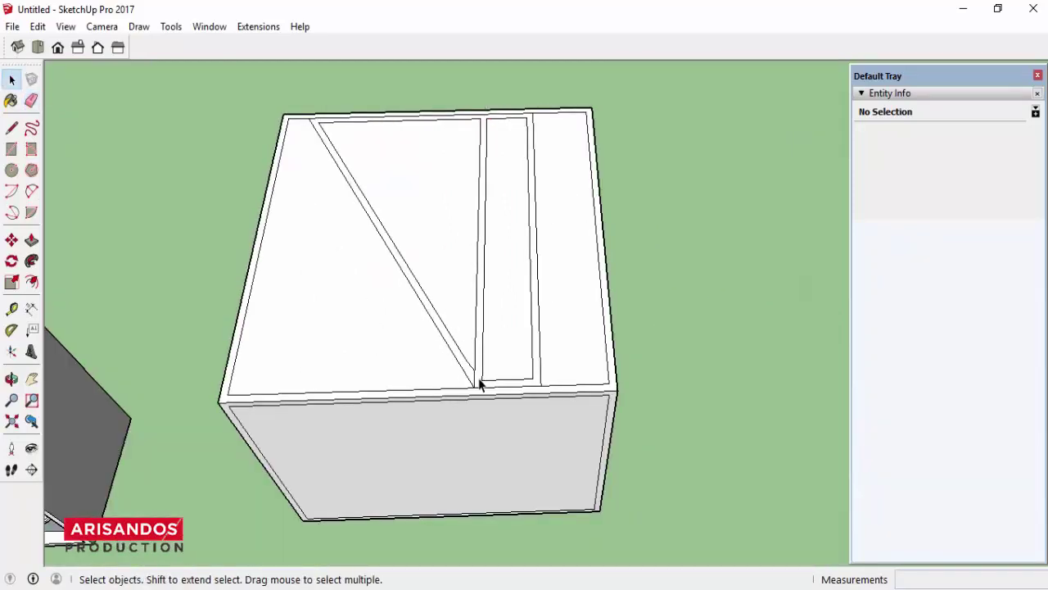
scroll(482, 385, up, 2)
click(31, 100)
scroll(532, 385, up, 2)
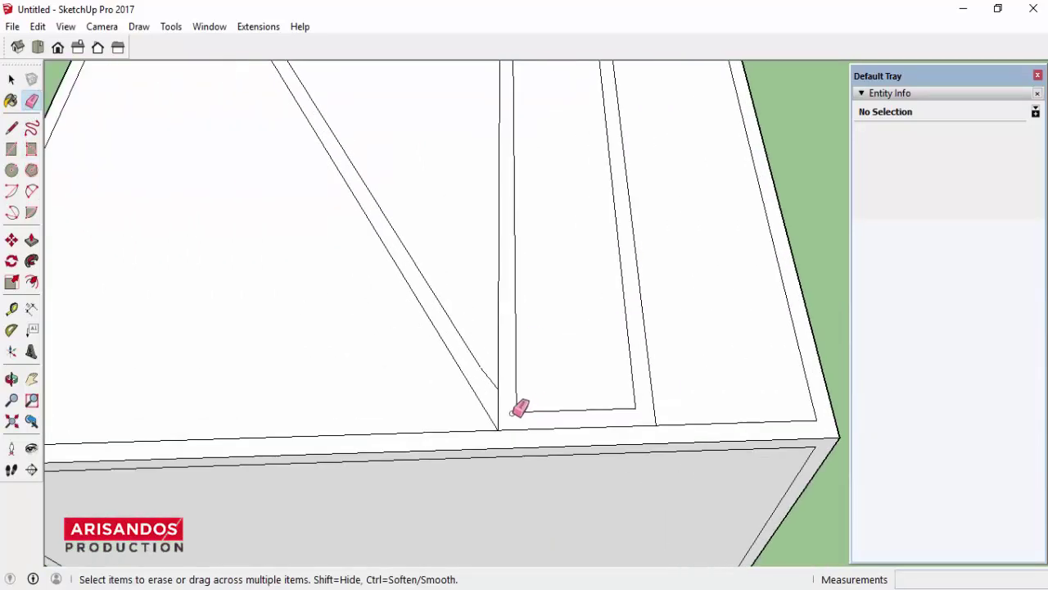
scroll(507, 379, up, 1)
scroll(491, 376, up, 2)
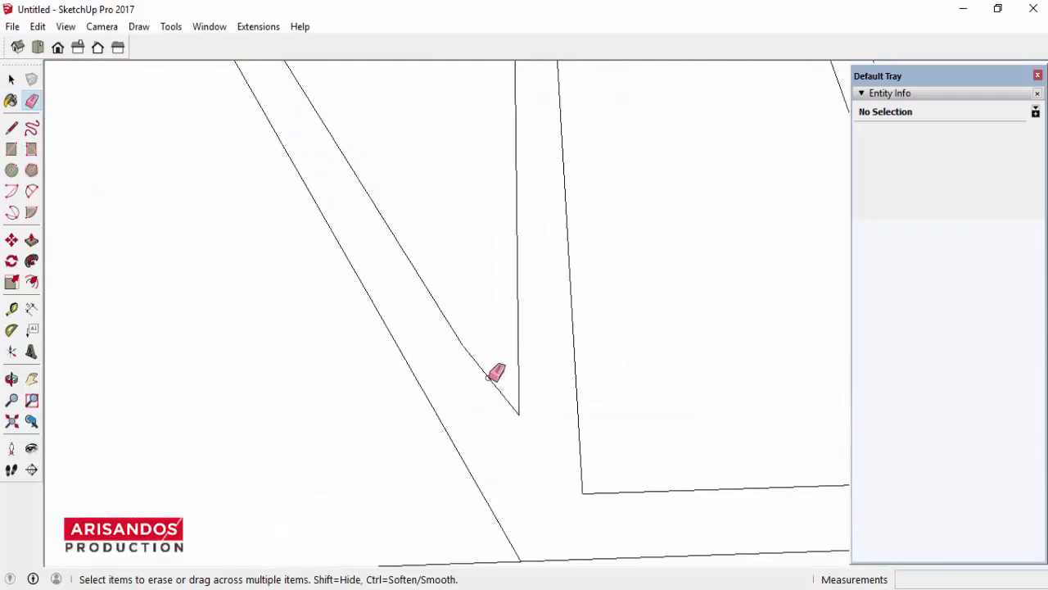
Step: Draw a line joining the diagonal wall's inner edge to the vertical wall edge
click(11, 128)
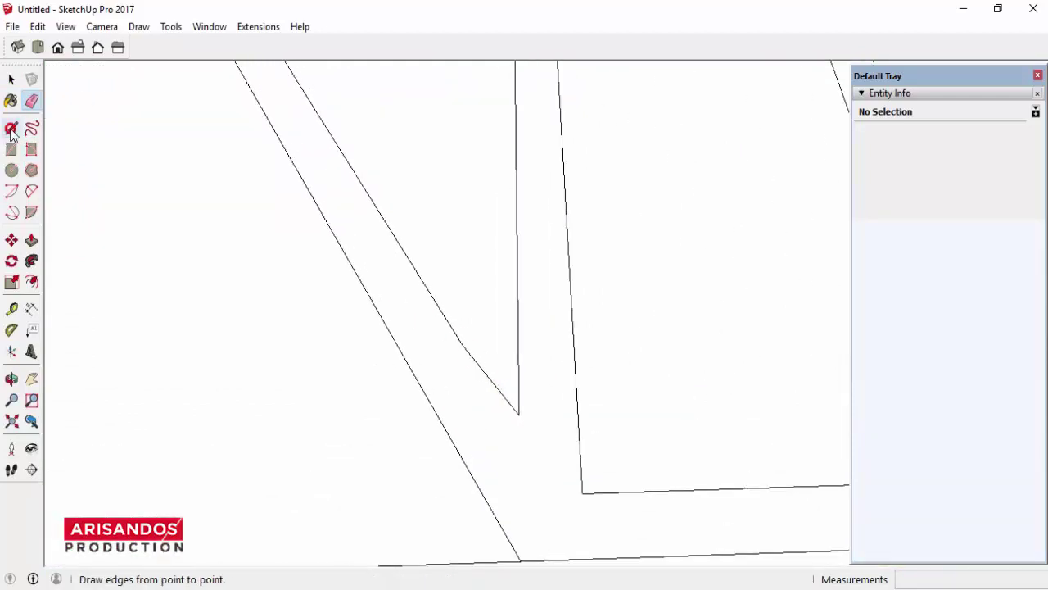
click(463, 344)
click(504, 399)
scroll(505, 399, down, 2)
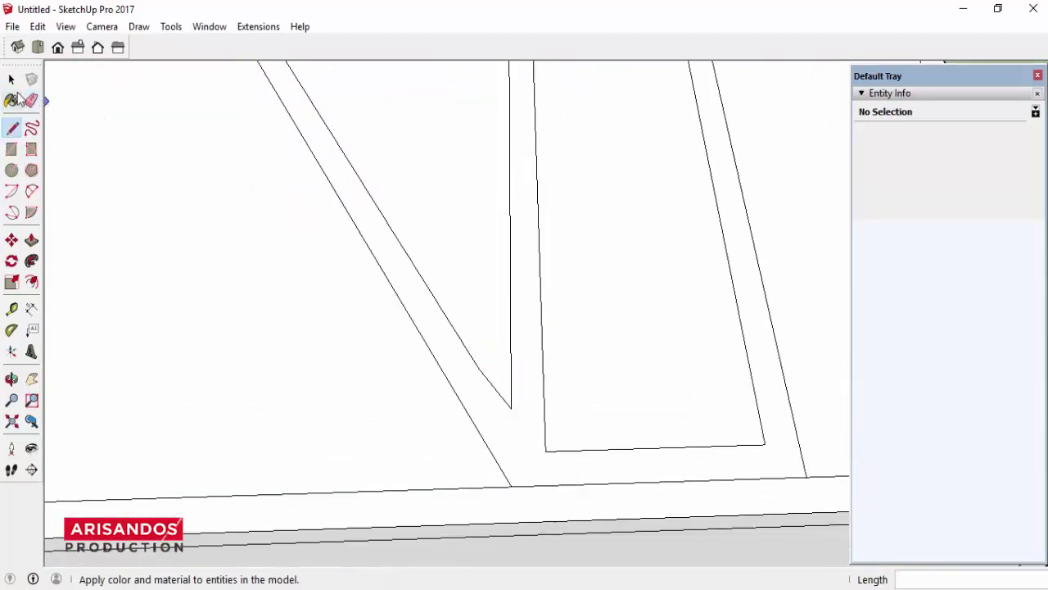
click(11, 78)
Step: Select the whole port wall outline and make it a group
triple_click(534, 439)
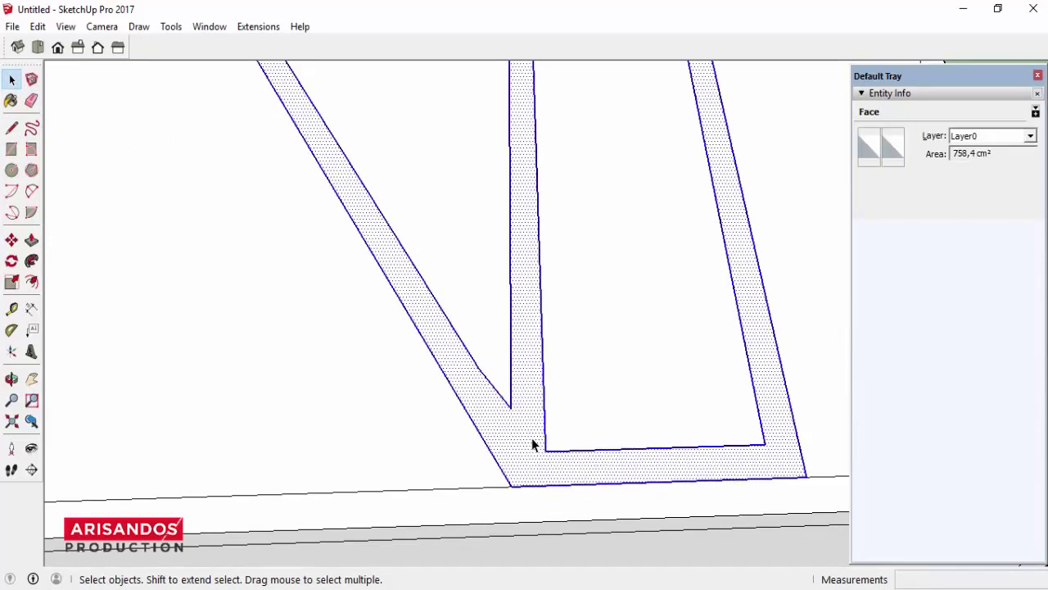
scroll(532, 438, down, 1)
right_click(532, 437)
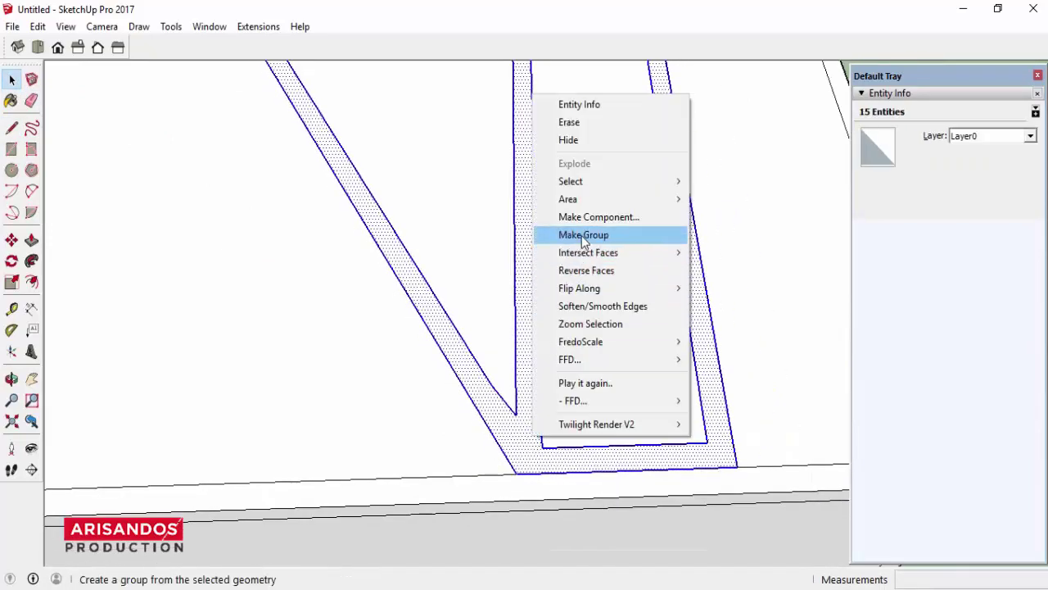
click(602, 234)
scroll(565, 218, down, 3)
scroll(563, 221, down, 2)
scroll(516, 243, down, 3)
scroll(518, 246, down, 1)
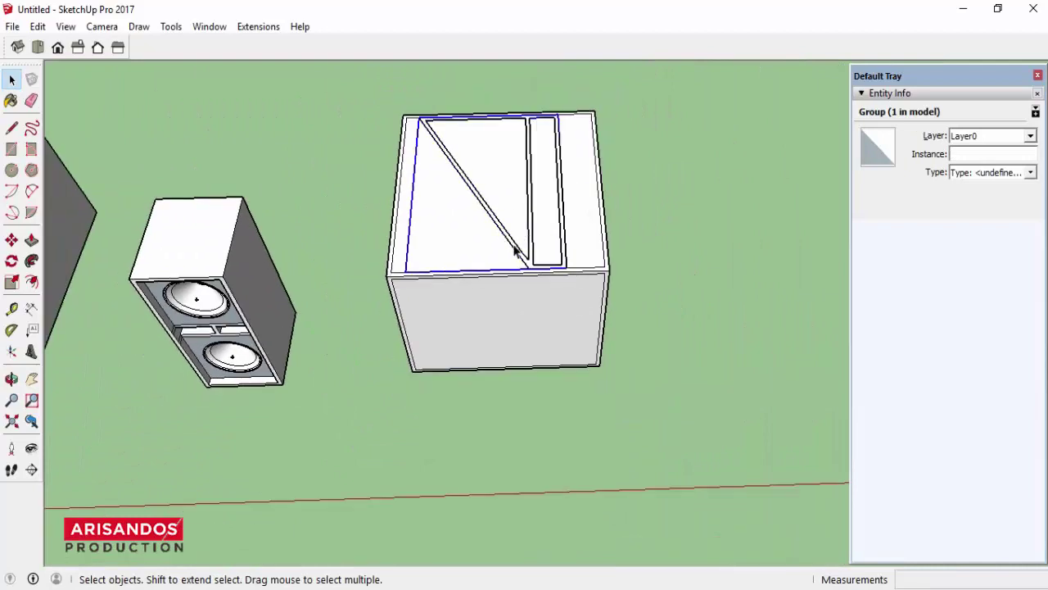
Step: Push the right-hand box's front face 98 cm inward to hollow it
click(8, 380)
mouse_move(565, 205)
mouse_down()
mouse_move(597, 227)
mouse_move(508, 259)
mouse_up()
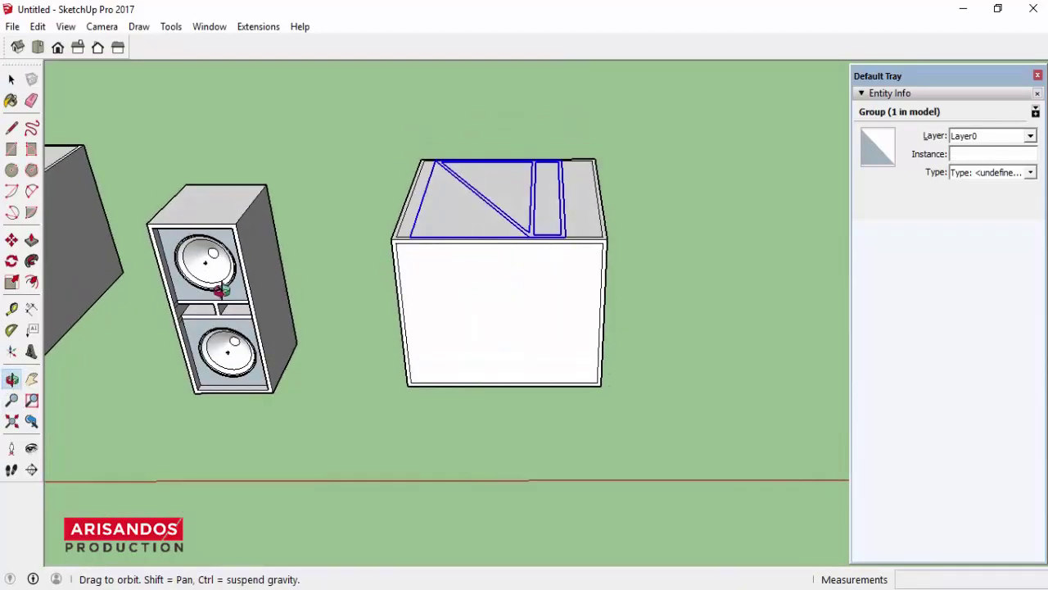
click(31, 240)
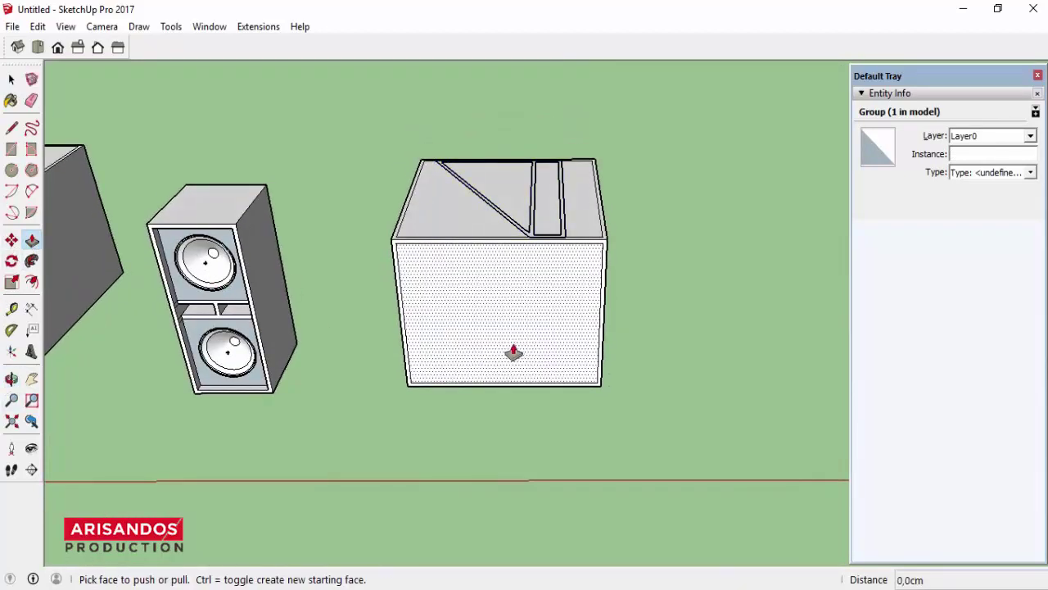
click(510, 351)
text(98)
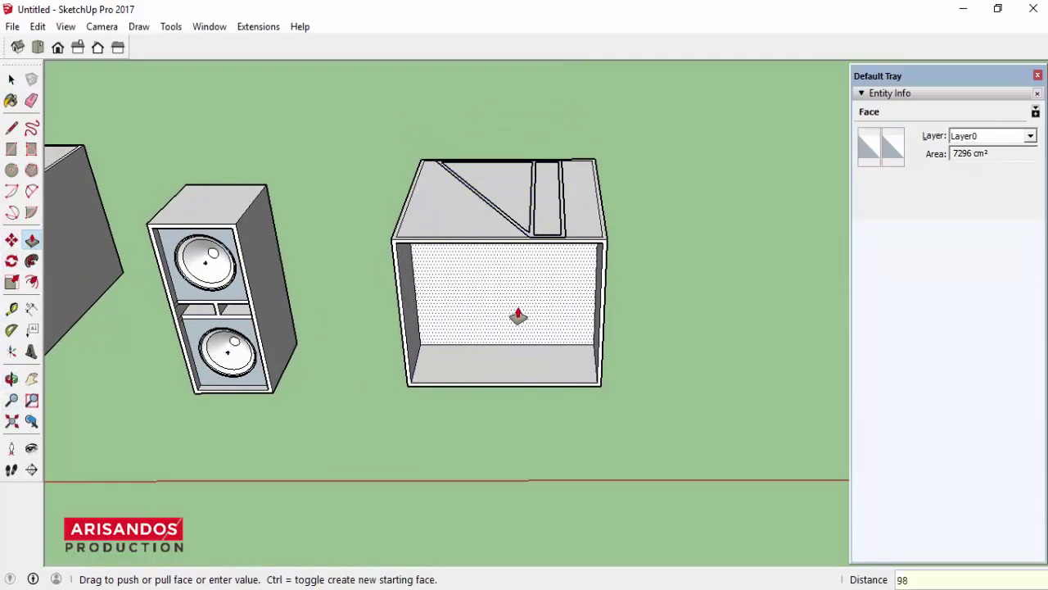
key(Return)
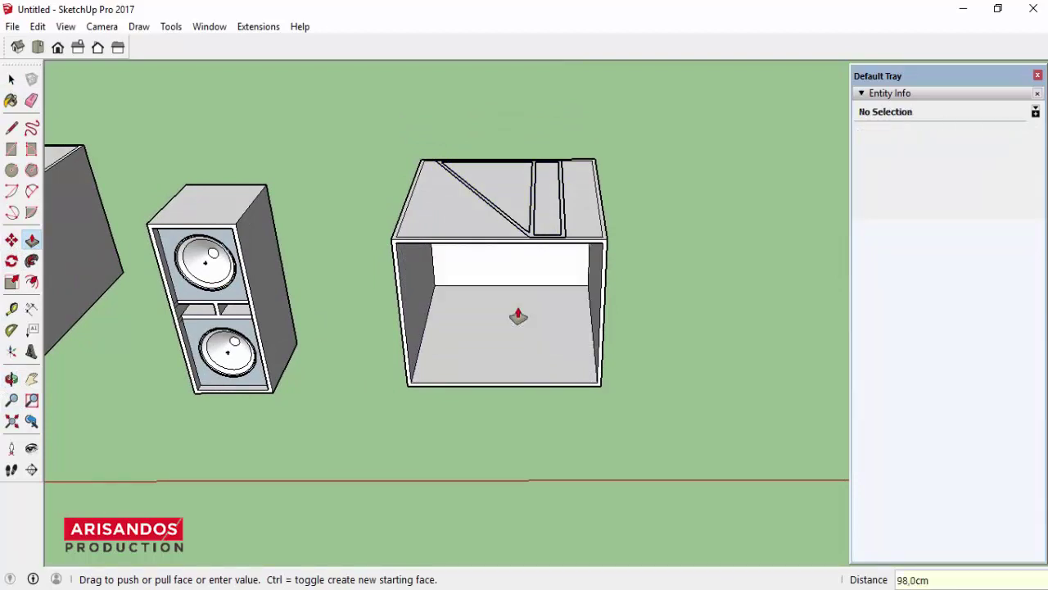
scroll(517, 309, down, 2)
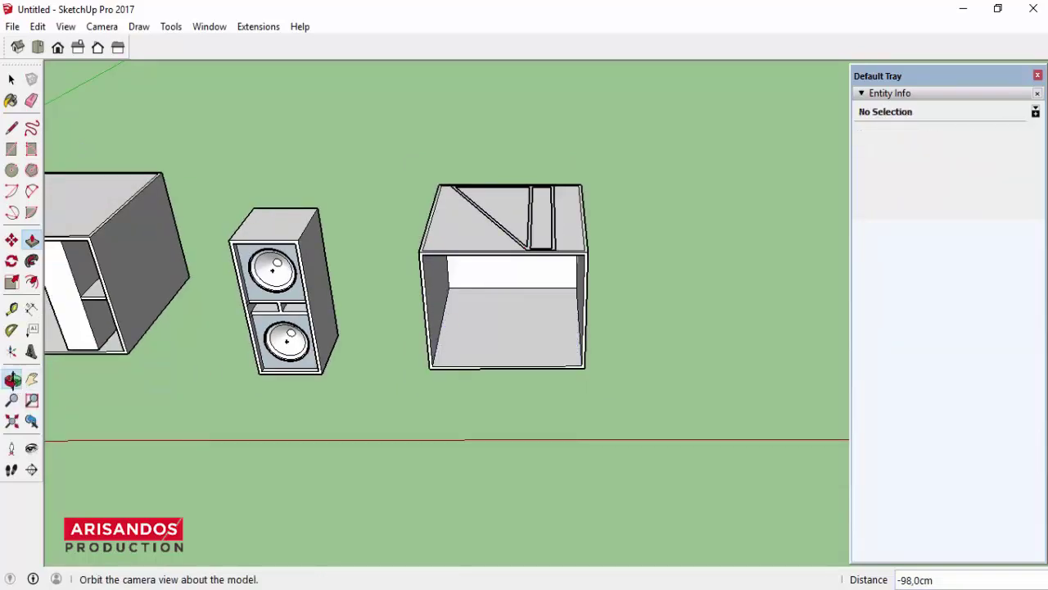
Step: Open the top outline group for editing and select the diagonal strip face
click(11, 379)
mouse_move(508, 311)
mouse_down()
mouse_move(543, 206)
mouse_move(542, 328)
mouse_move(528, 239)
mouse_up()
scroll(528, 239, up, 2)
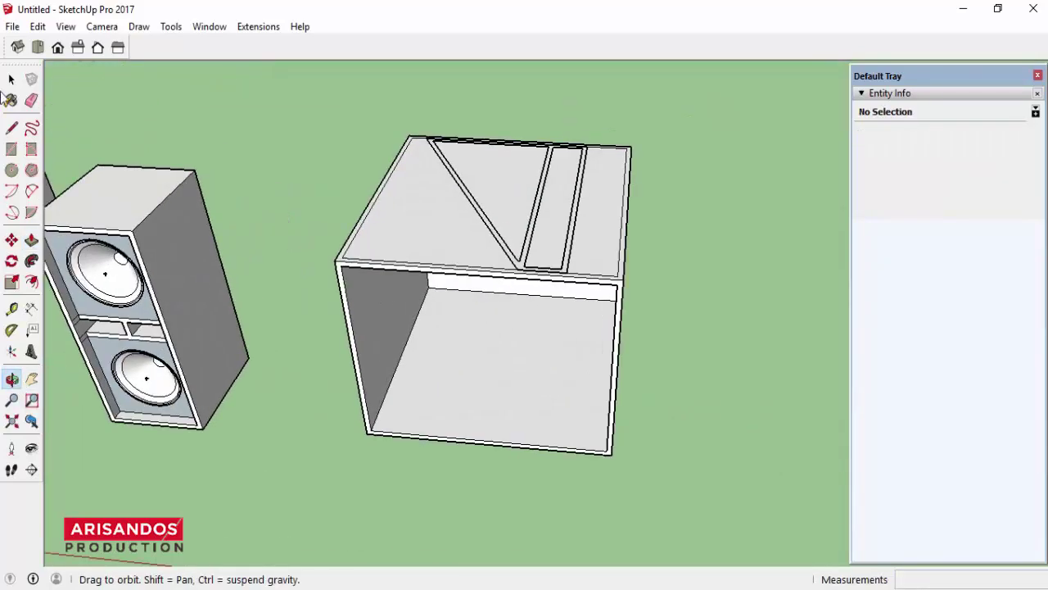
click(11, 78)
click(514, 263)
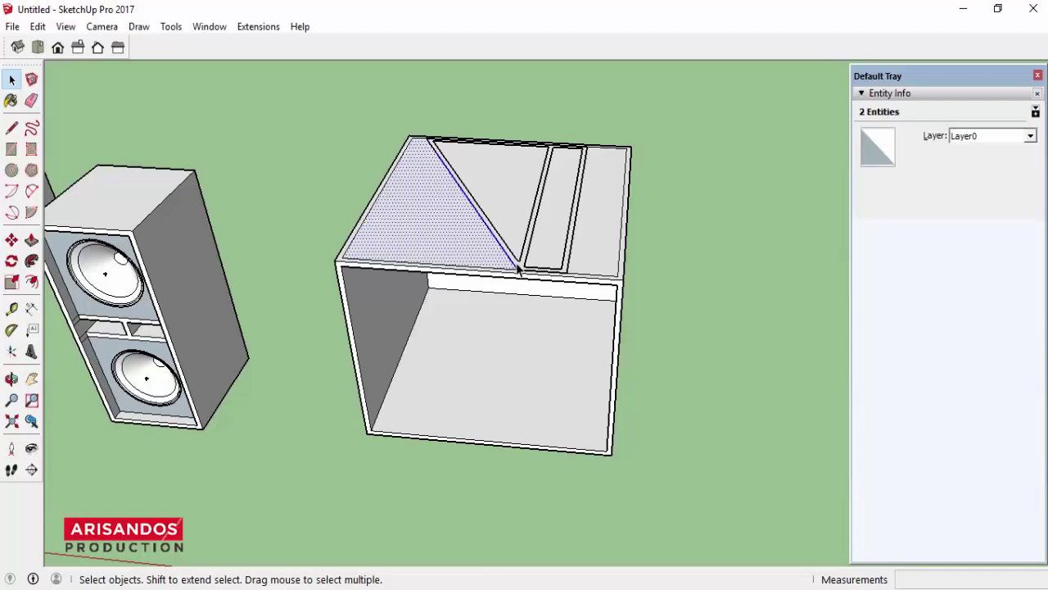
click(524, 260)
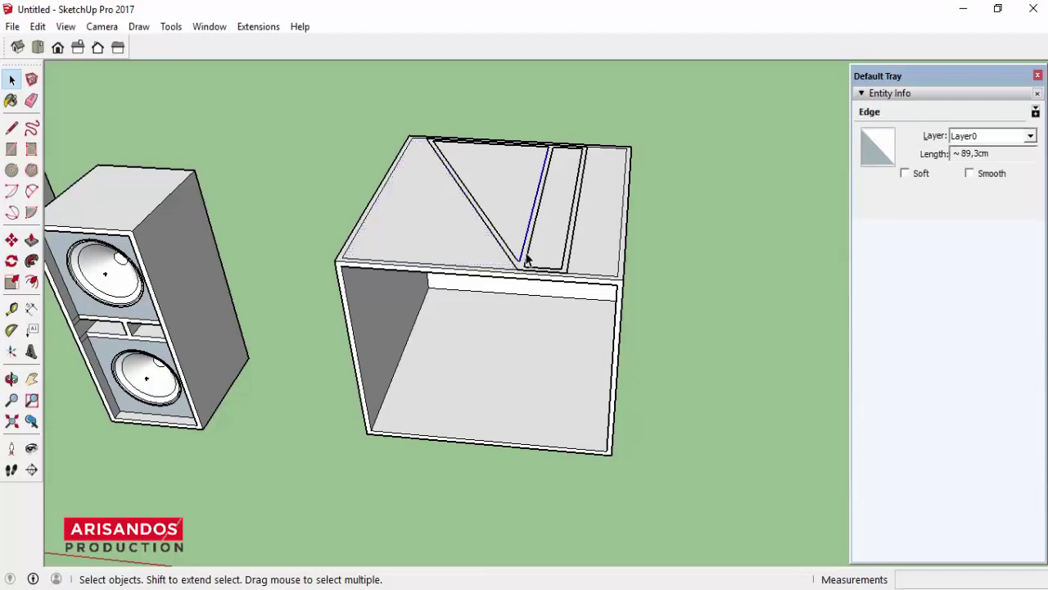
click(571, 246)
scroll(497, 205, up, 3)
click(477, 206)
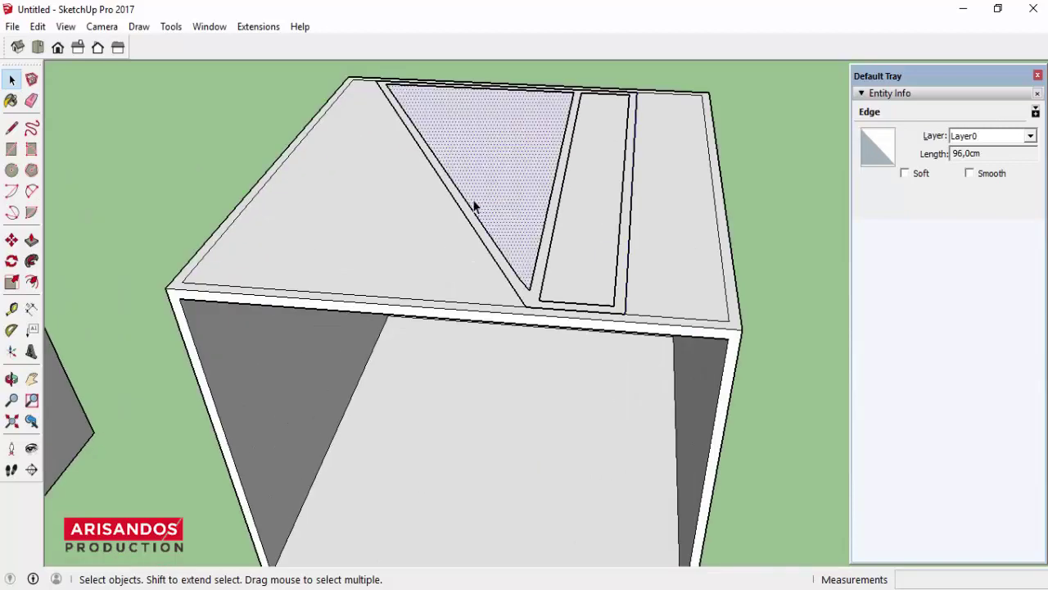
click(460, 203)
double_click(460, 202)
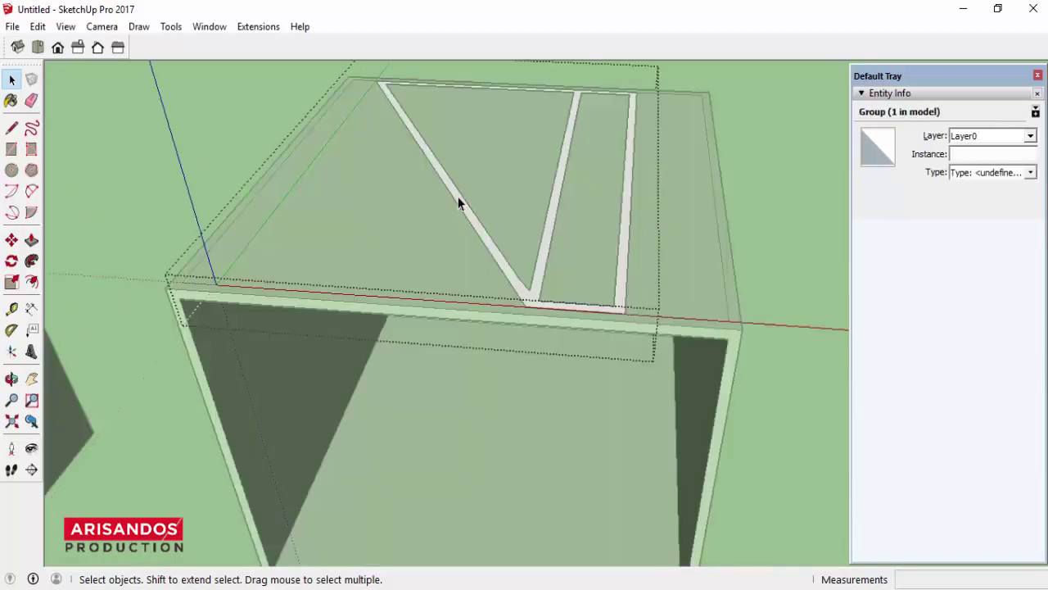
click(457, 204)
Step: Push the strip face 78 cm down into the hollow box as an internal wall
click(32, 240)
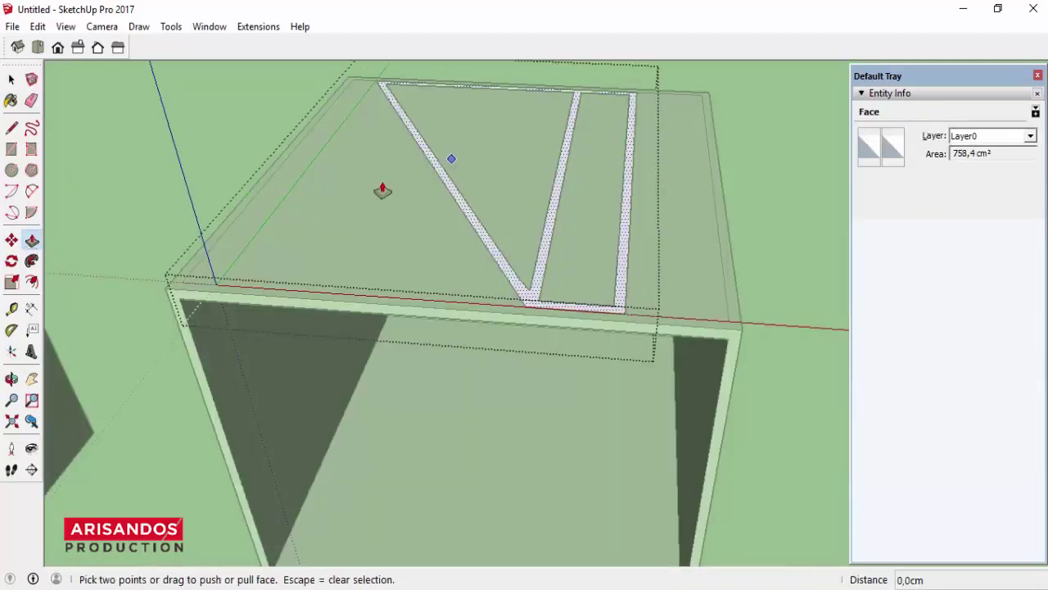
scroll(382, 190, down, 3)
click(539, 186)
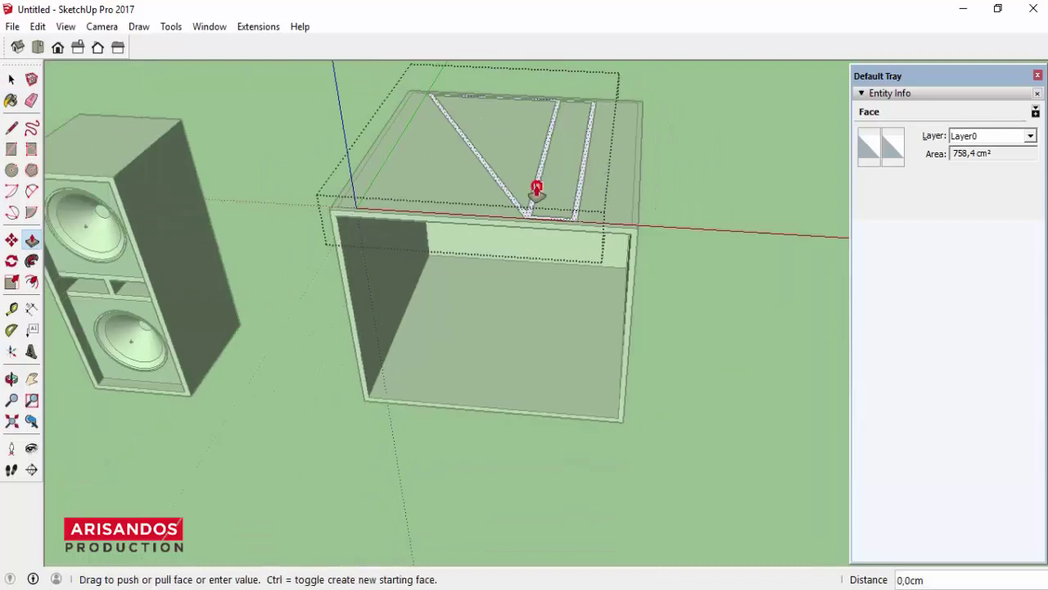
click(495, 405)
middle_drag(495, 404, 501, 361)
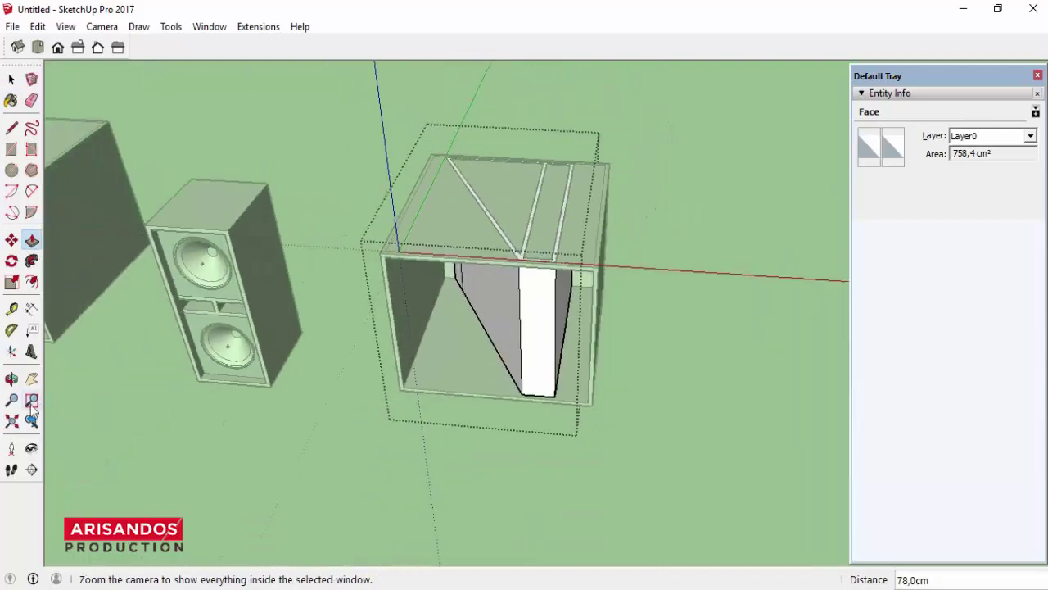
click(11, 378)
mouse_move(437, 344)
mouse_down()
mouse_move(495, 250)
mouse_move(555, 224)
mouse_up()
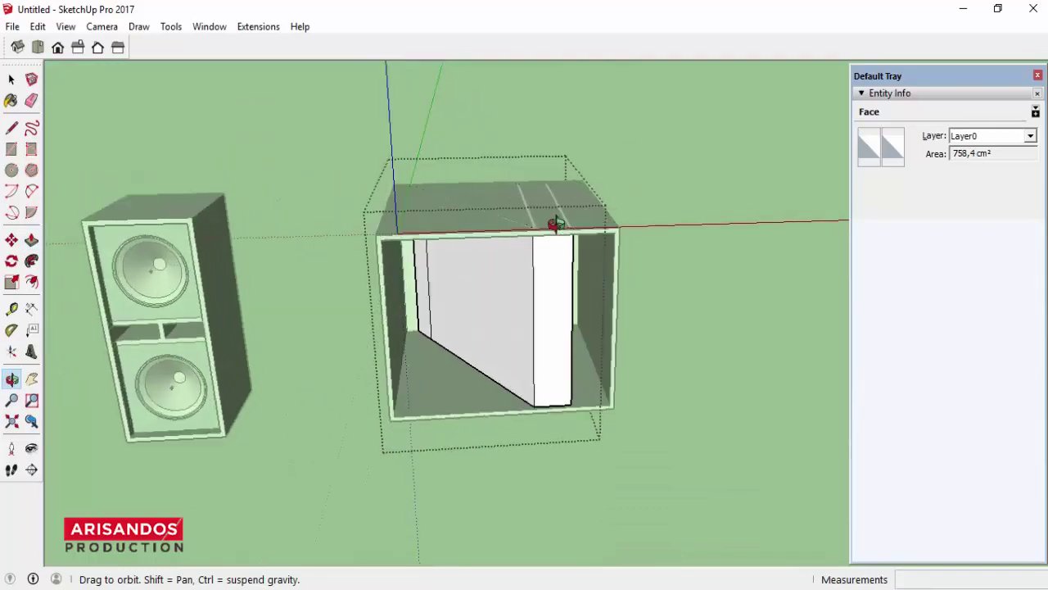
scroll(554, 224, up, 3)
Step: Push the V-shaped strip faces on top down 2 cm
click(31, 241)
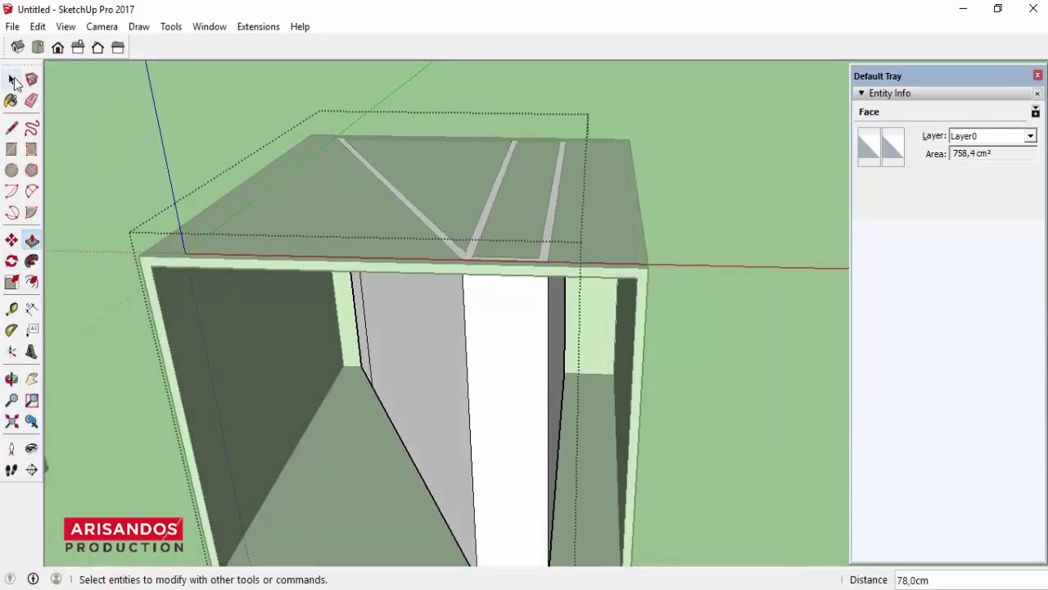
click(11, 79)
click(464, 256)
click(31, 240)
scroll(463, 237, up, 2)
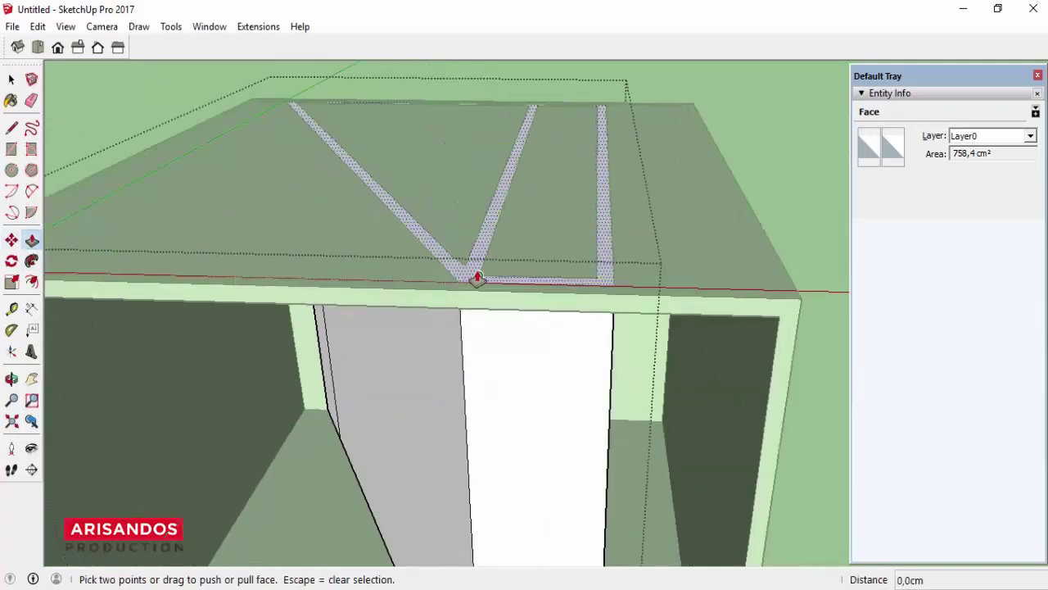
drag(478, 276, 481, 317)
scroll(481, 317, down, 2)
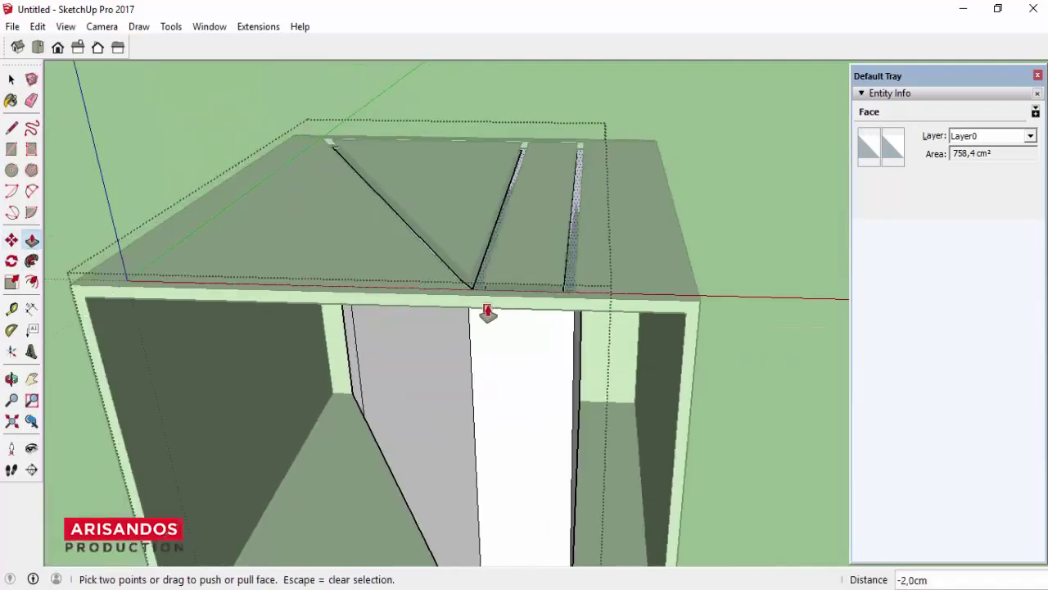
scroll(489, 312, down, 1)
key(space)
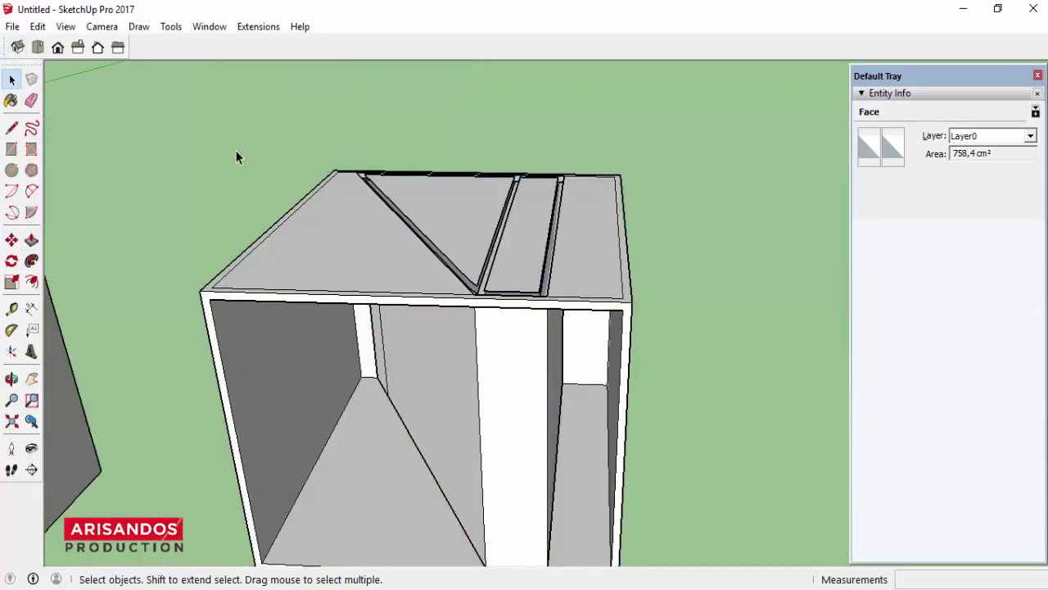
Step: Draw a line across the lid from its top corner to its lower corner
click(12, 379)
drag(252, 336, 398, 386)
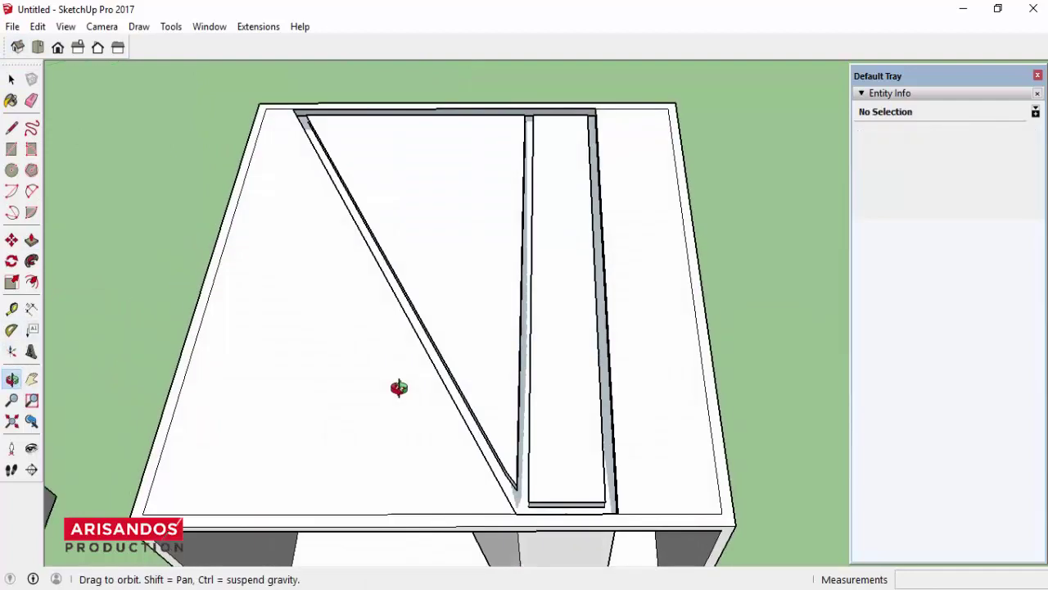
scroll(358, 236, down, 2)
scroll(292, 169, up, 3)
key(space)
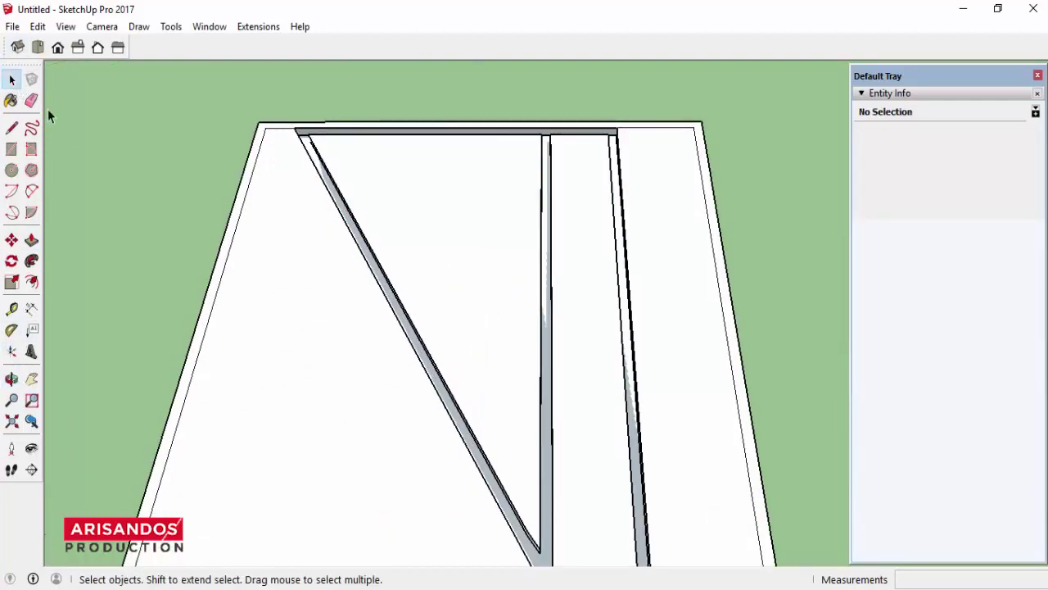
click(298, 191)
middle_drag(297, 164, 45, 110)
click(12, 127)
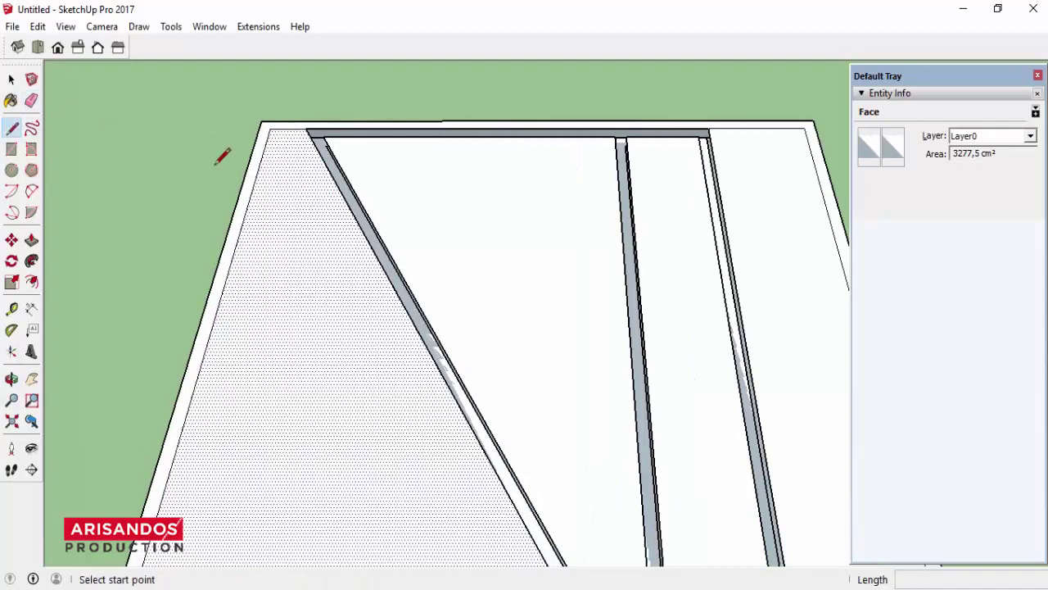
scroll(311, 127, up, 2)
click(299, 122)
scroll(300, 120, down, 1)
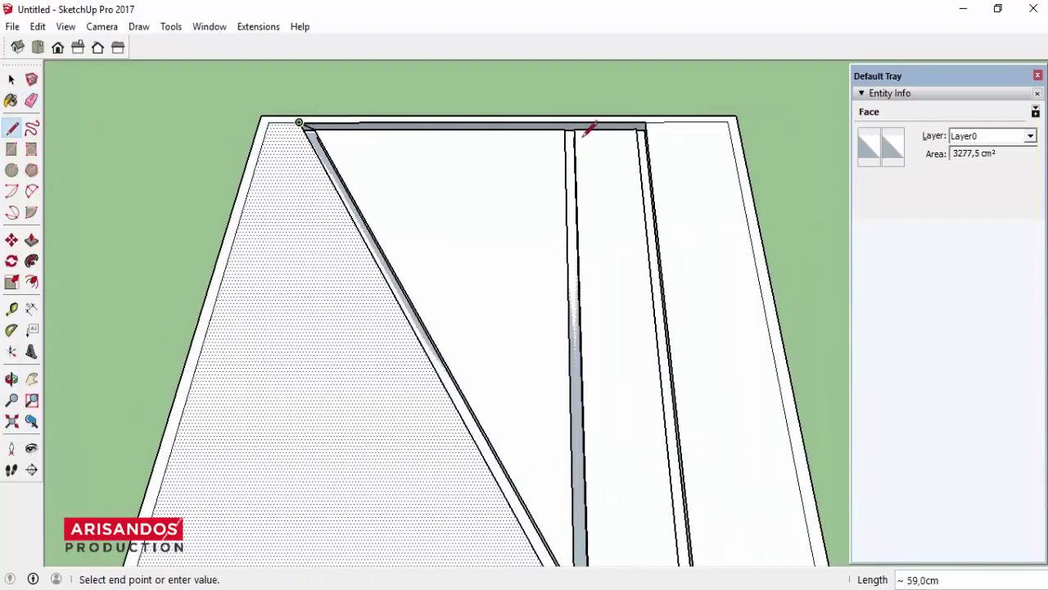
click(645, 123)
middle_drag(645, 123, 620, 304)
scroll(620, 347, up, 2)
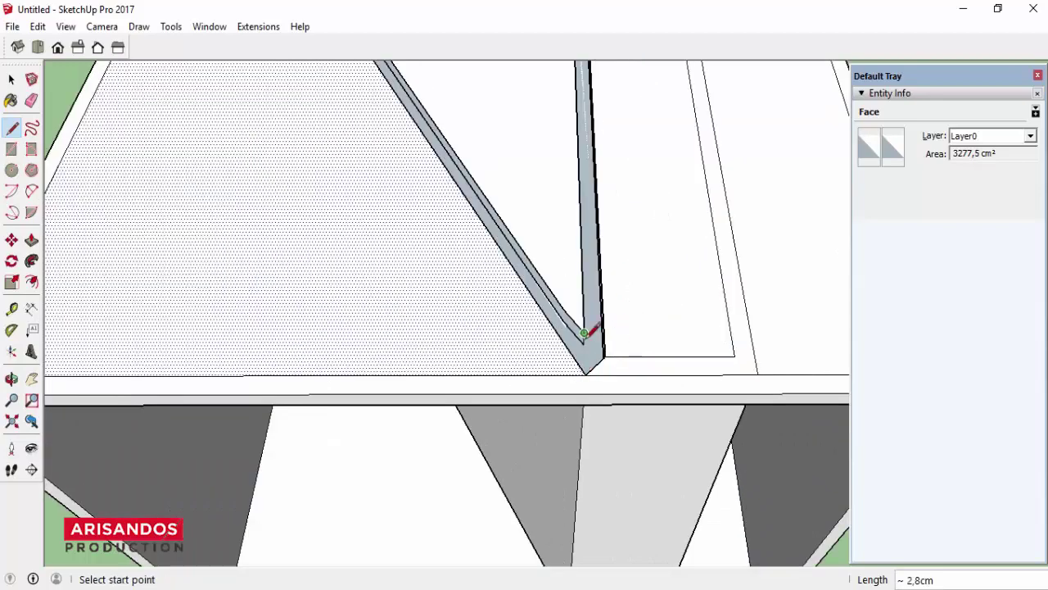
click(602, 358)
scroll(602, 358, down, 3)
scroll(546, 328, down, 2)
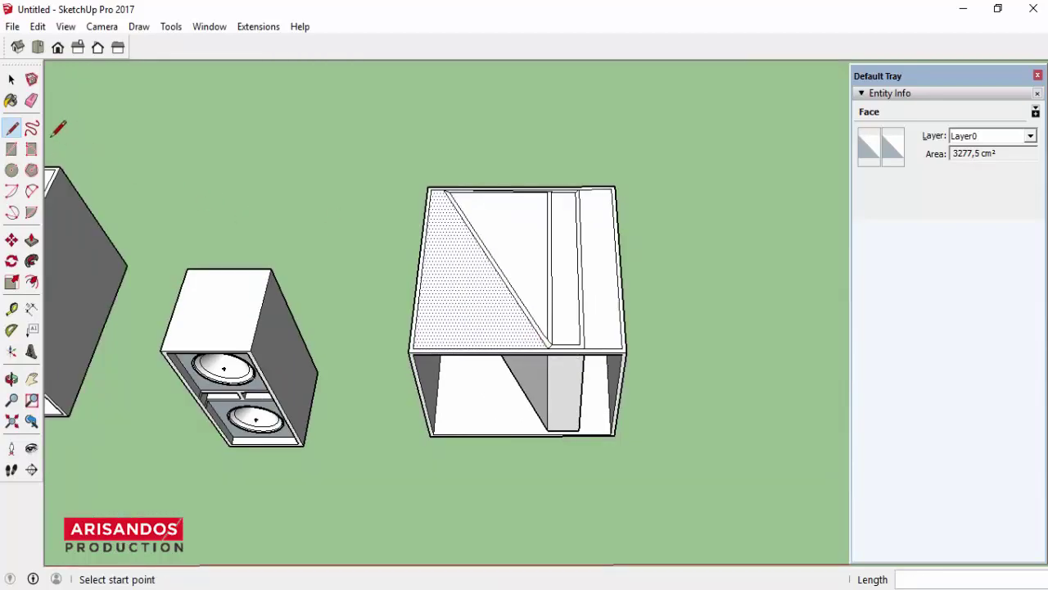
Step: Erase the diagonal and vertical strip outline edges from the box top
click(31, 99)
scroll(532, 299, up, 2)
drag(618, 331, 573, 324)
scroll(610, 360, up, 2)
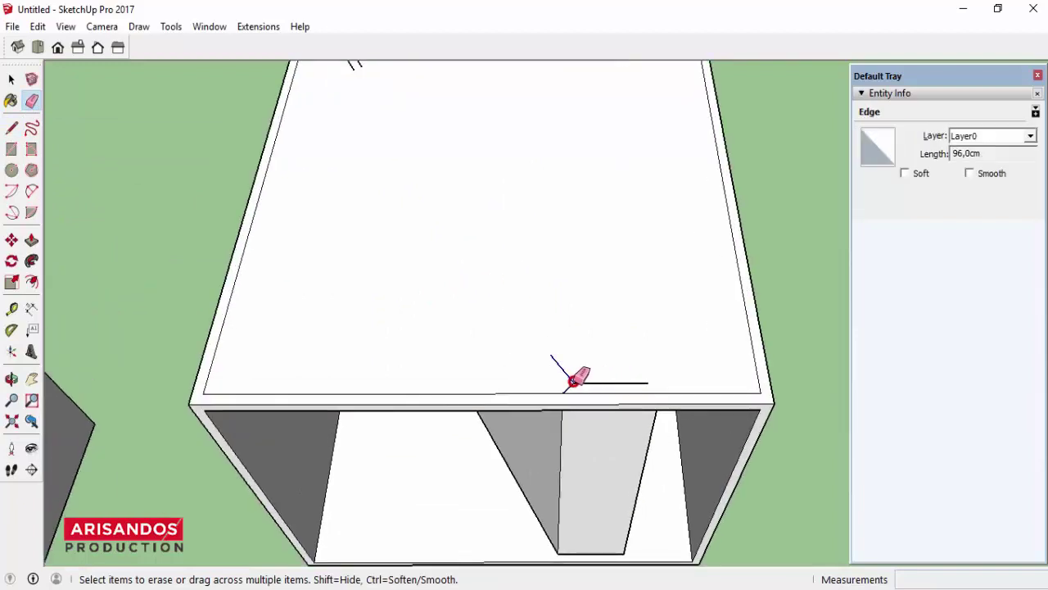
scroll(577, 376, down, 3)
scroll(444, 161, up, 4)
scroll(444, 161, up, 1)
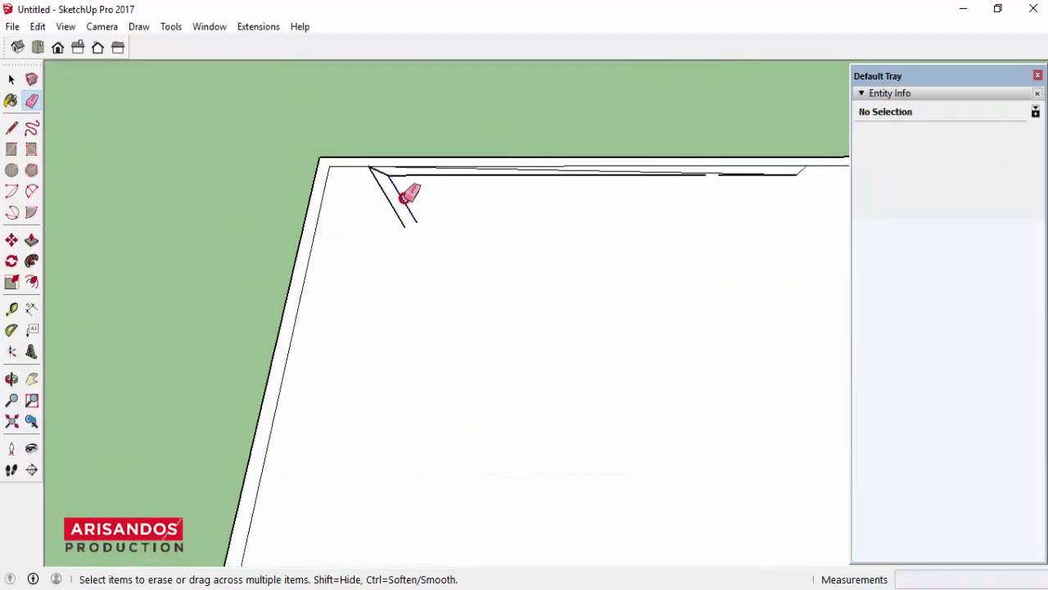
scroll(410, 174, down, 3)
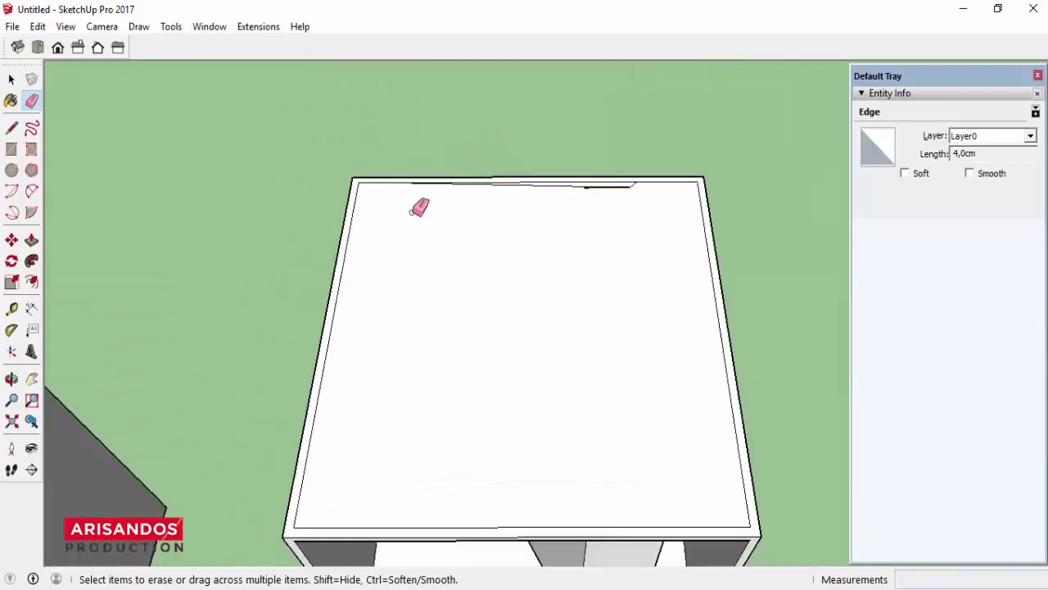
scroll(622, 186, up, 3)
scroll(593, 192, down, 3)
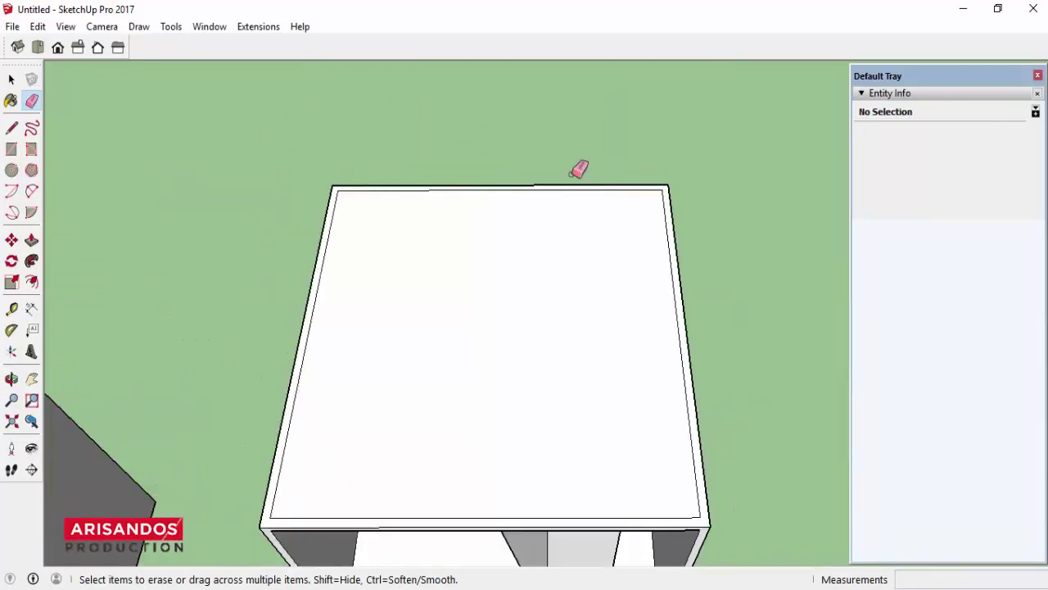
scroll(578, 168, down, 3)
click(11, 378)
mouse_move(281, 375)
mouse_down()
mouse_move(526, 157)
mouse_move(505, 150)
mouse_up()
Step: Group the right-hand box's faces, leaving out the slanted inner port panel
key(space)
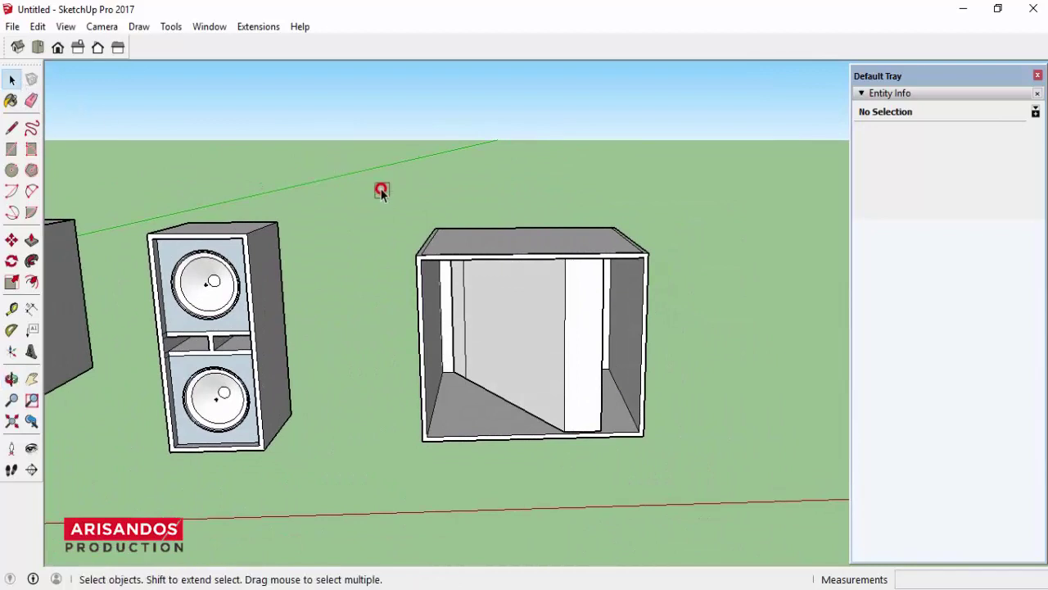
drag(376, 184, 696, 480)
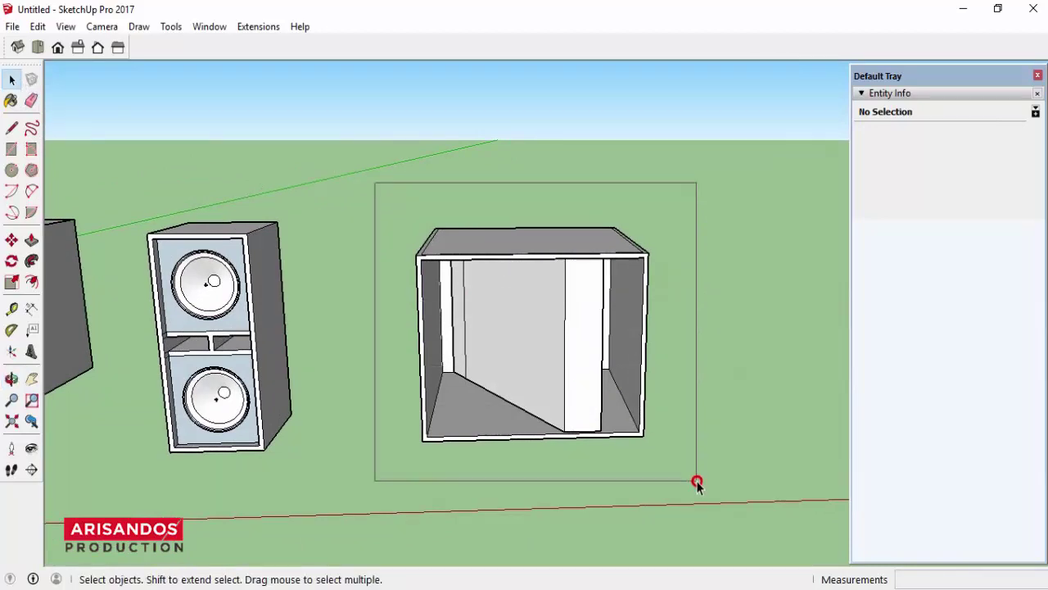
shift+click(521, 309)
right_click(527, 258)
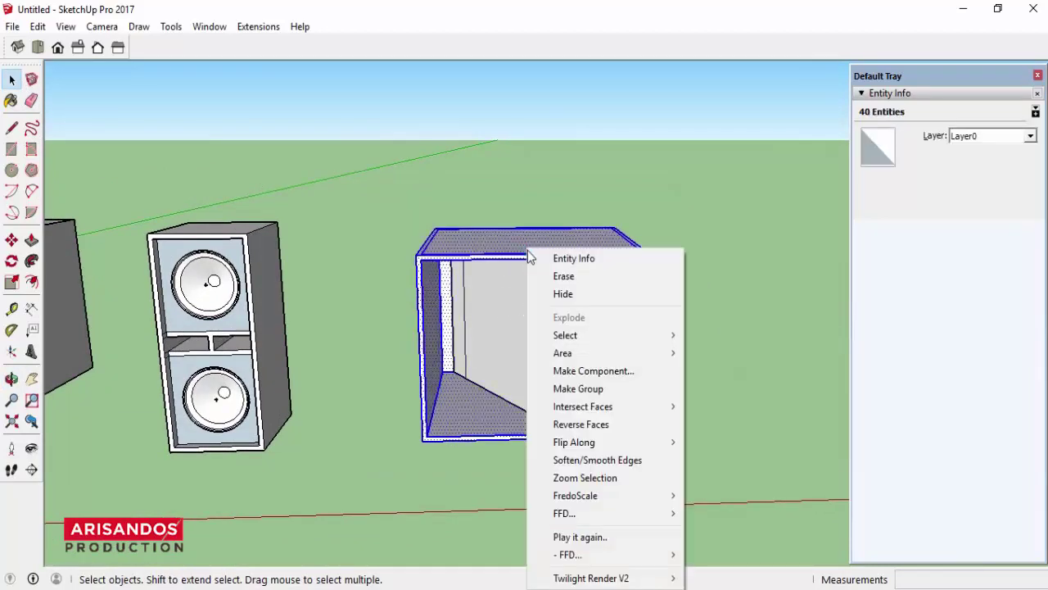
click(575, 387)
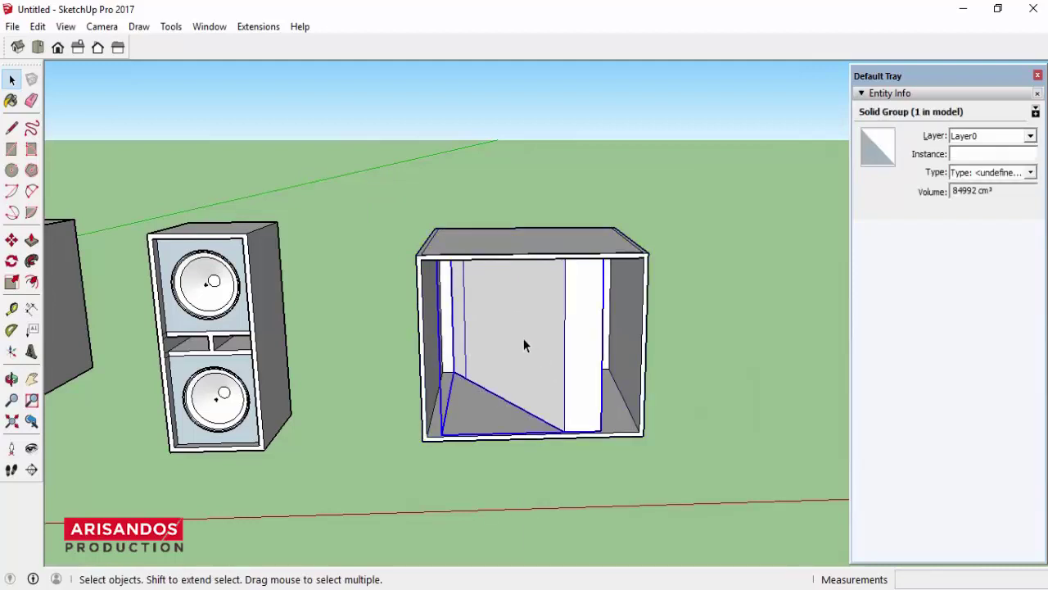
Step: Zoom around the model and clear the selection
scroll(522, 338, up, 5)
scroll(482, 311, down, 3)
scroll(458, 288, down, 5)
scroll(458, 287, up, 3)
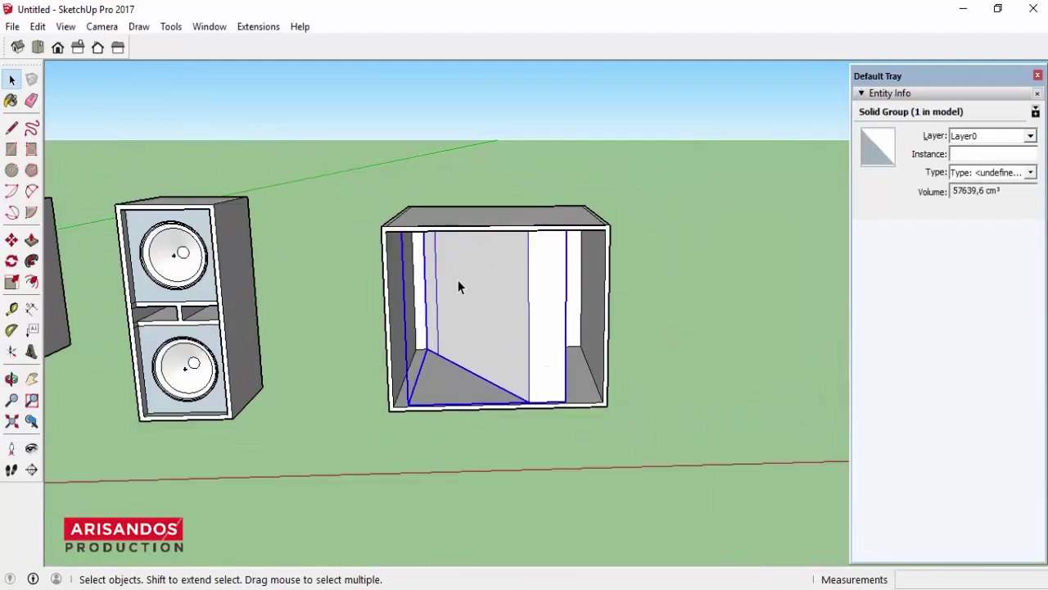
scroll(459, 287, up, 1)
scroll(457, 291, up, 1)
scroll(460, 318, down, 3)
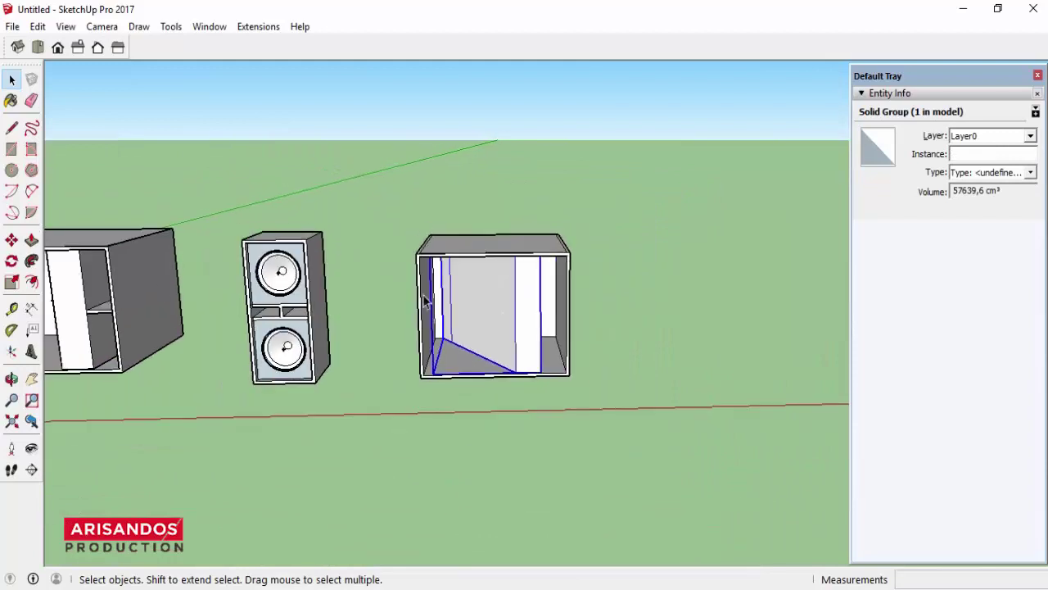
click(137, 131)
Step: Copy the dual cabinet's upper driver to the right of the open box
click(279, 275)
key(m)
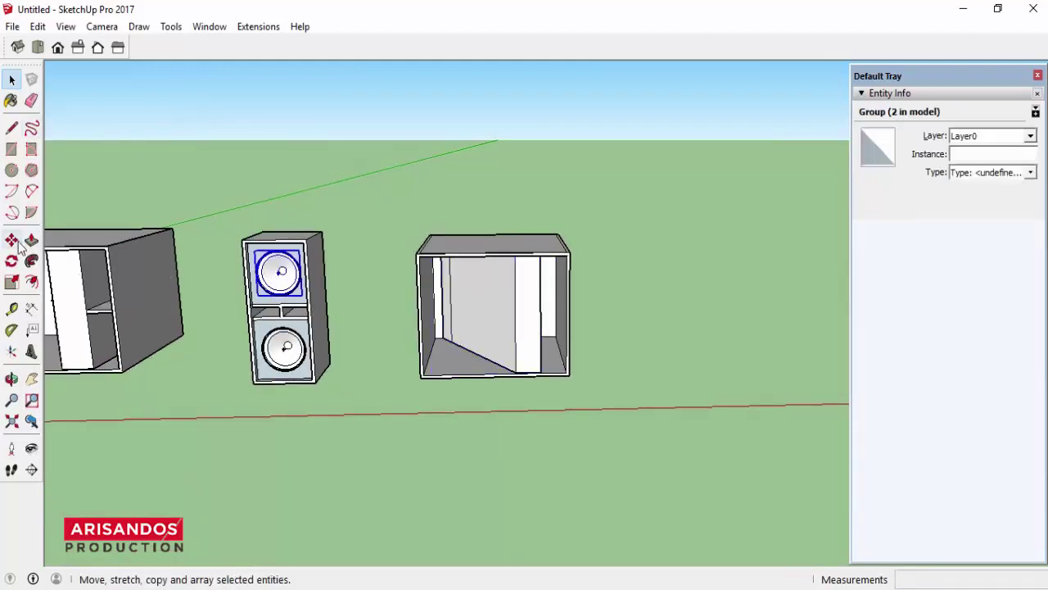
key(ctrl)
click(281, 274)
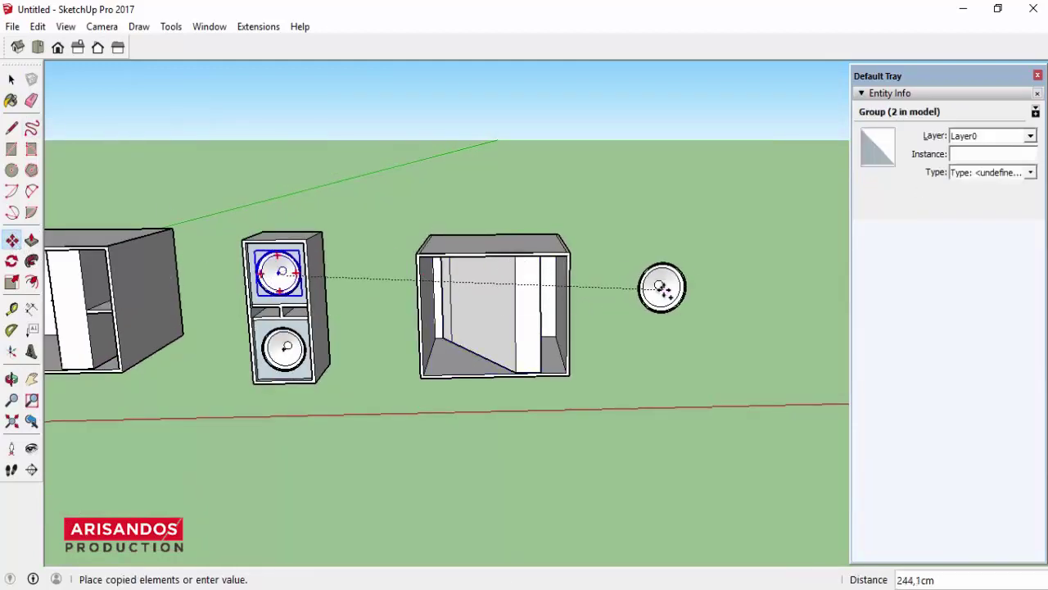
click(700, 285)
scroll(729, 279, up, 2)
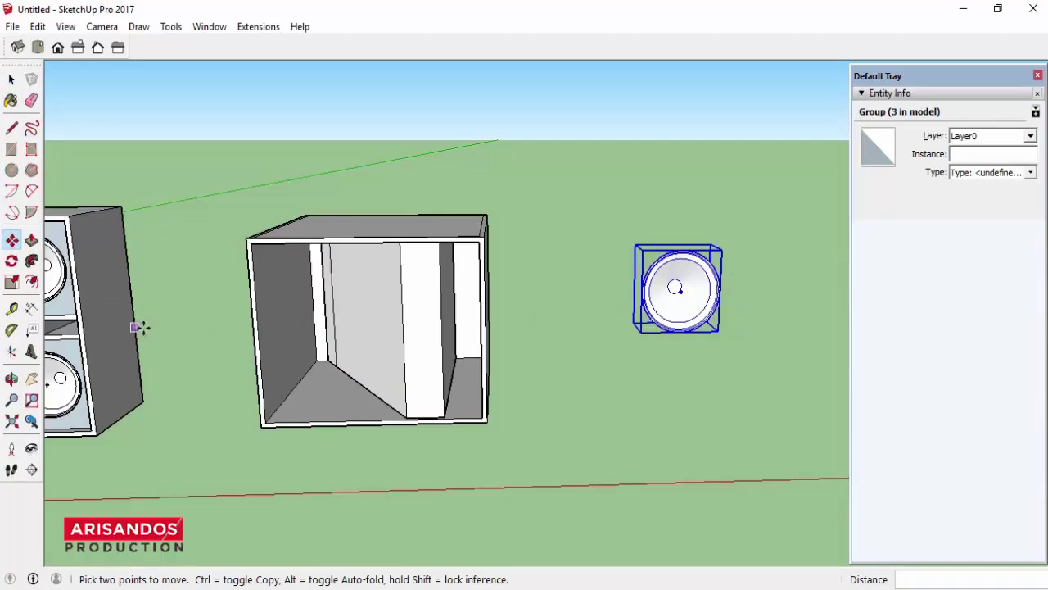
Step: Scale the driver copy up uniformly about 1.6 times
click(12, 282)
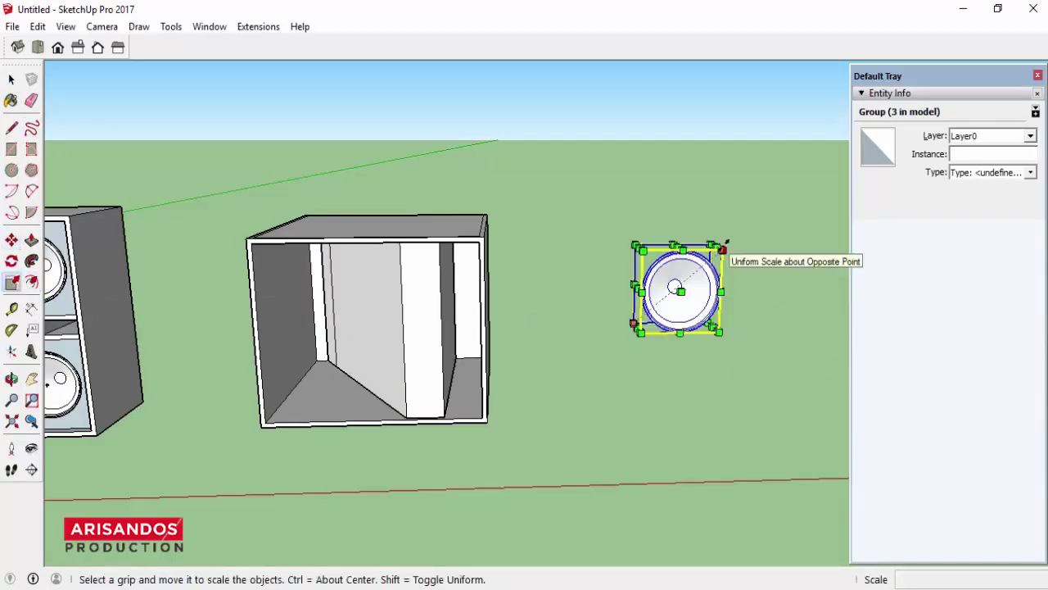
mouse_move(724, 246)
mouse_down()
mouse_move(762, 219)
mouse_move(752, 224)
mouse_up()
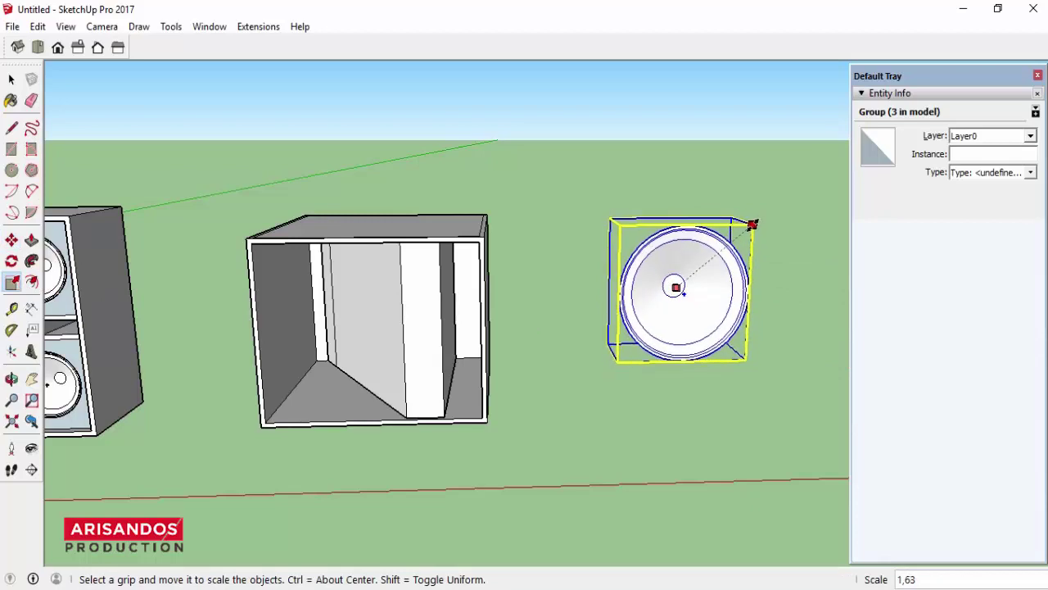
scroll(766, 224, up, 2)
scroll(782, 224, up, 1)
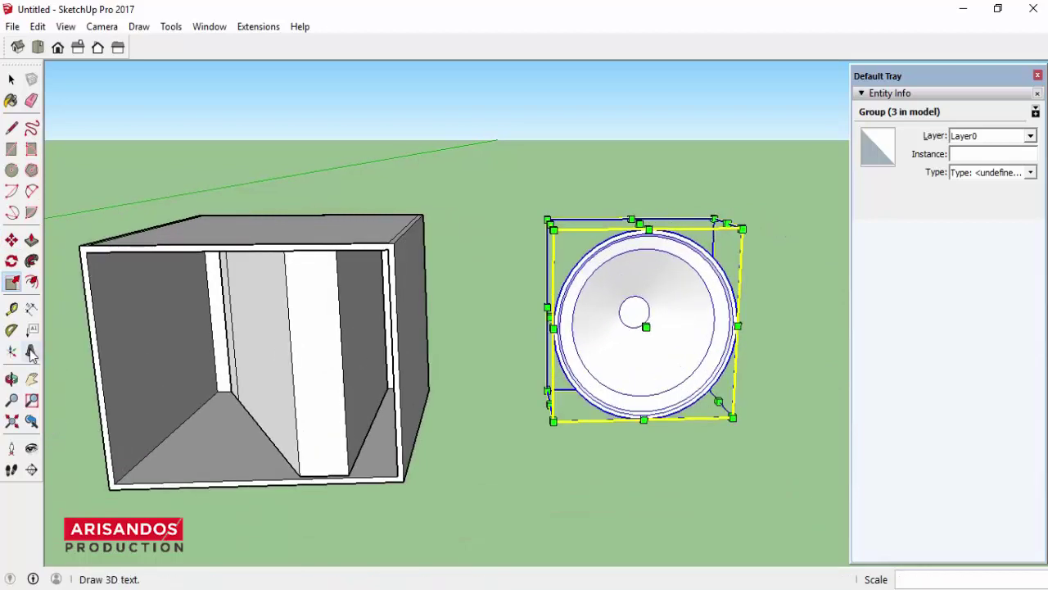
scroll(426, 344, down, 2)
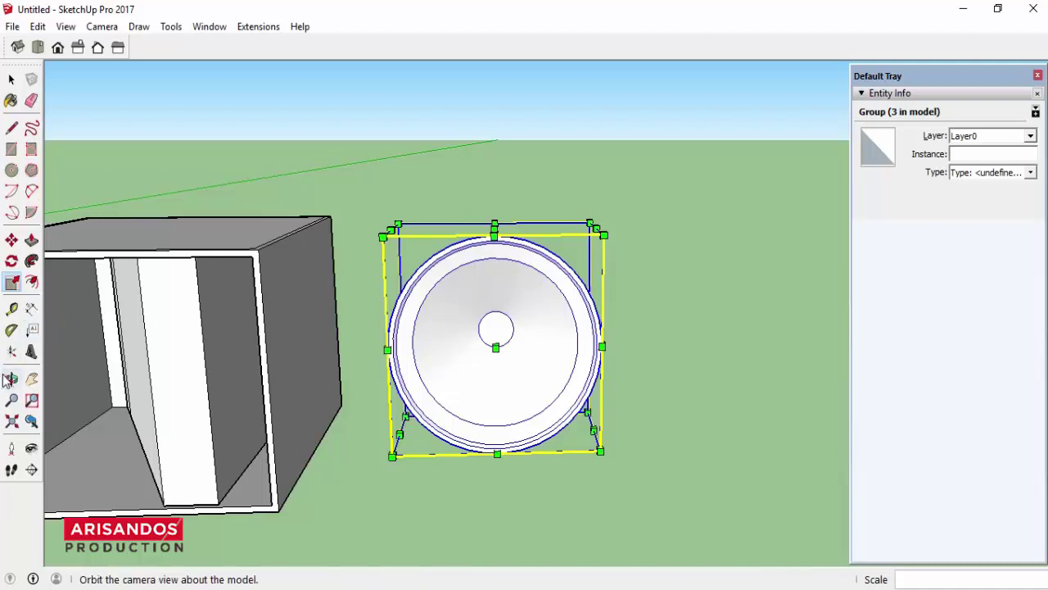
Step: Measure the enlarged driver's radius from centre to rim, about 22.7 cm
click(12, 378)
drag(461, 330, 297, 278)
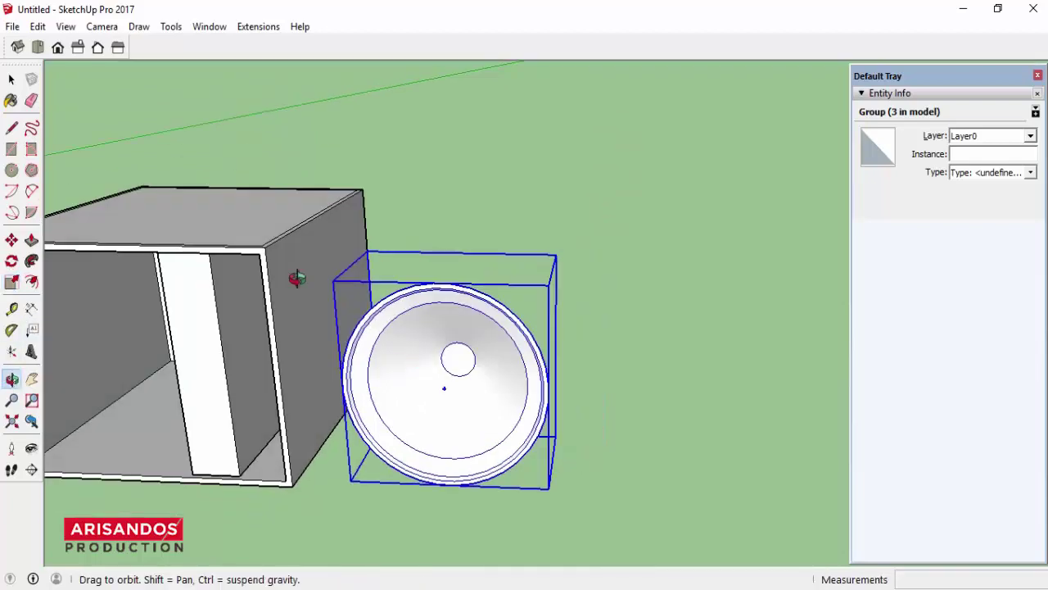
click(12, 308)
click(443, 387)
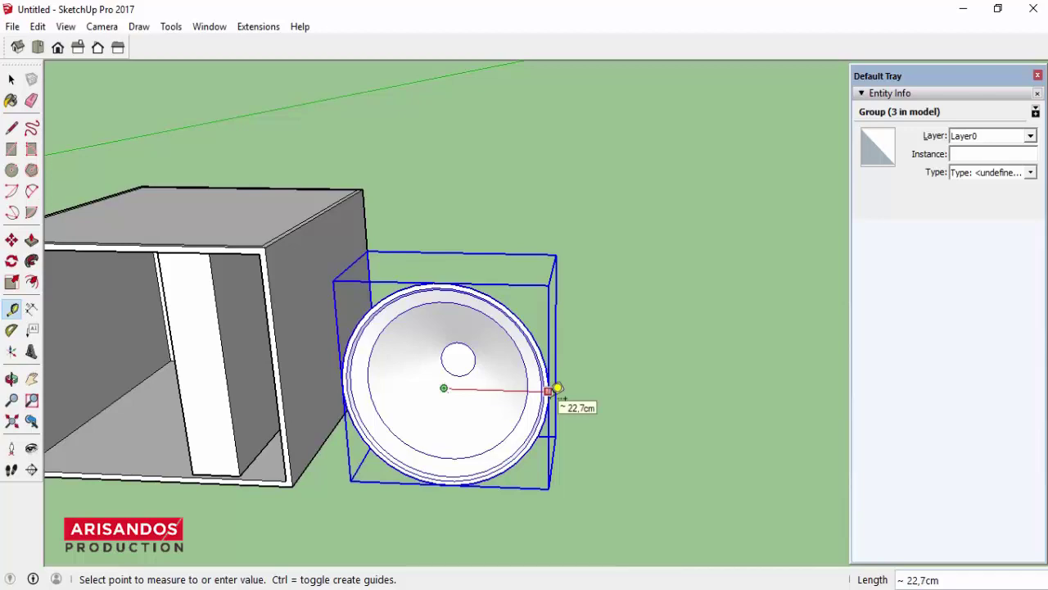
scroll(558, 390, up, 4)
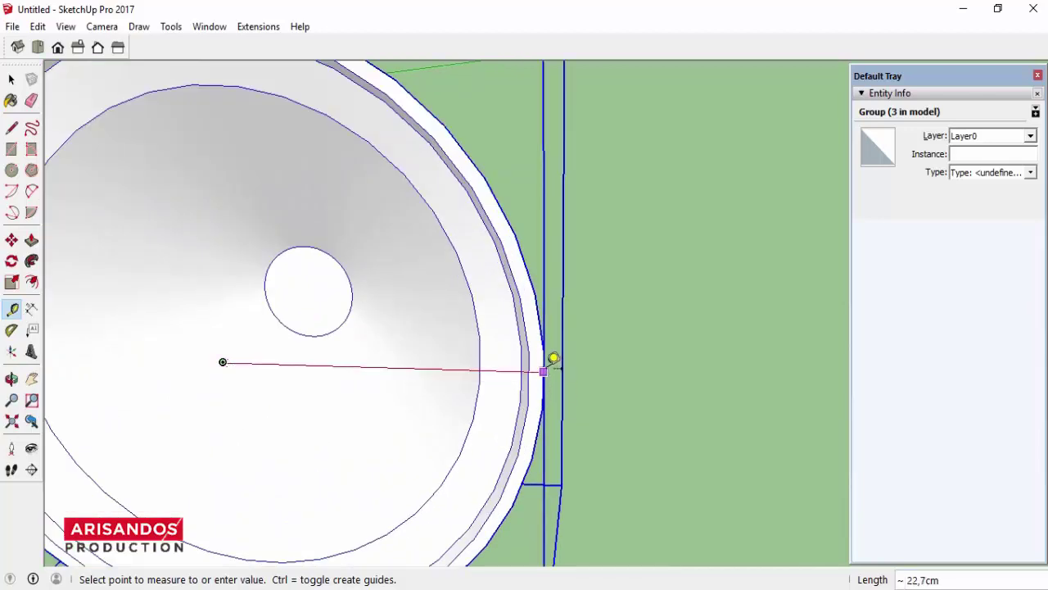
click(553, 360)
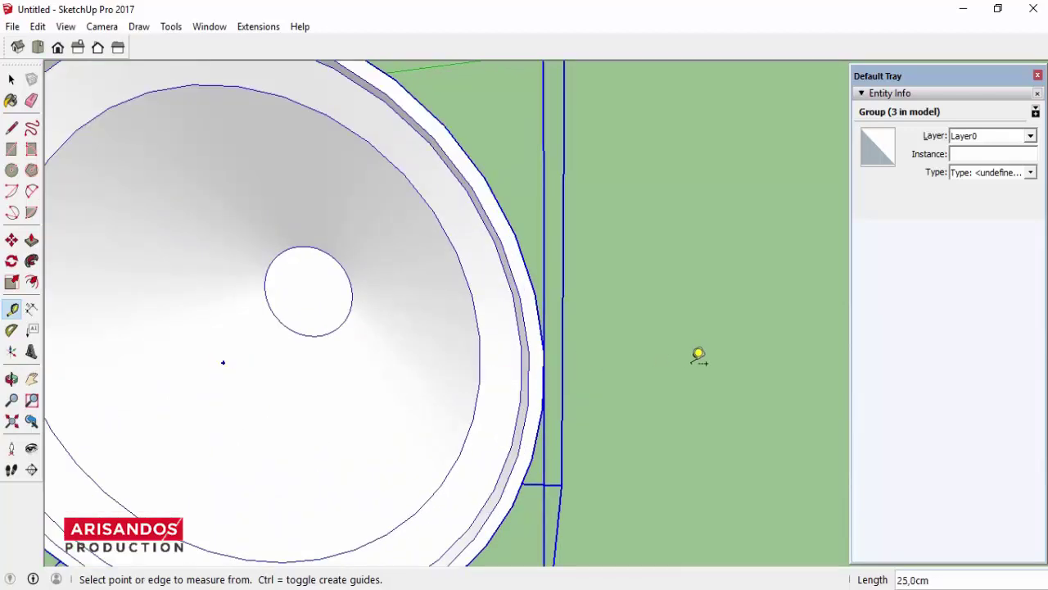
scroll(713, 344, down, 6)
click(11, 378)
drag(524, 352, 323, 358)
Step: Inside the box group, draw a 22.7 cm-radius circle on the inner baffle
click(11, 78)
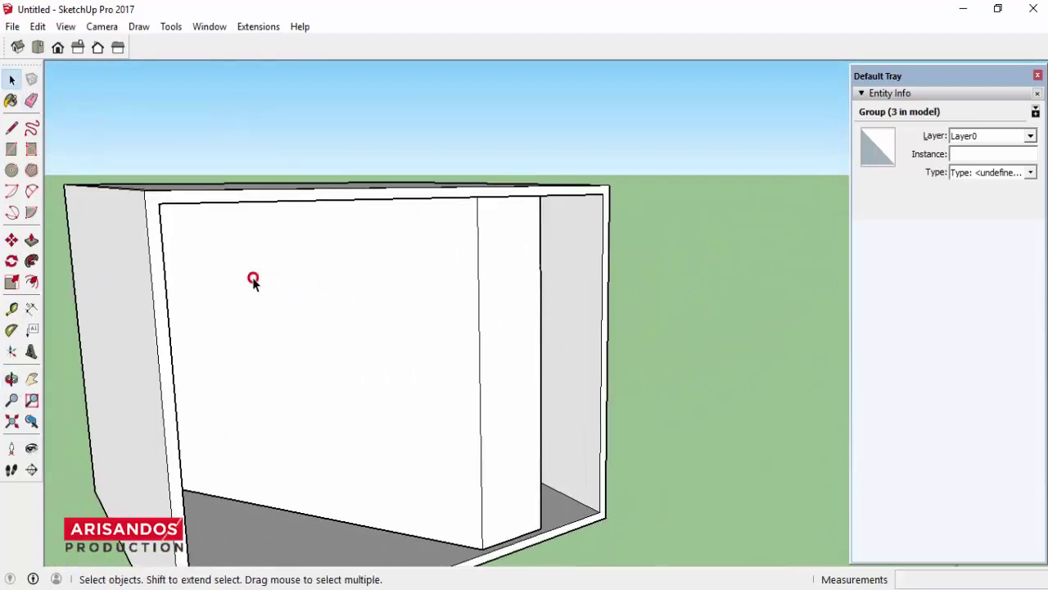
double_click(253, 279)
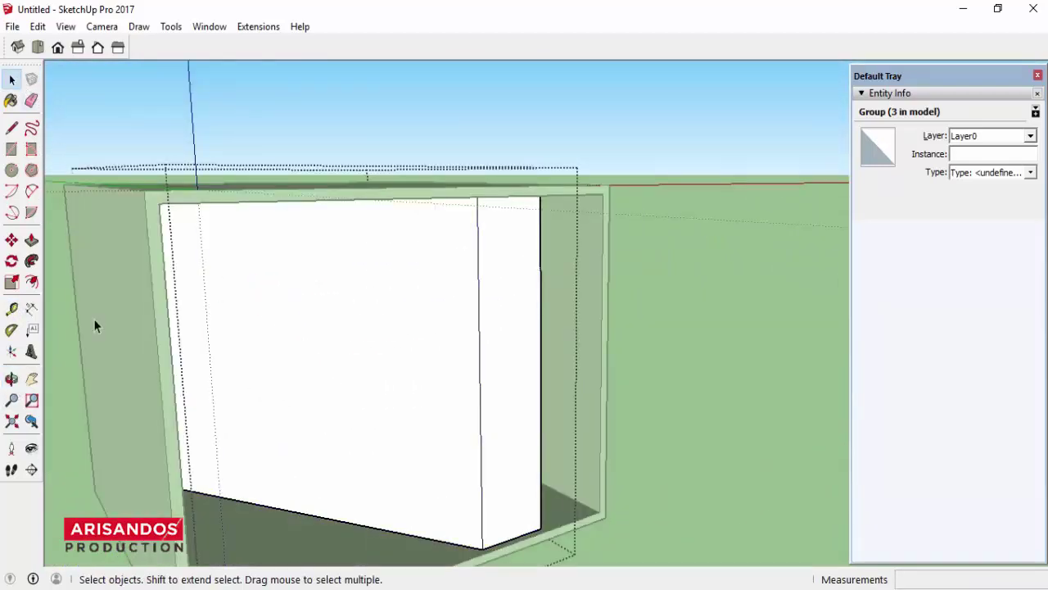
click(11, 170)
click(300, 359)
text(22,)
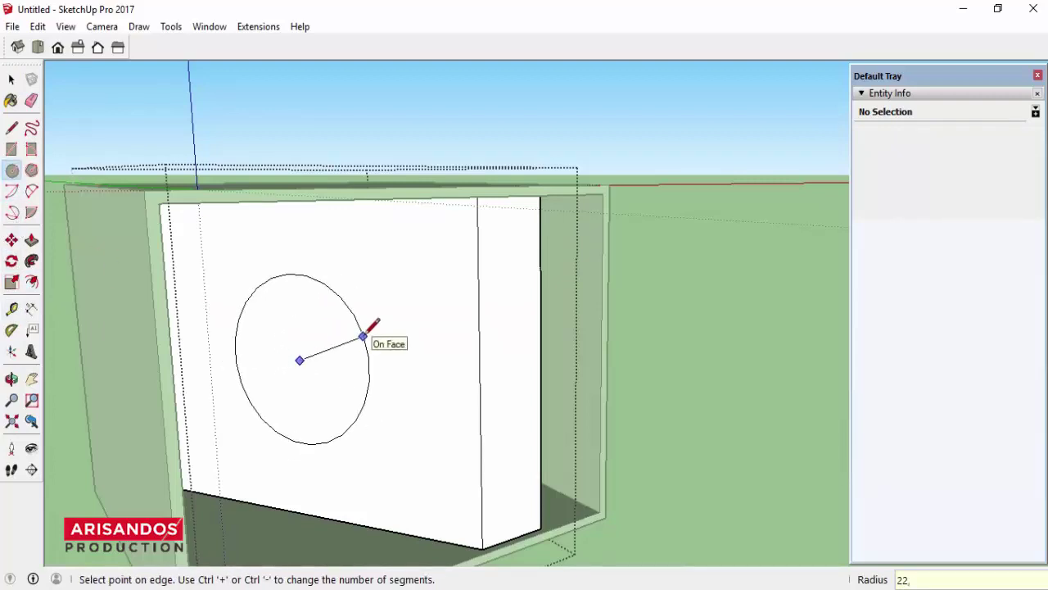
text(7)
key(Return)
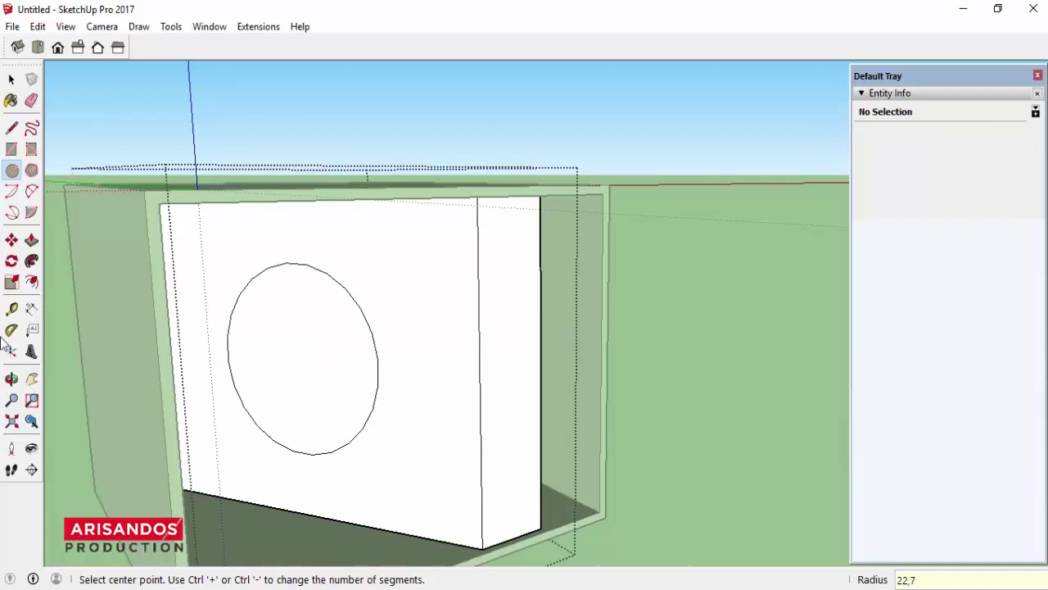
Step: Push the circle face 2 cm inward to cut the driver opening
click(31, 240)
click(301, 382)
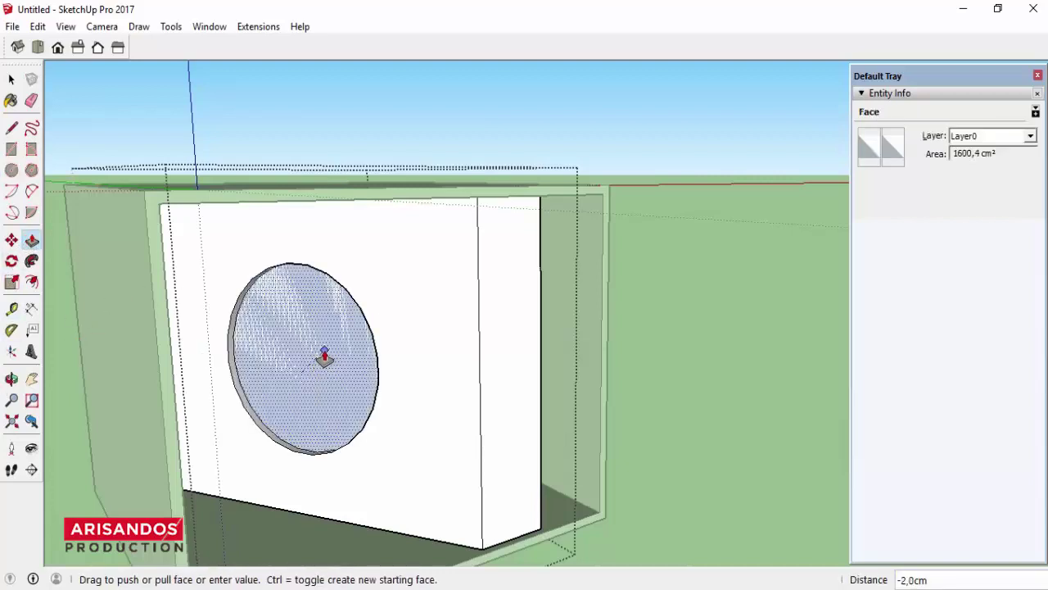
click(325, 356)
scroll(320, 363, down, 3)
scroll(278, 374, down, 2)
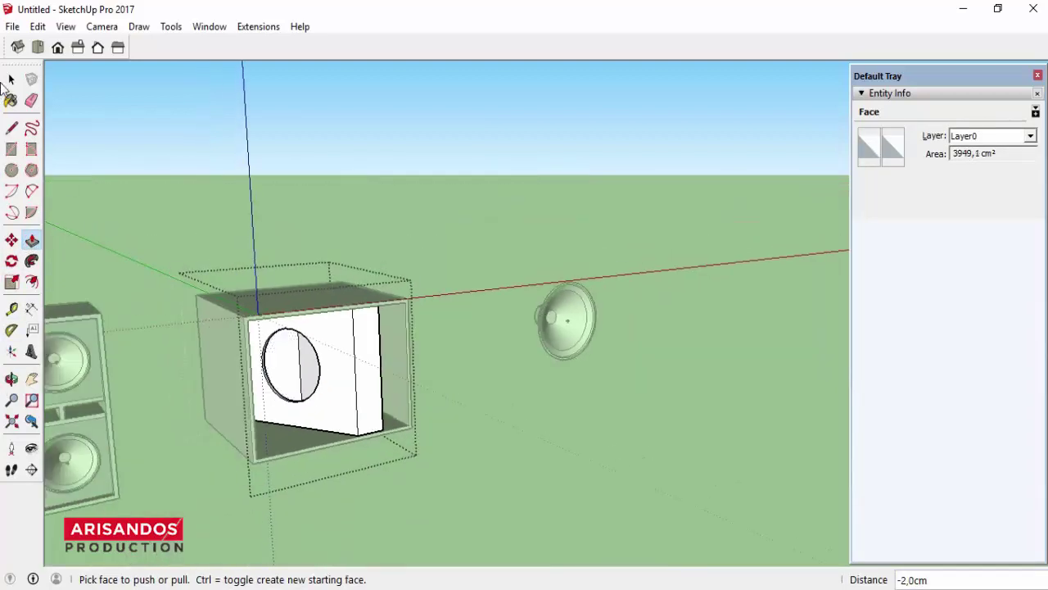
click(11, 79)
Step: Exit the box group and select the enlarged driver copy, viewed from above
click(274, 238)
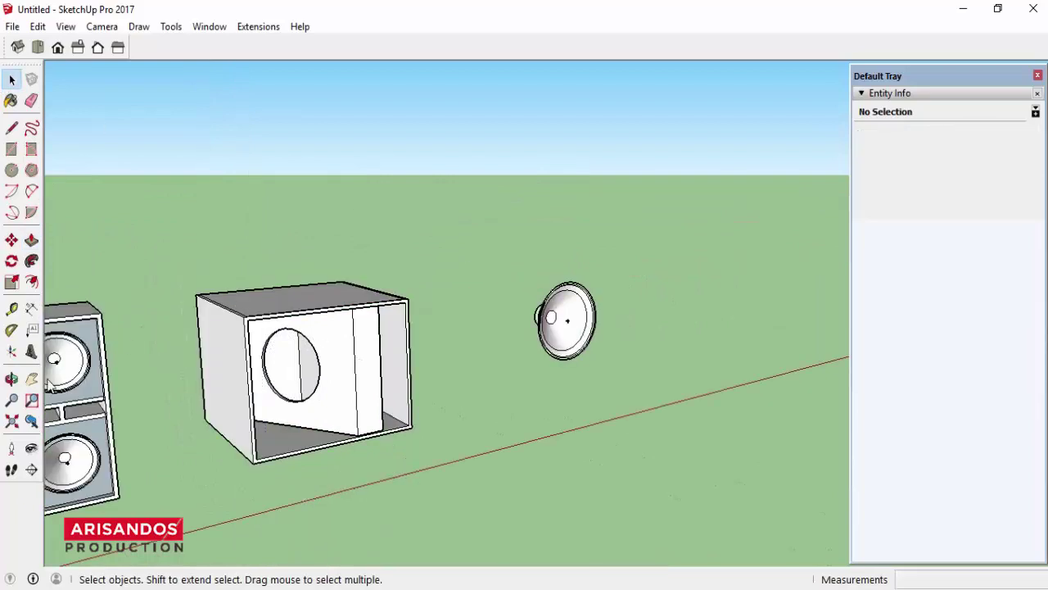
click(11, 378)
drag(561, 328, 414, 286)
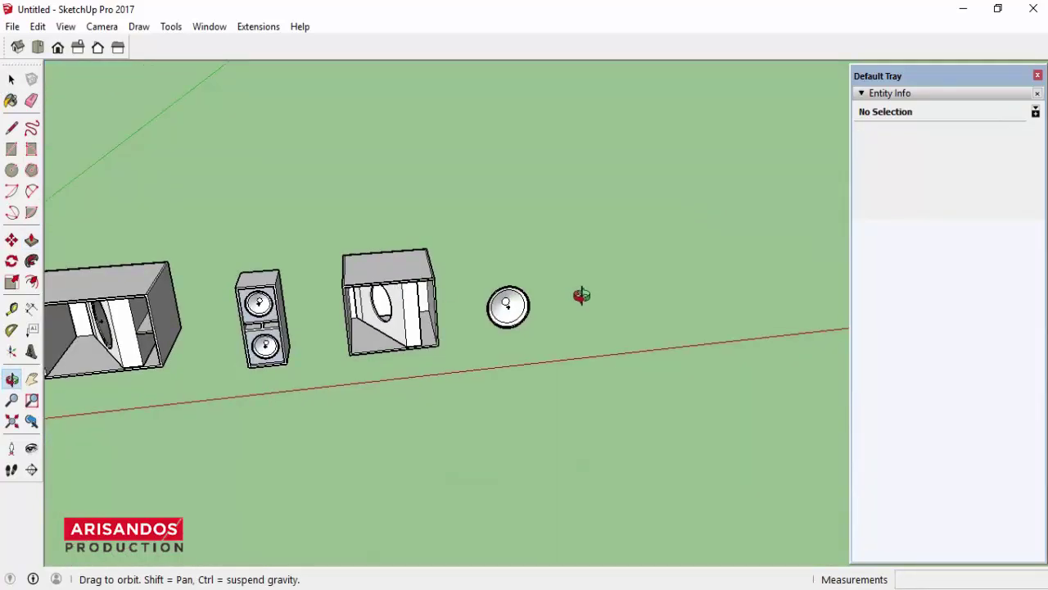
scroll(581, 295, up, 3)
click(11, 78)
scroll(399, 322, down, 1)
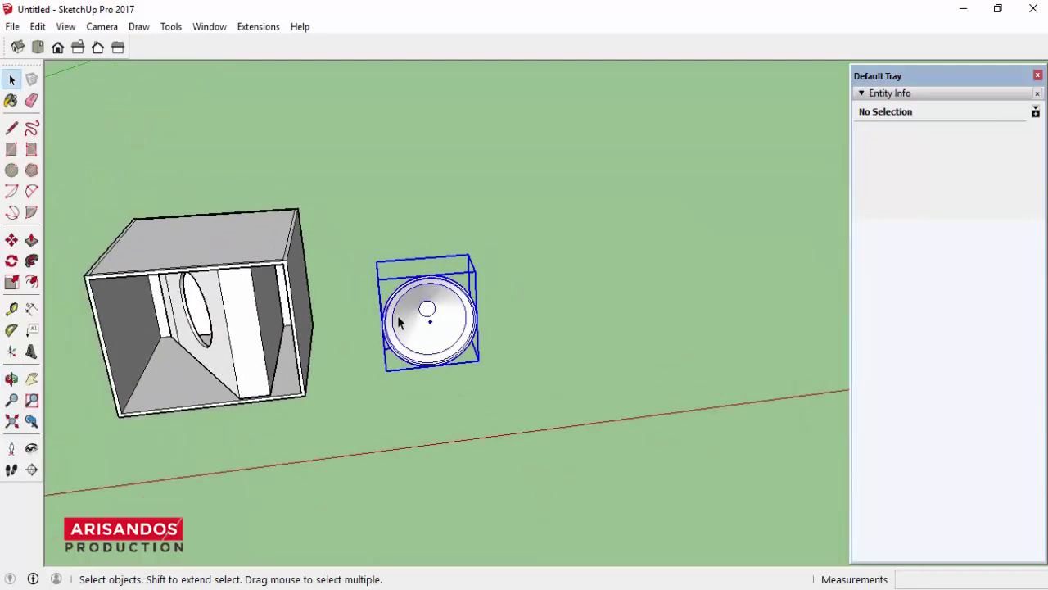
click(400, 322)
click(12, 378)
drag(564, 453, 519, 477)
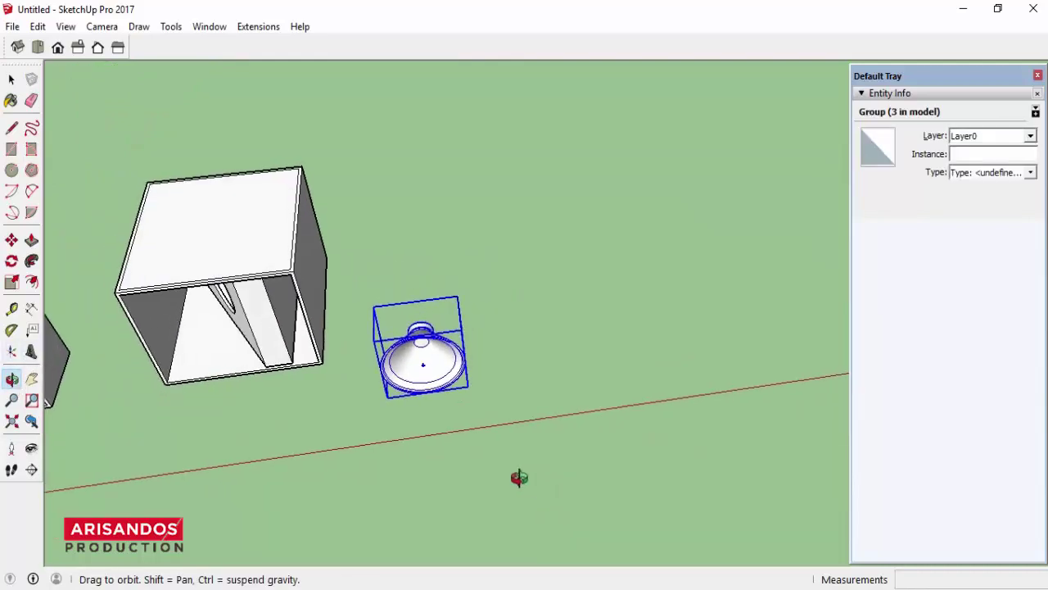
click(11, 260)
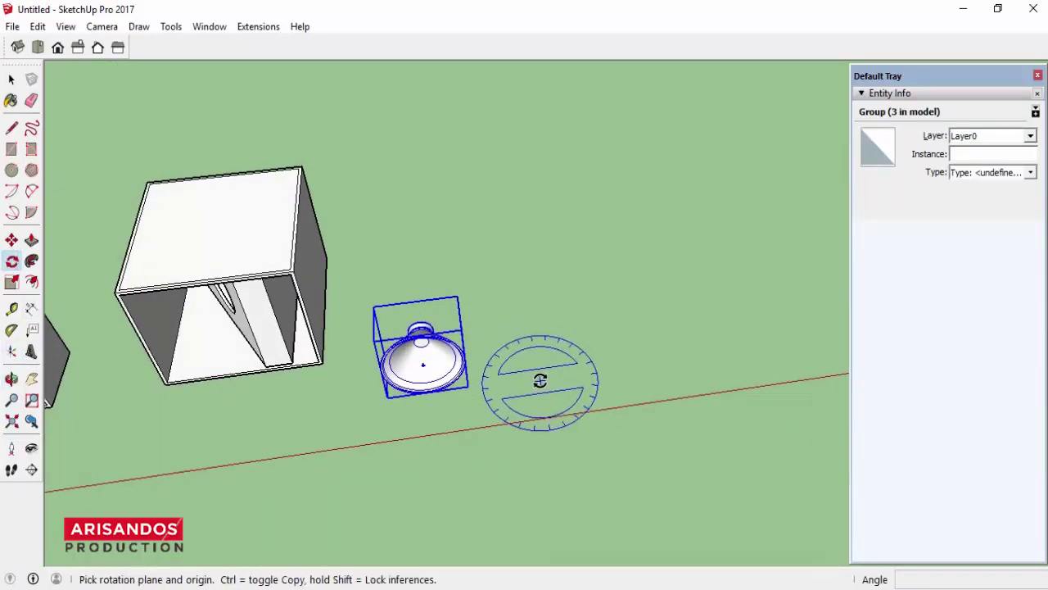
Step: Rotate the enlarged driver 60° about the green axis so its cone faces front
click(539, 379)
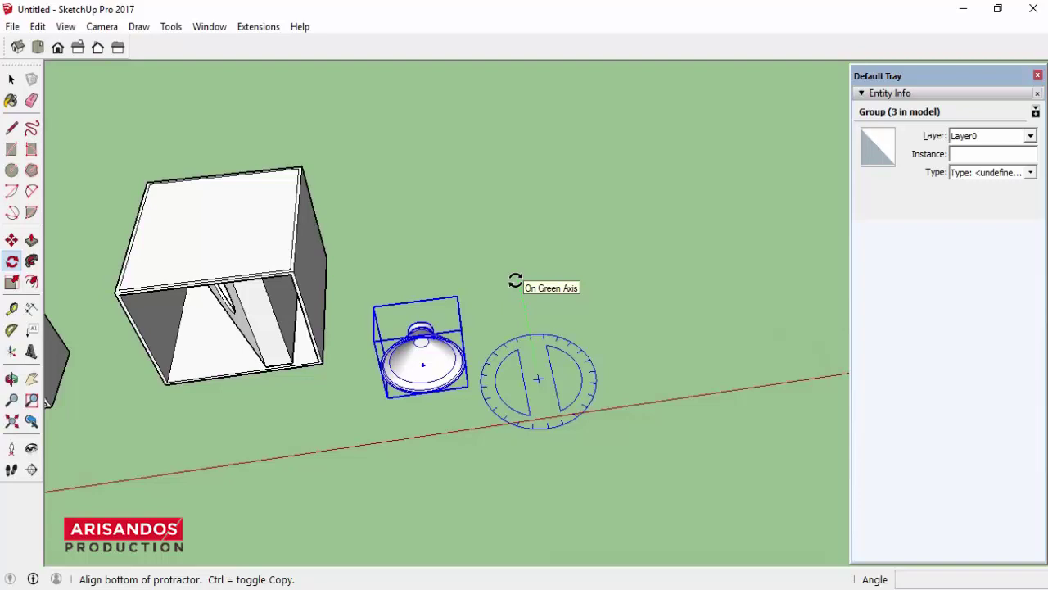
click(515, 279)
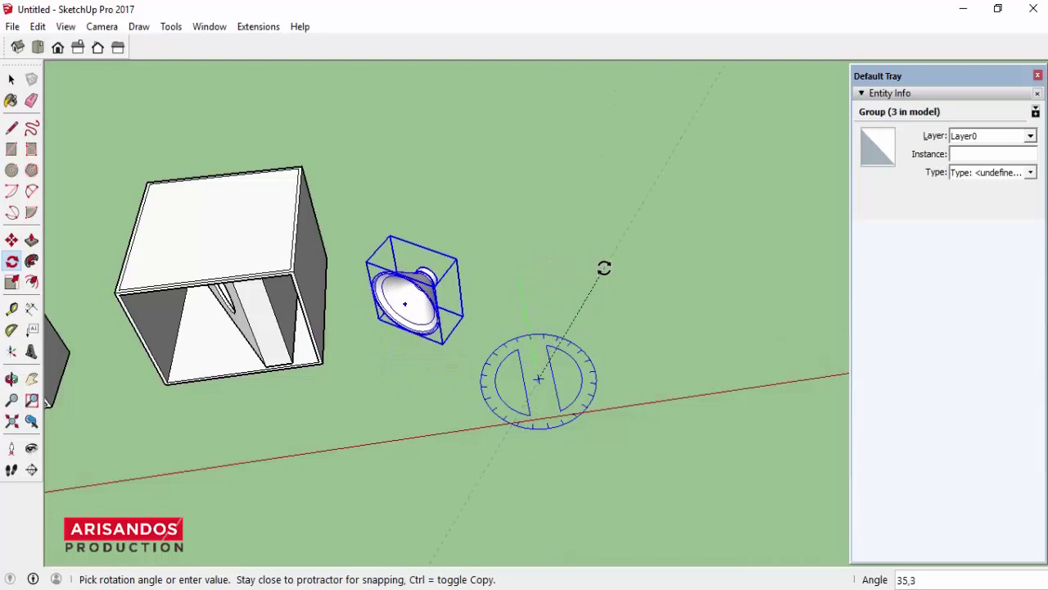
text(60)
key(Return)
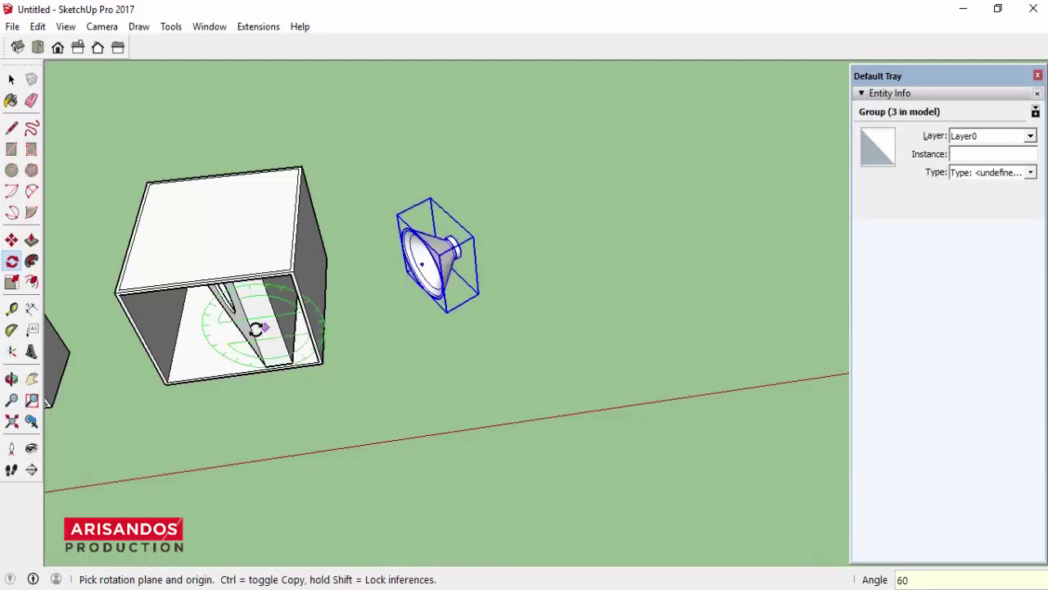
click(12, 378)
mouse_move(75, 361)
mouse_down()
mouse_move(350, 98)
mouse_move(111, 196)
mouse_up()
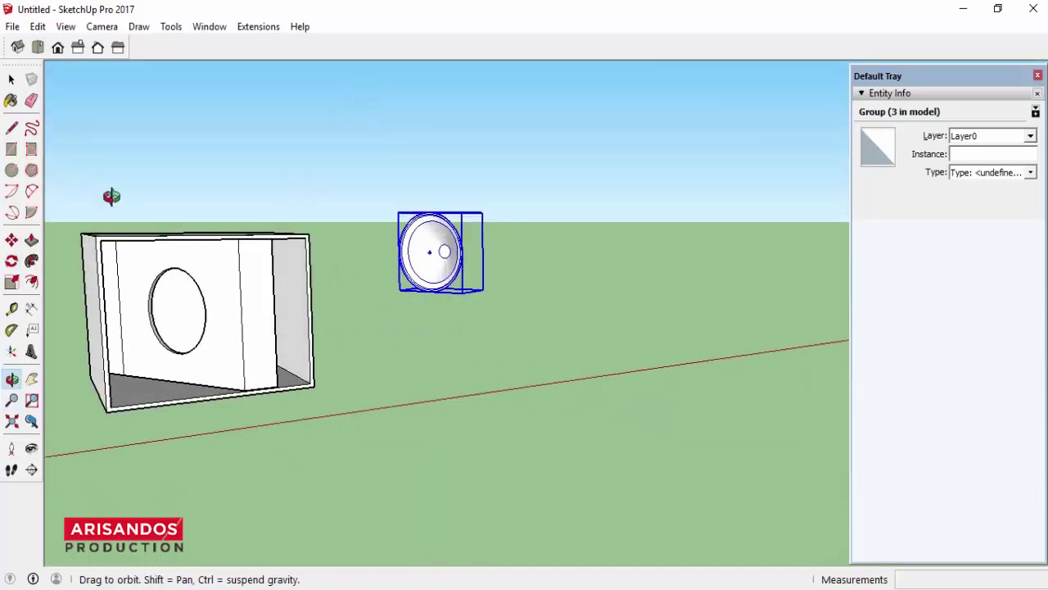
Step: Draw a guide line from the top of the recessed circle to its centre
key(space)
scroll(183, 281, up, 3)
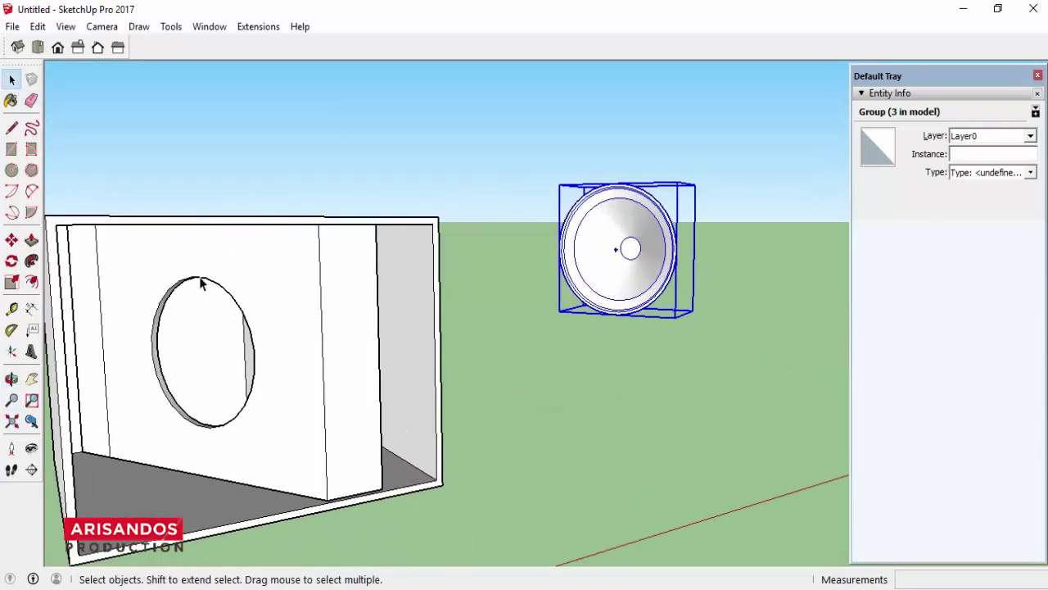
click(201, 282)
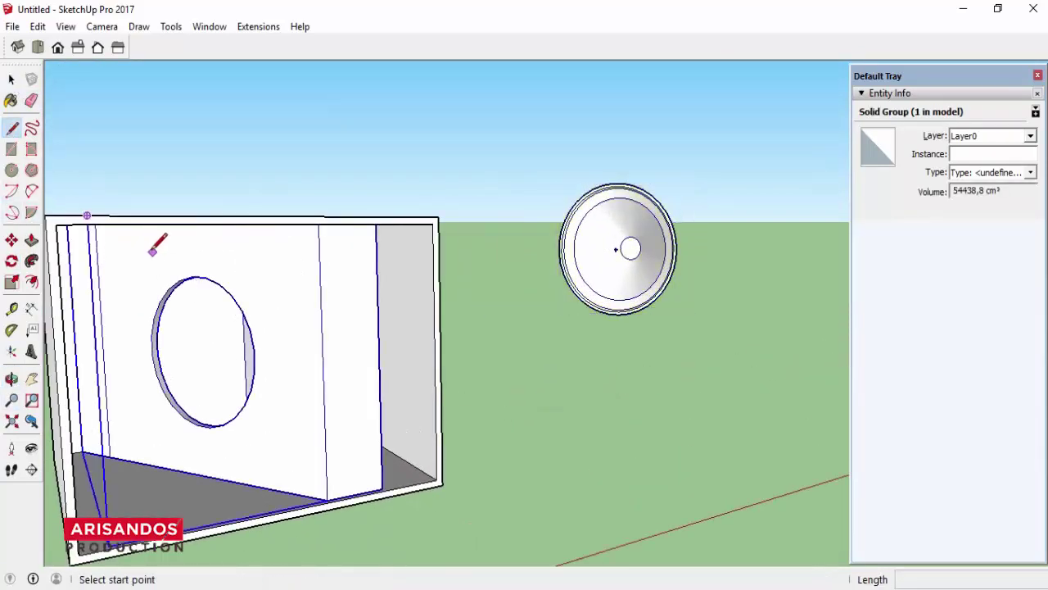
click(192, 276)
text(6,6)
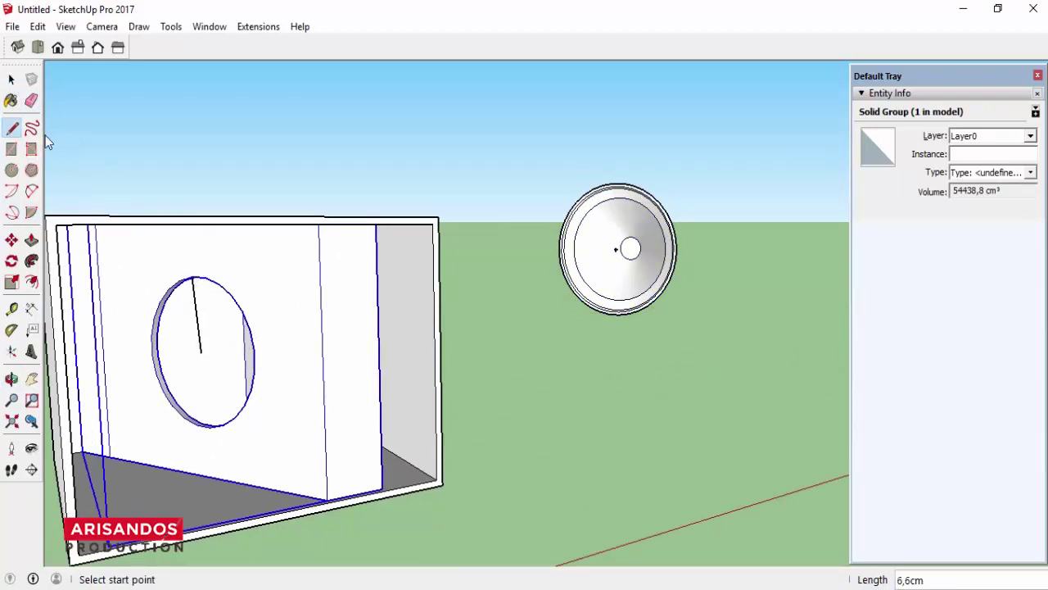
Step: Select the enlarged driver and pick it up at its centre to move it
key(space)
click(610, 256)
key(m)
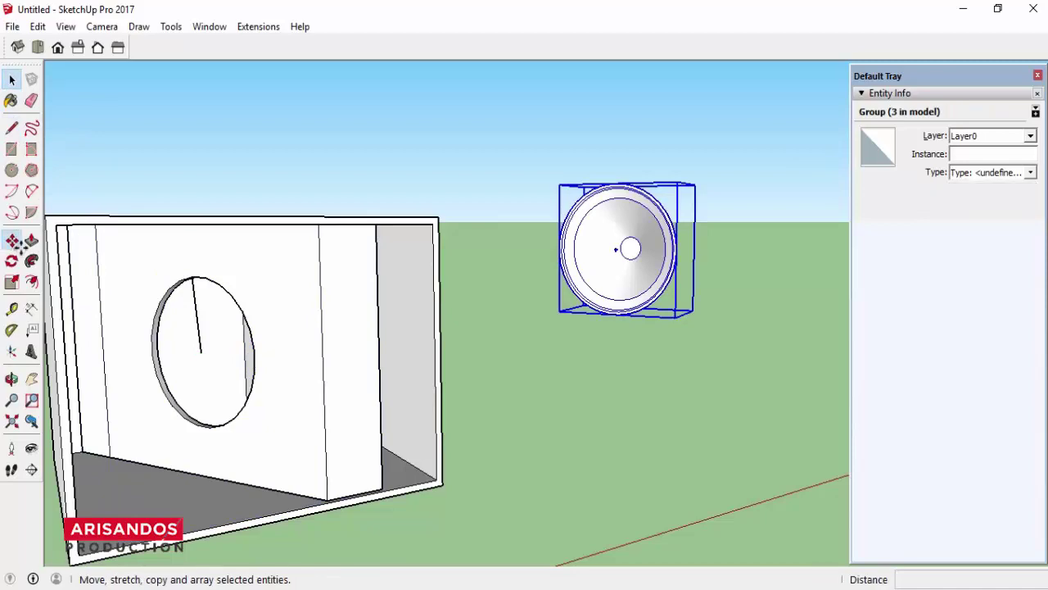
click(616, 250)
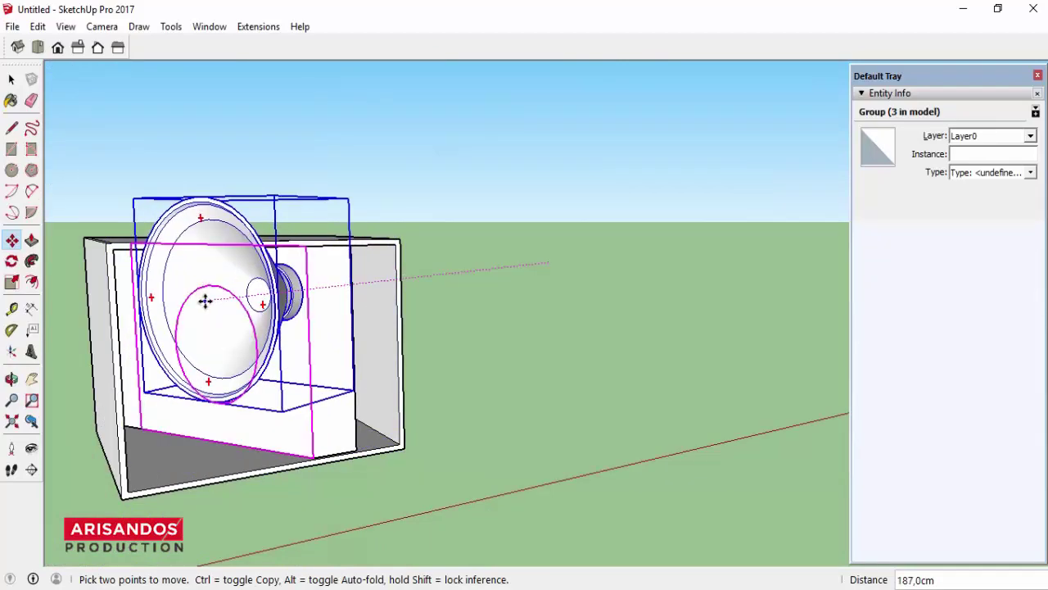
Step: Move the driver by its rim onto the baffle, centred over the round cutout
scroll(274, 312, up, 3)
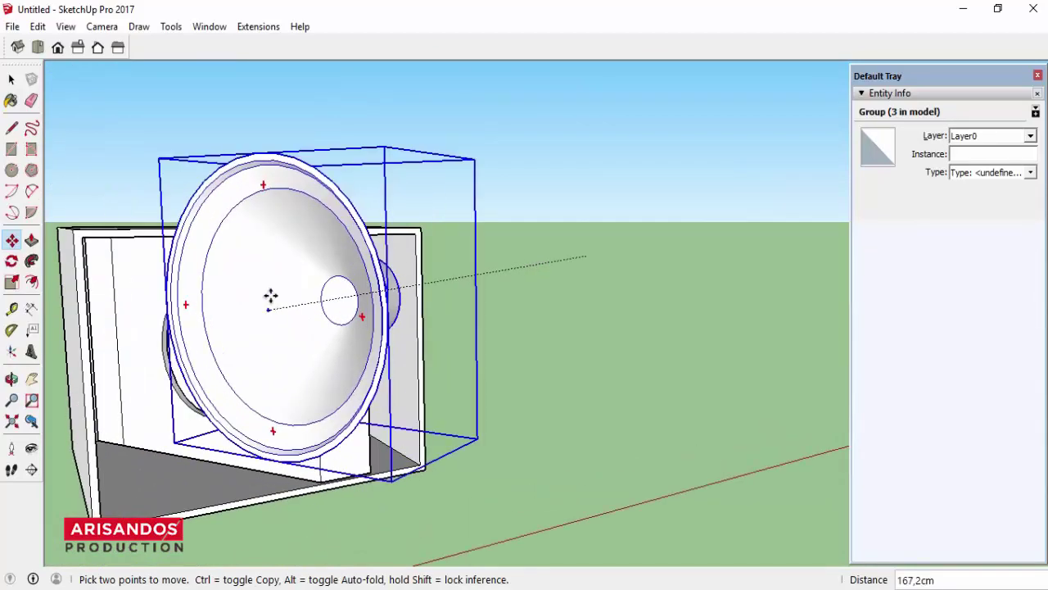
scroll(270, 297, up, 3)
scroll(238, 339, up, 3)
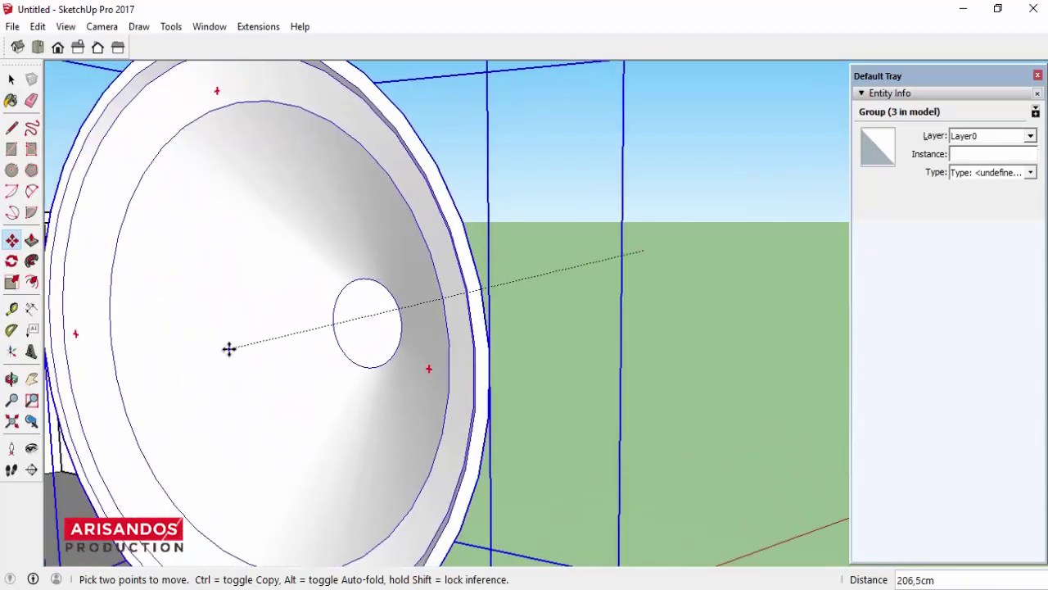
scroll(158, 398, up, 2)
scroll(215, 396, down, 2)
scroll(239, 348, down, 3)
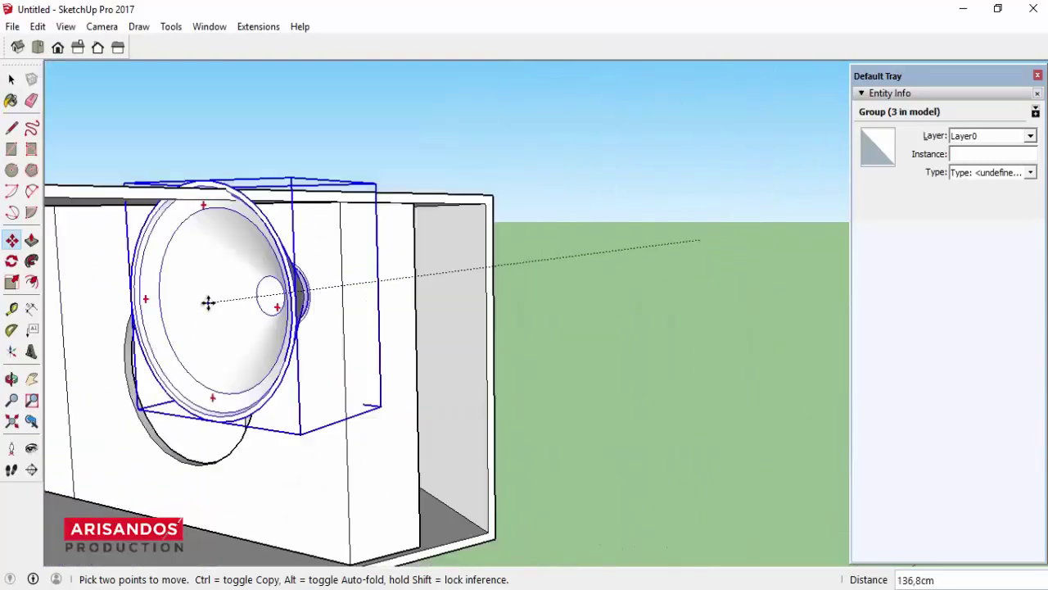
scroll(240, 270, up, 3)
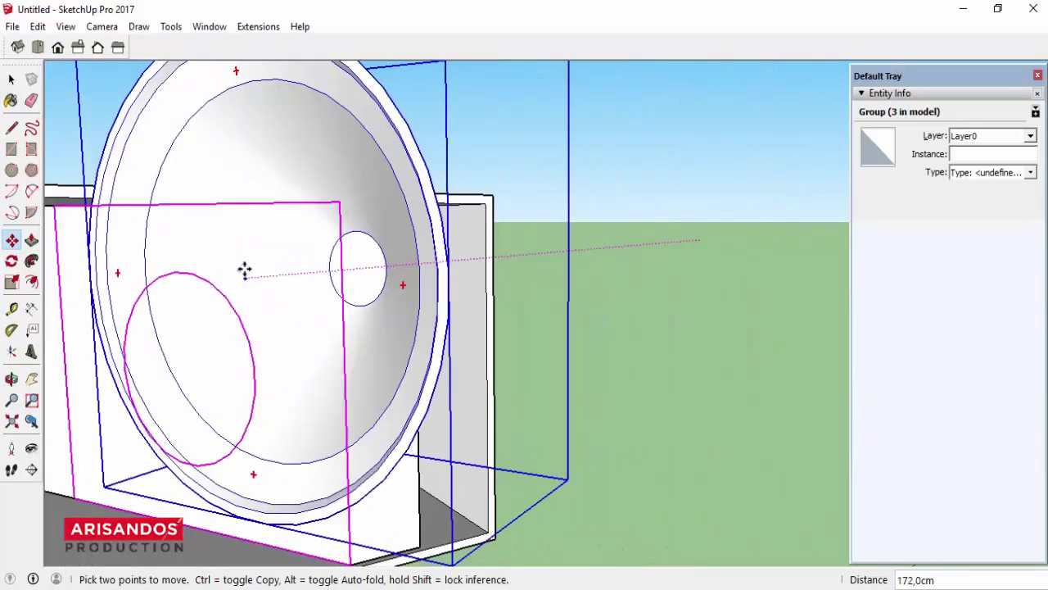
scroll(238, 281, up, 2)
scroll(240, 308, down, 3)
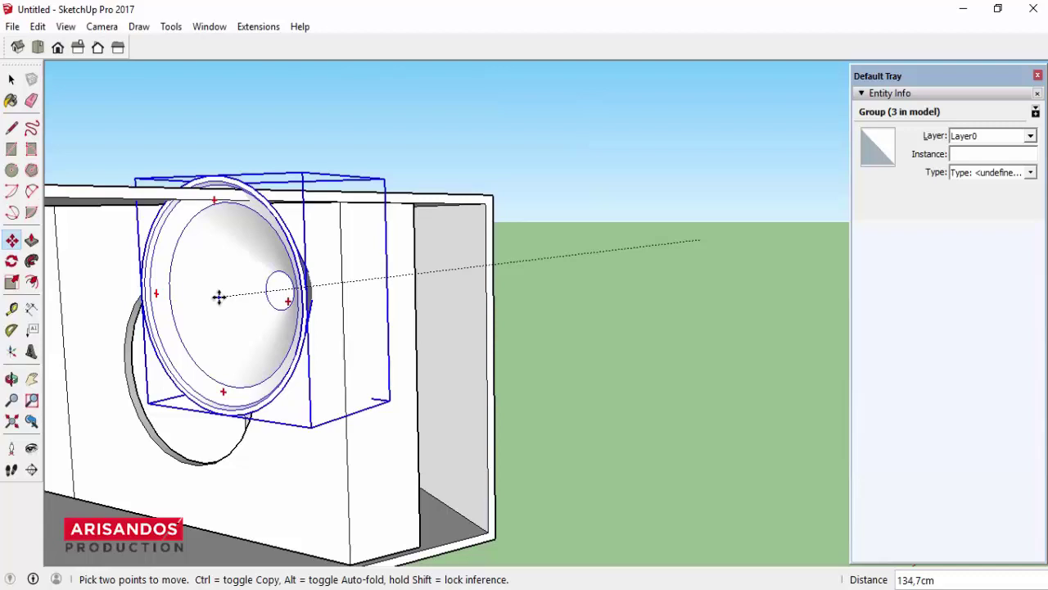
scroll(125, 373, up, 3)
scroll(142, 363, up, 2)
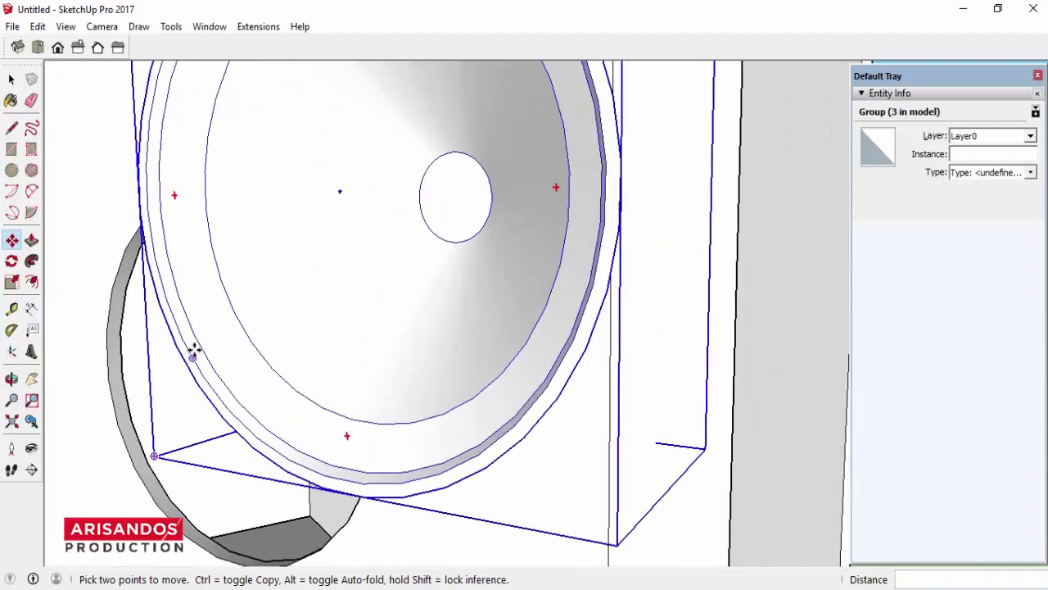
click(341, 194)
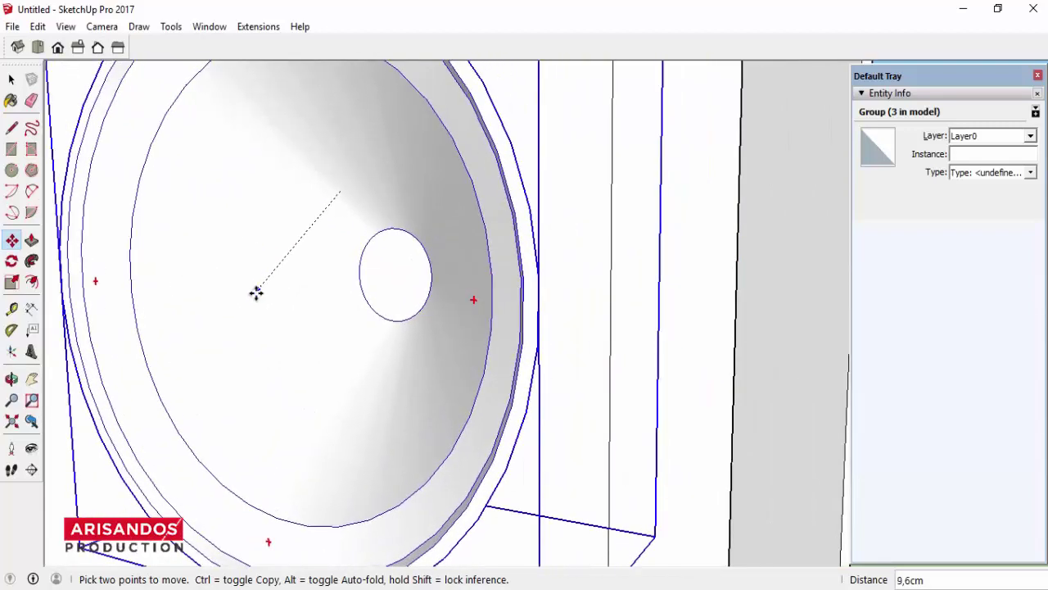
click(228, 372)
scroll(234, 259, down, 3)
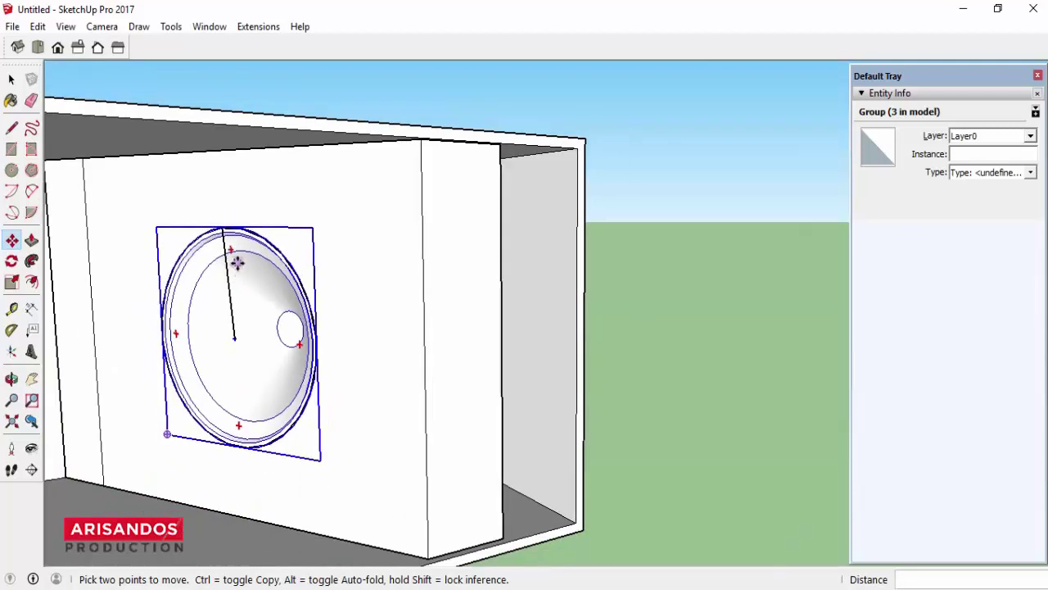
scroll(227, 250, down, 2)
Step: Erase the guide line and clear the selection
click(31, 100)
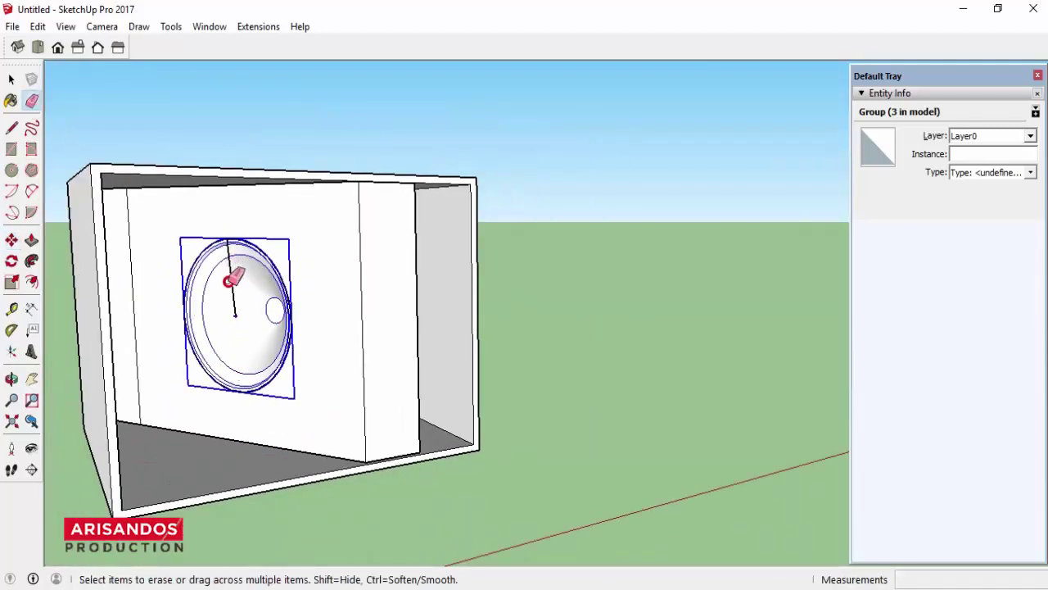
scroll(271, 311, down, 3)
click(11, 79)
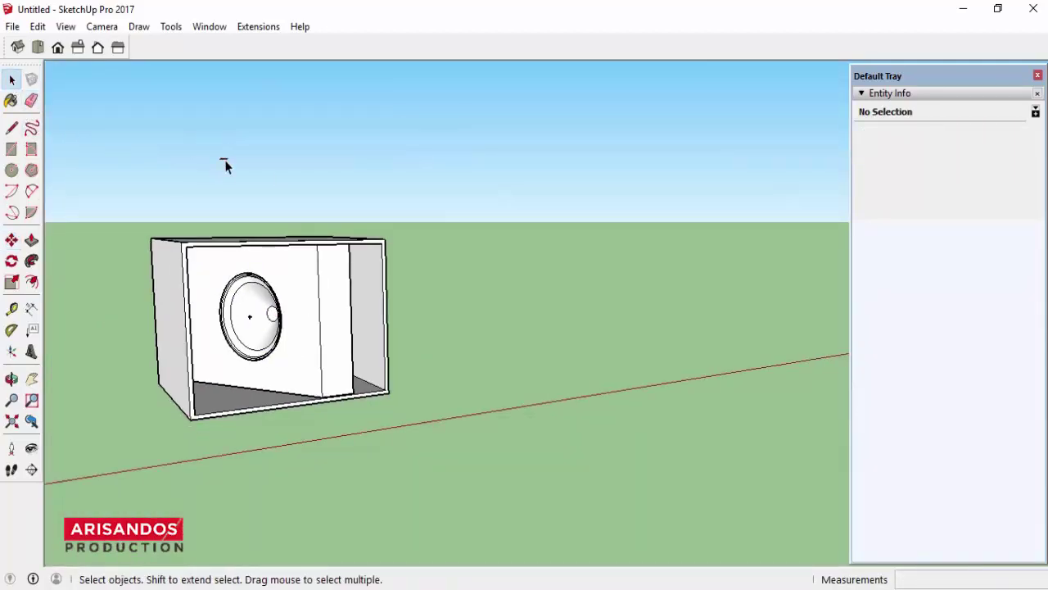
scroll(452, 294, down, 3)
Step: Paint the enclosure box with the dark grey Color M07 material
click(11, 379)
mouse_move(386, 295)
mouse_down()
mouse_move(316, 399)
mouse_move(183, 286)
mouse_move(299, 273)
mouse_move(316, 405)
mouse_up()
scroll(366, 194, up, 3)
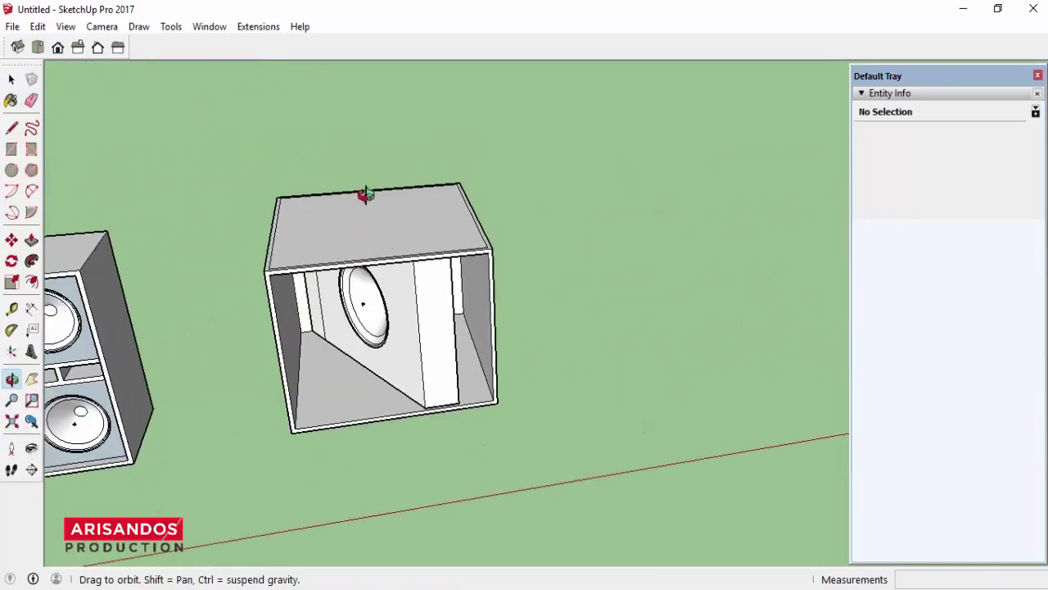
click(12, 79)
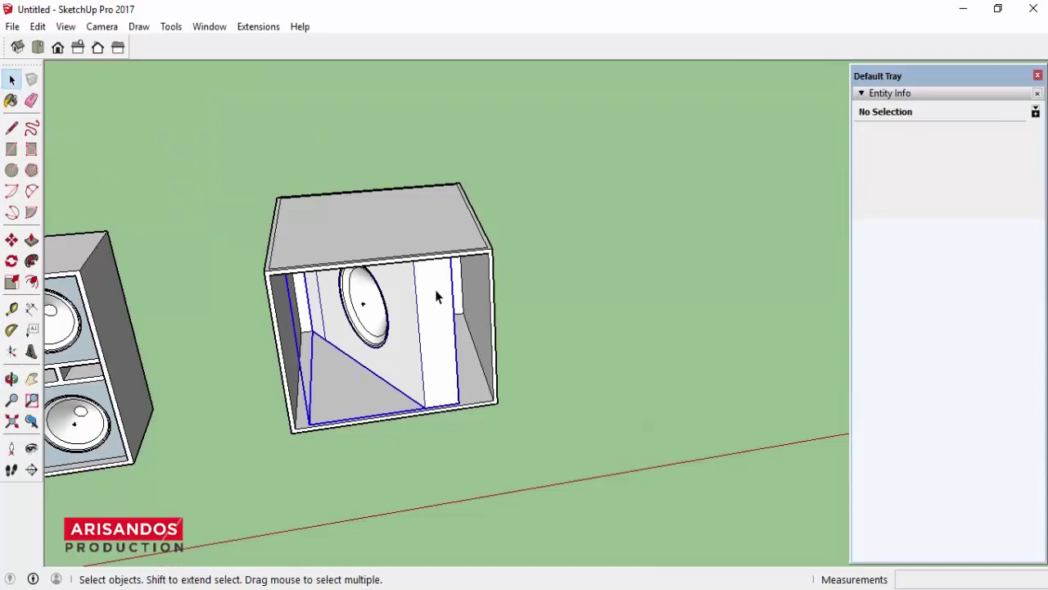
click(437, 296)
click(11, 100)
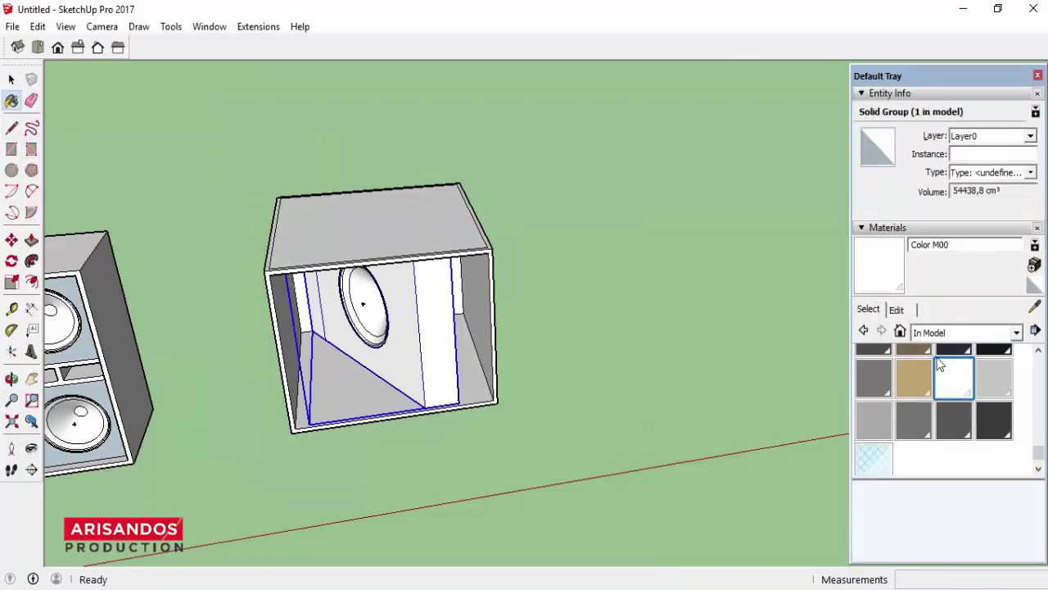
scroll(974, 394, up, 2)
scroll(991, 422, down, 2)
click(995, 422)
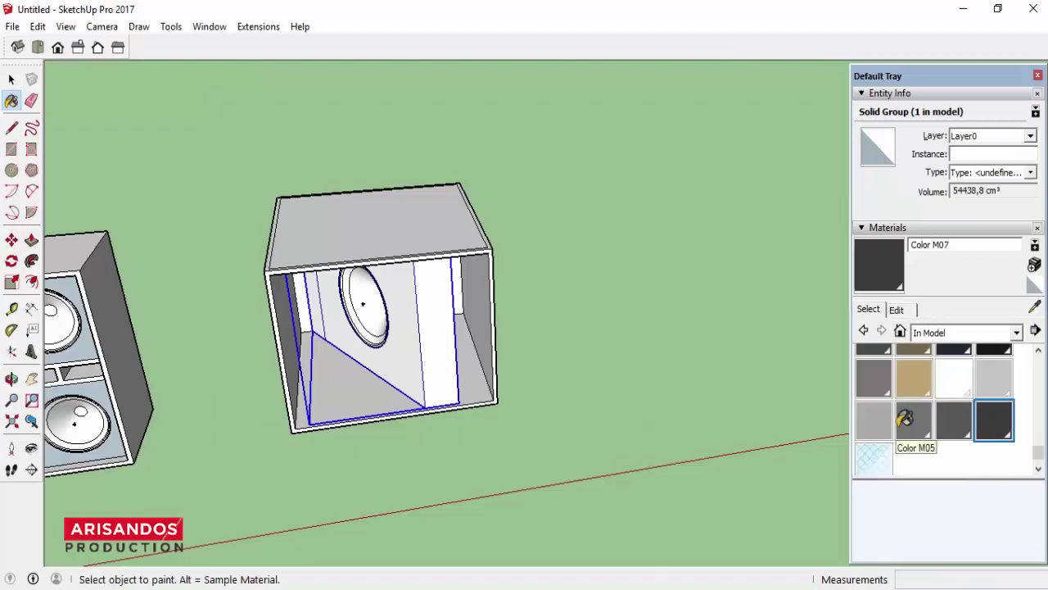
click(421, 206)
Step: Paint the dual-driver cabinet dark grey Color M07 as well
scroll(440, 290, up, 2)
scroll(435, 295, up, 2)
scroll(365, 305, up, 2)
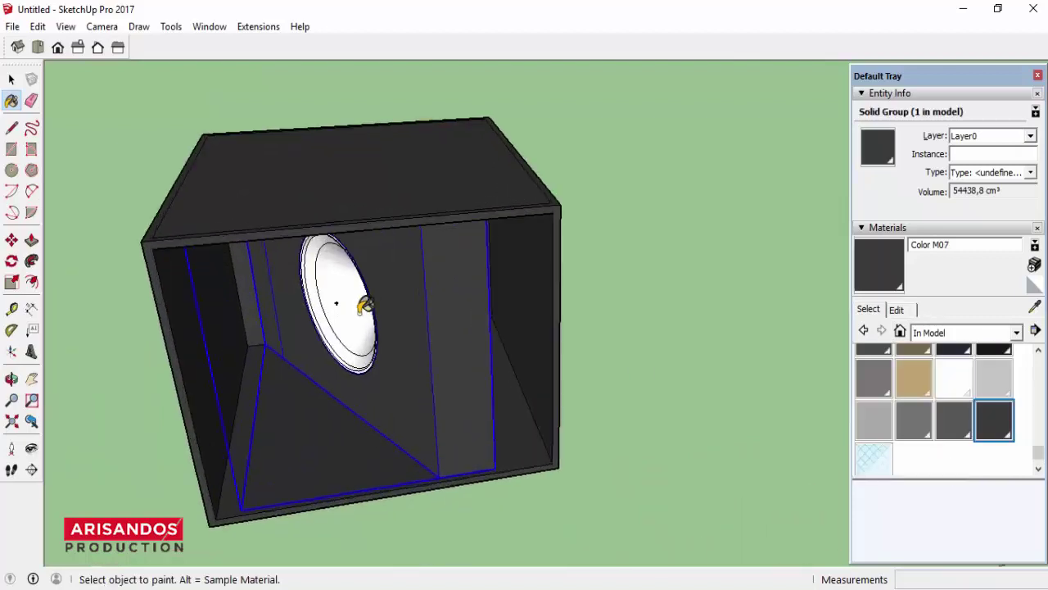
scroll(363, 306, up, 2)
click(12, 379)
drag(311, 335, 487, 262)
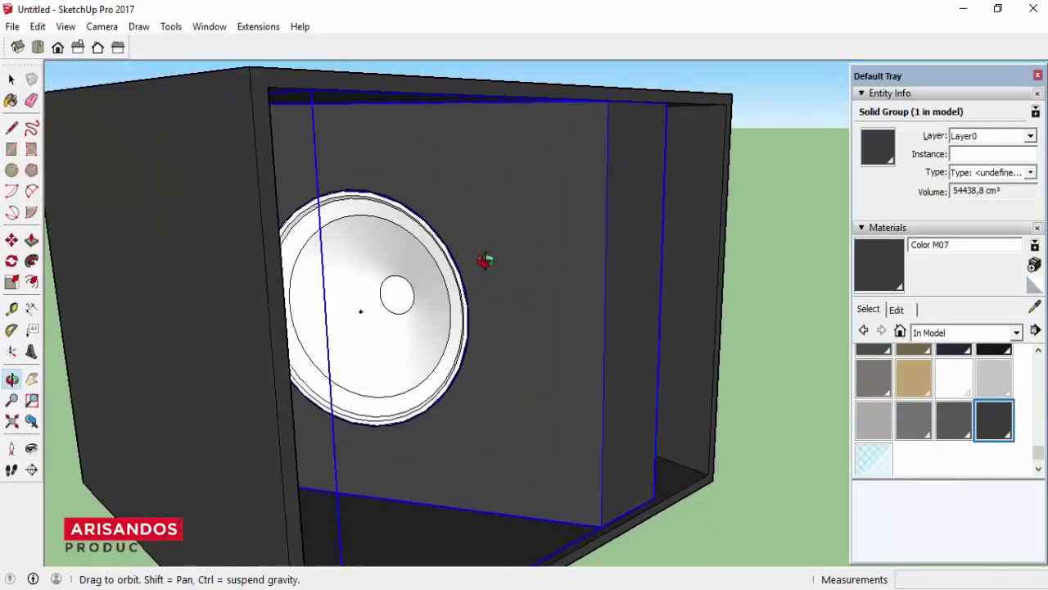
scroll(438, 225, down, 3)
scroll(523, 242, down, 3)
scroll(259, 227, up, 2)
drag(358, 206, 278, 262)
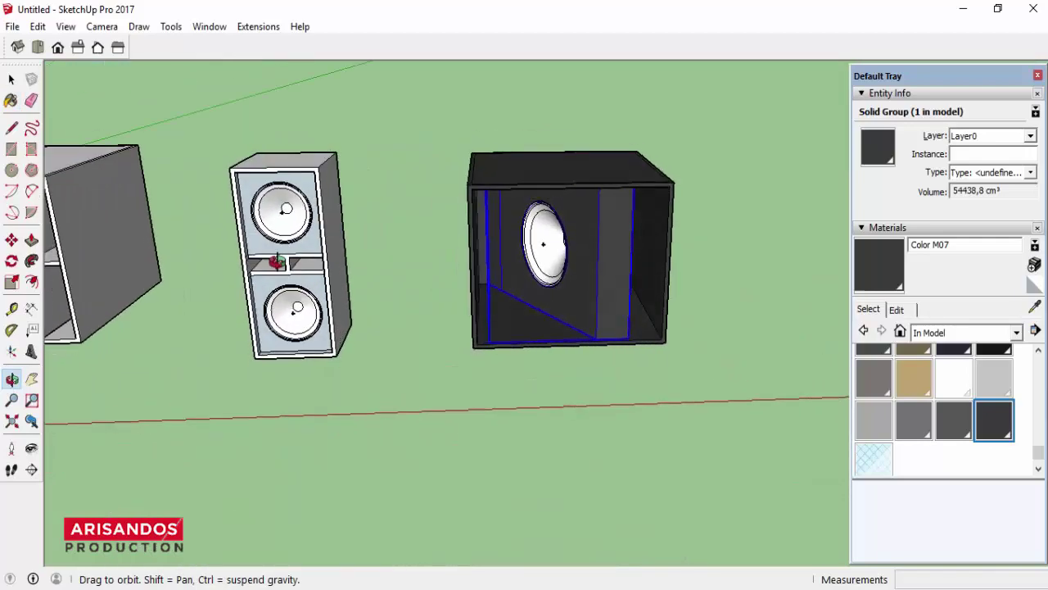
scroll(303, 188, up, 3)
click(11, 100)
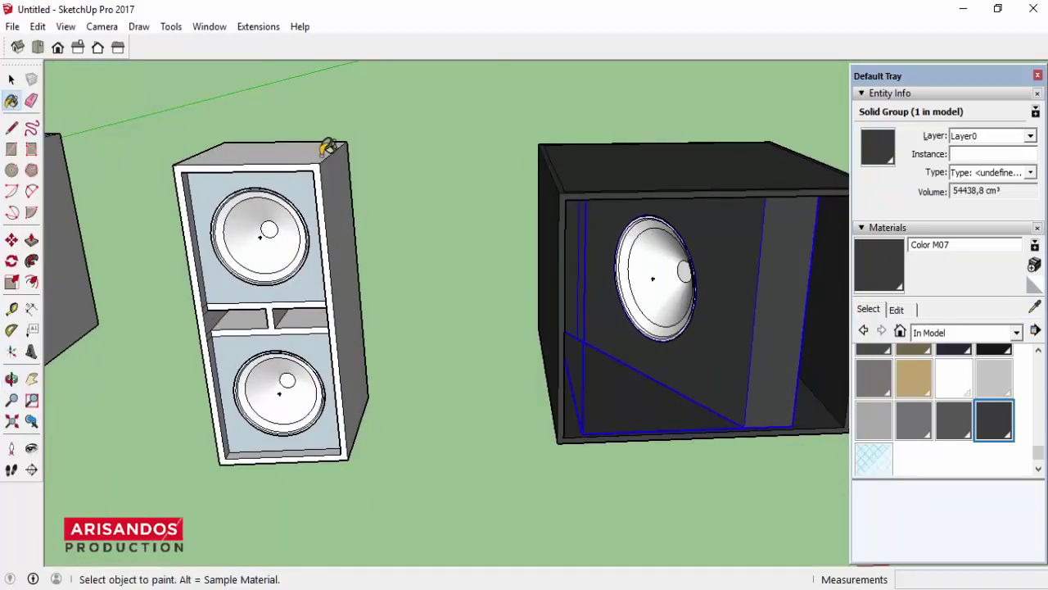
click(327, 146)
scroll(426, 217, down, 2)
scroll(425, 217, down, 2)
scroll(379, 237, up, 1)
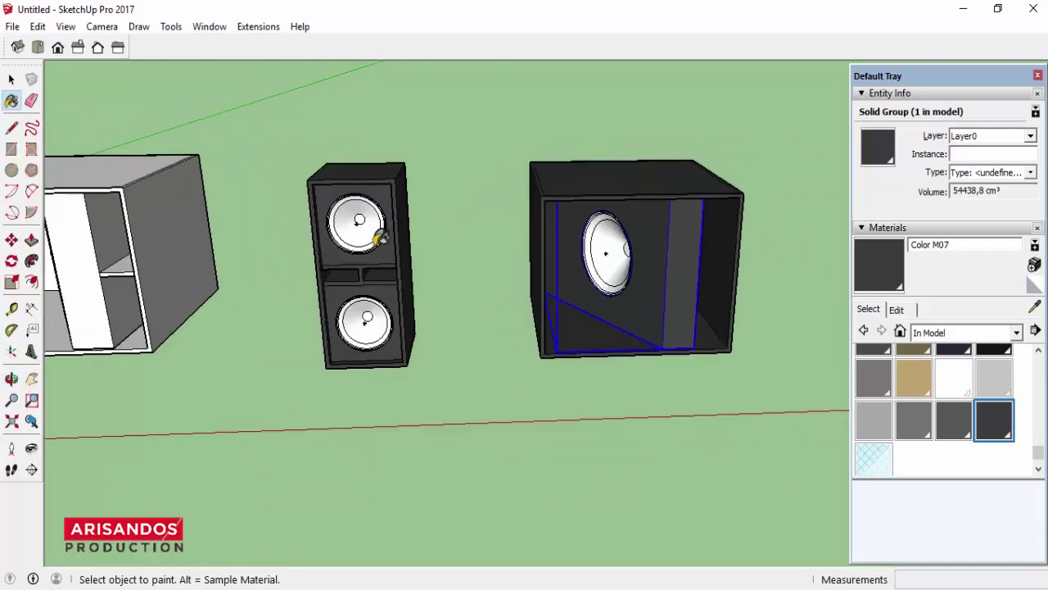
click(11, 79)
Step: Copy the whole dual-driver cabinet and place the copy right beside the original
click(522, 248)
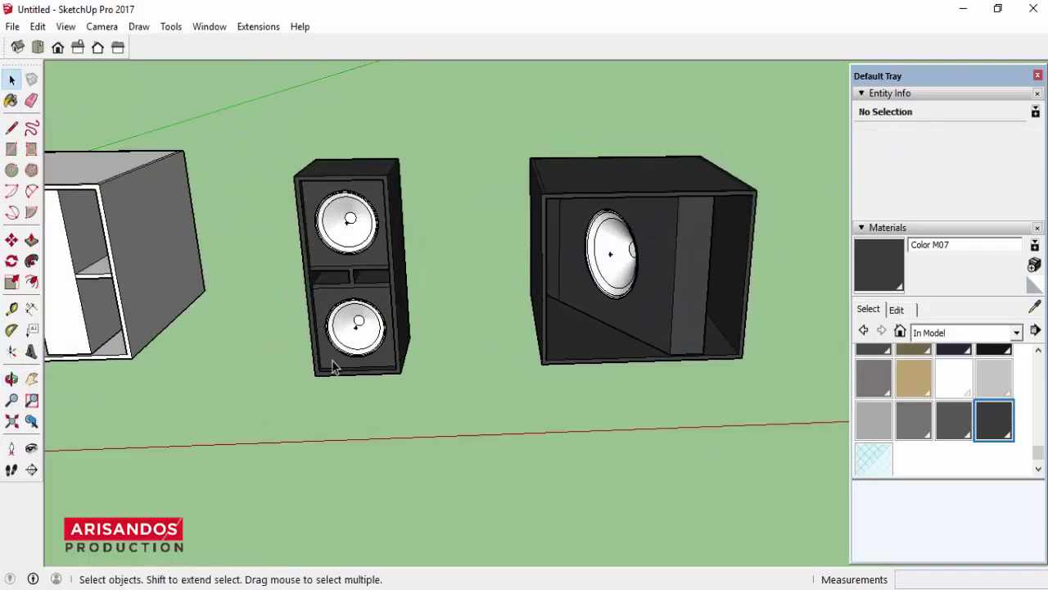
click(12, 378)
mouse_move(89, 379)
mouse_down()
mouse_move(433, 269)
mouse_move(340, 213)
mouse_up()
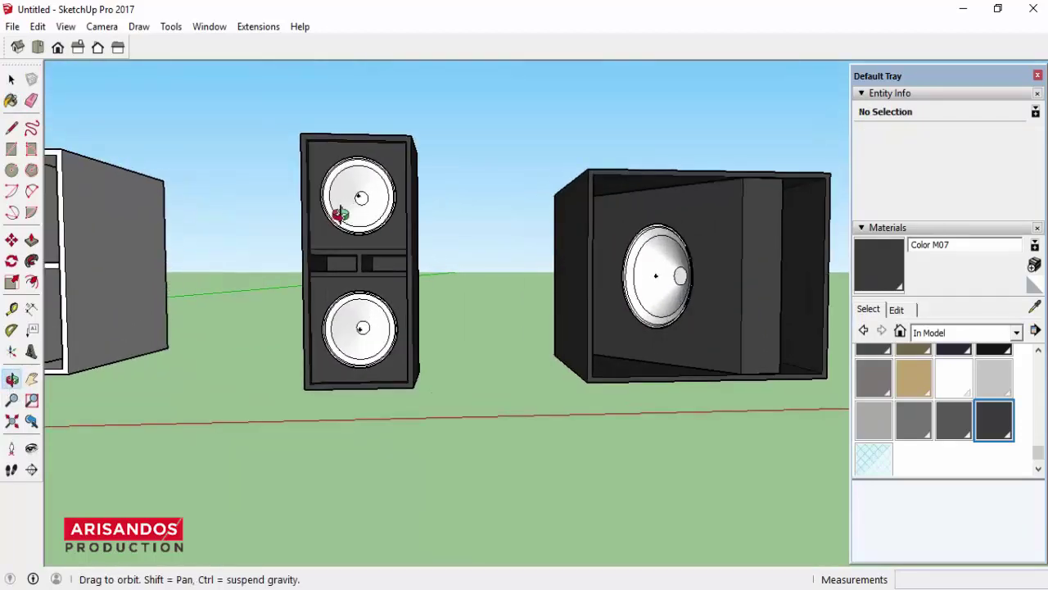
click(12, 78)
drag(259, 105, 456, 414)
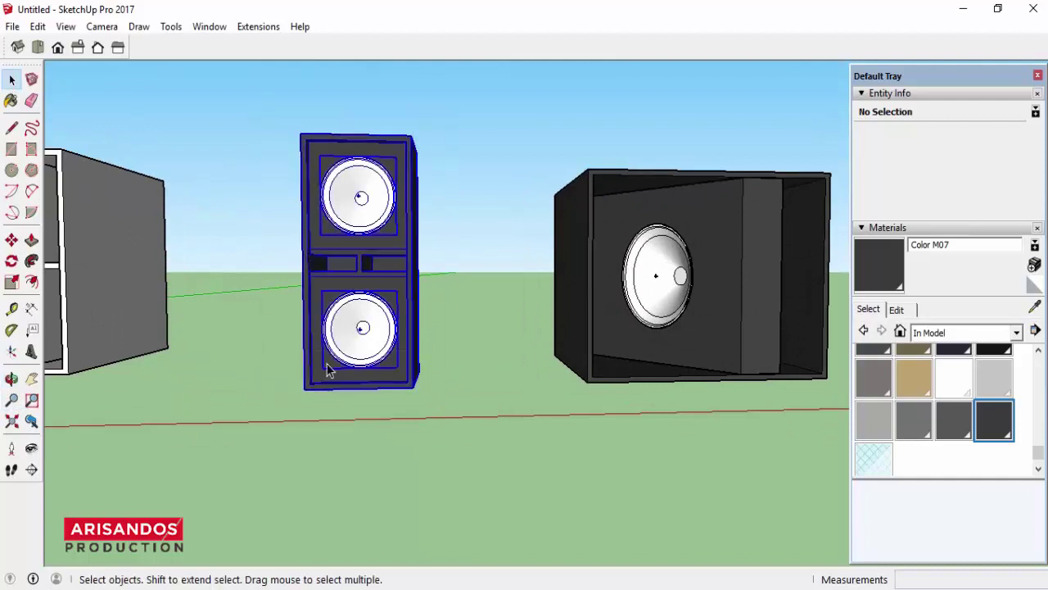
click(11, 239)
click(416, 386)
key(ctrl)
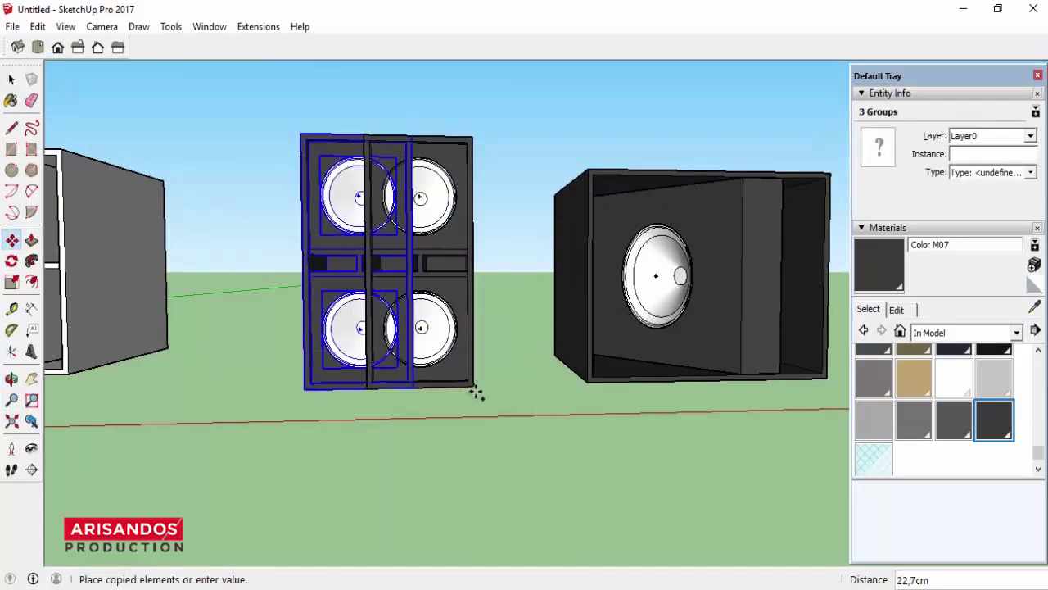
click(535, 396)
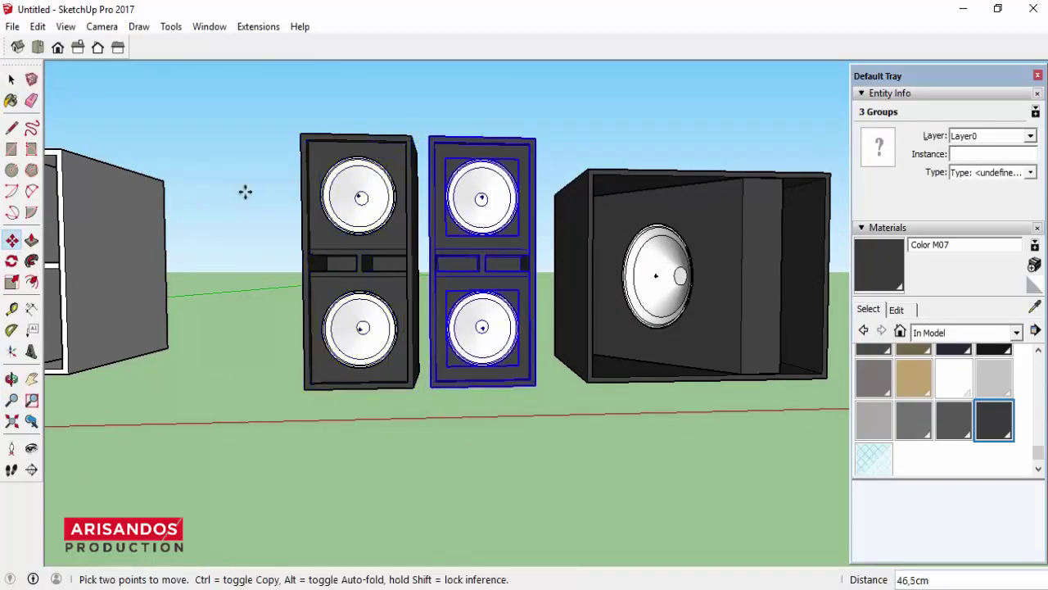
click(11, 79)
scroll(347, 230, down, 2)
key(Escape)
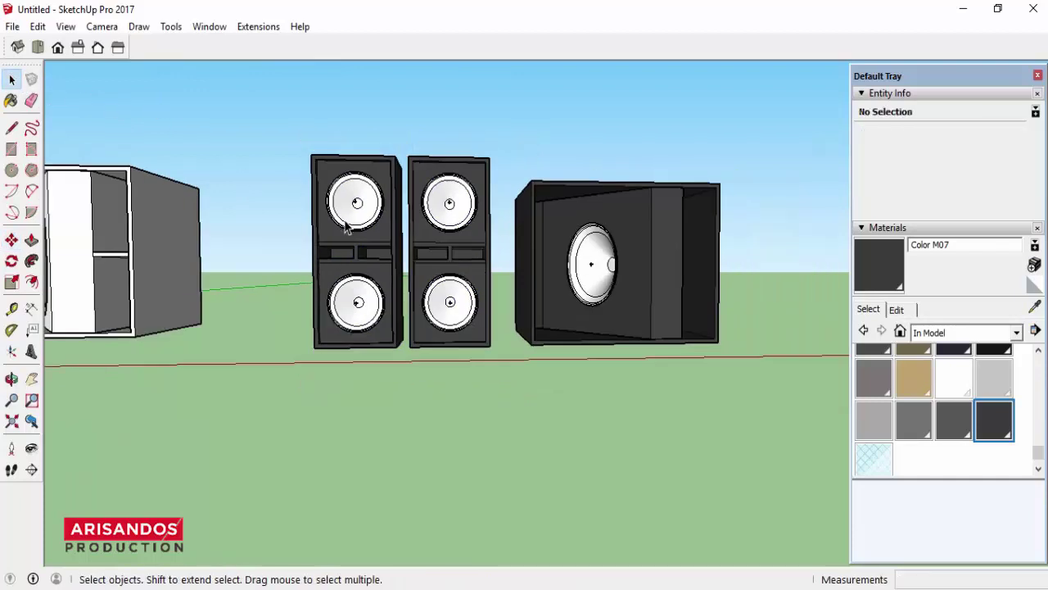
click(12, 378)
drag(517, 237, 376, 330)
drag(513, 216, 613, 300)
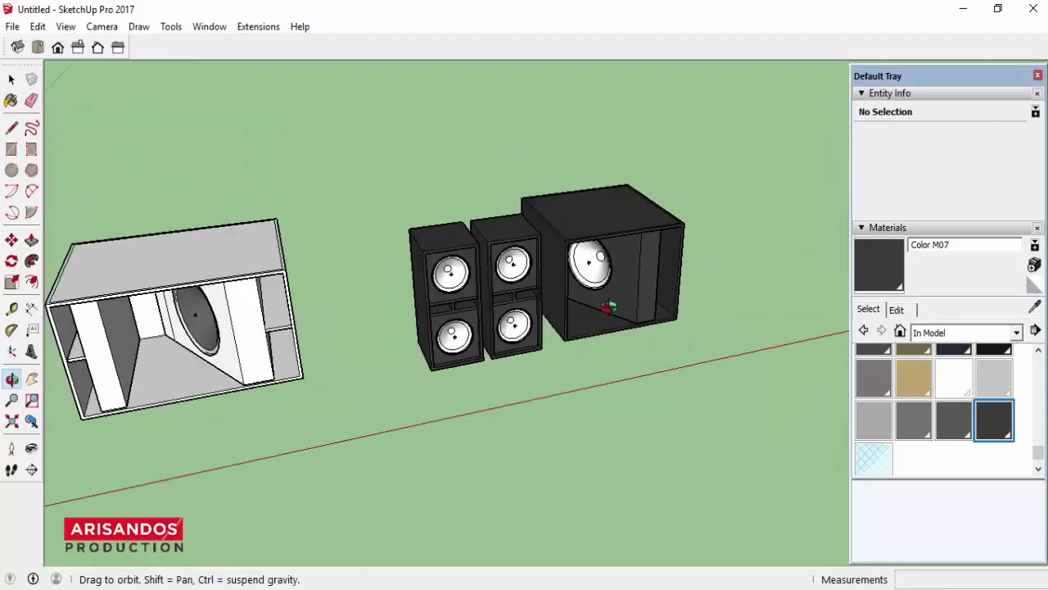
scroll(617, 262, up, 2)
mouse_move(618, 262)
mouse_down()
mouse_move(477, 275)
mouse_move(375, 227)
mouse_up()
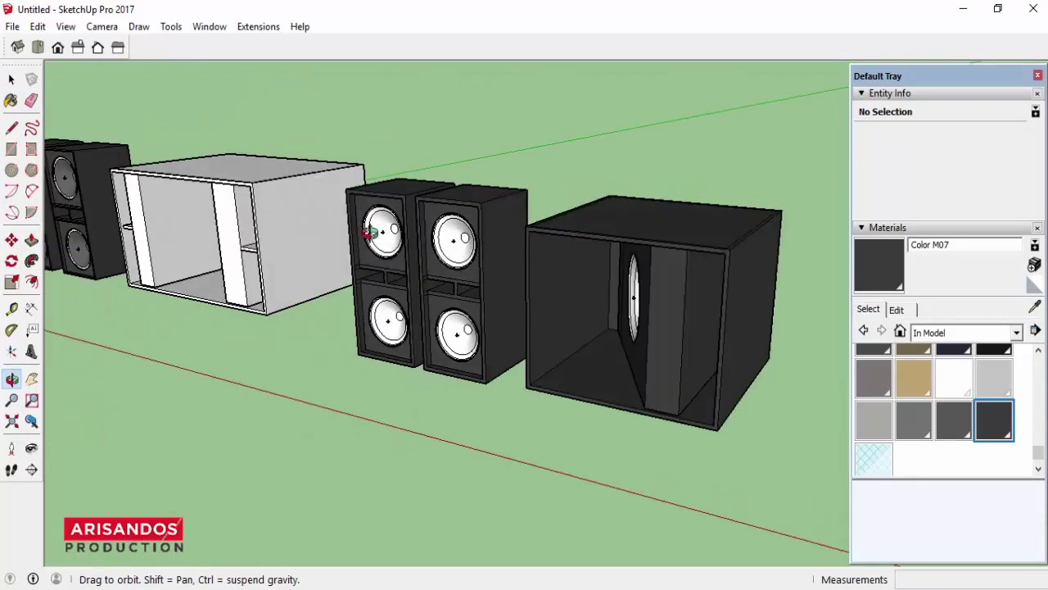
scroll(510, 304, down, 3)
scroll(491, 327, up, 3)
scroll(447, 282, up, 2)
scroll(446, 282, down, 2)
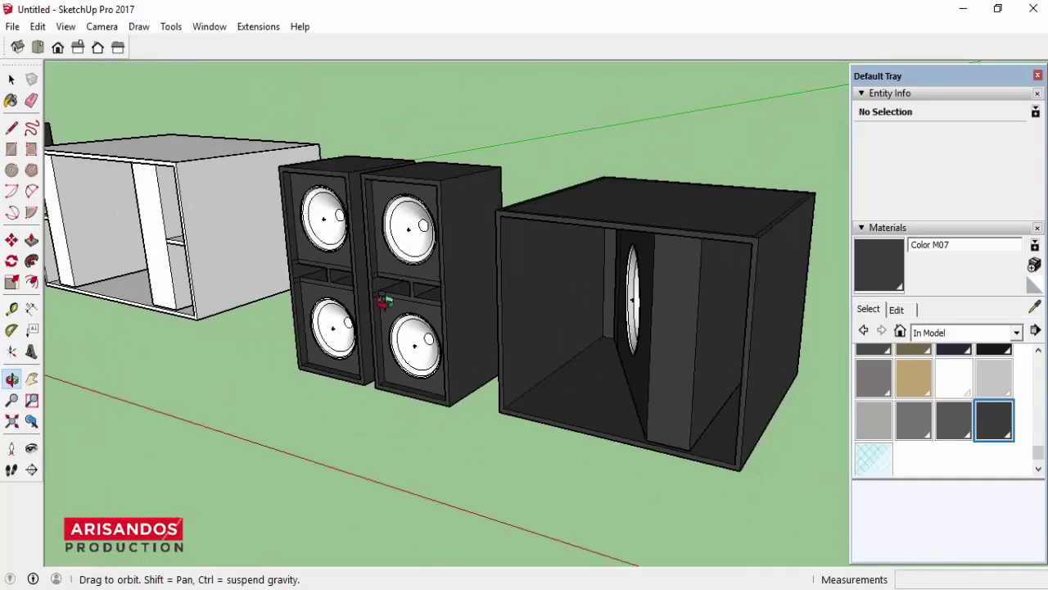
scroll(471, 274, up, 1)
scroll(456, 265, up, 2)
scroll(410, 309, down, 2)
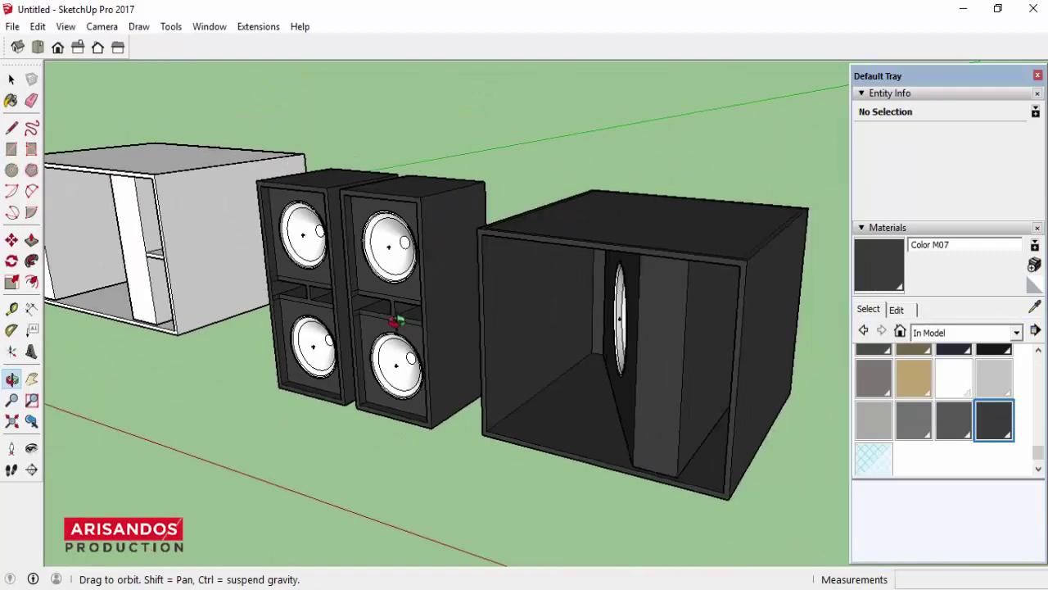
scroll(398, 323, up, 3)
drag(384, 360, 421, 317)
scroll(517, 253, up, 2)
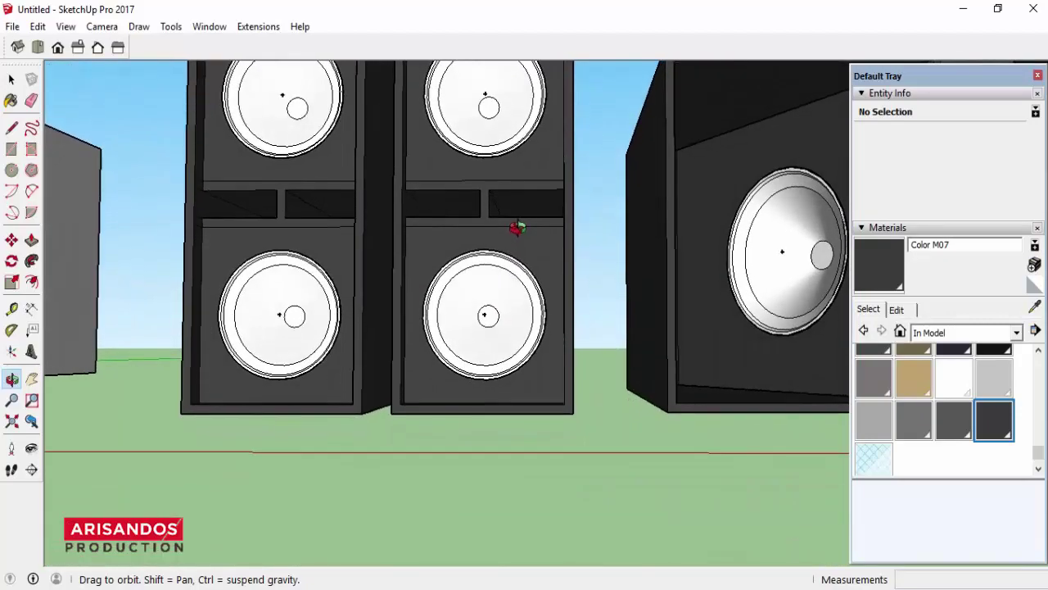
scroll(646, 295, up, 1)
mouse_move(517, 229)
mouse_down()
mouse_move(646, 294)
mouse_move(760, 269)
mouse_move(637, 334)
mouse_move(402, 286)
mouse_move(289, 299)
mouse_move(614, 309)
mouse_up()
scroll(524, 297, down, 3)
scroll(289, 298, down, 2)
scroll(614, 310, up, 1)
scroll(807, 234, up, 2)
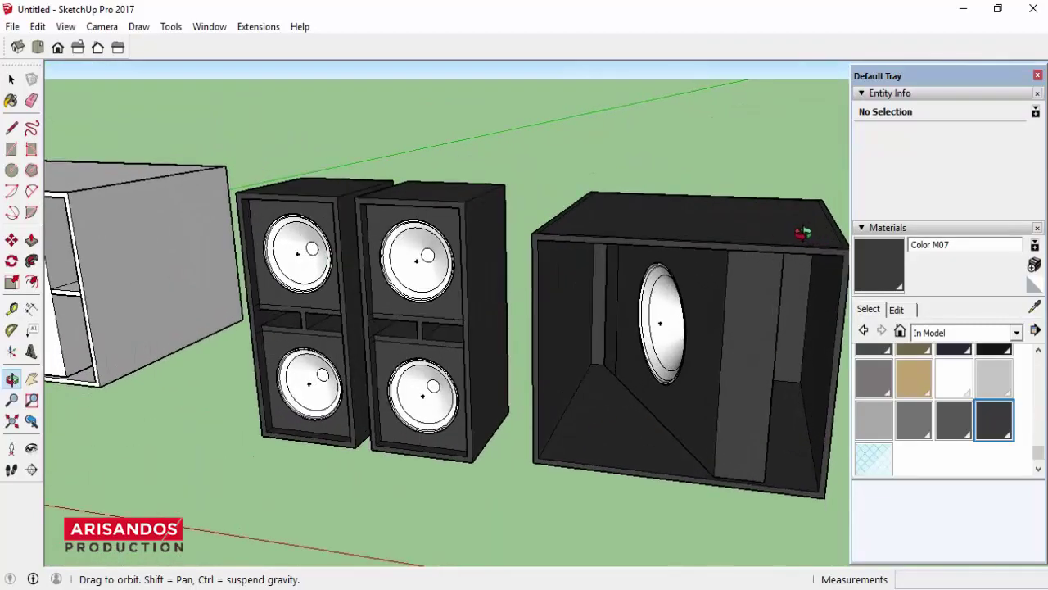